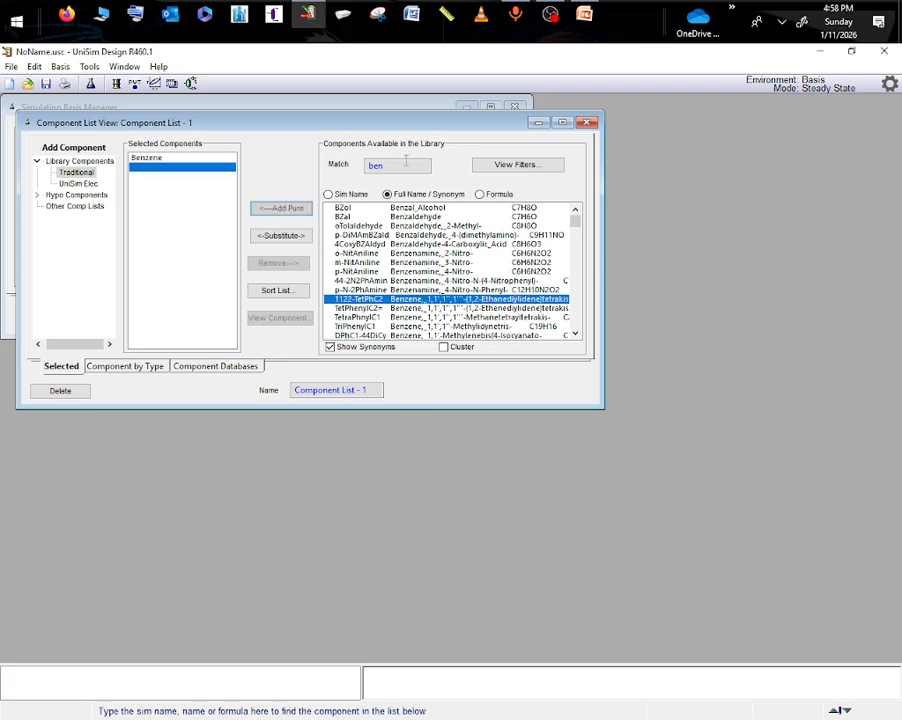
# - Add Toluene and water (H2O) from the traditional library to Component List - 1 and close the list
pyautogui.write('tolu')
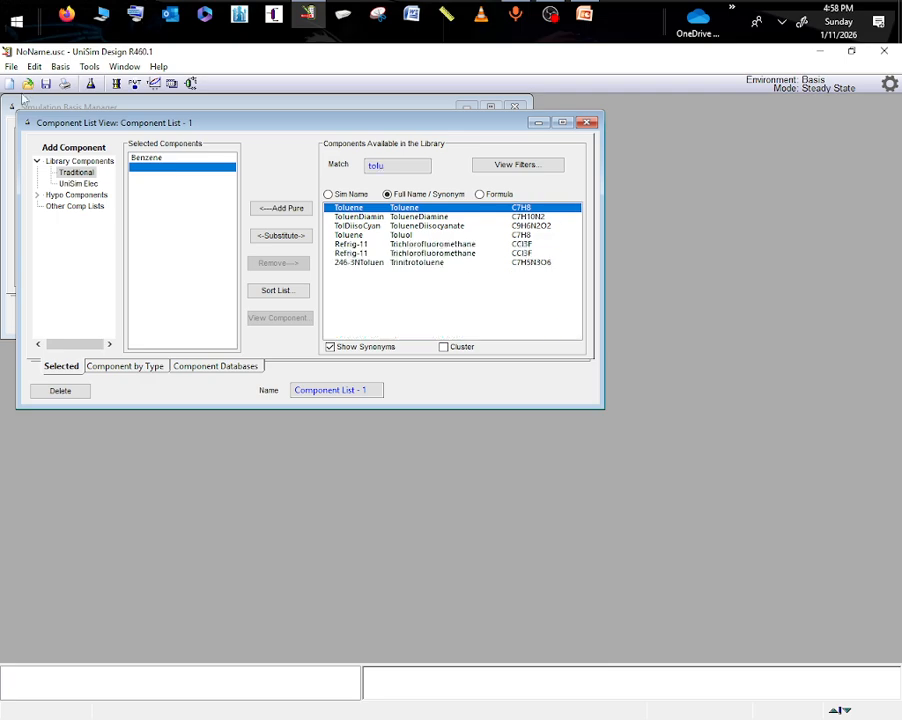
pyautogui.click(281, 208)
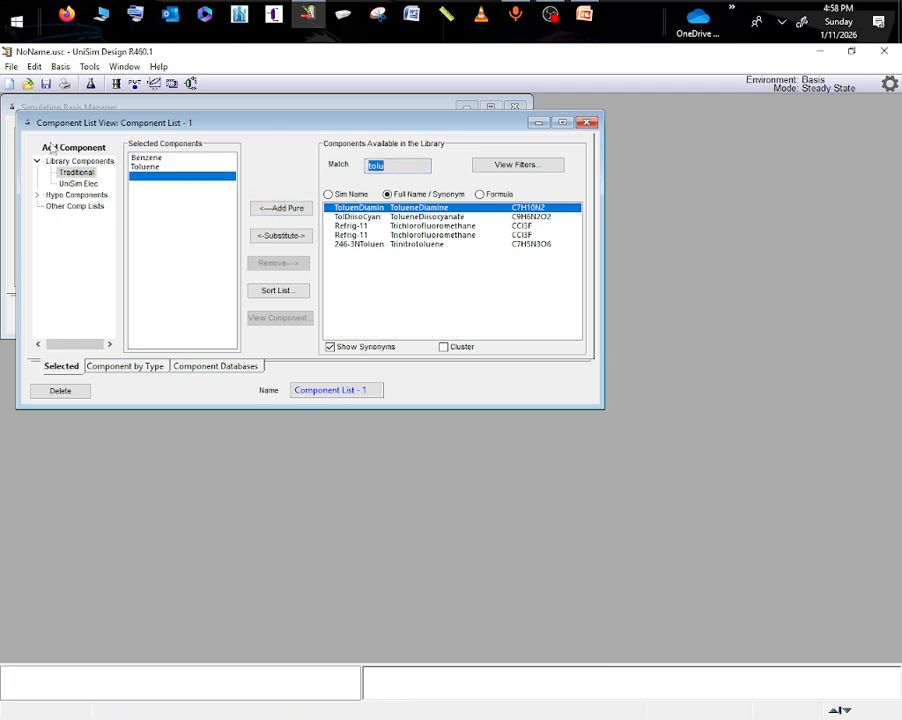
pyautogui.write('wter')
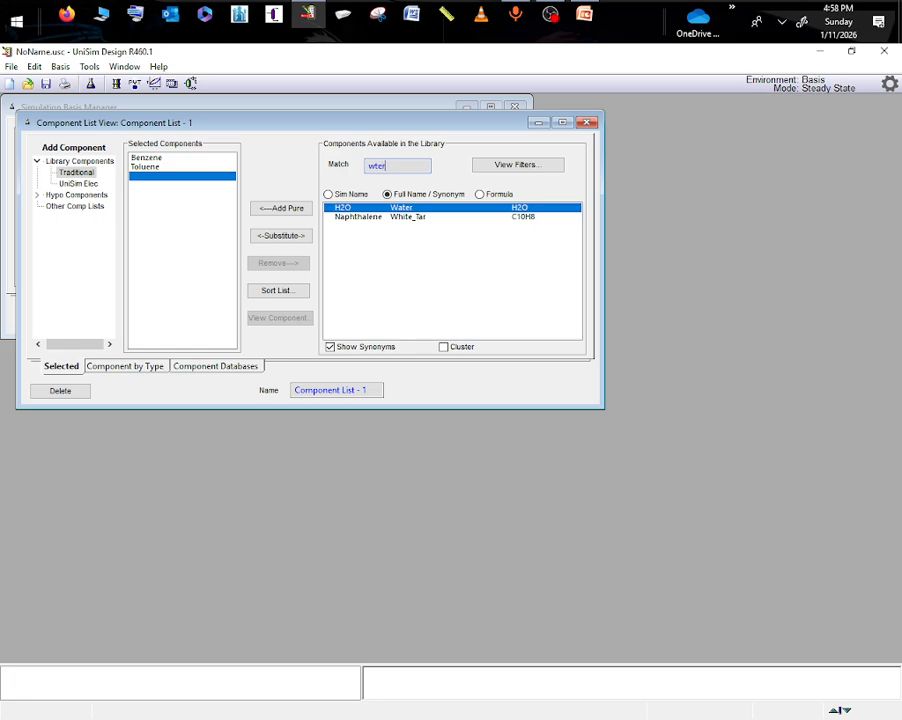
pyautogui.click(287, 209)
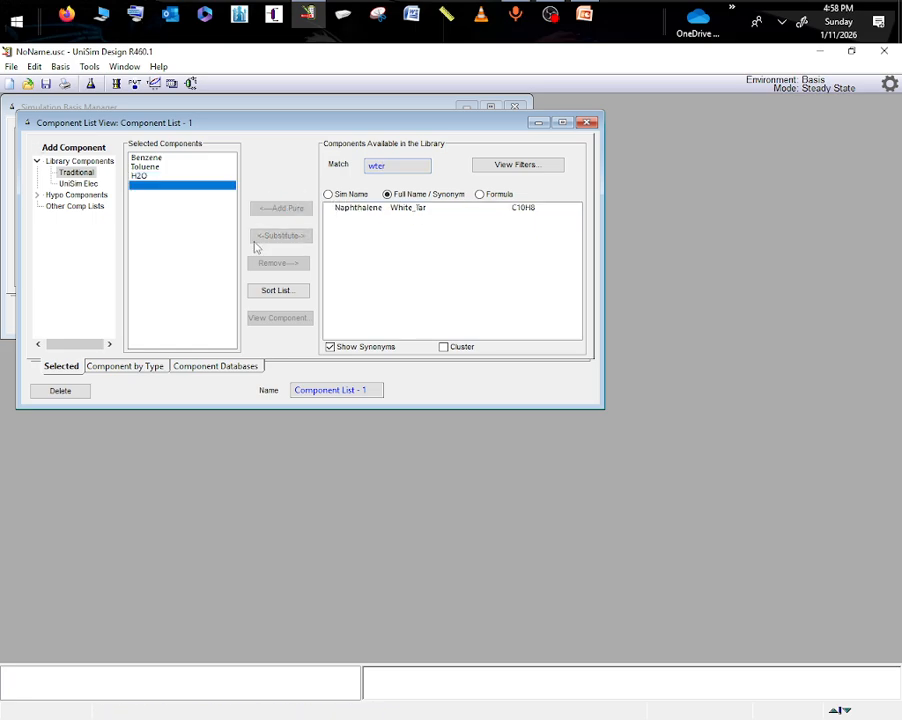
pyautogui.click(587, 122)
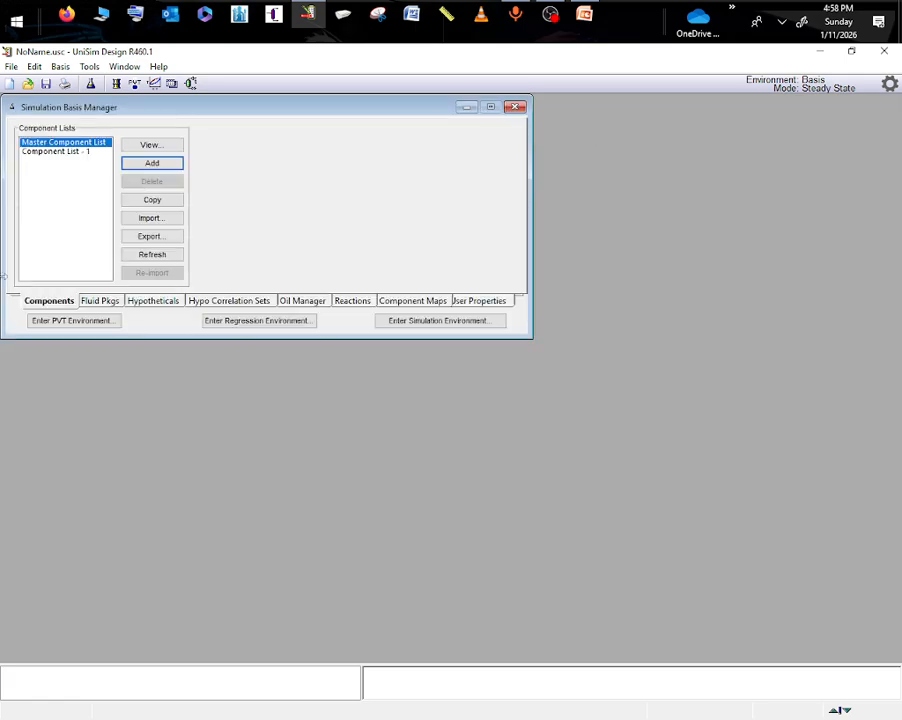
# - Add a fluid package using the Peng-Robinson equation of state, check its binary coefficients, and close it
pyautogui.click(98, 300)
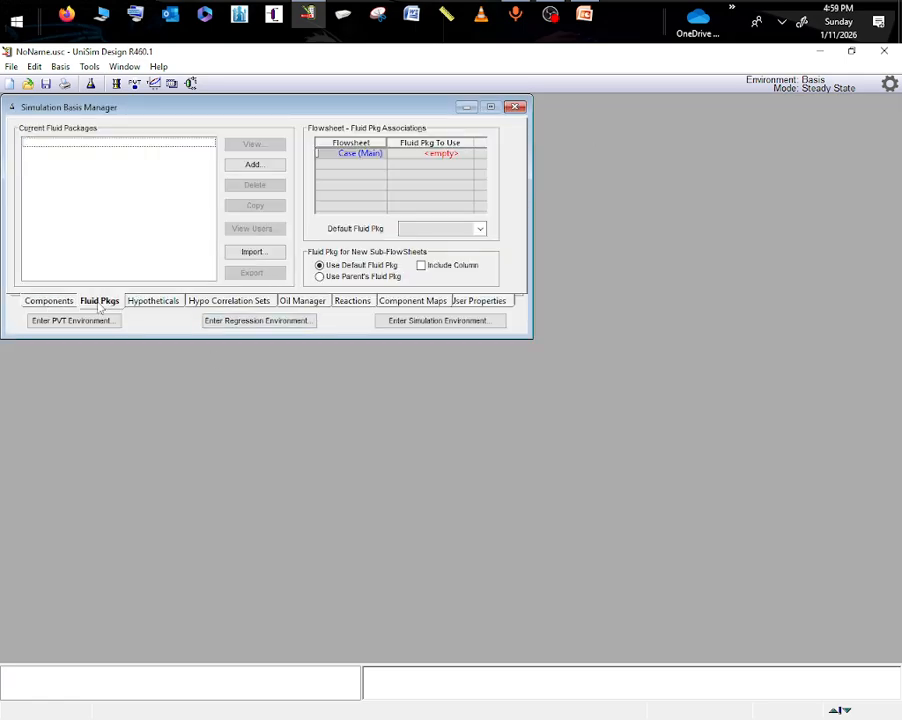
pyautogui.click(250, 166)
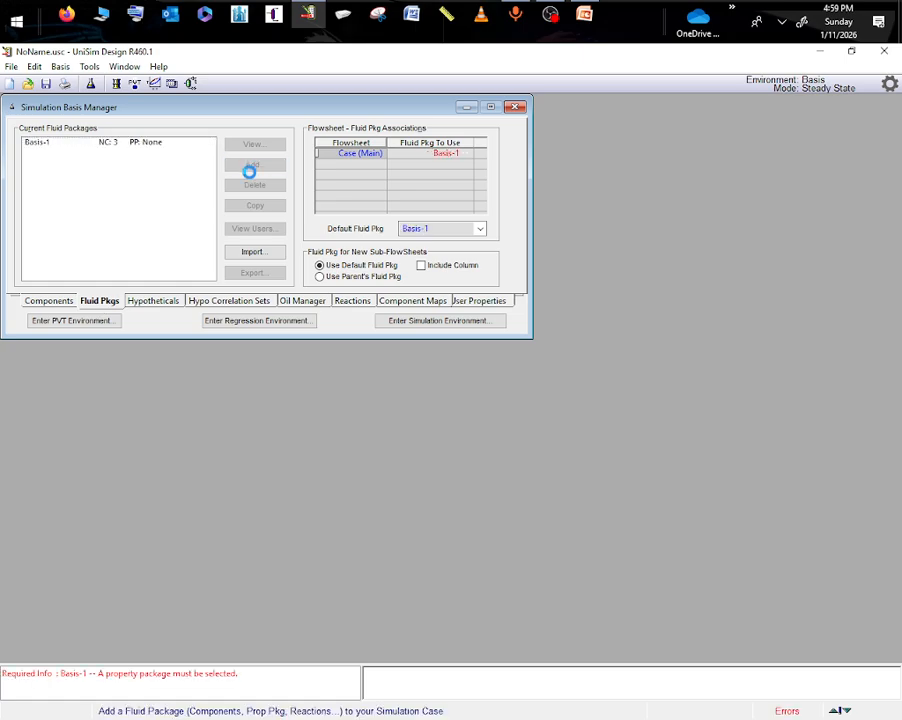
pyautogui.click(166, 189)
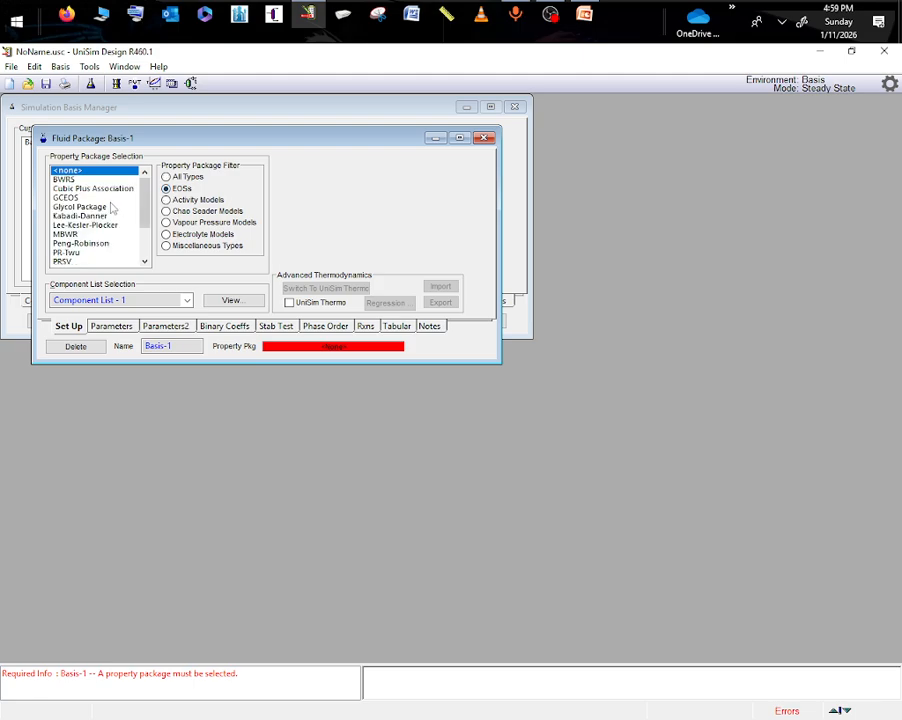
pyautogui.click(89, 245)
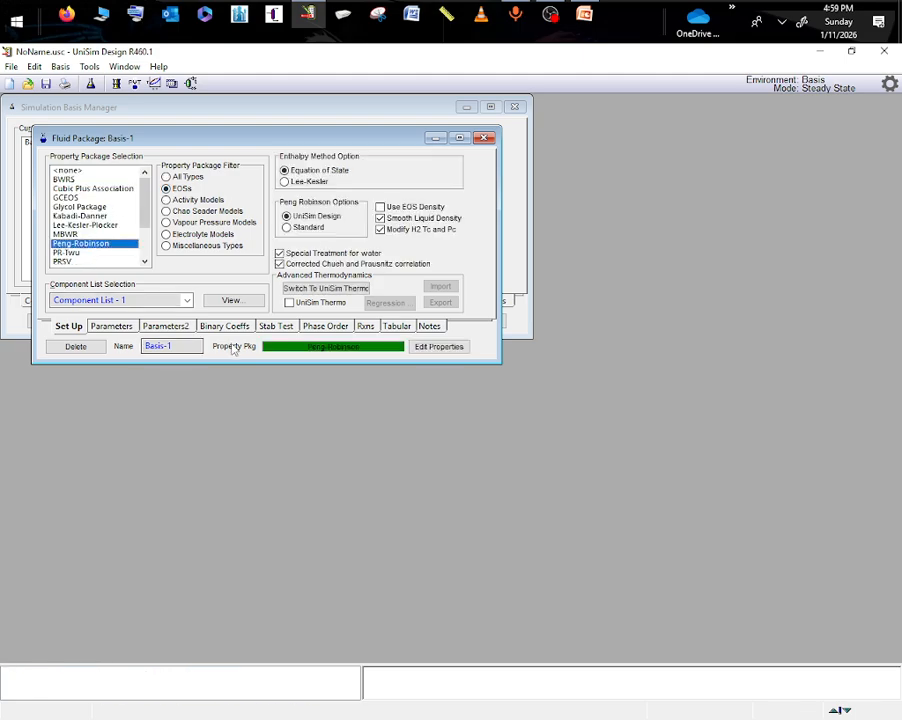
pyautogui.click(226, 329)
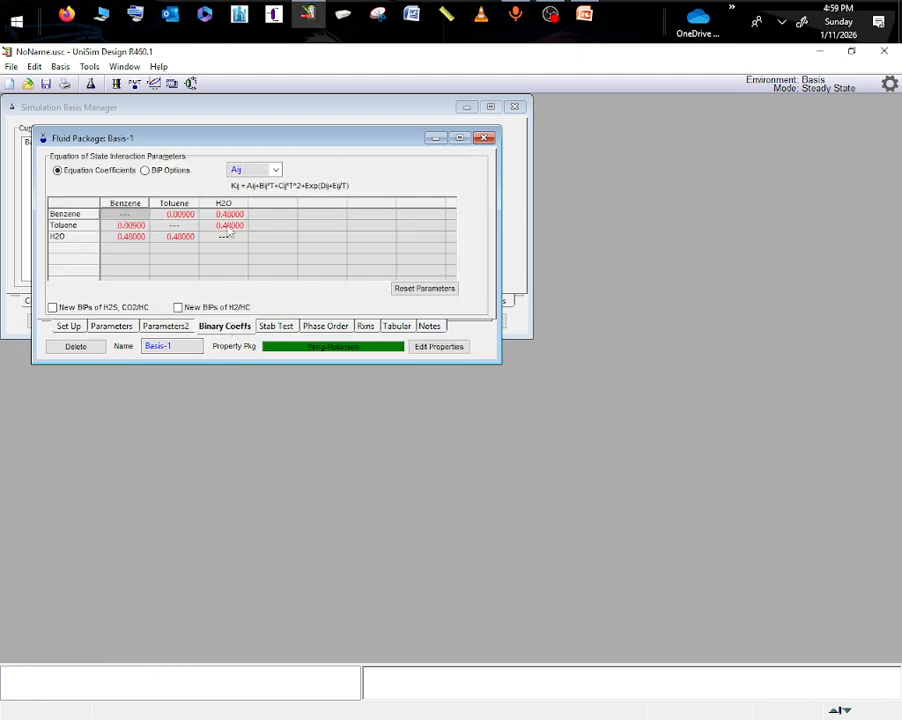
pyautogui.click(485, 137)
# - Enter the simulation environment and place three material streams, one on the feed side and two stacked on the product side
pyautogui.click(440, 320)
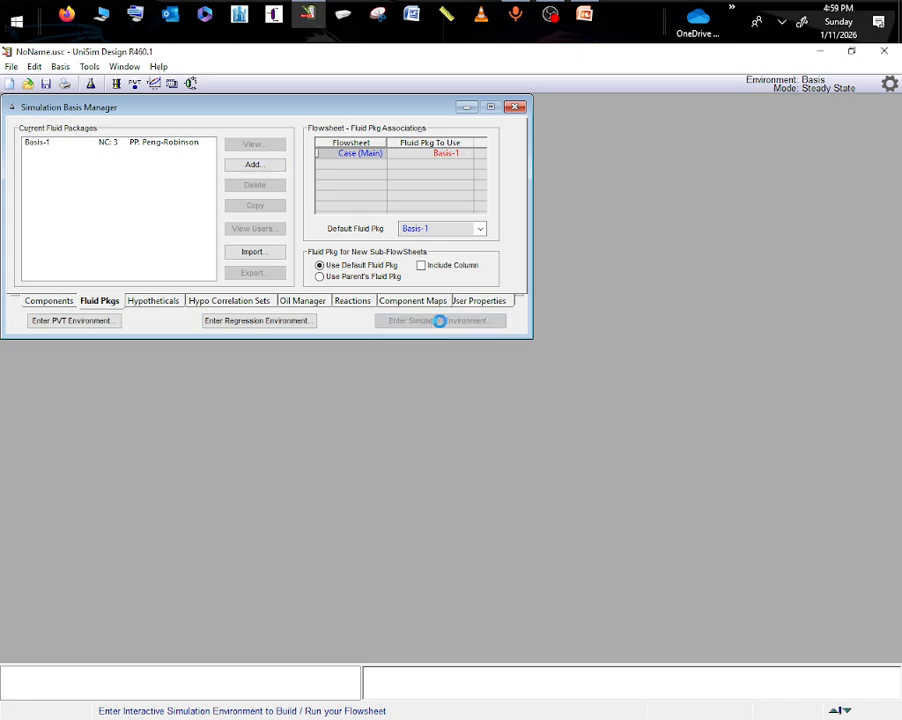
pyautogui.click(372, 106)
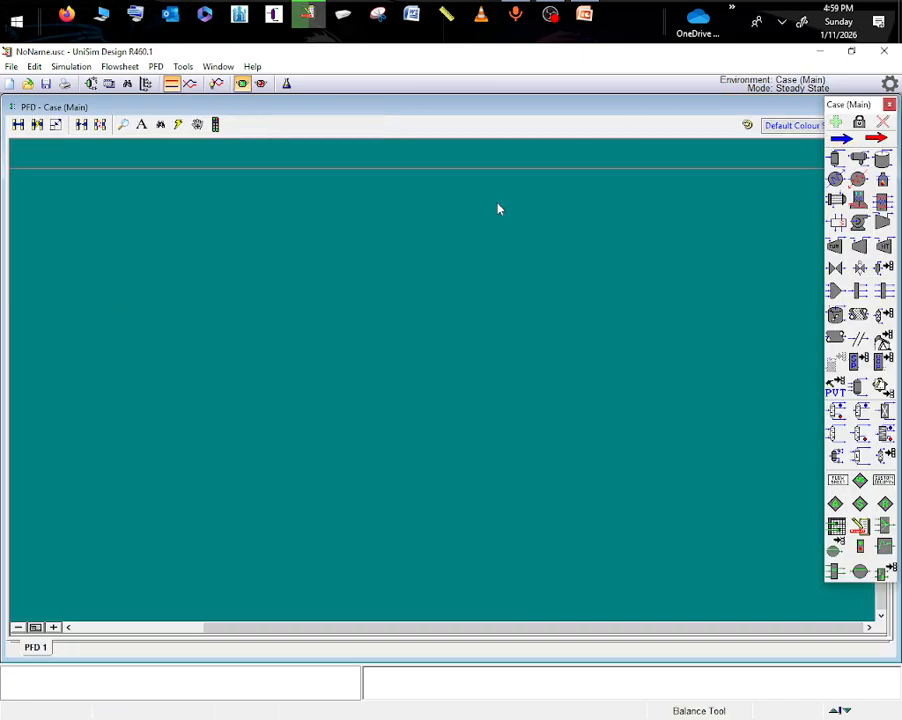
pyautogui.click(841, 138)
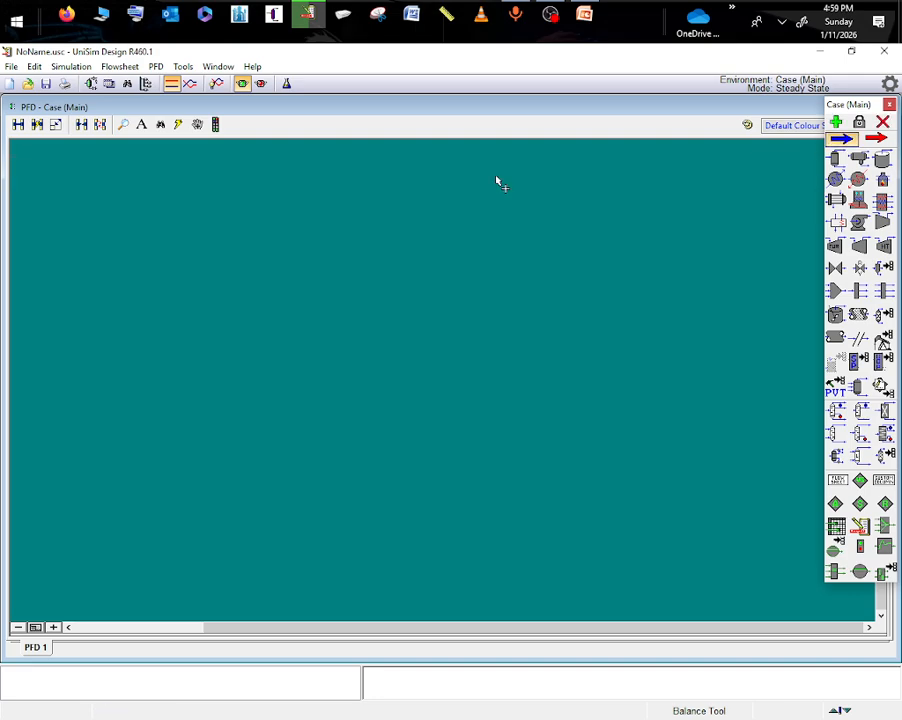
pyautogui.click(859, 121)
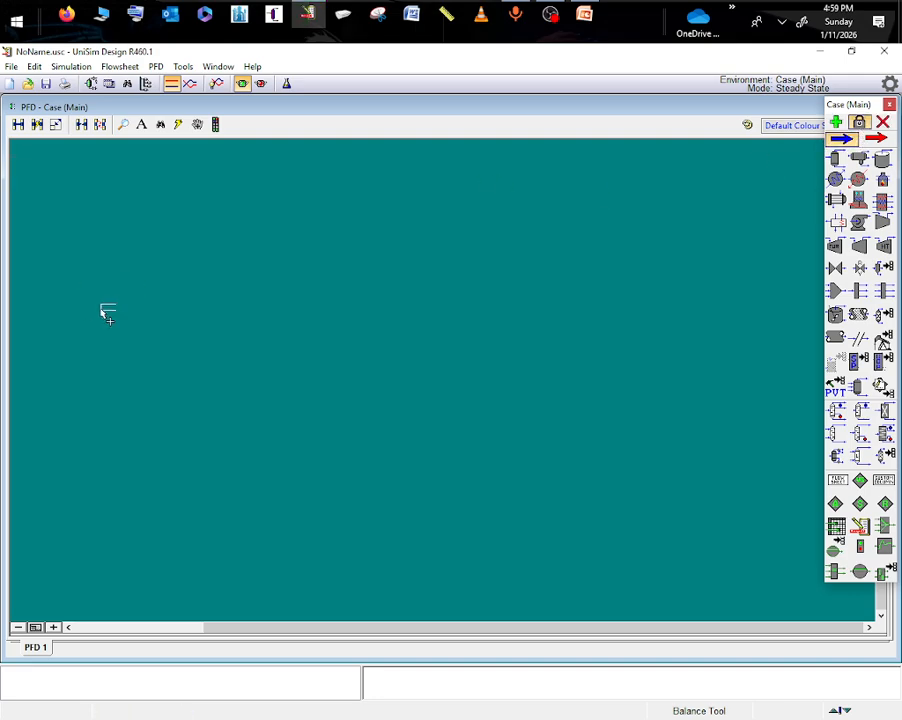
pyautogui.click(107, 314)
pyautogui.click(301, 269)
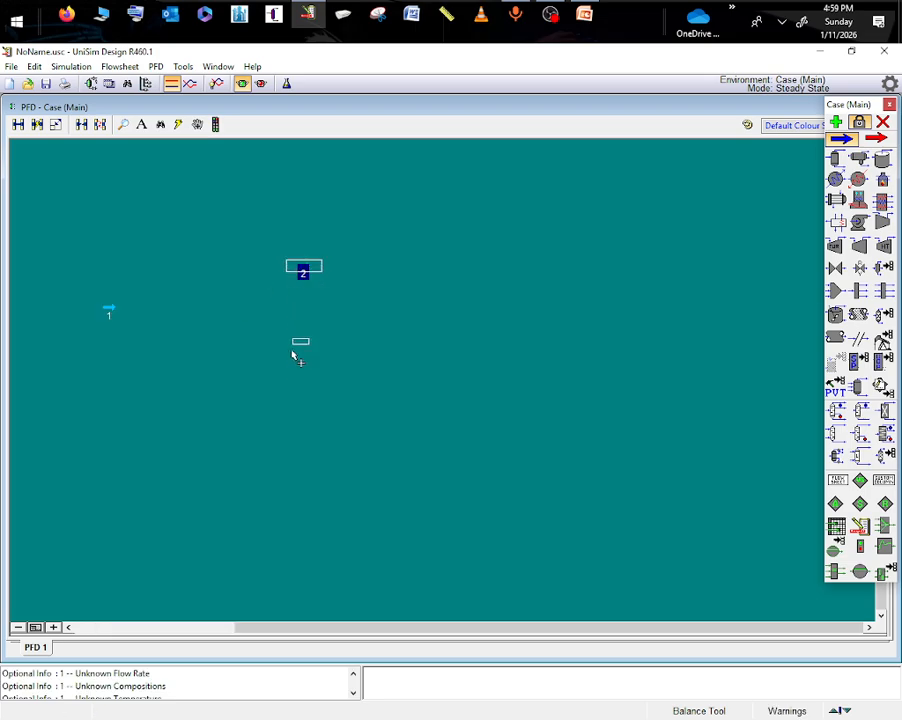
pyautogui.click(297, 405)
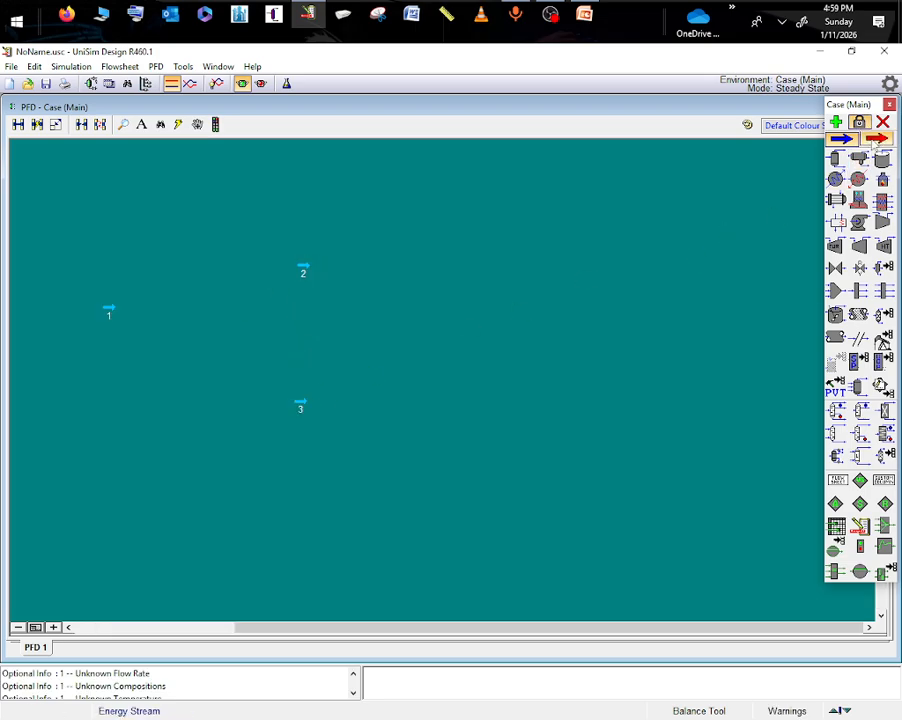
# - Place one energy stream below each of material streams 2 and 3, and add a distillation column between the feed and product streams
pyautogui.click(875, 139)
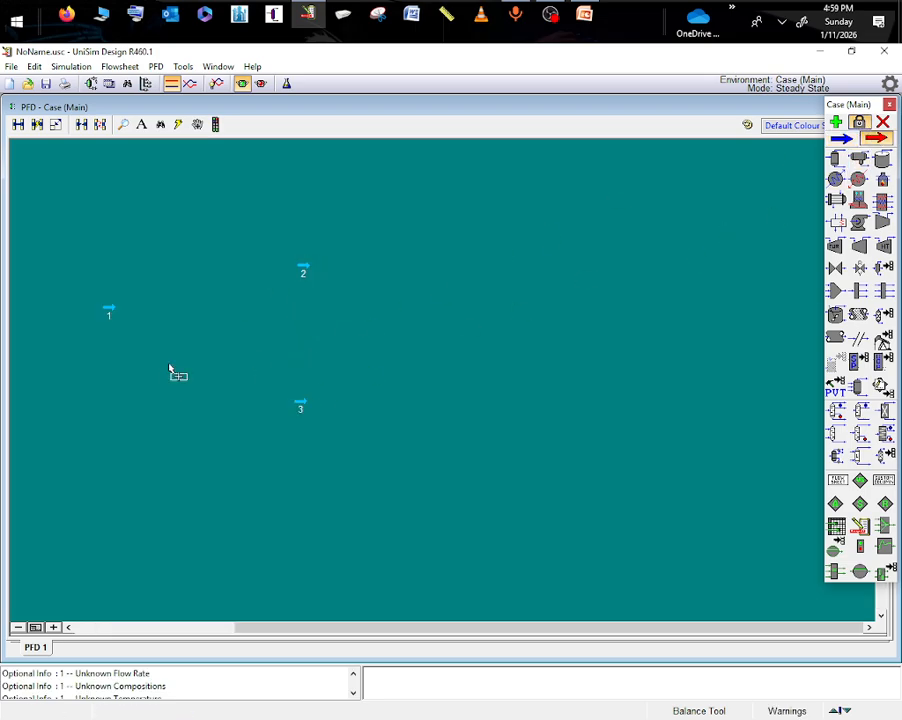
pyautogui.click(303, 309)
pyautogui.click(296, 449)
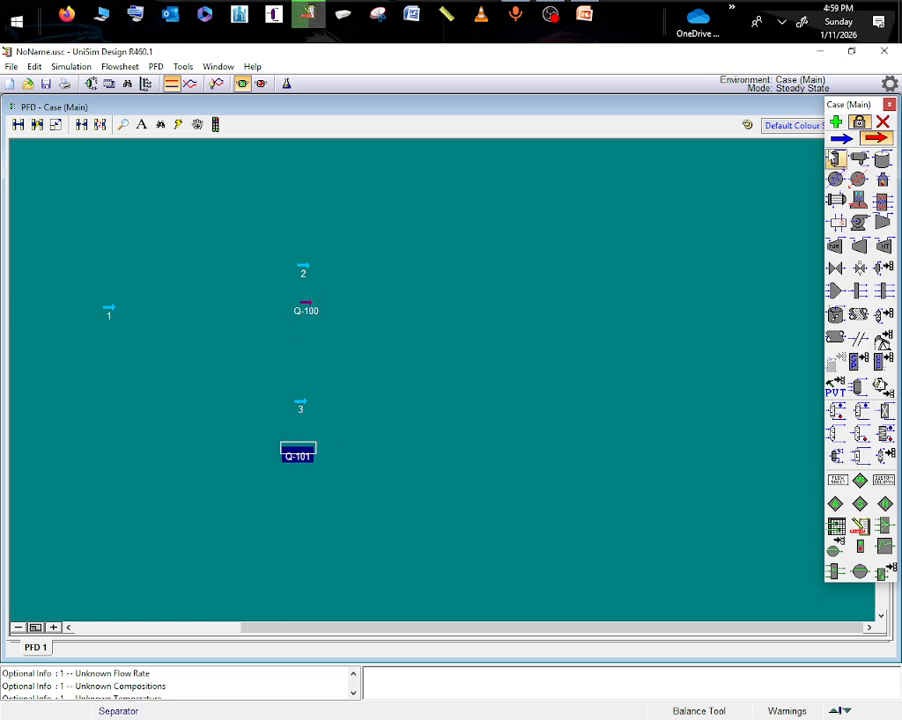
pyautogui.click(882, 122)
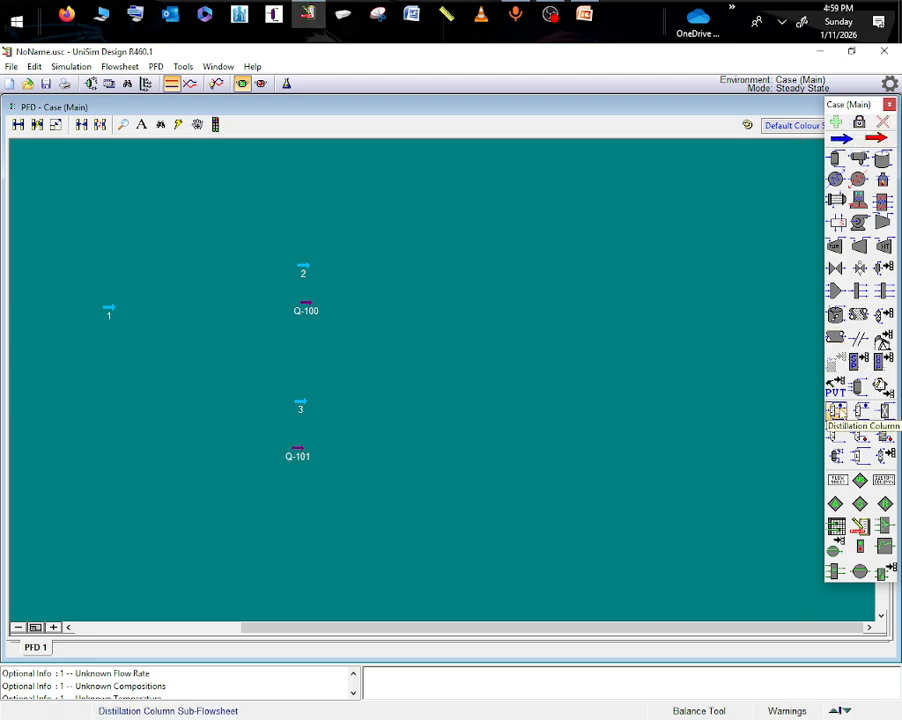
pyautogui.click(836, 411)
pyautogui.click(170, 379)
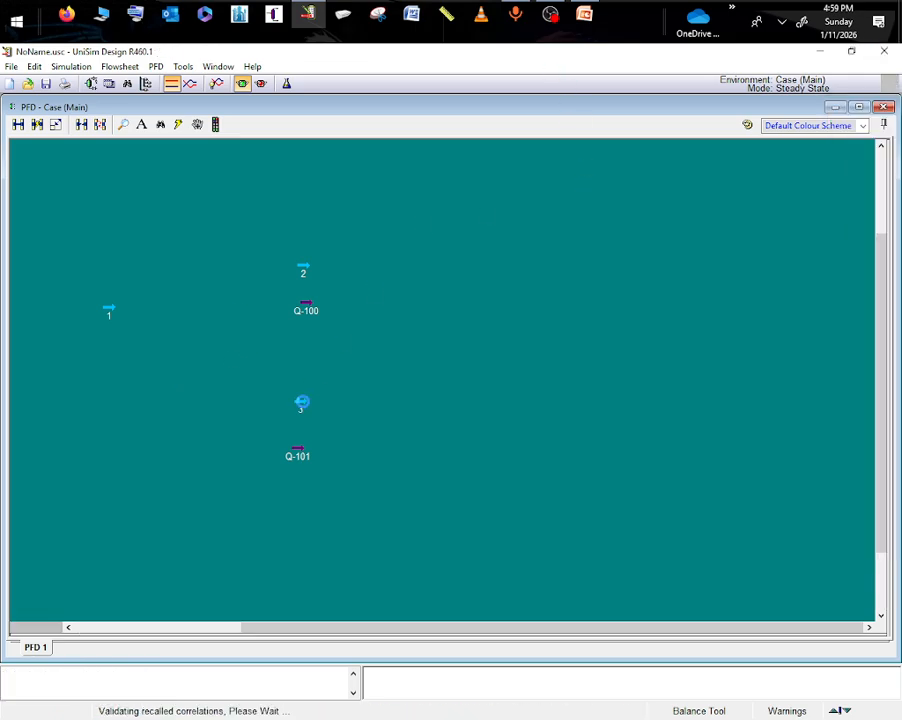
# - Switch to PowerPoint to read the feed flow and mixture specification on the Case Study slide, and return to UniSim Design
pyautogui.click(588, 14)
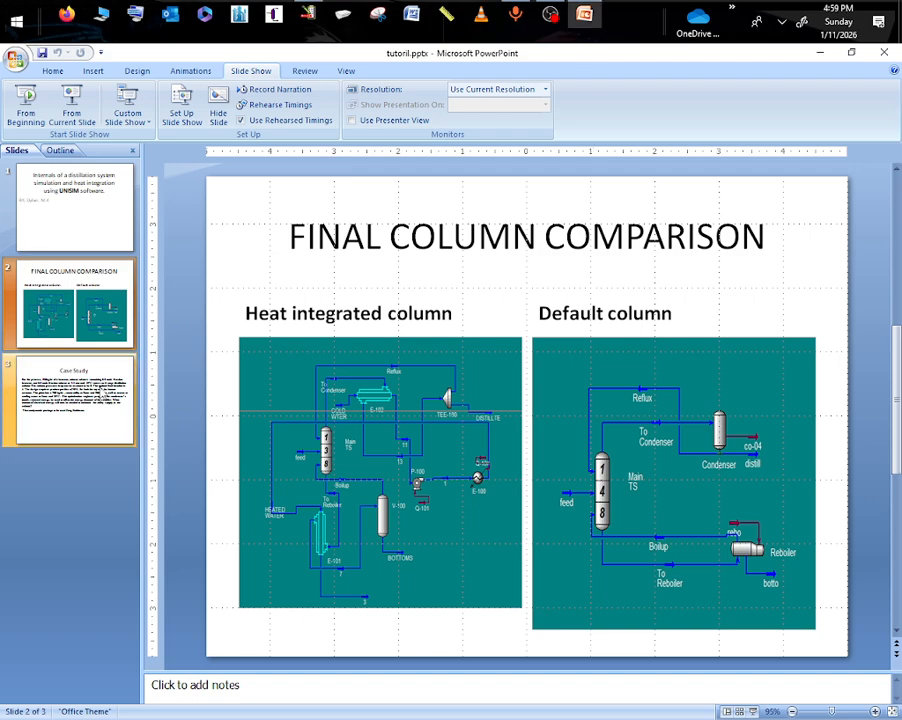
pyautogui.click(100, 387)
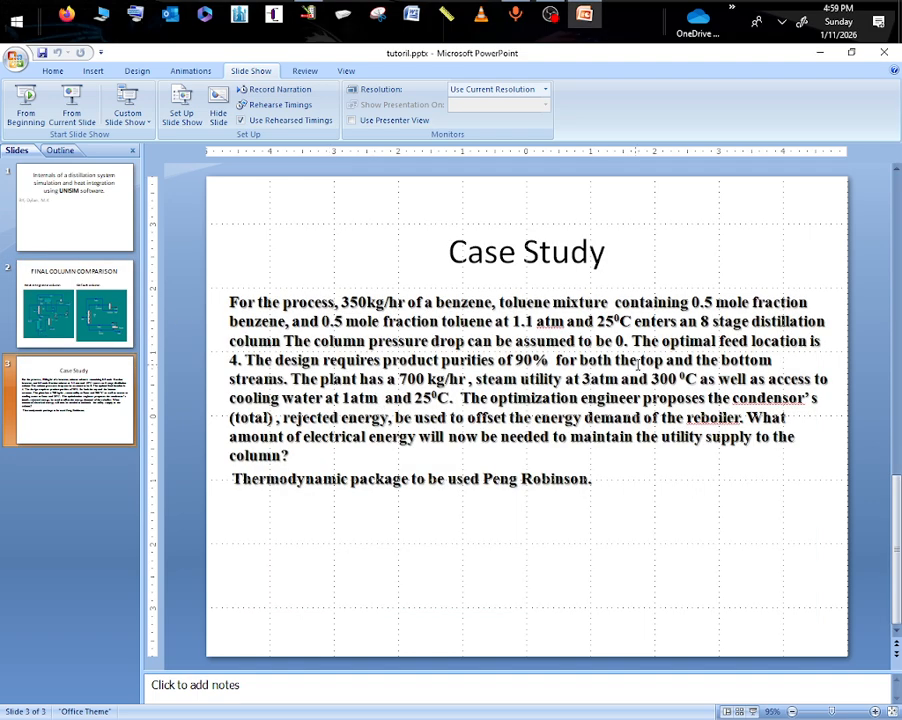
pyautogui.moveTo(341, 302); pyautogui.dragTo(434, 302)
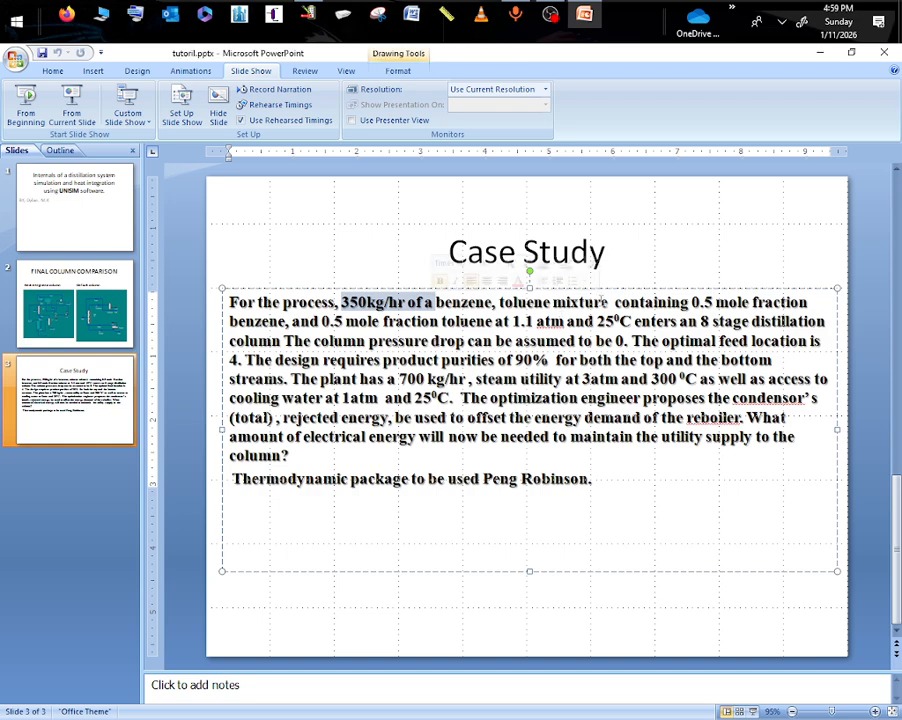
pyautogui.moveTo(553, 302); pyautogui.dragTo(690, 302)
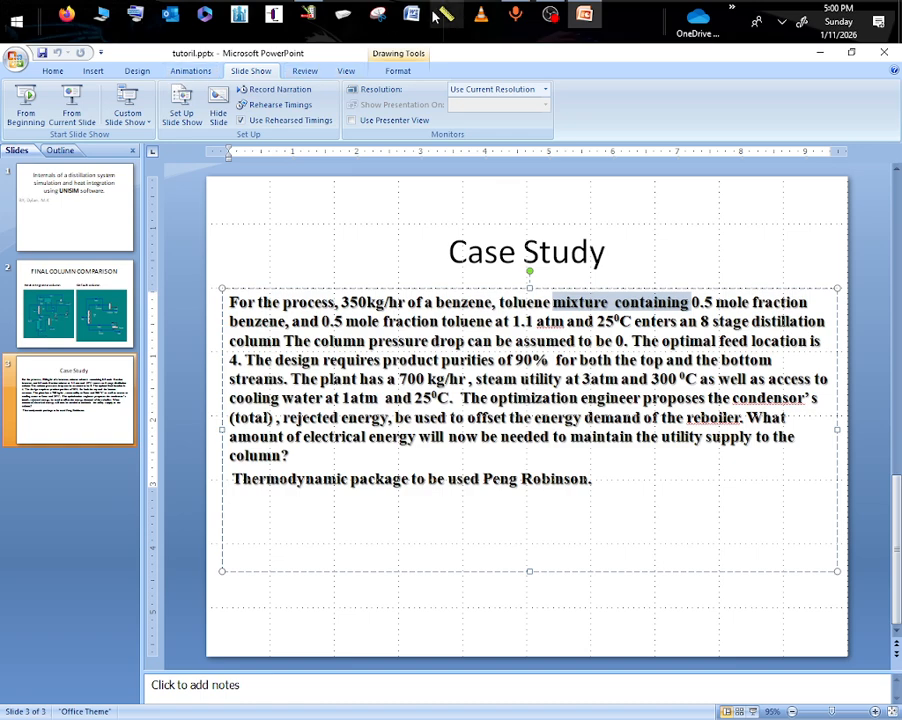
pyautogui.moveTo(300, 20)
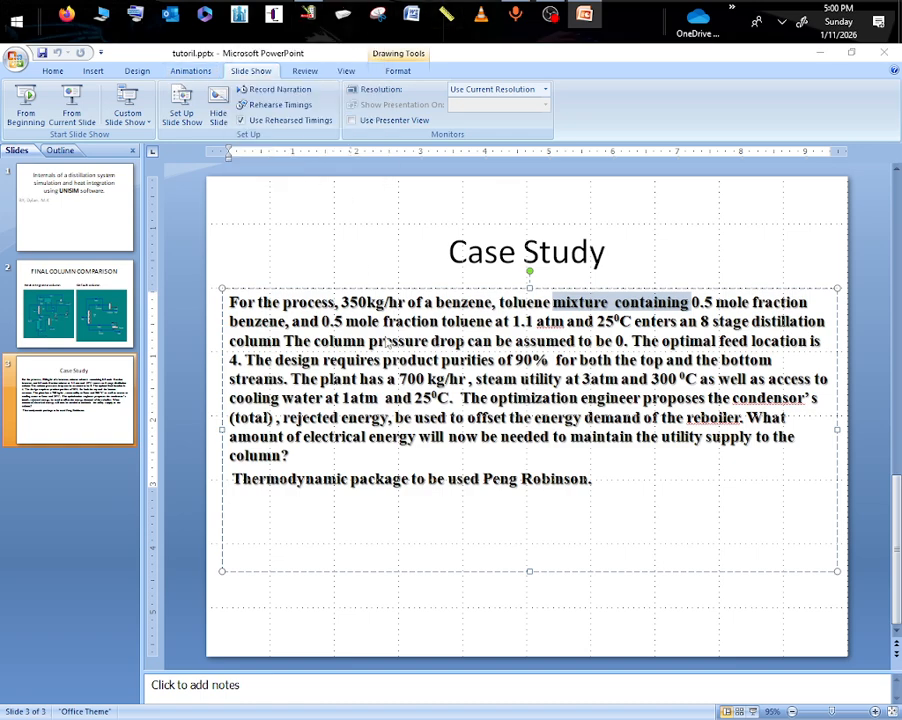
pyautogui.click(312, 16)
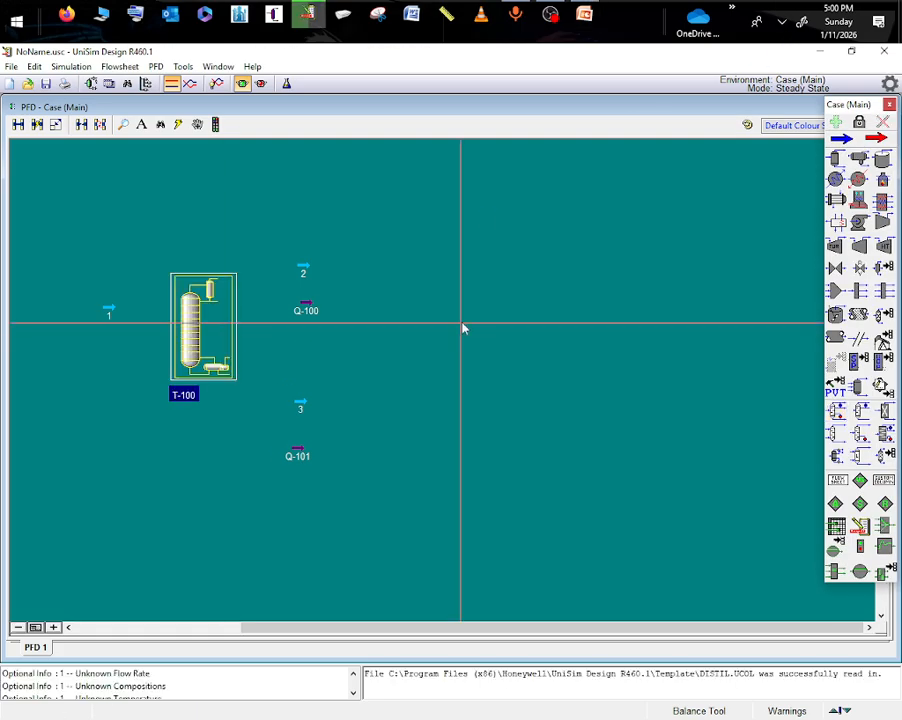
# - Rename material stream 1 as feed and set its temperature to 25 °C
pyautogui.click(110, 312)
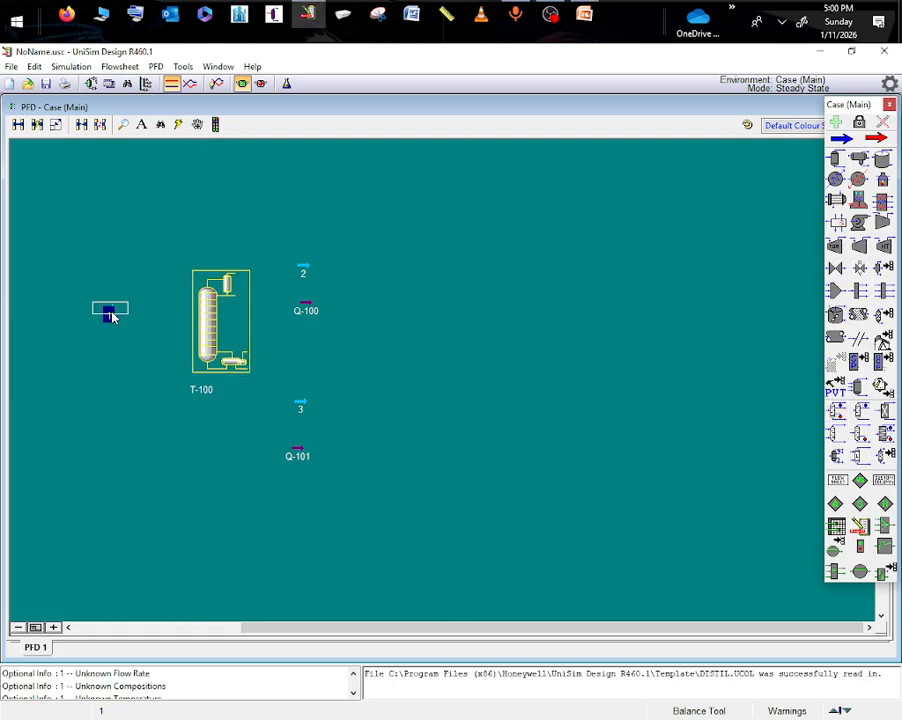
pyautogui.doubleClick(110, 312)
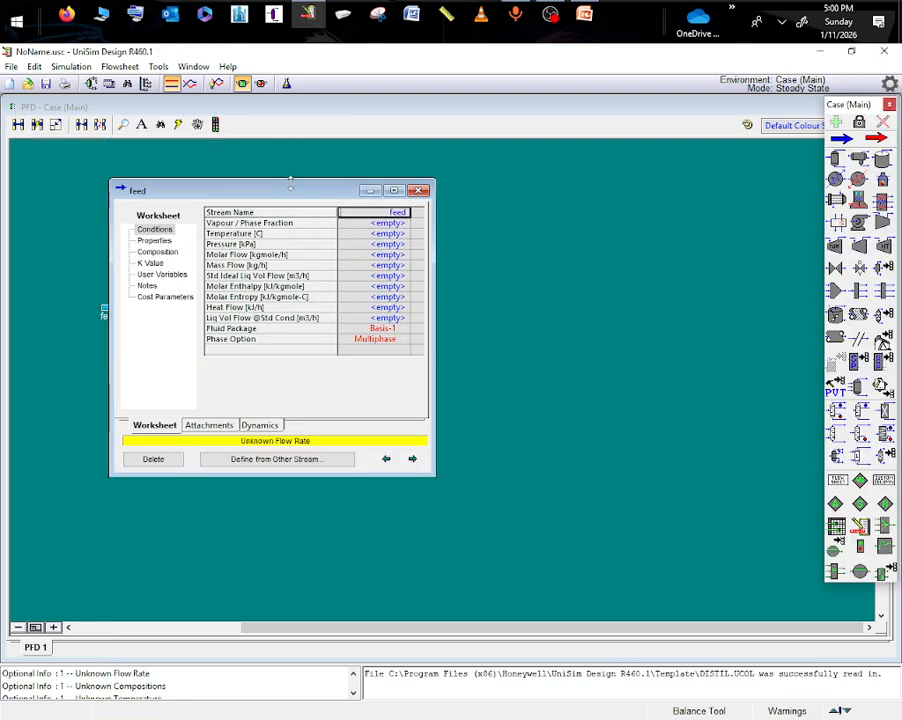
pyautogui.moveTo(296, 195); pyautogui.dragTo(432, 288)
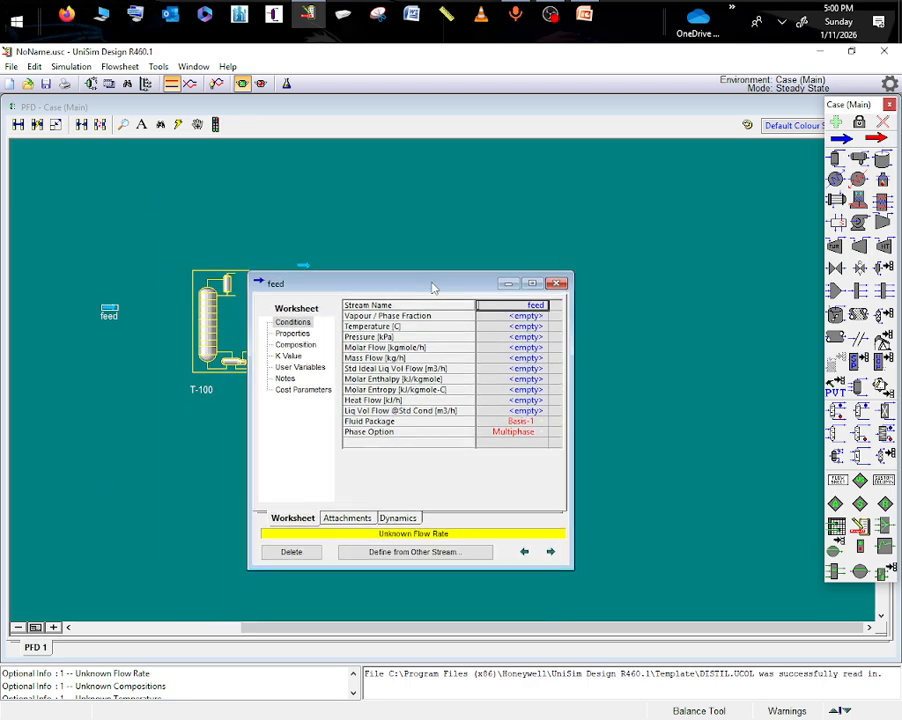
pyautogui.click(525, 329)
pyautogui.write('25')
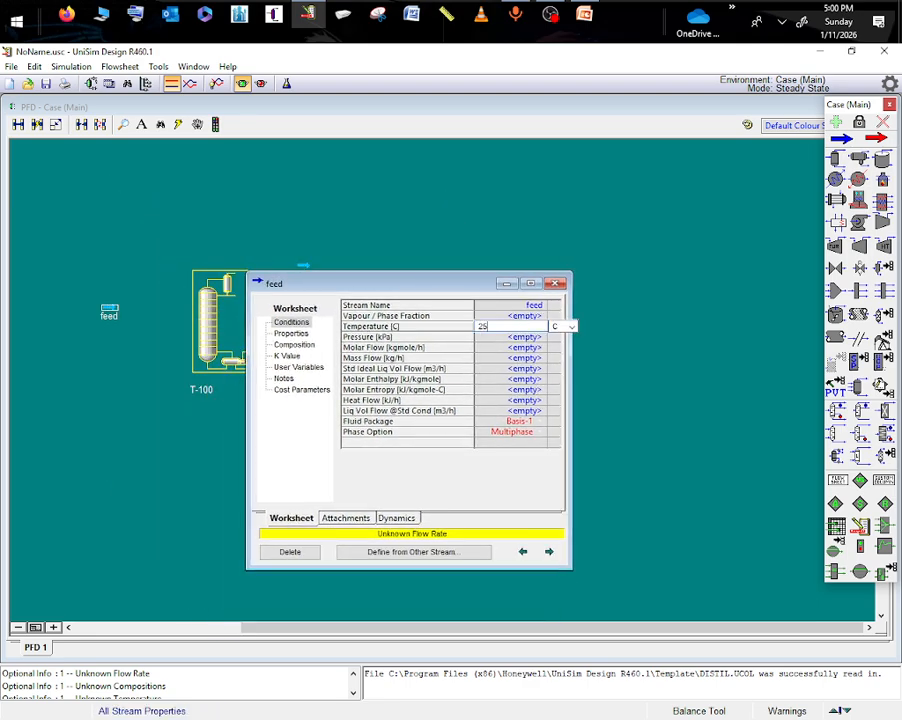
pyautogui.press('Return')
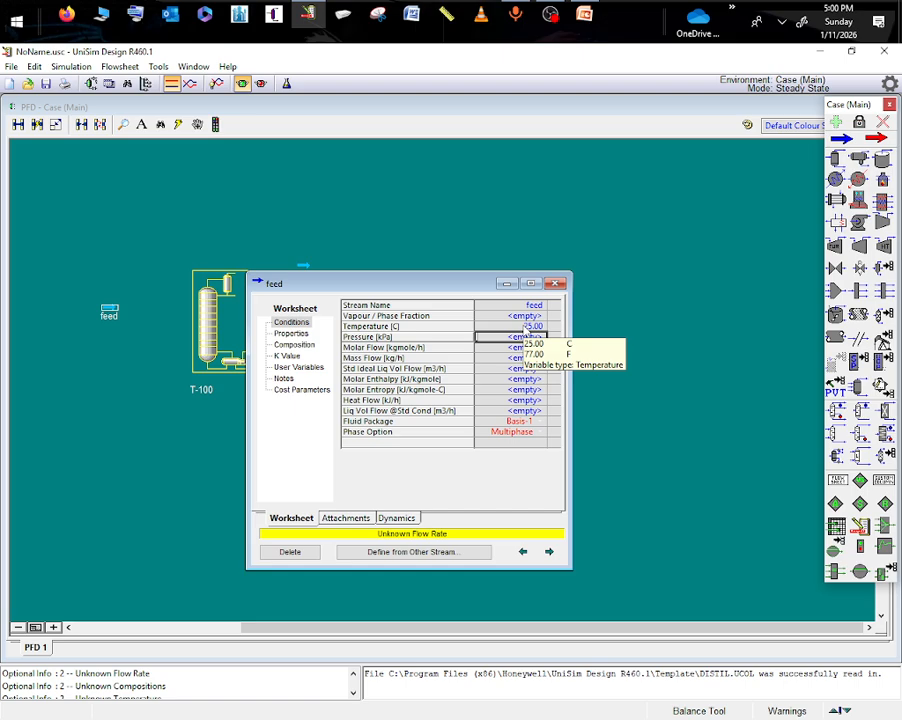
# - Set the feed stream's pressure to 1.1 atm
pyautogui.write('1')
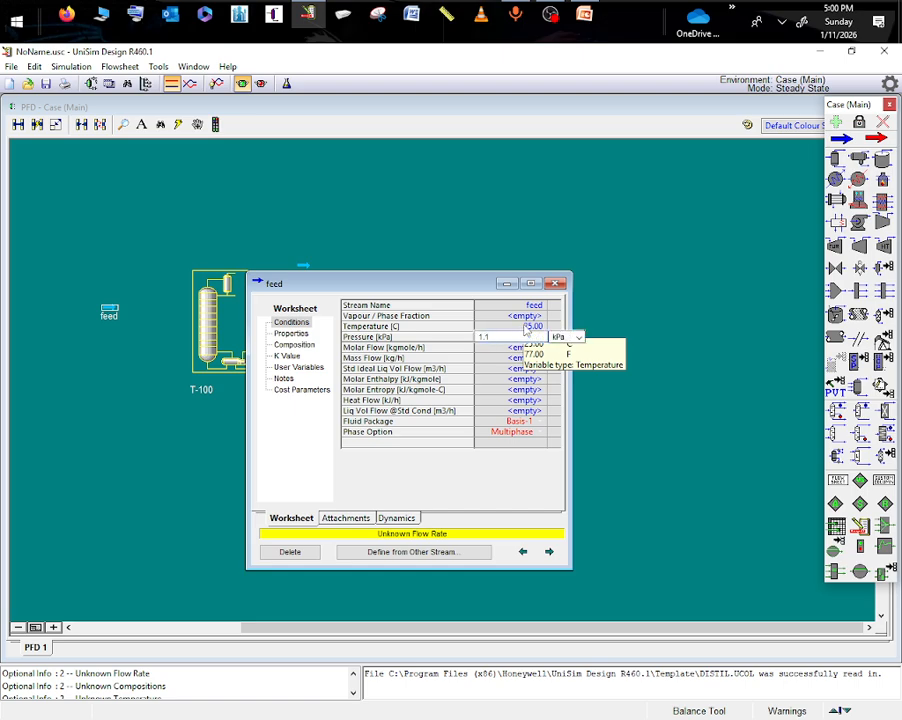
pyautogui.write('.1')
pyautogui.click(527, 327)
pyautogui.click(528, 337)
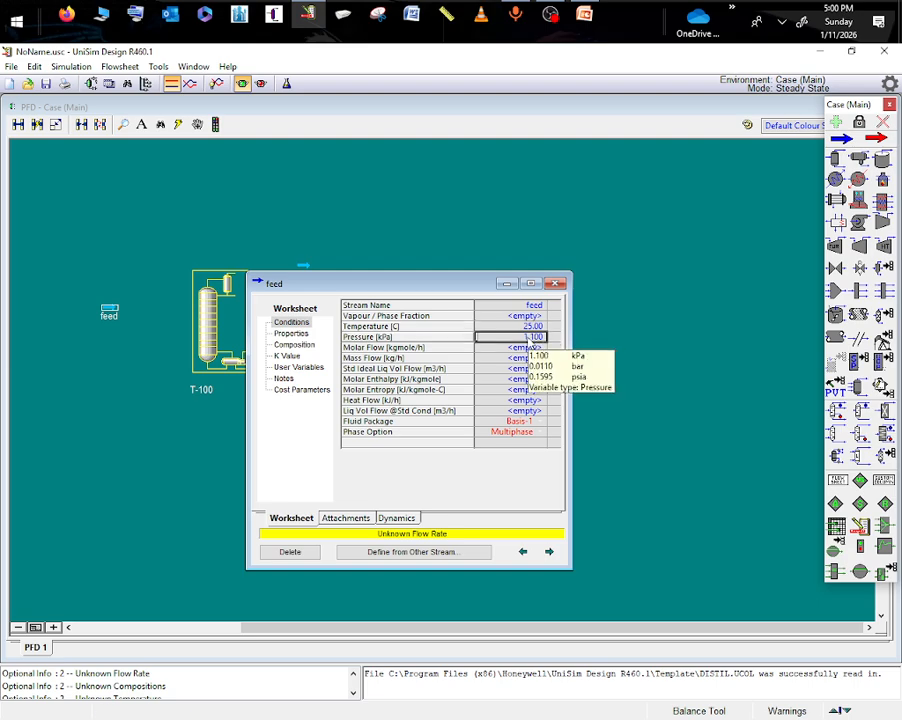
pyautogui.write('1')
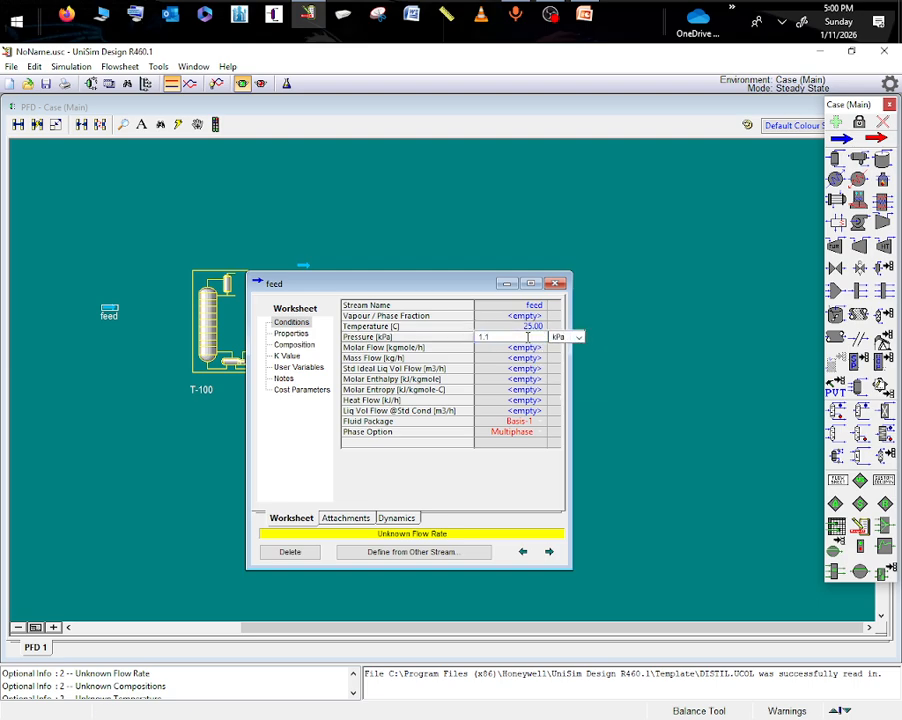
pyautogui.click(577, 337)
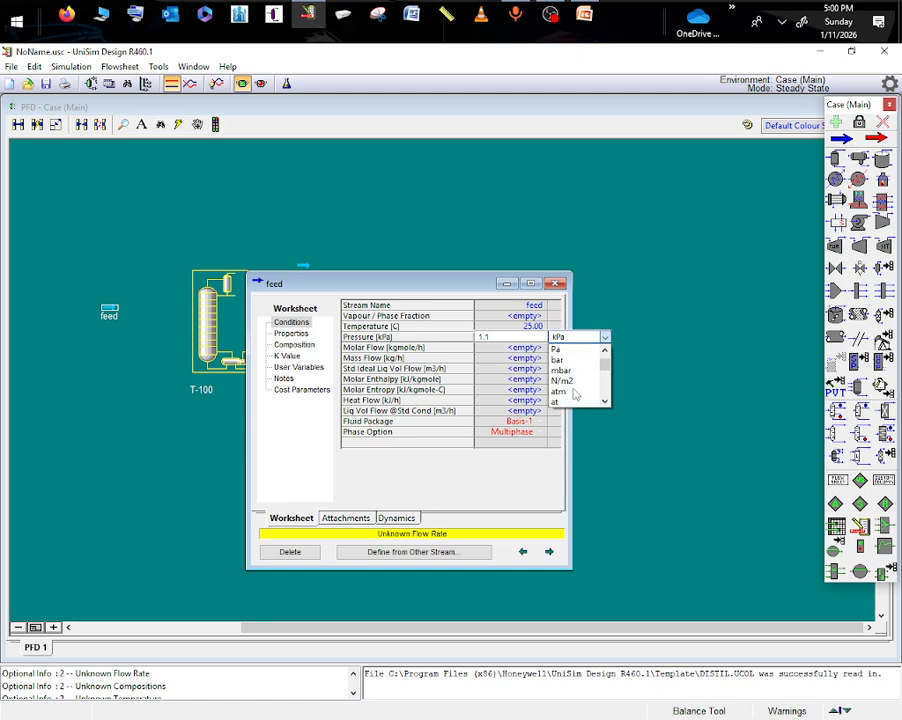
pyautogui.click(572, 392)
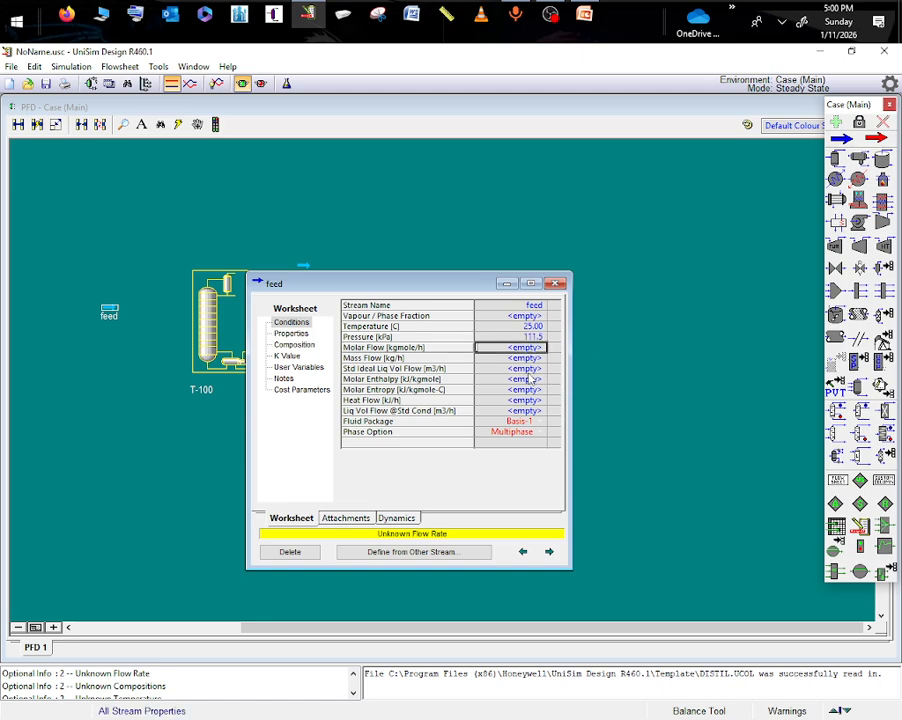
# - Check the flow rate on the Case Study slide in PowerPoint, return to UniSim Design, and set the feed's mass flow to 350 kg/h
pyautogui.press('Down')
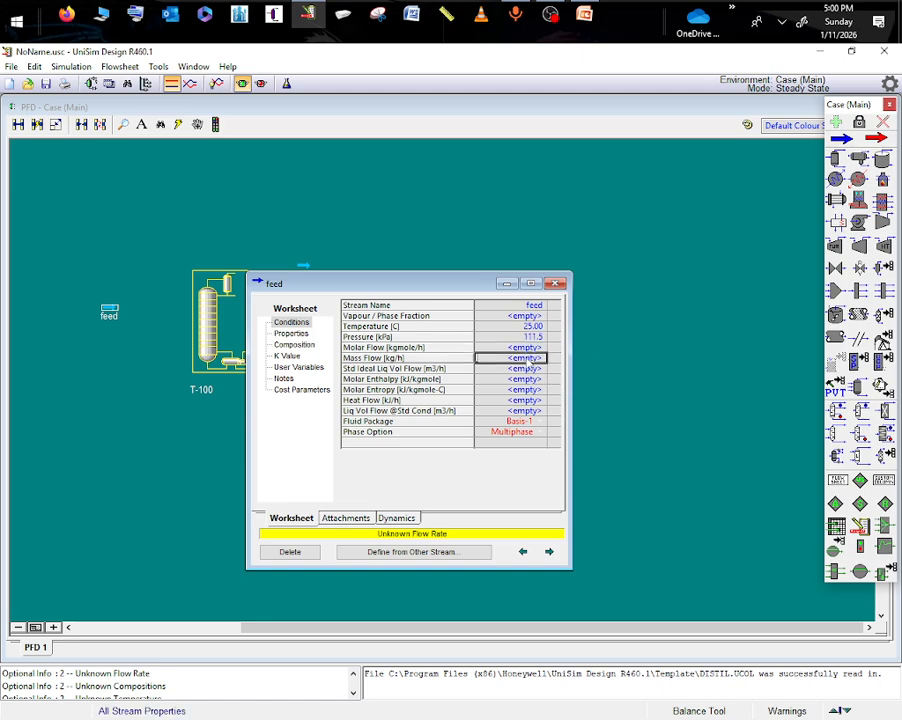
pyautogui.click(583, 15)
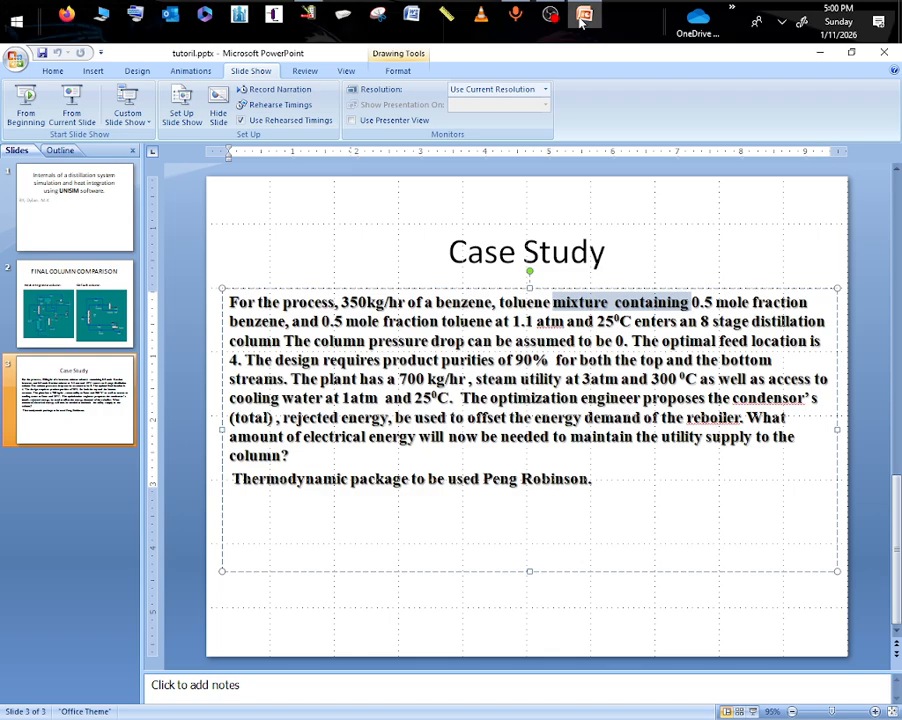
pyautogui.click(581, 18)
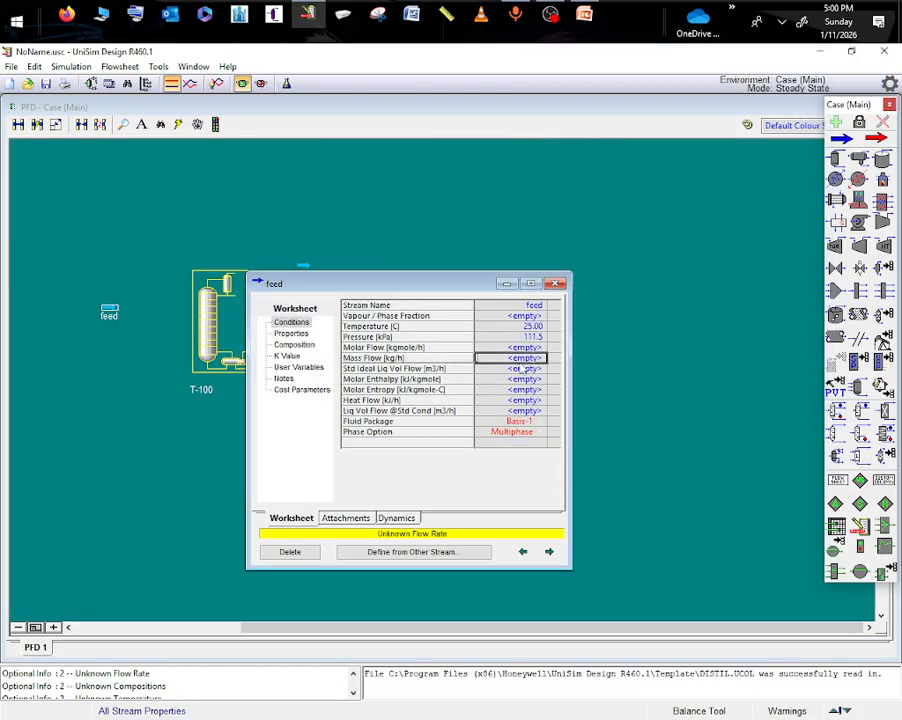
pyautogui.write('350')
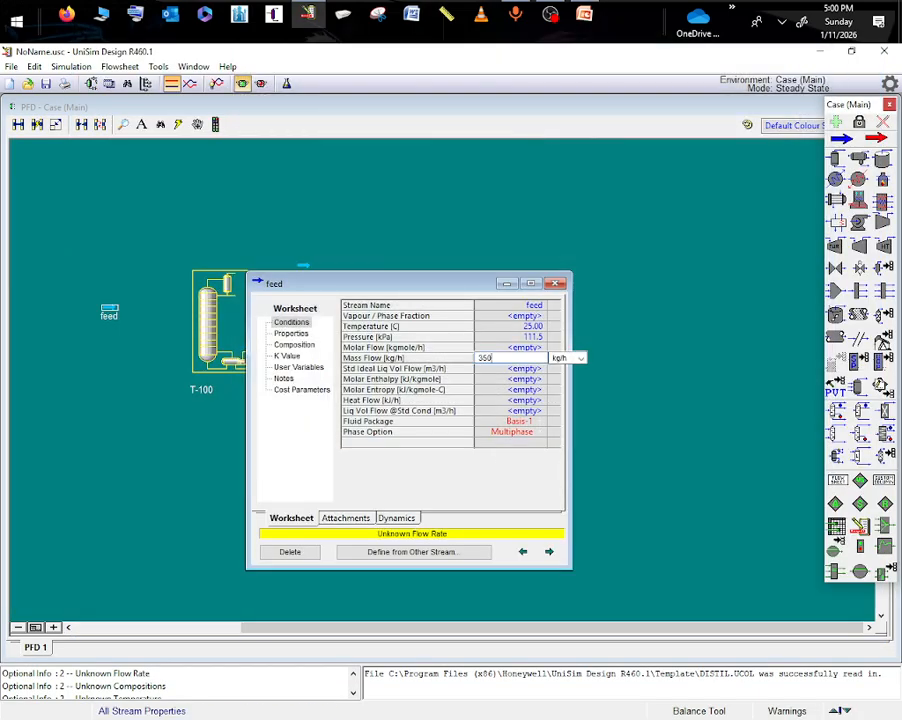
pyautogui.press('Return')
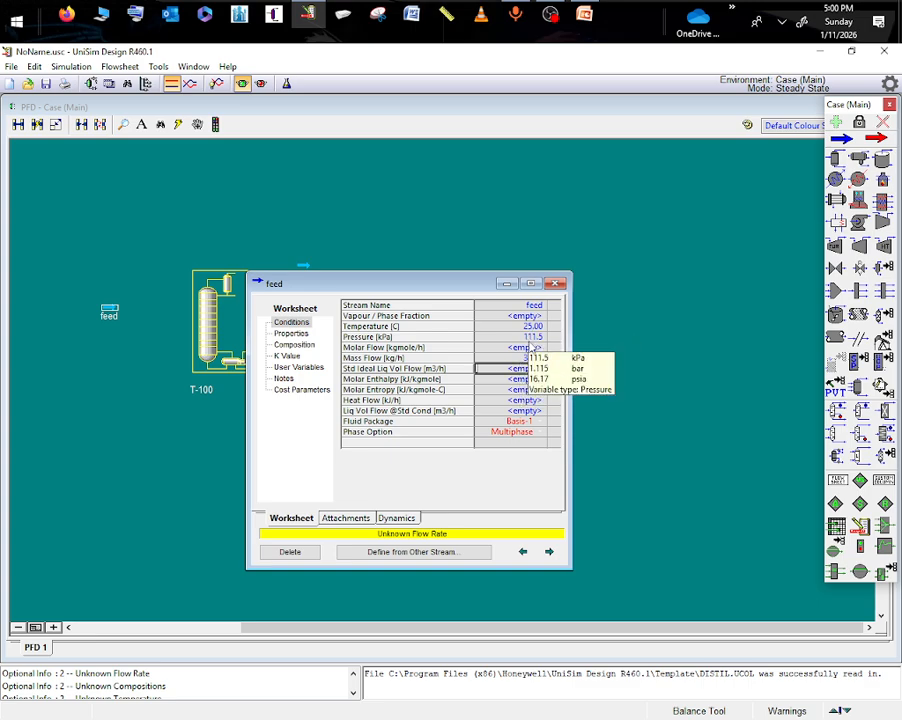
# - Enter feed mole fractions of 0.5 benzene and 0.5 toluene, then put the stream window away and move the feed slightly closer to the column
pyautogui.doubleClick(530, 347)
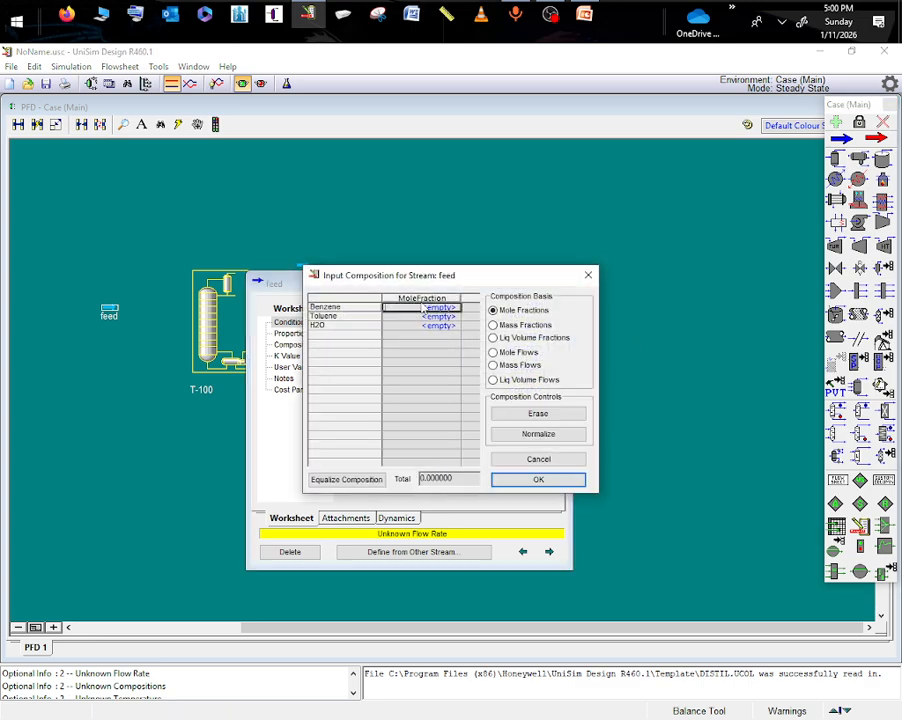
pyautogui.write('.5')
pyautogui.press('Return')
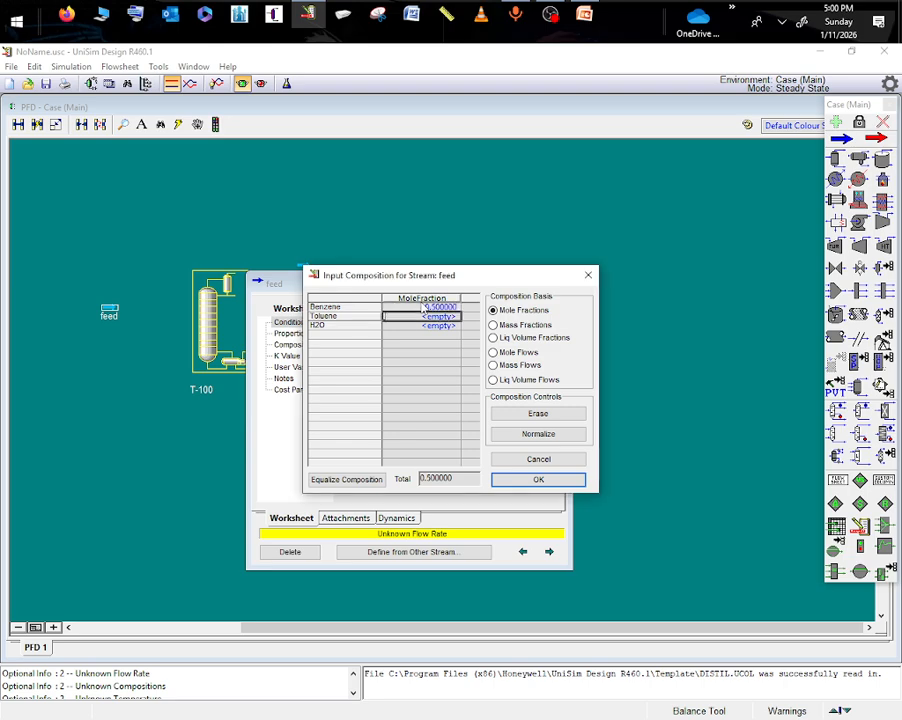
pyautogui.write('5')
pyautogui.press('Return')
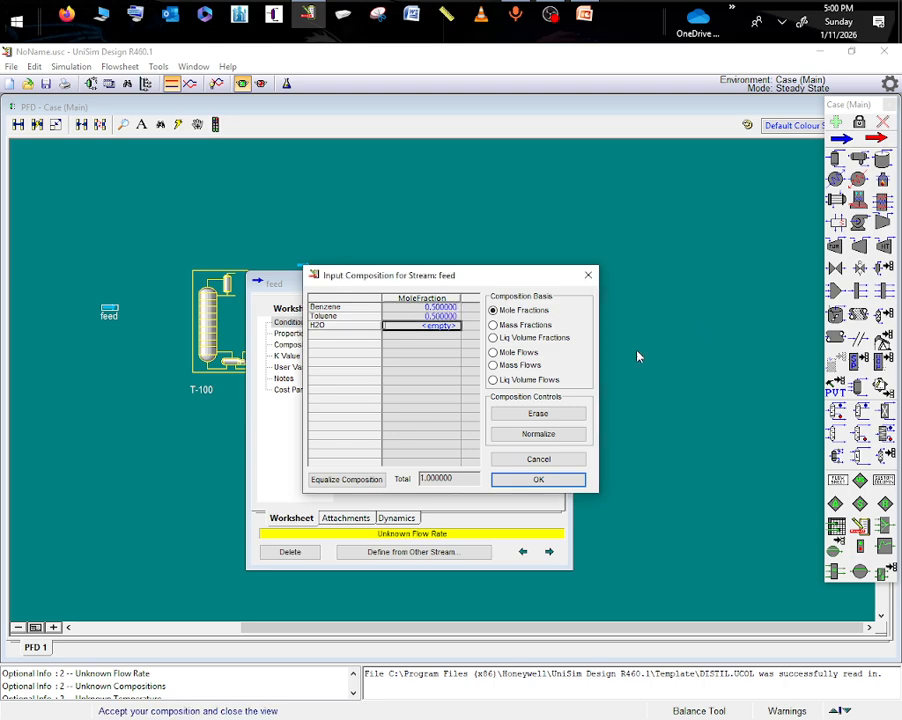
pyautogui.click(537, 478)
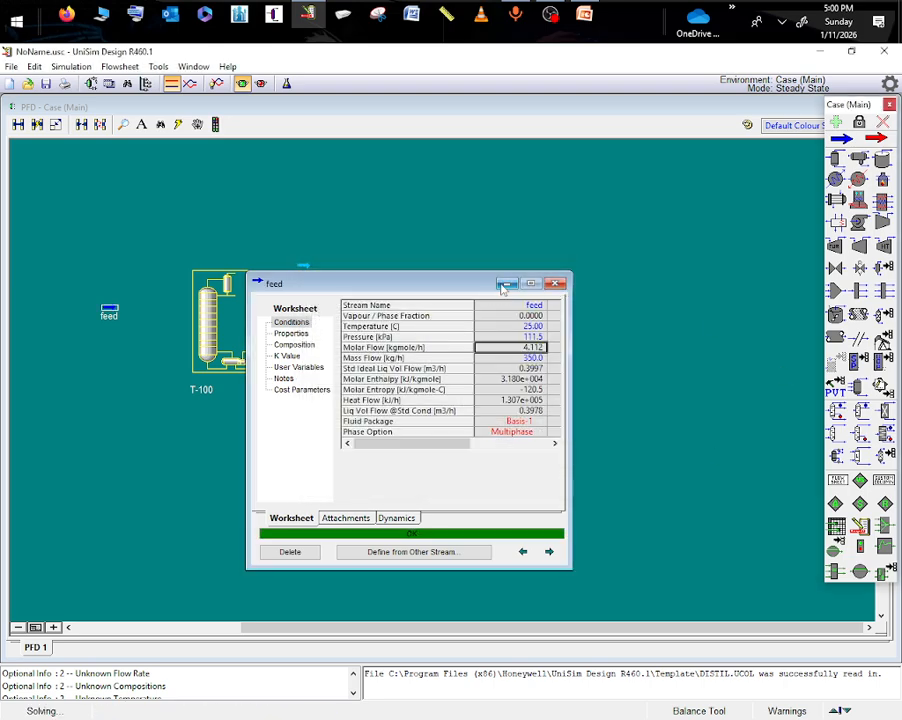
pyautogui.click(505, 284)
pyautogui.moveTo(110, 310); pyautogui.dragTo(125, 316)
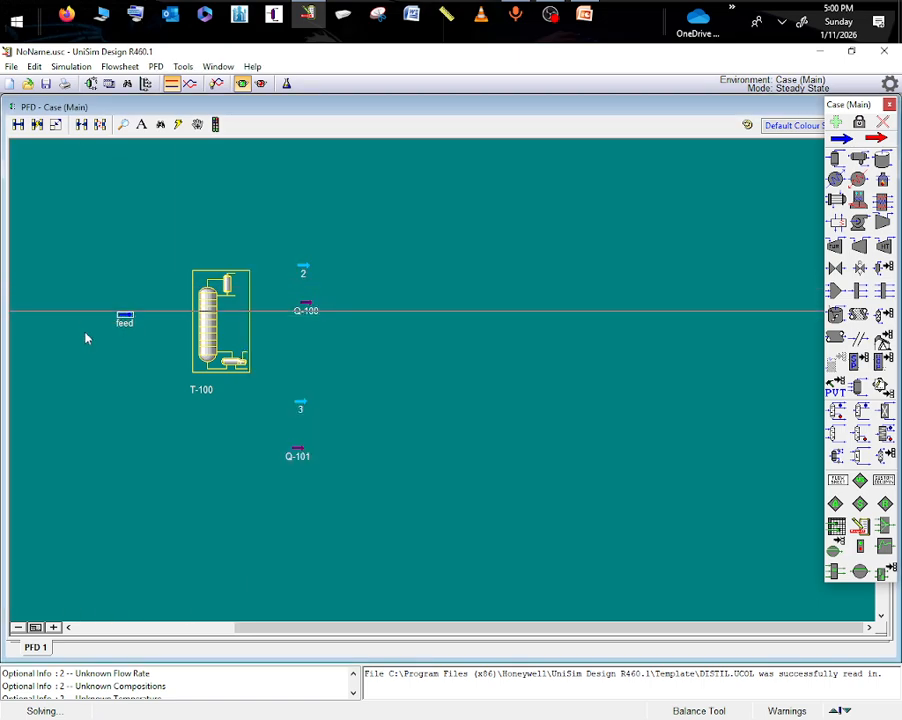
# - Open the setup of column T-100, set 8 stages, and connect feed as the inlet stream
pyautogui.doubleClick(207, 323)
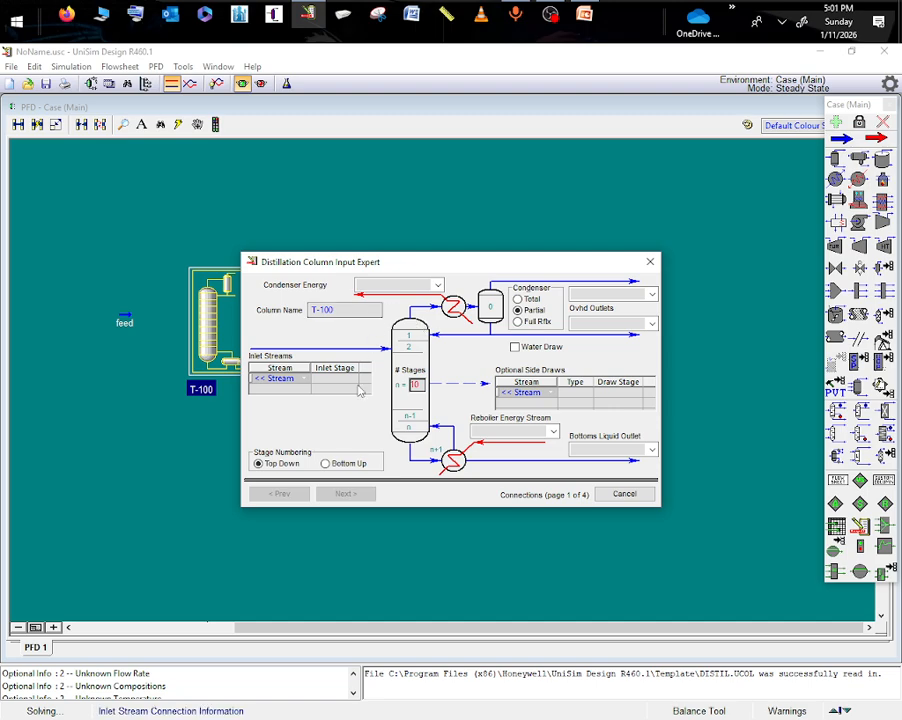
pyautogui.write('8')
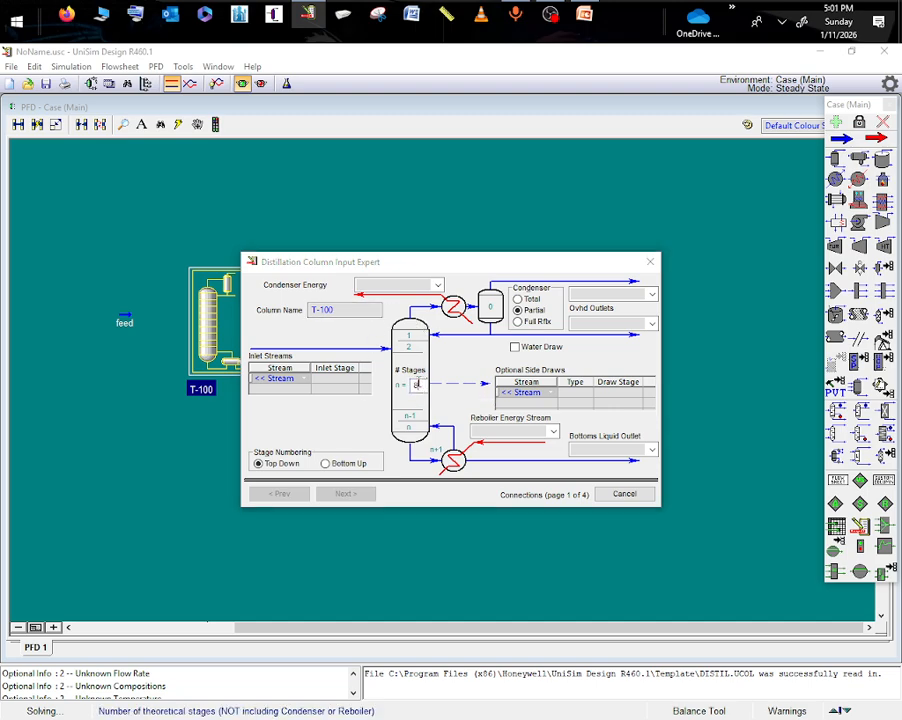
pyautogui.press('Return')
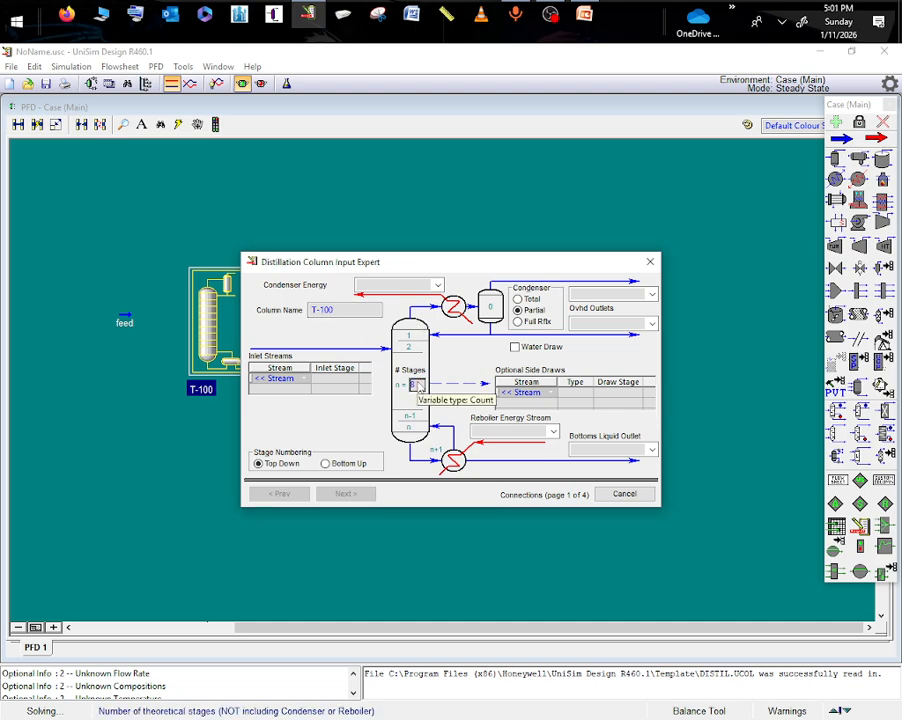
pyautogui.click(278, 378)
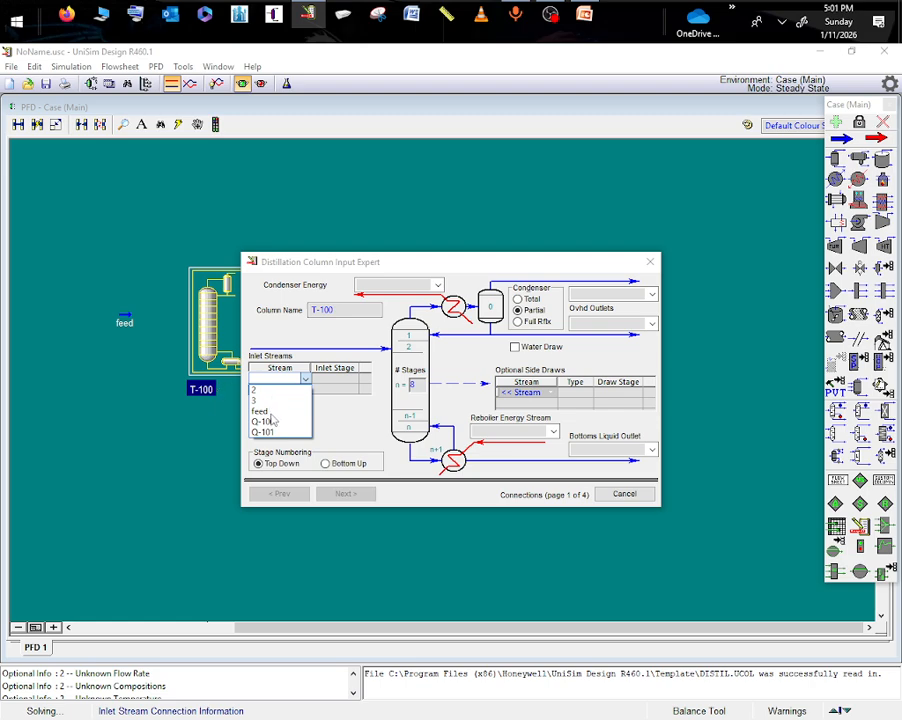
pyautogui.click(268, 411)
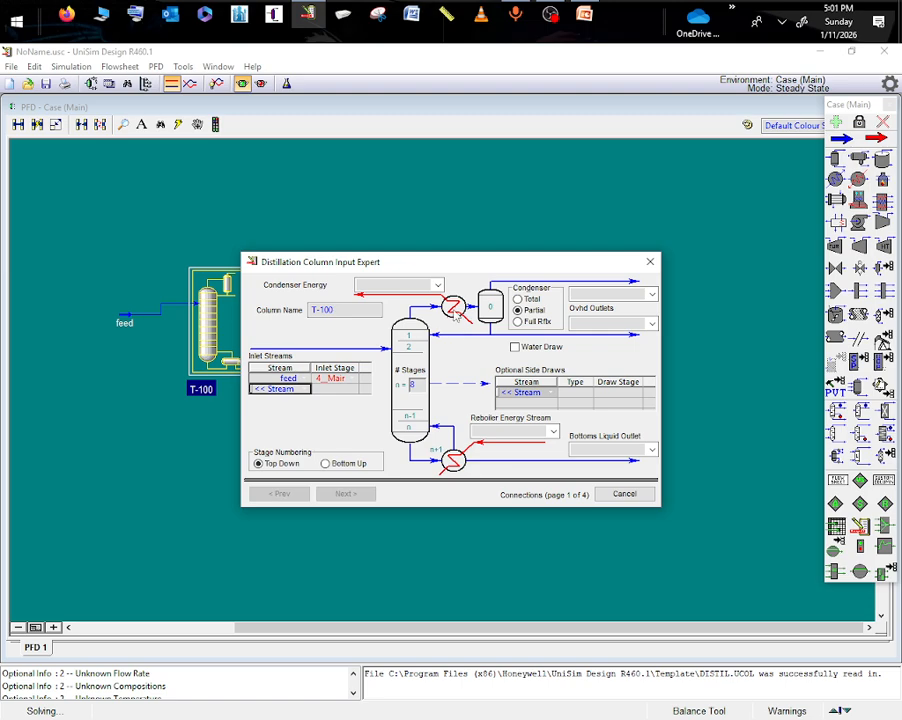
# - Assign Q-100 as the condenser energy stream and Q-101 as the reboiler energy stream
pyautogui.click(437, 285)
pyautogui.click(370, 296)
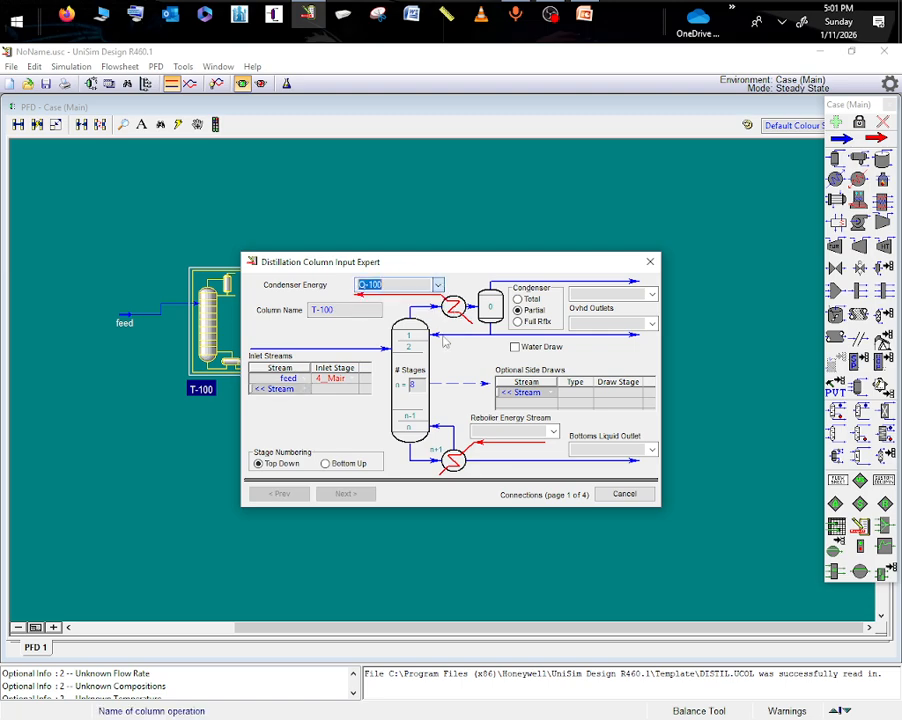
pyautogui.click(553, 432)
pyautogui.click(490, 446)
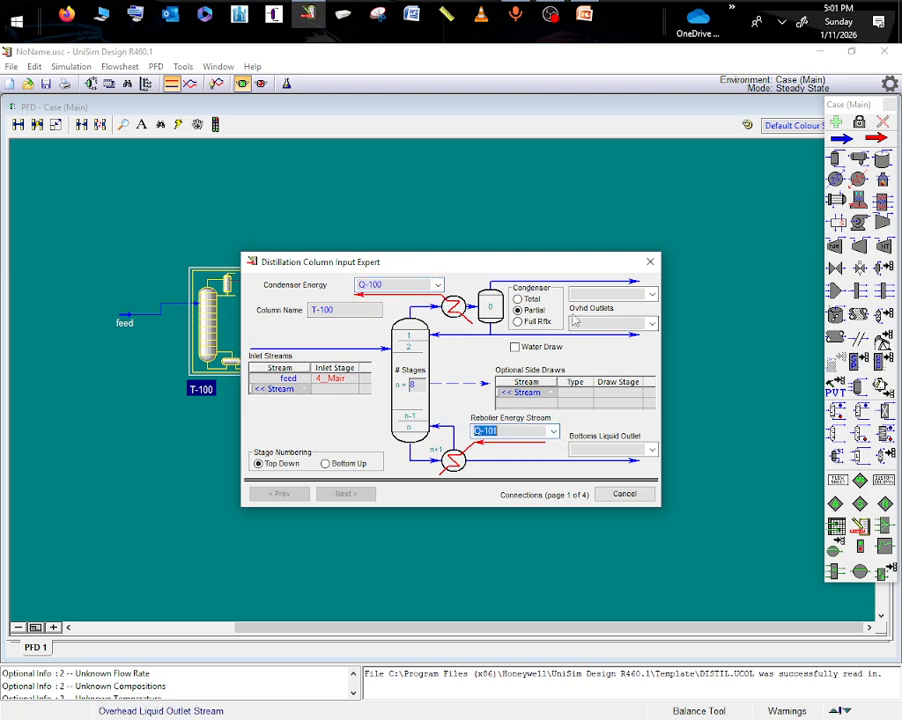
# - Make the condenser total, assign stream 2 as overhead liquid outlet and stream 3 as bottoms liquid outlet, and proceed to the pressure profile
pyautogui.click(518, 299)
pyautogui.click(651, 326)
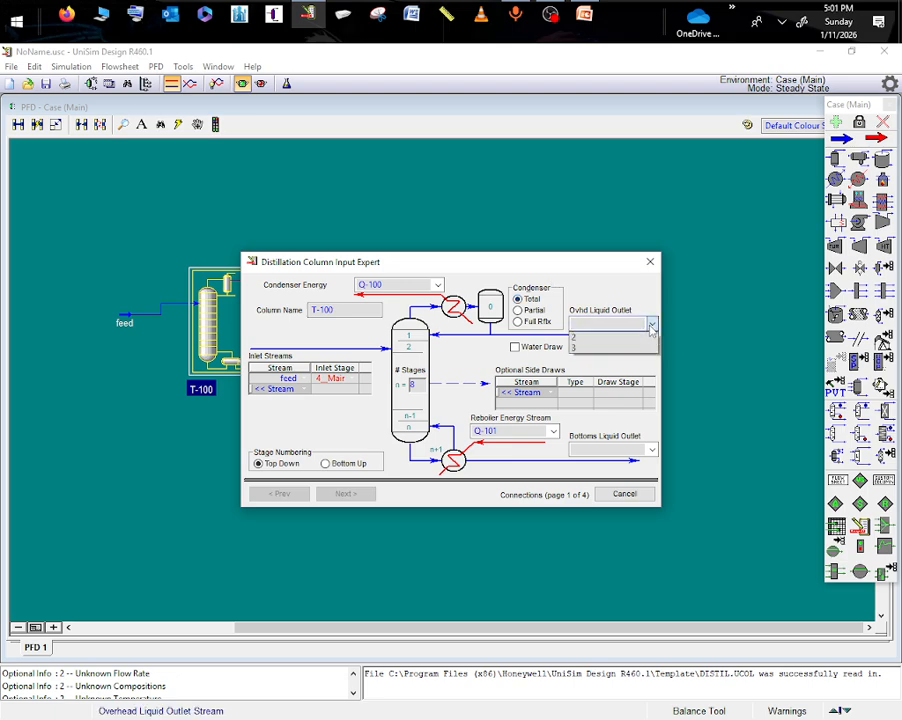
pyautogui.click(575, 337)
pyautogui.click(610, 449)
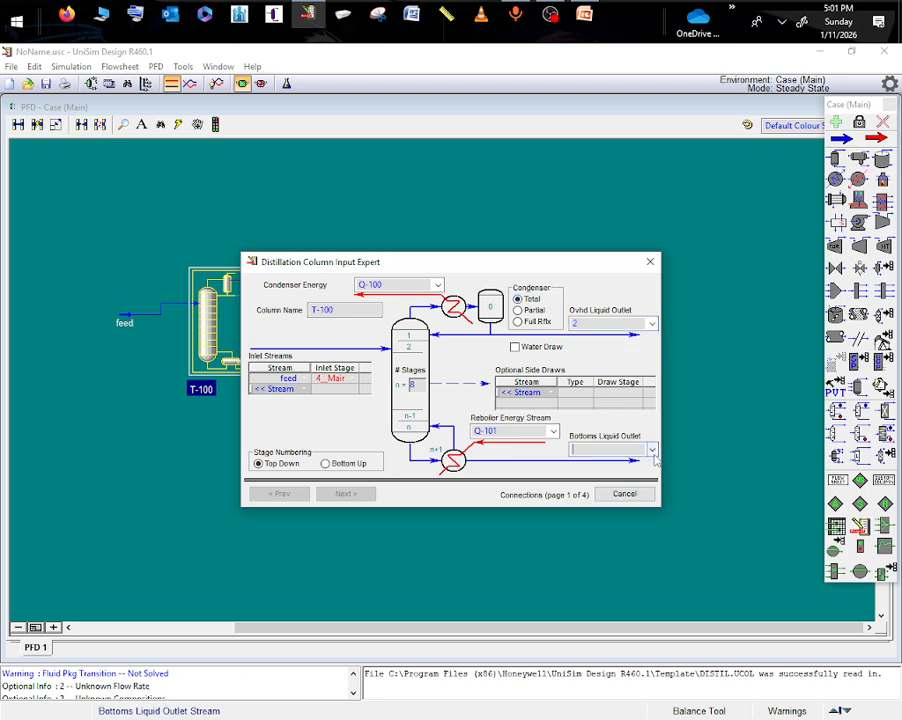
pyautogui.click(594, 465)
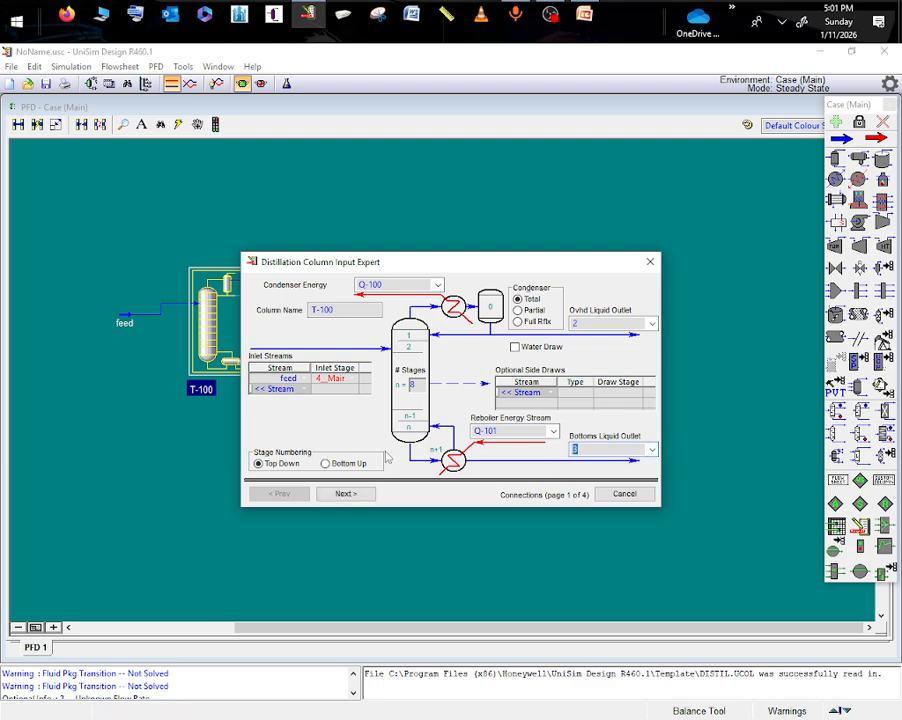
pyautogui.click(346, 493)
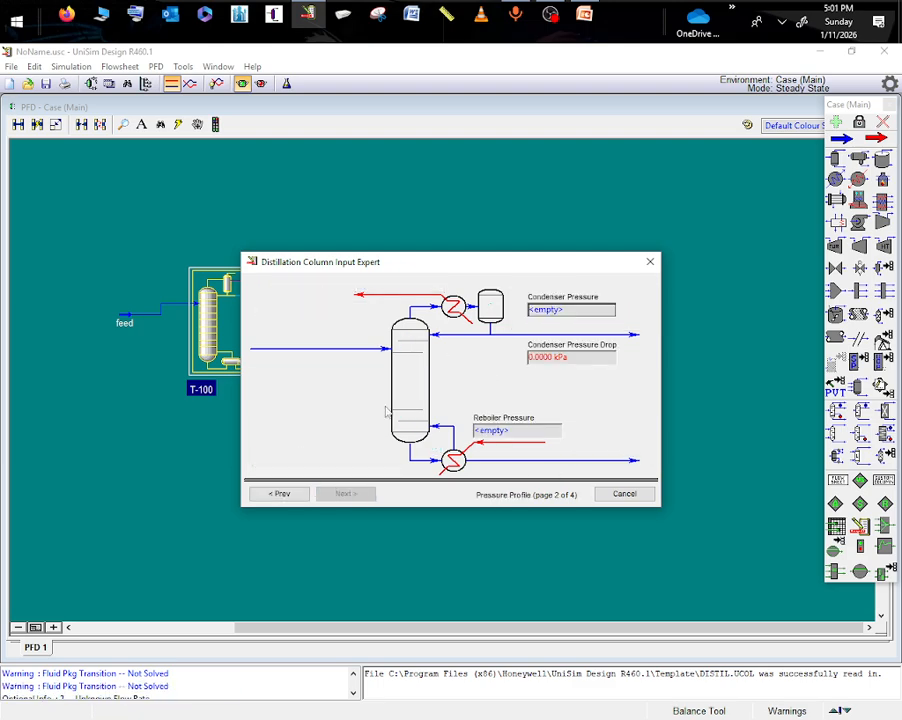
# - Set the condenser and reboiler pressures to 101.325 kPa and finish the column setup, leaving the temperature estimates, liquid rate and reflux ratio empty
pyautogui.click(553, 312)
pyautogui.write('1')
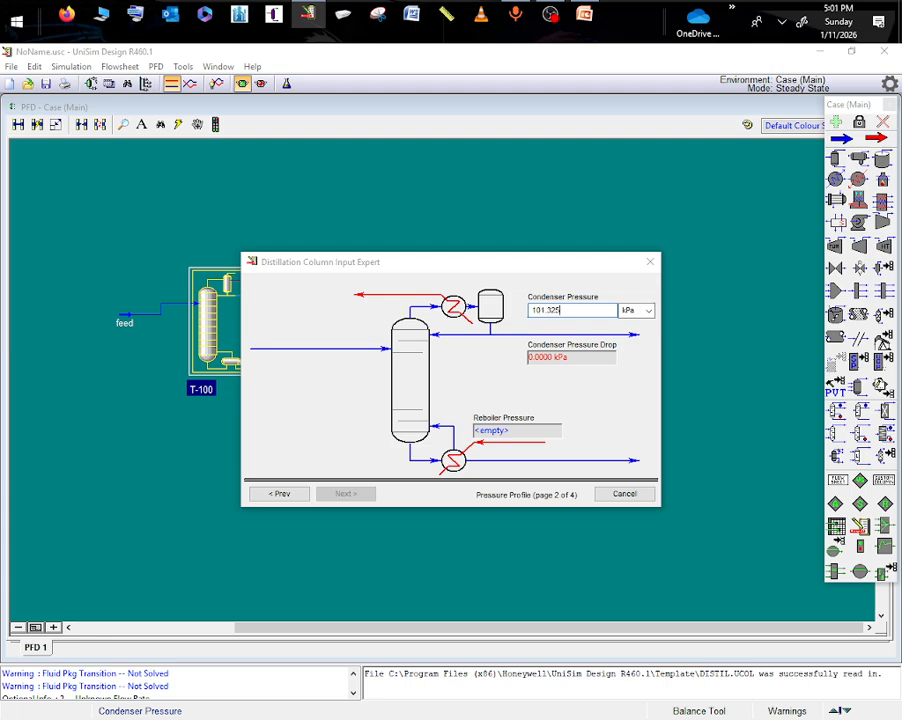
pyautogui.write('01.325')
pyautogui.press('Return')
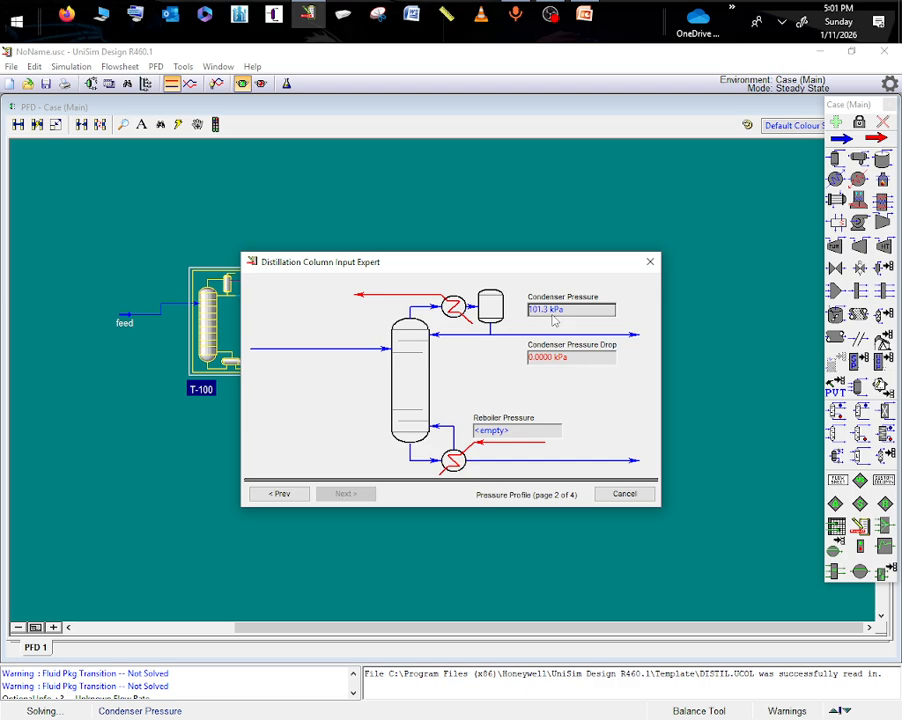
pyautogui.click(492, 431)
pyautogui.write('101.325')
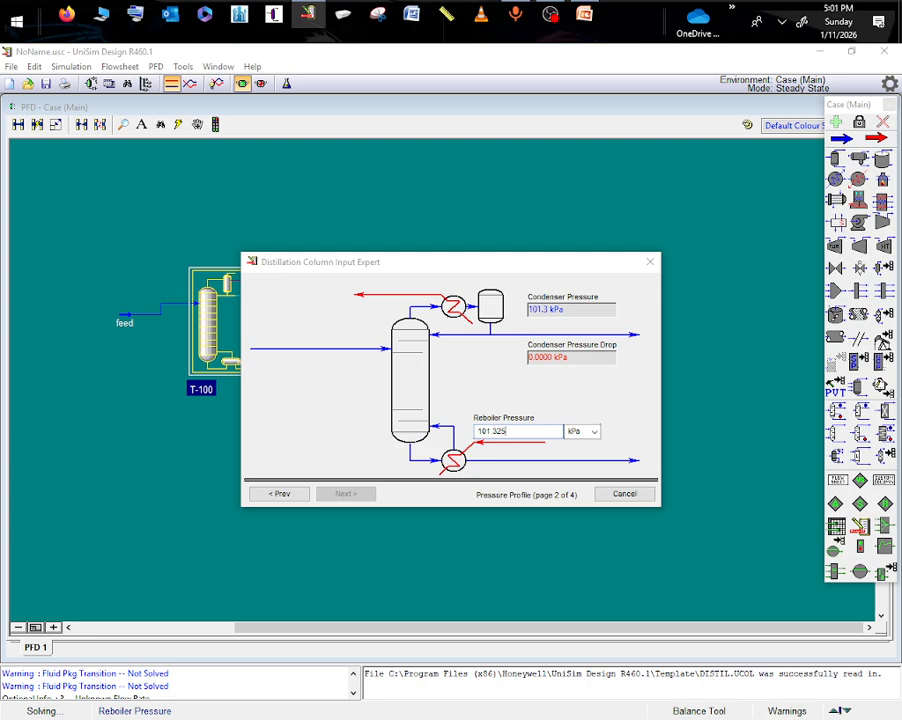
pyautogui.press('Return')
pyautogui.click(344, 494)
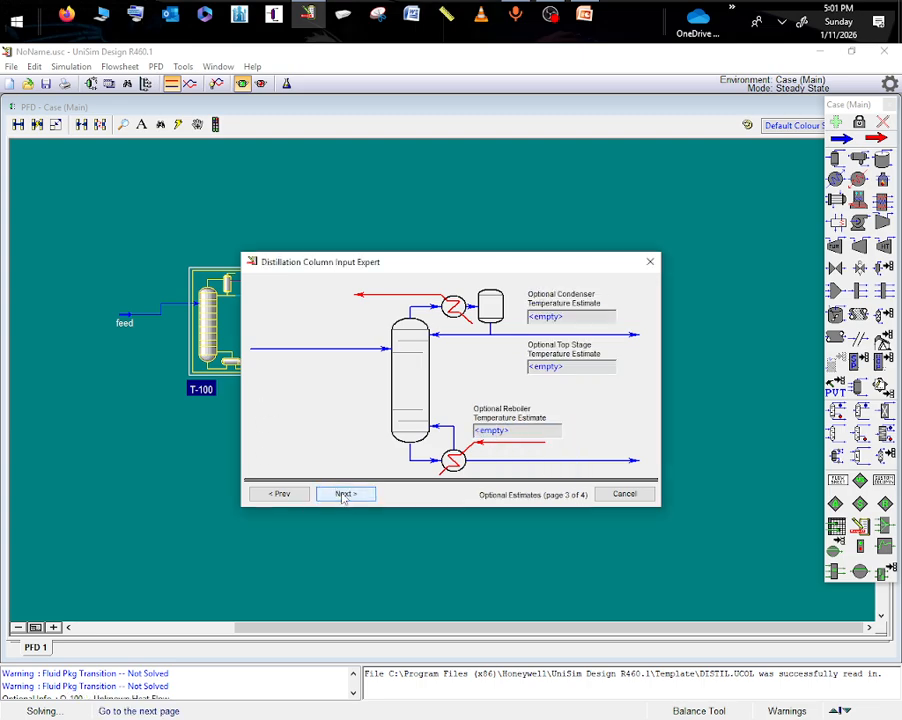
pyautogui.click(346, 495)
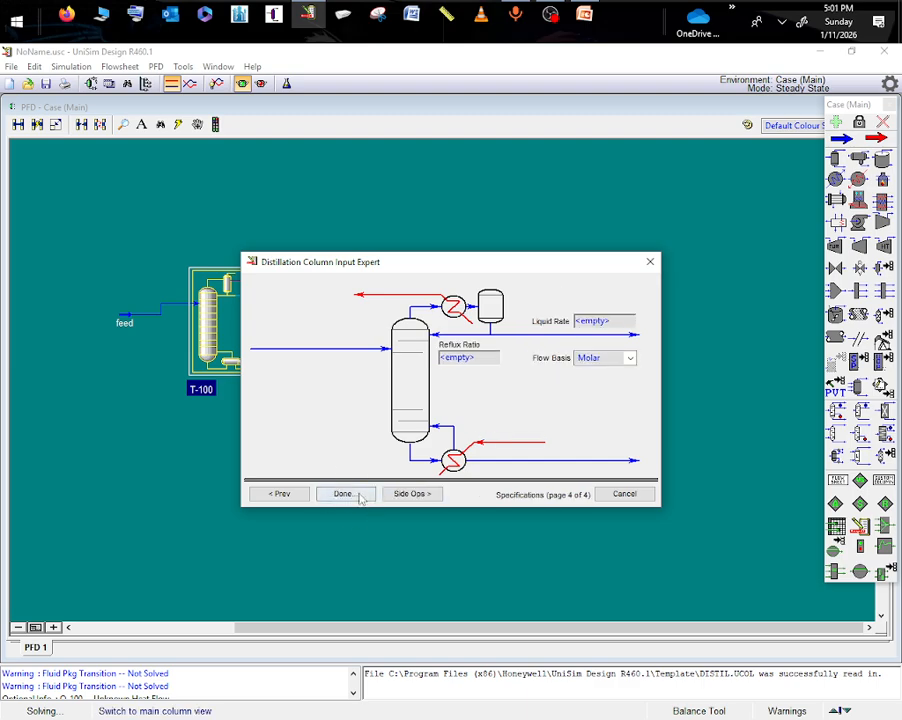
pyautogui.click(360, 497)
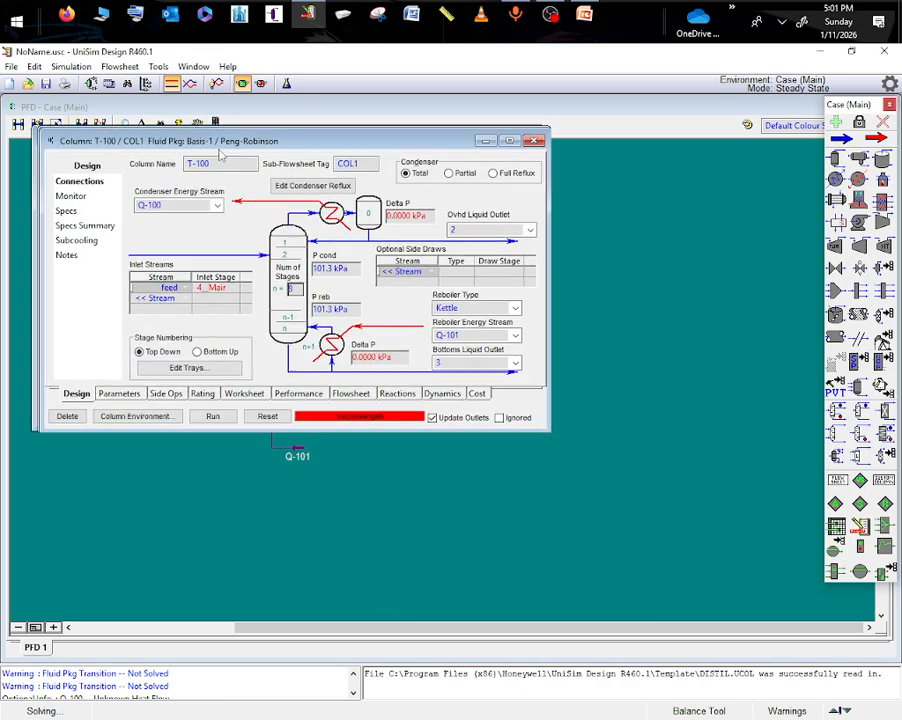
# - Deactivate the column's distillate rate and reflux ratio specifications and open its list of column specifications
pyautogui.click(172, 249)
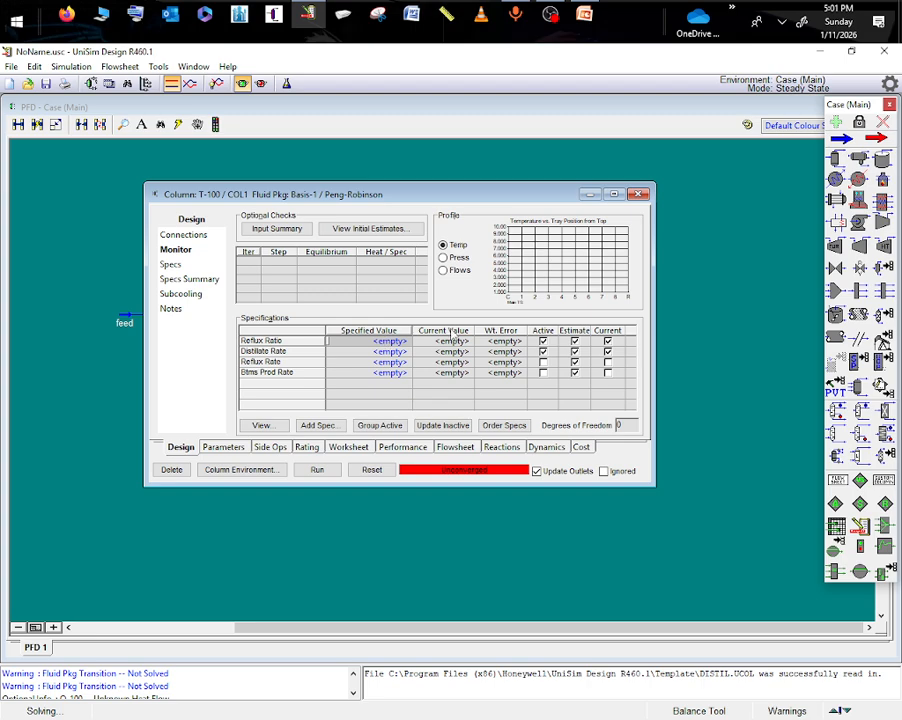
pyautogui.click(543, 351)
pyautogui.click(543, 341)
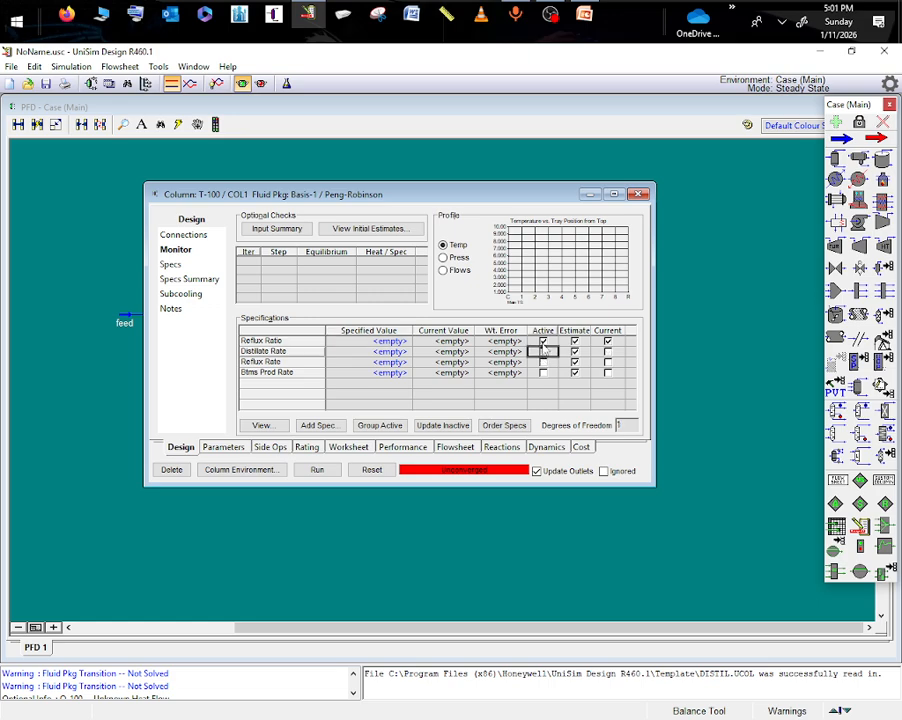
pyautogui.click(170, 265)
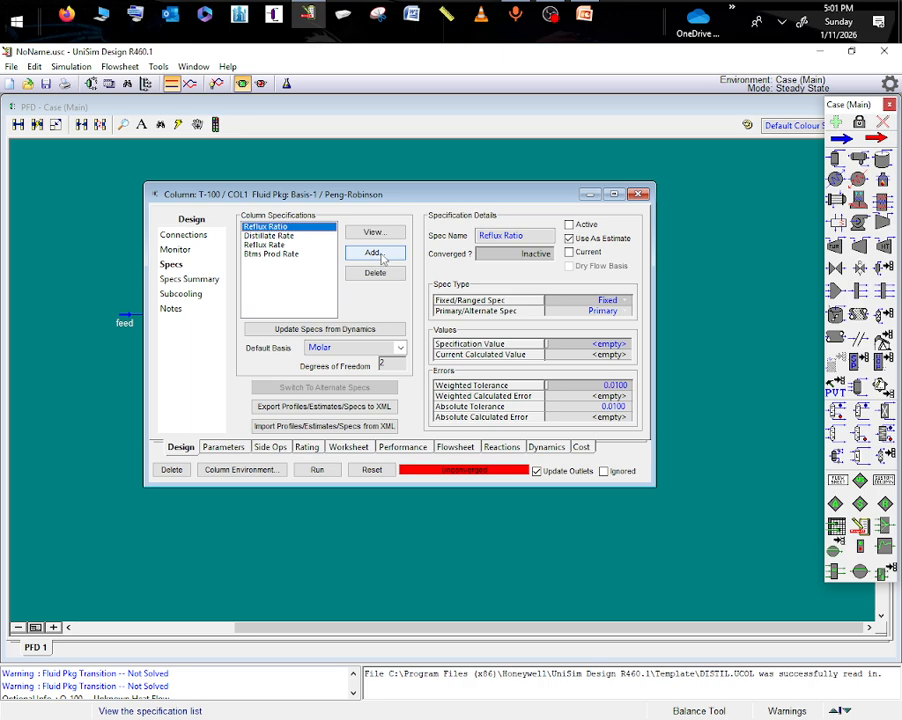
# - Add a column component fraction specification and assign it to the condenser stage
pyautogui.click(374, 253)
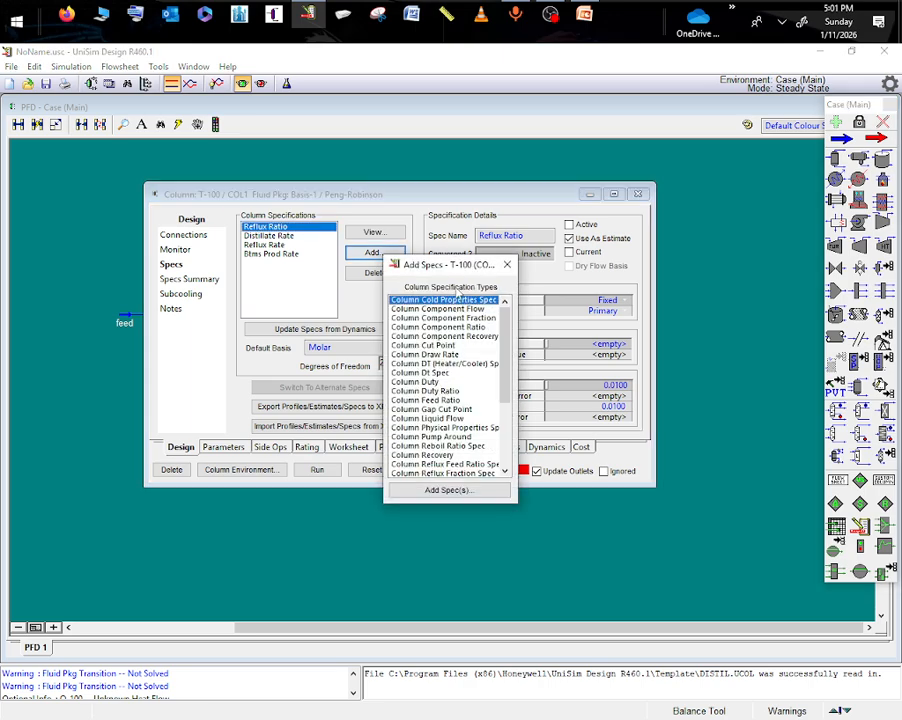
pyautogui.click(440, 317)
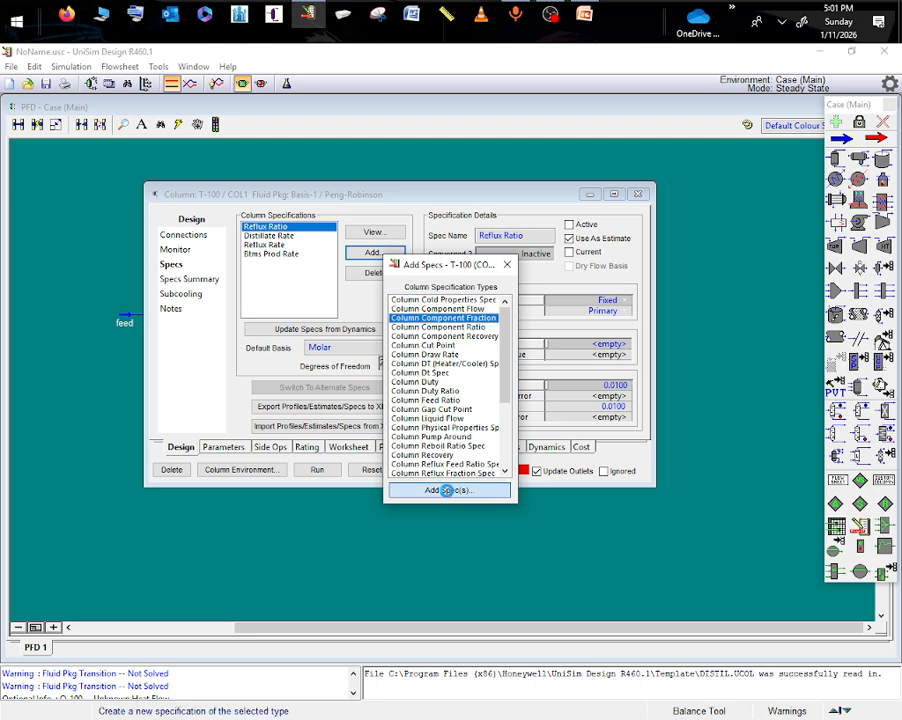
pyautogui.click(446, 489)
pyautogui.click(227, 187)
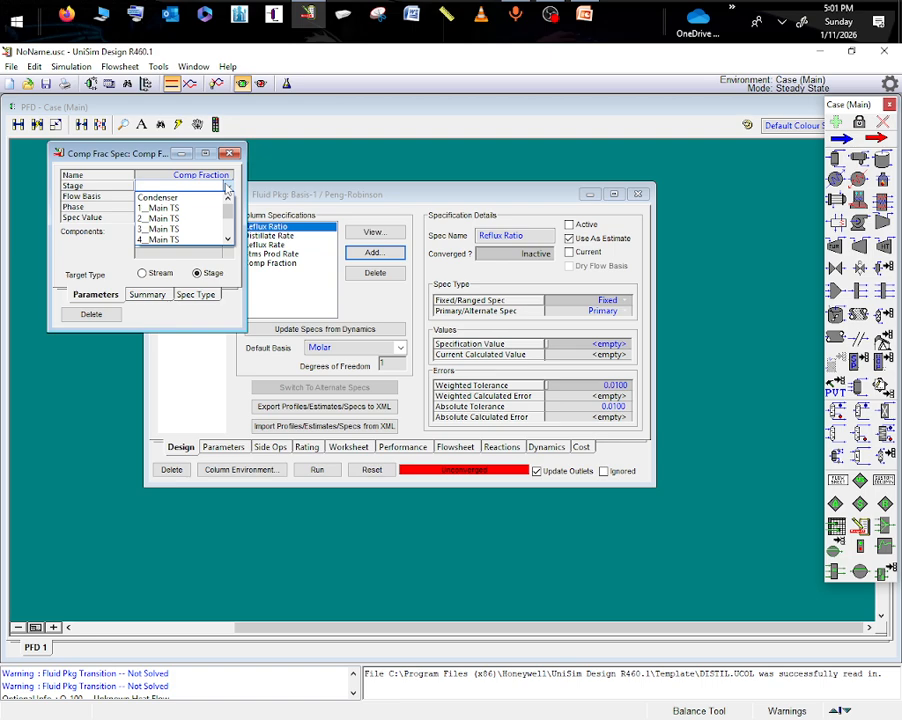
pyautogui.click(158, 197)
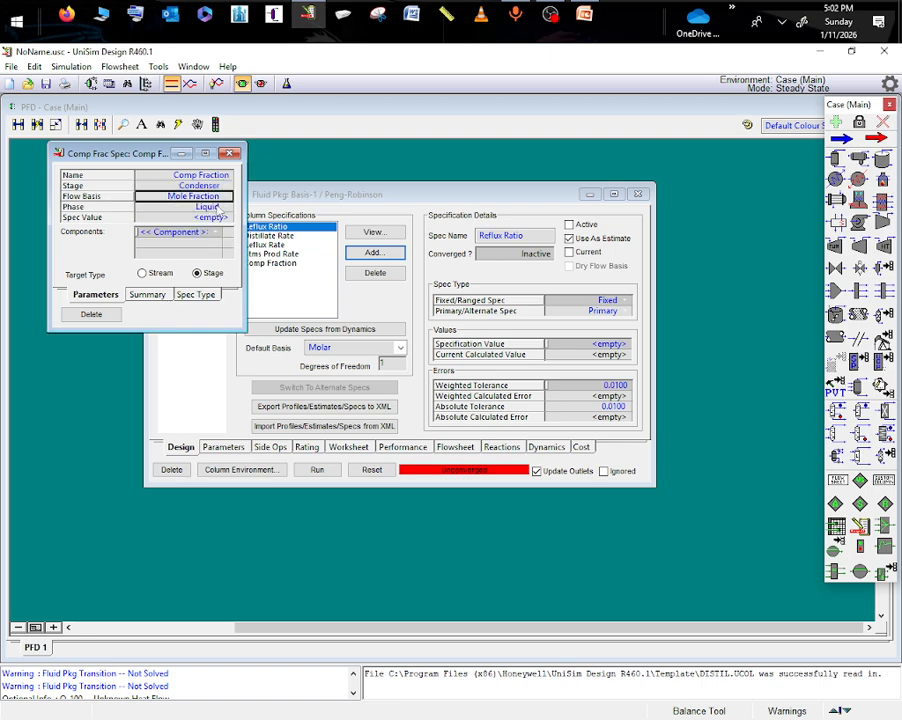
# - Set the condenser specification to a benzene liquid mole fraction of 0.9 and close it
pyautogui.click(222, 217)
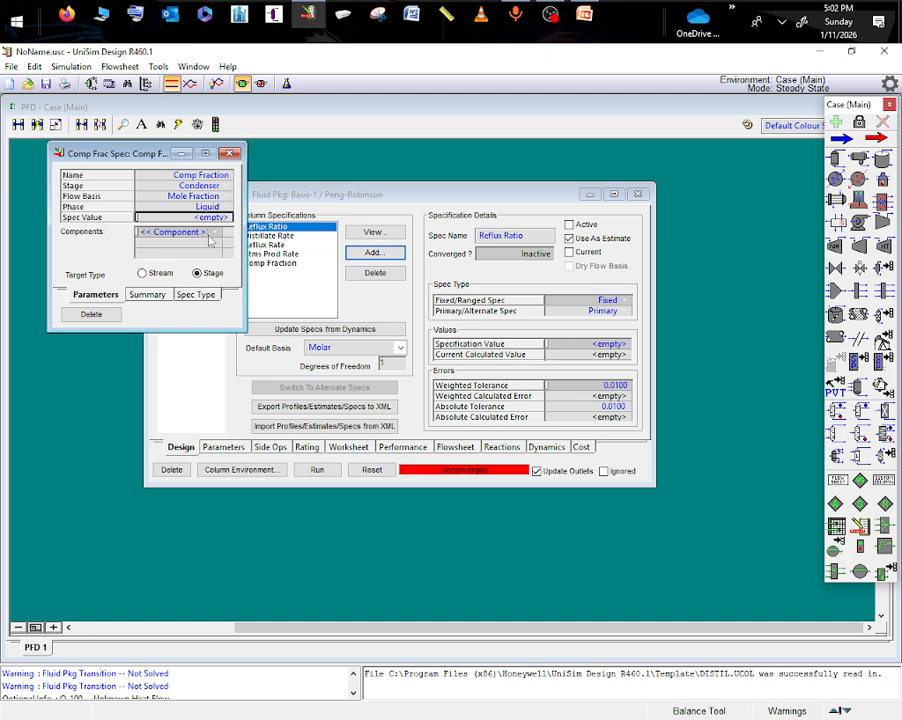
pyautogui.click(218, 232)
pyautogui.click(207, 219)
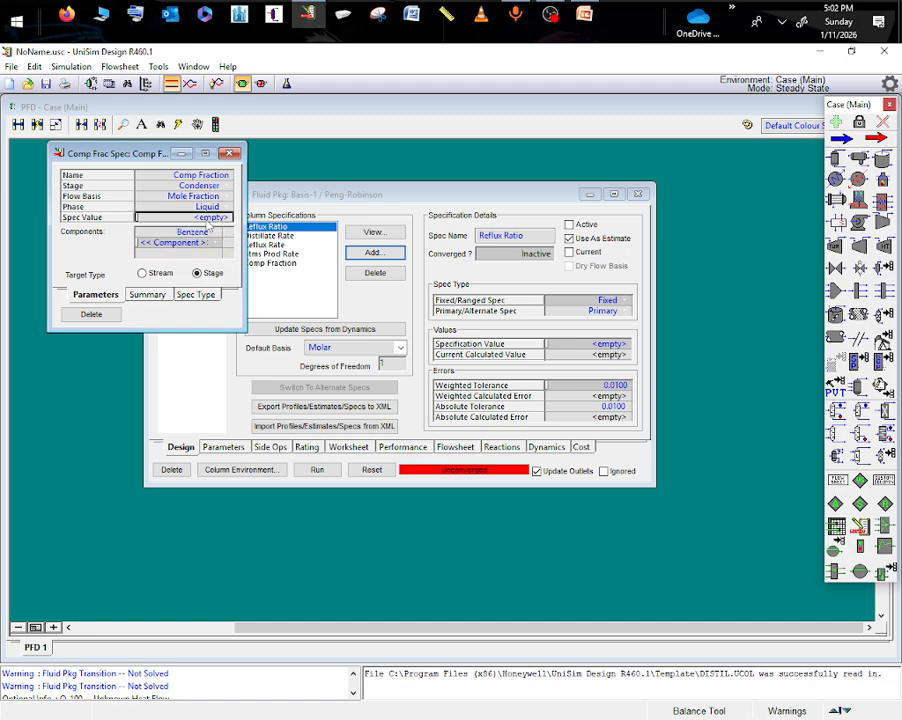
pyautogui.write('0.9')
pyautogui.press('Return')
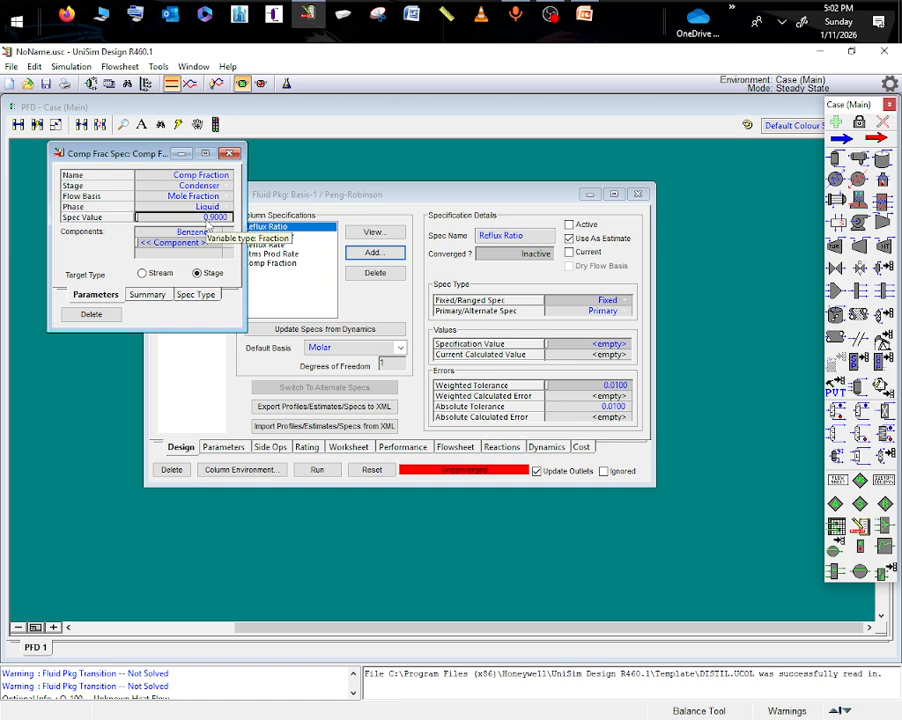
pyautogui.click(228, 154)
# - Add a second column component fraction specification and assign it to the reboiler stage
pyautogui.click(373, 252)
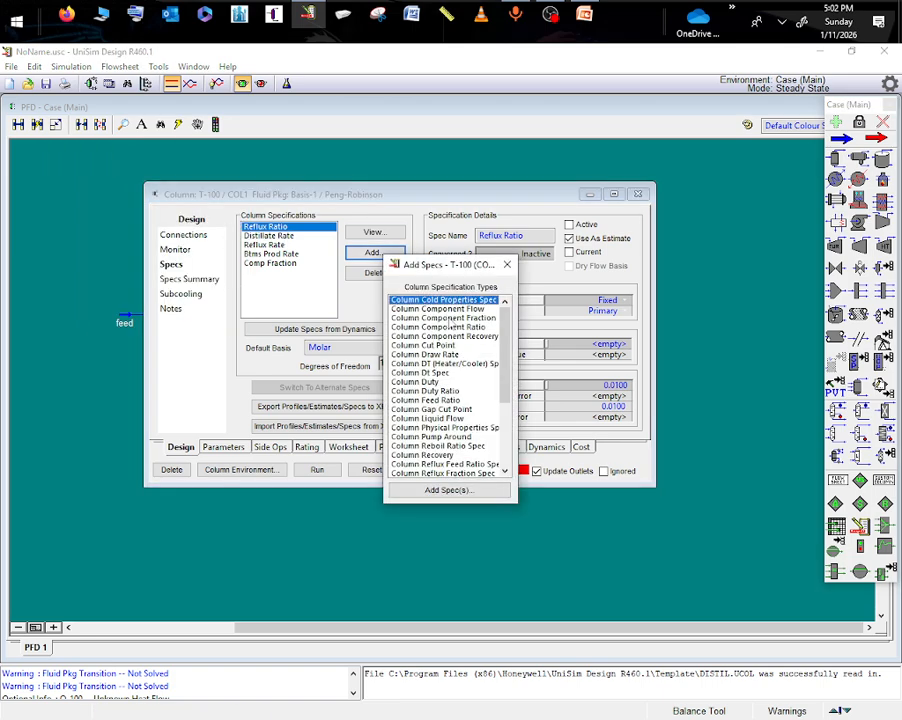
pyautogui.click(447, 489)
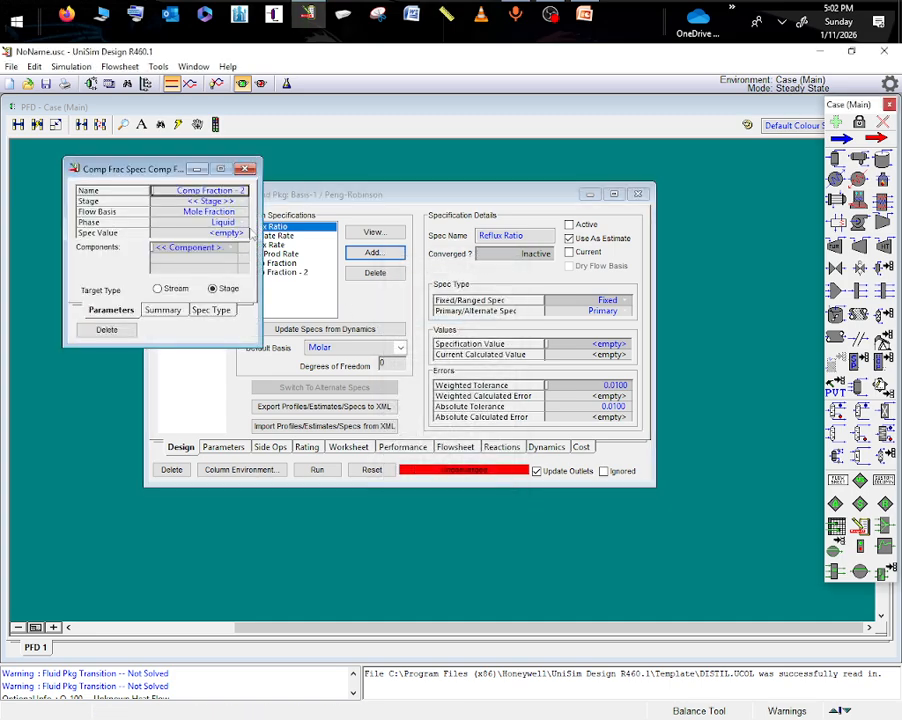
pyautogui.click(232, 203)
pyautogui.scroll(-3, 200, 246)
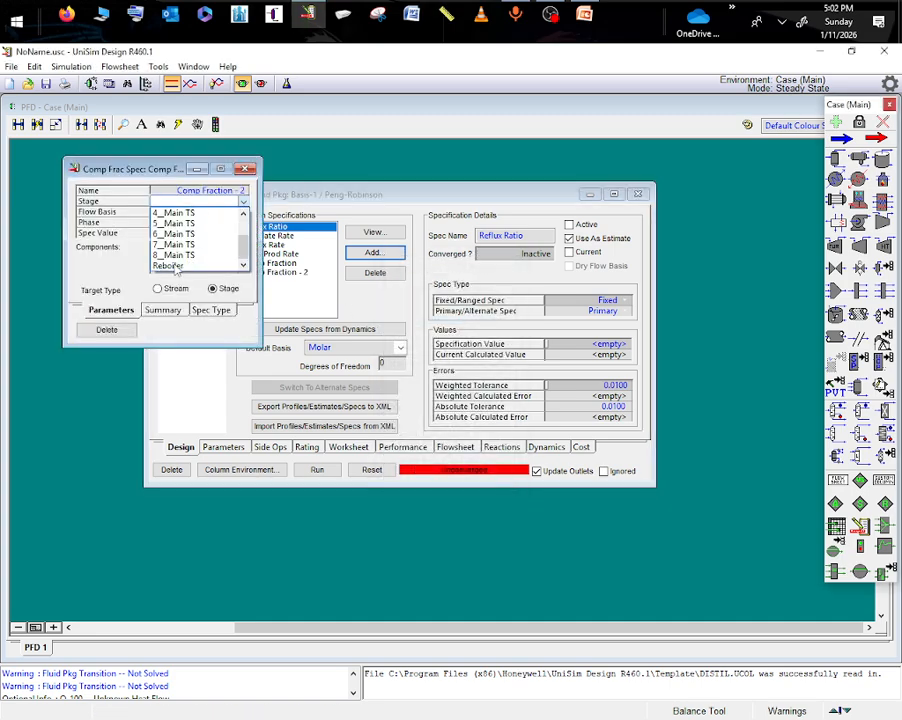
pyautogui.click(176, 265)
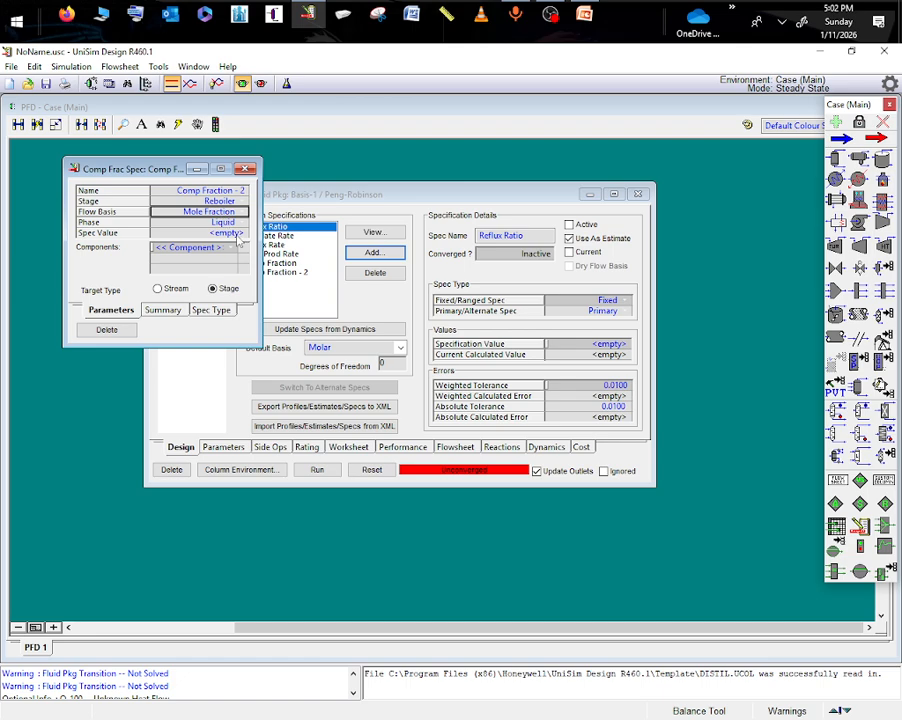
# - Set the reboiler specification to a toluene liquid mole fraction of 0.9 and close it
pyautogui.click(240, 234)
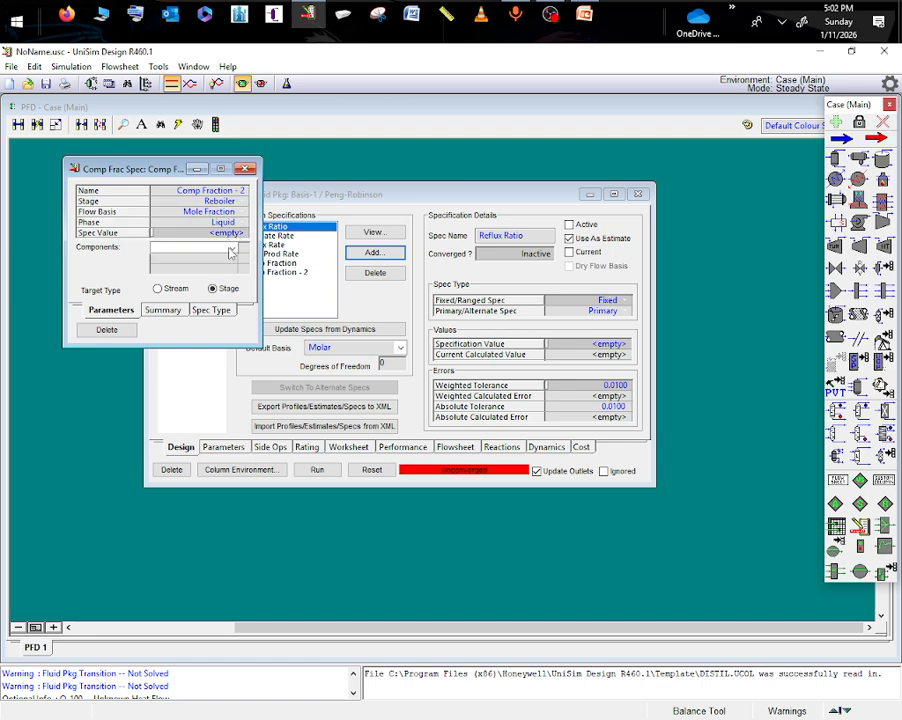
pyautogui.click(212, 248)
pyautogui.click(181, 270)
pyautogui.click(226, 233)
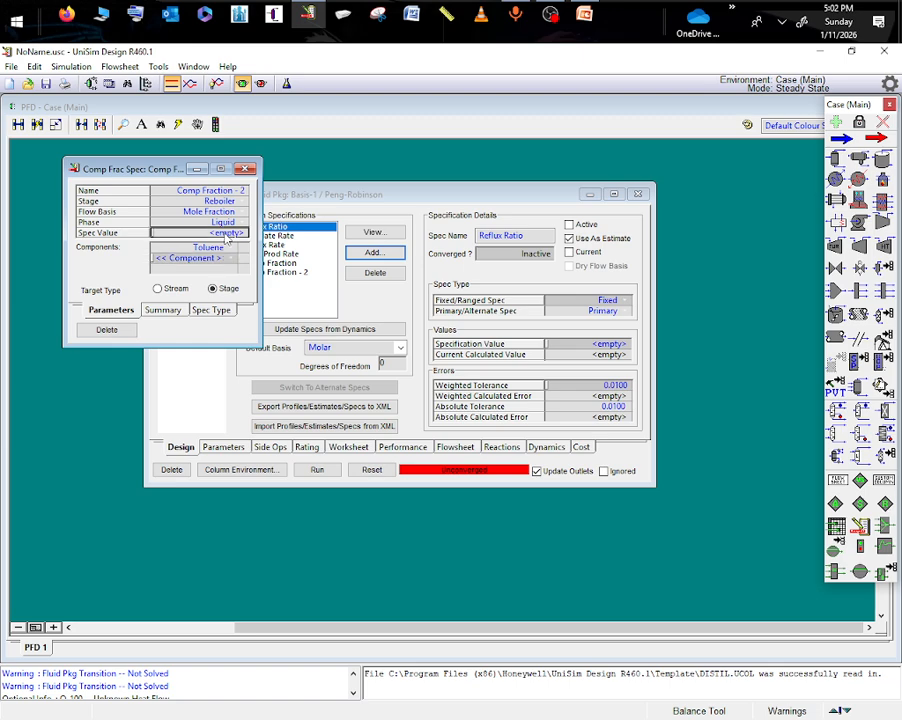
pyautogui.click(226, 235)
pyautogui.write('.9')
pyautogui.press('Return')
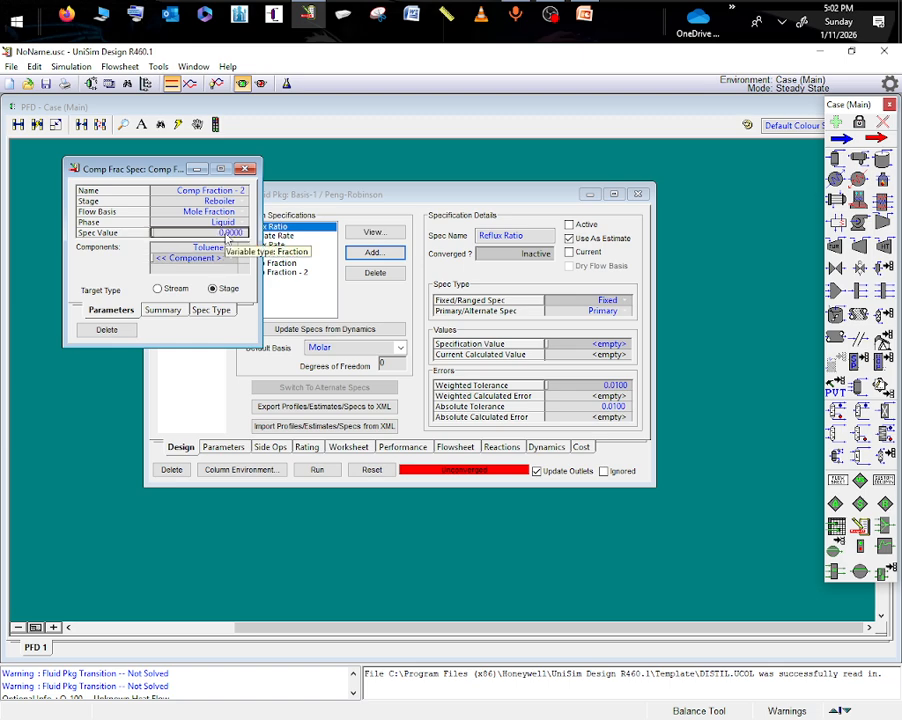
pyautogui.click(247, 170)
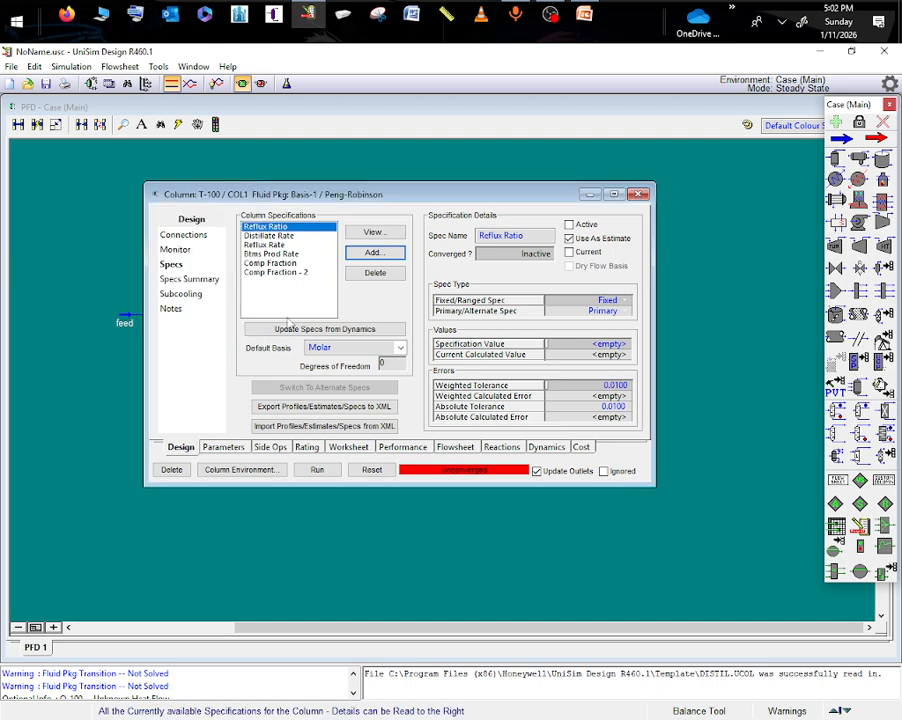
# - Run the column calculation and open its steady-state stage profiles
pyautogui.click(315, 469)
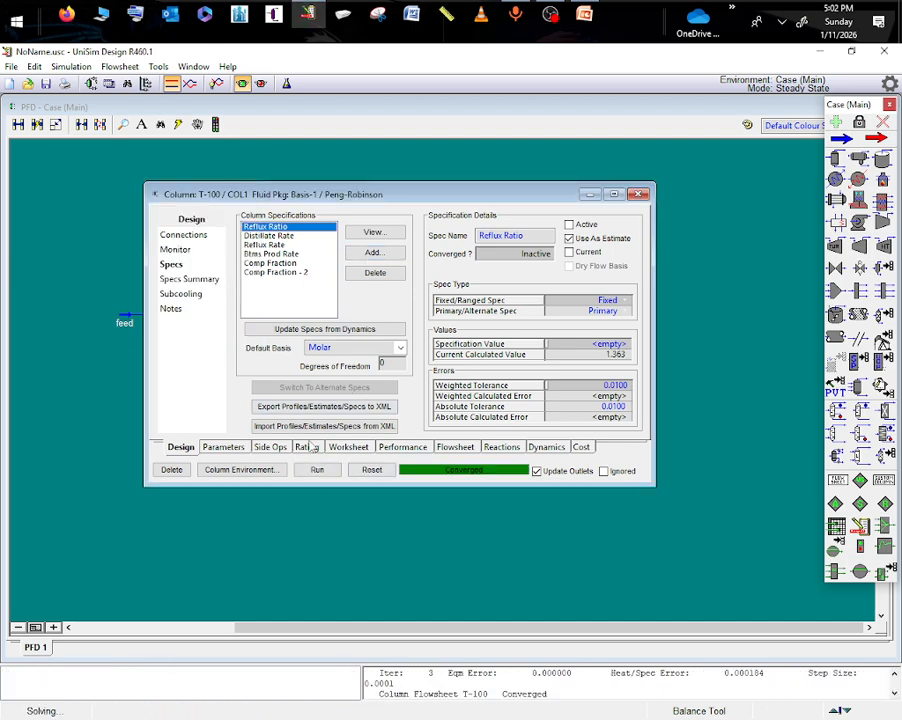
pyautogui.click(228, 448)
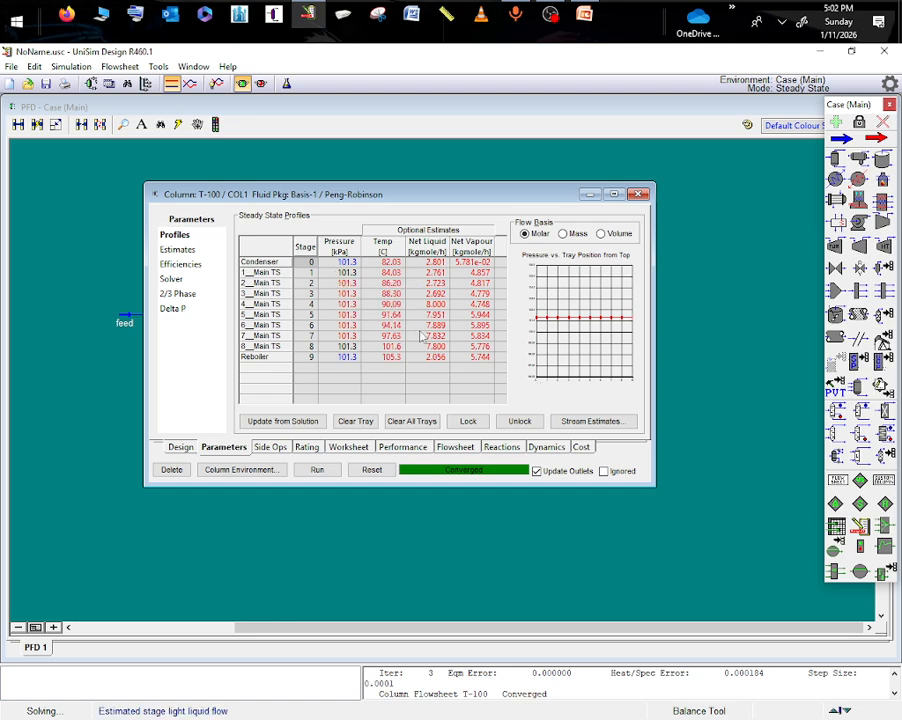
pyautogui.click(232, 470)
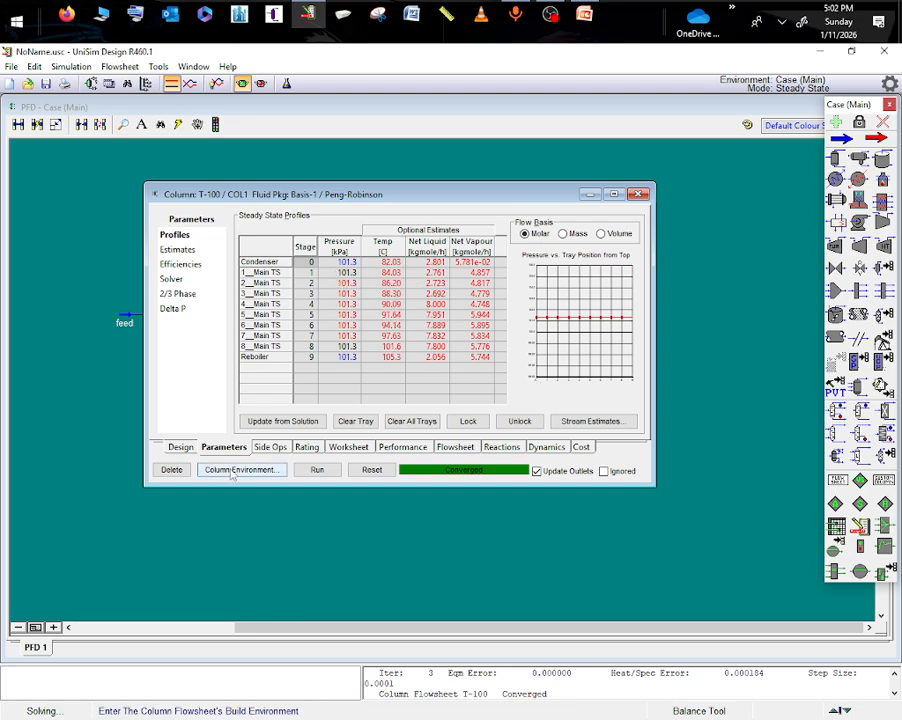
# - Change the column's solving method to Modified Inside-Out and run the column again
pyautogui.click(187, 283)
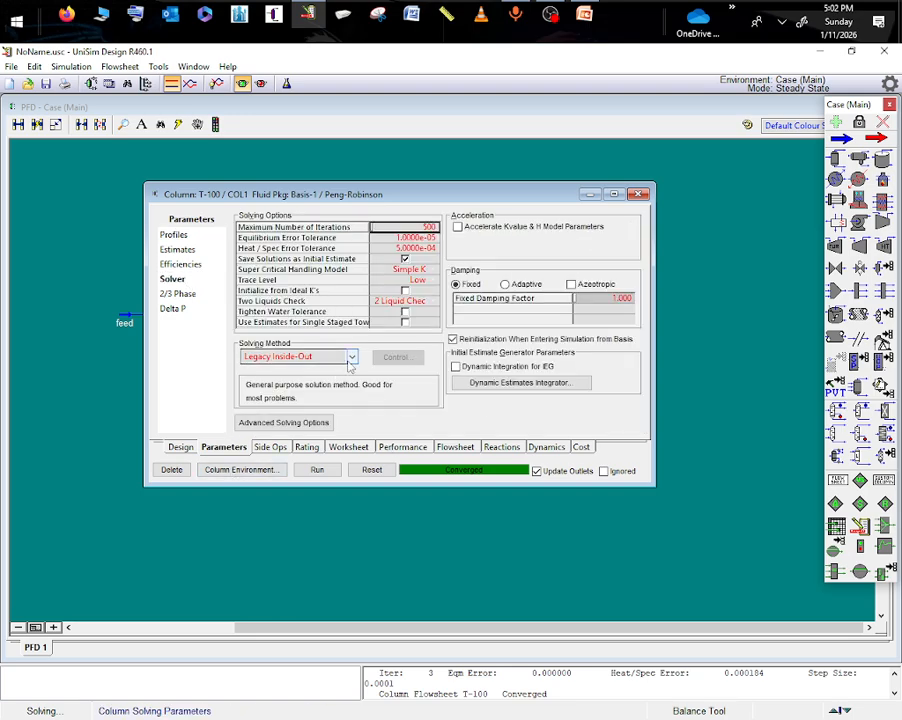
pyautogui.click(350, 356)
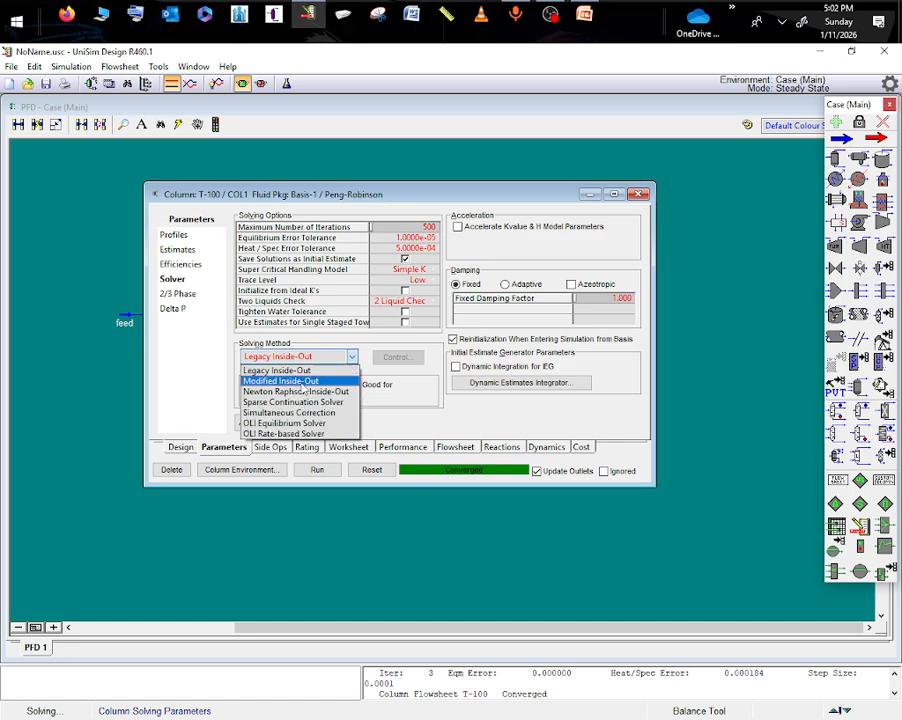
pyautogui.click(282, 381)
pyautogui.click(316, 470)
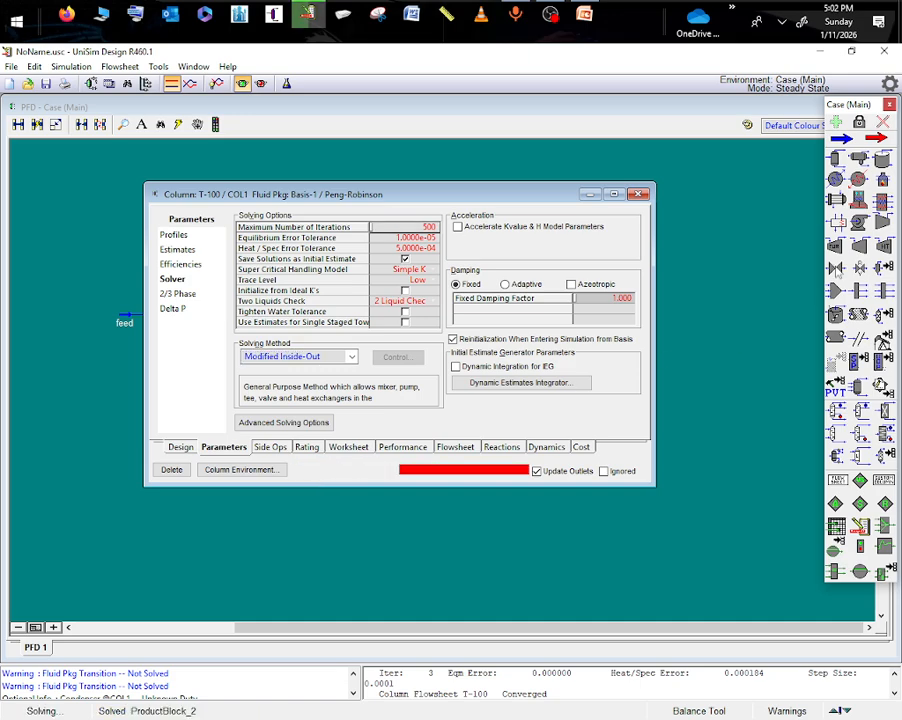
# - Enter the column's own flowsheet environment, close the column property window and maximize the flow diagram
pyautogui.click(240, 469)
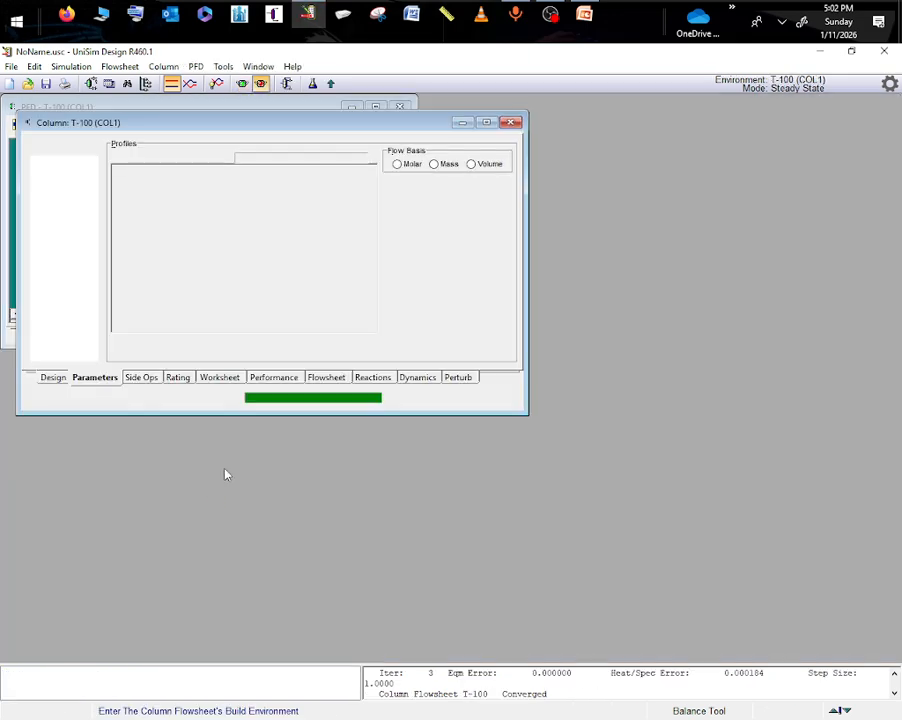
pyautogui.click(511, 122)
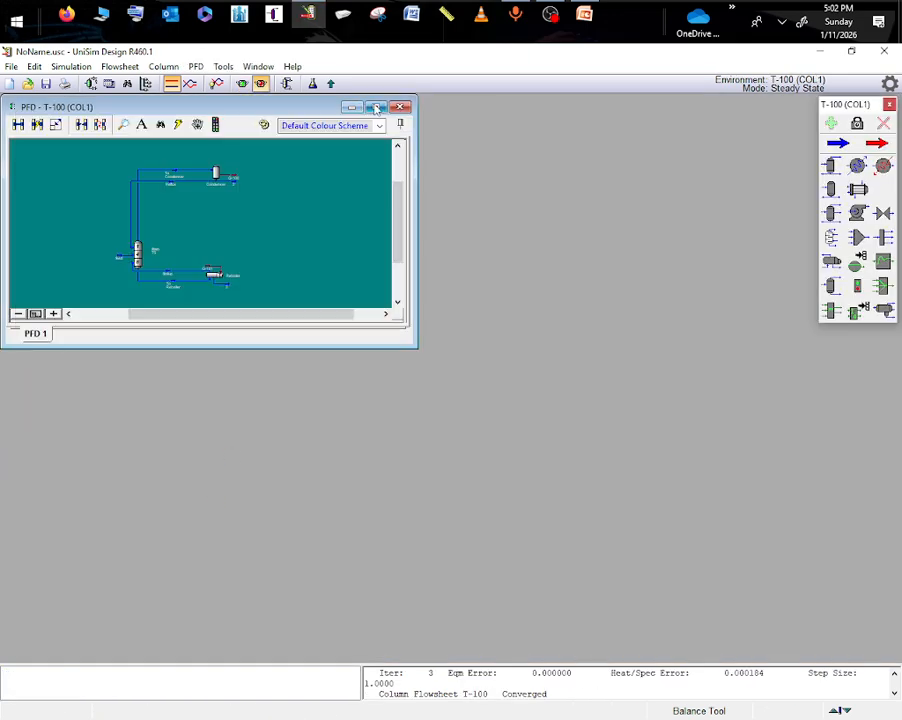
pyautogui.click(376, 105)
# - Place a material stream below the reflux line and a cooler just after it, beneath the condenser
pyautogui.scroll(5, 884, 425)
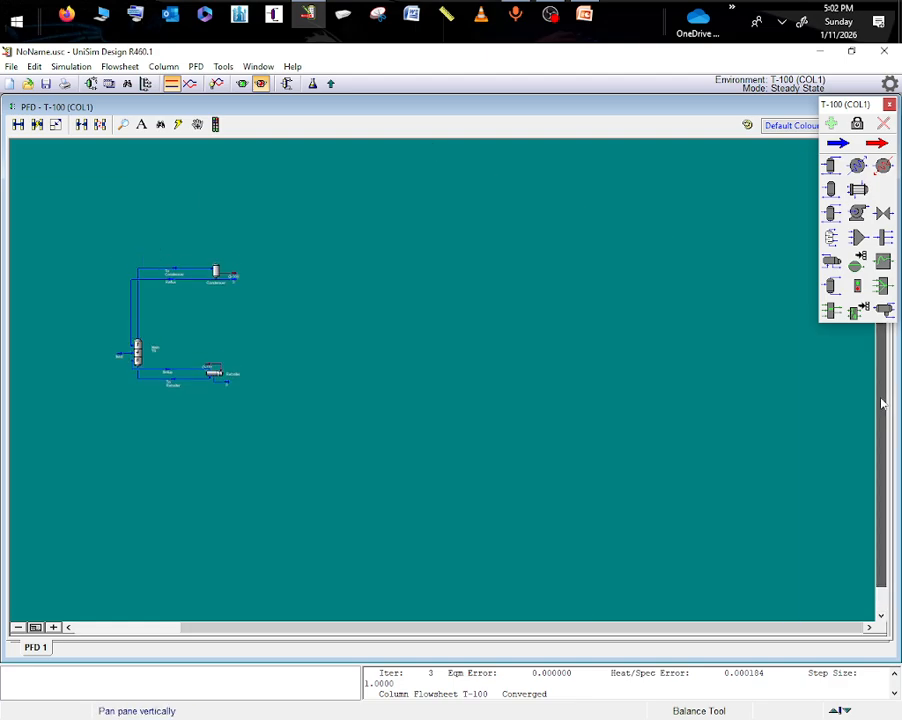
pyautogui.click(197, 124)
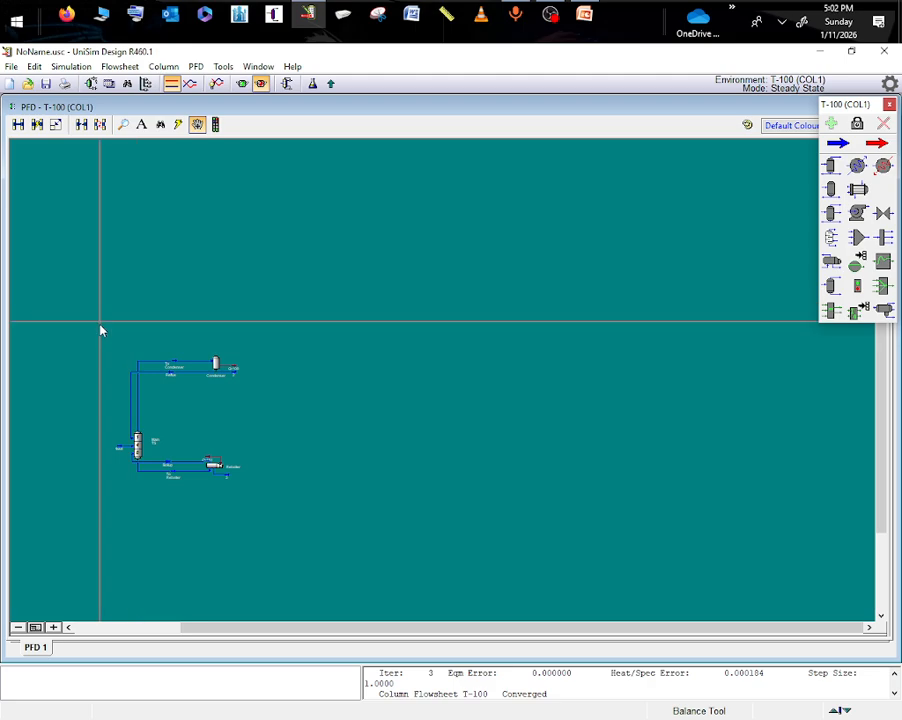
pyautogui.moveTo(80, 358); pyautogui.dragTo(401, 358)
pyautogui.scroll(3, 523, 392)
pyautogui.scroll(1, 505, 428)
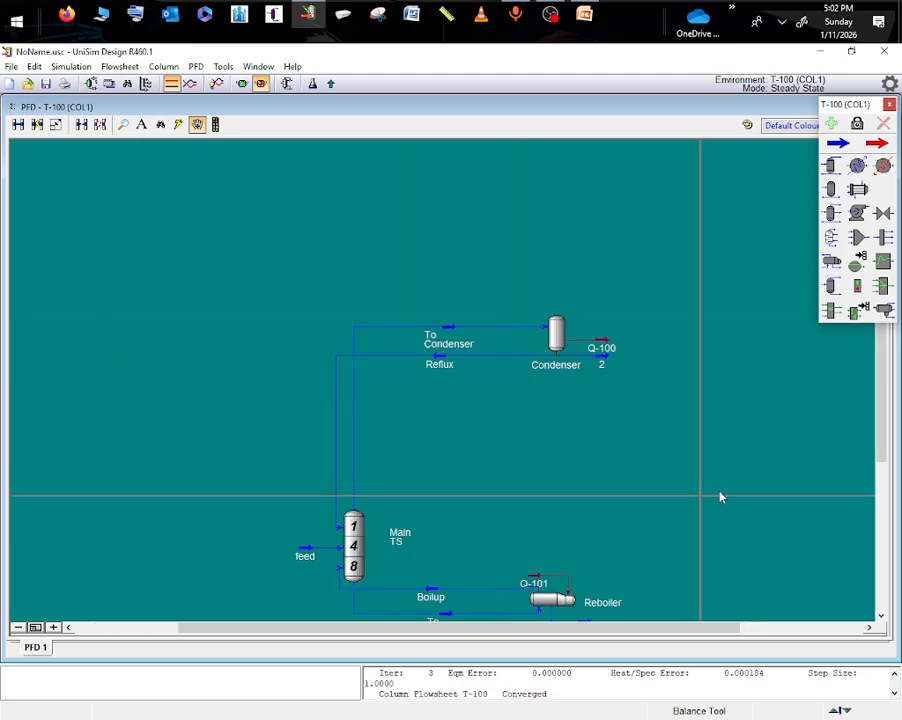
pyautogui.scroll(-3, 866, 507)
pyautogui.moveTo(865, 507); pyautogui.dragTo(879, 439)
pyautogui.scroll(2, 464, 469)
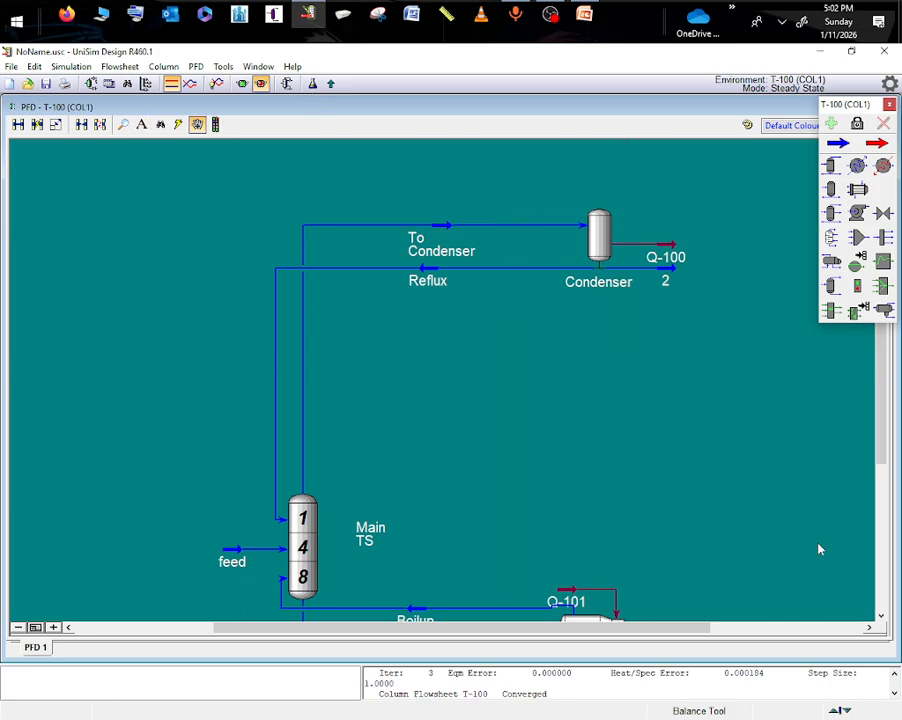
pyautogui.moveTo(882, 445); pyautogui.dragTo(880, 380)
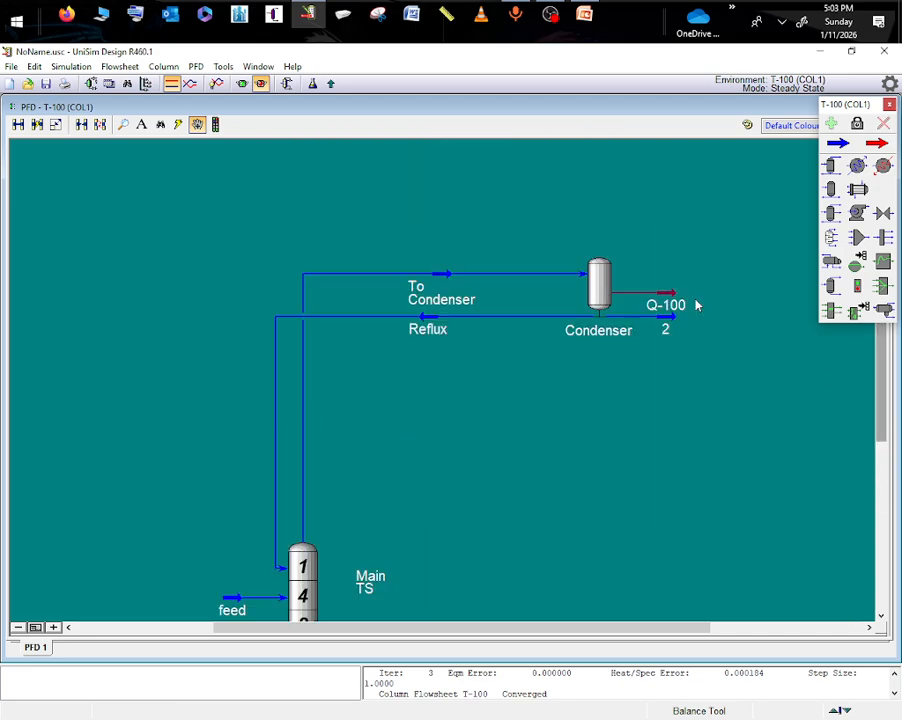
pyautogui.click(842, 146)
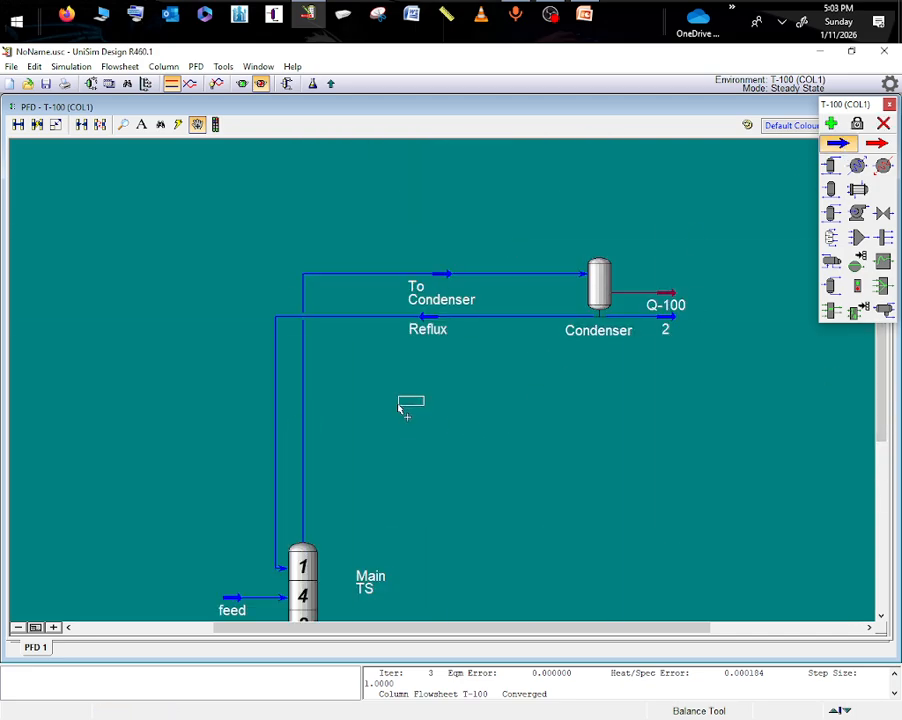
pyautogui.click(408, 406)
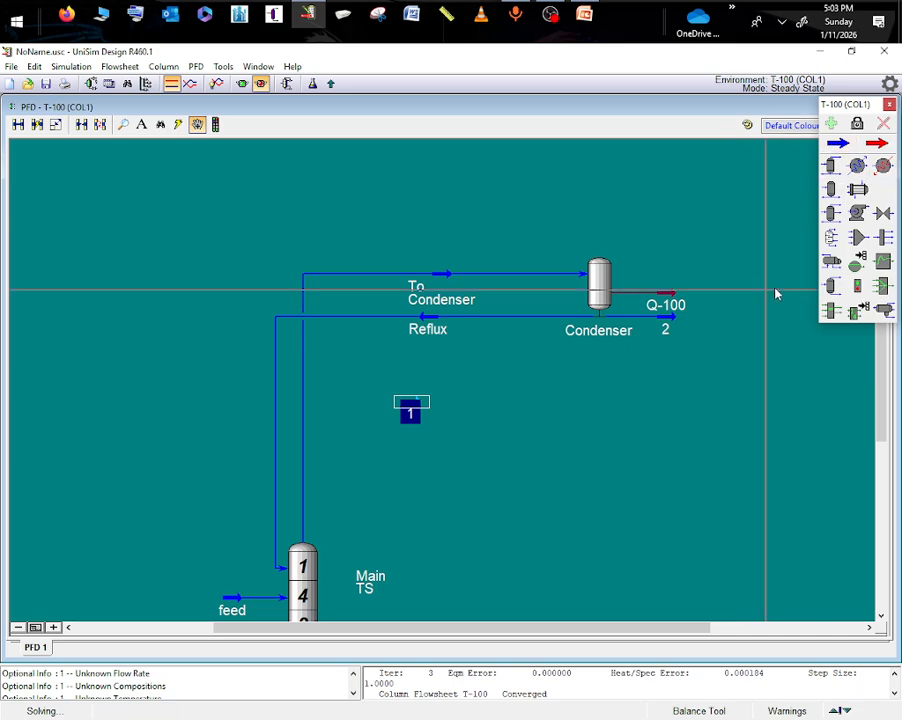
pyautogui.click(857, 166)
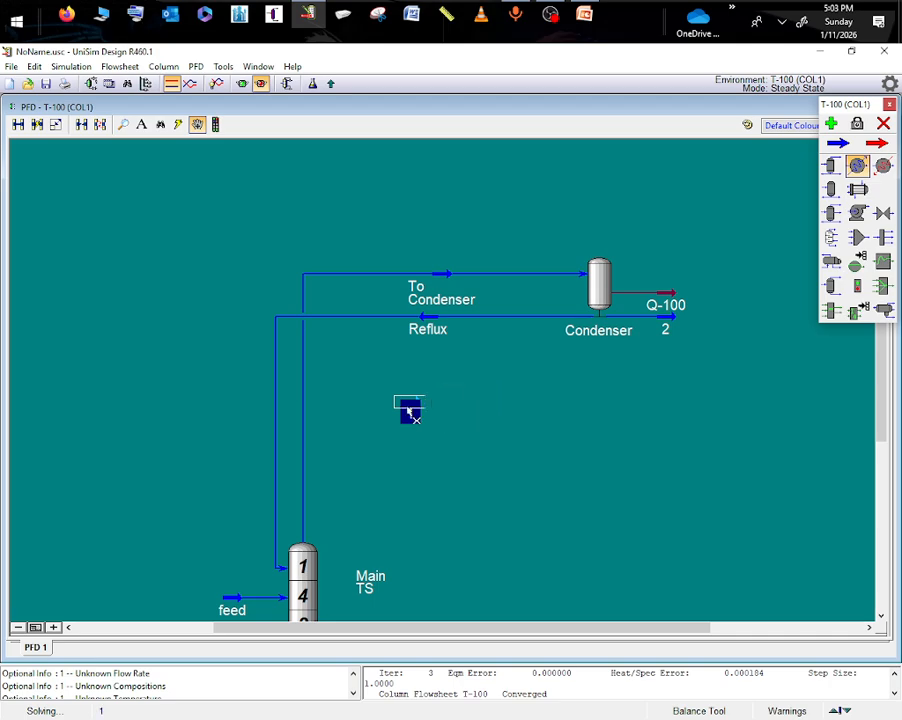
pyautogui.click(462, 428)
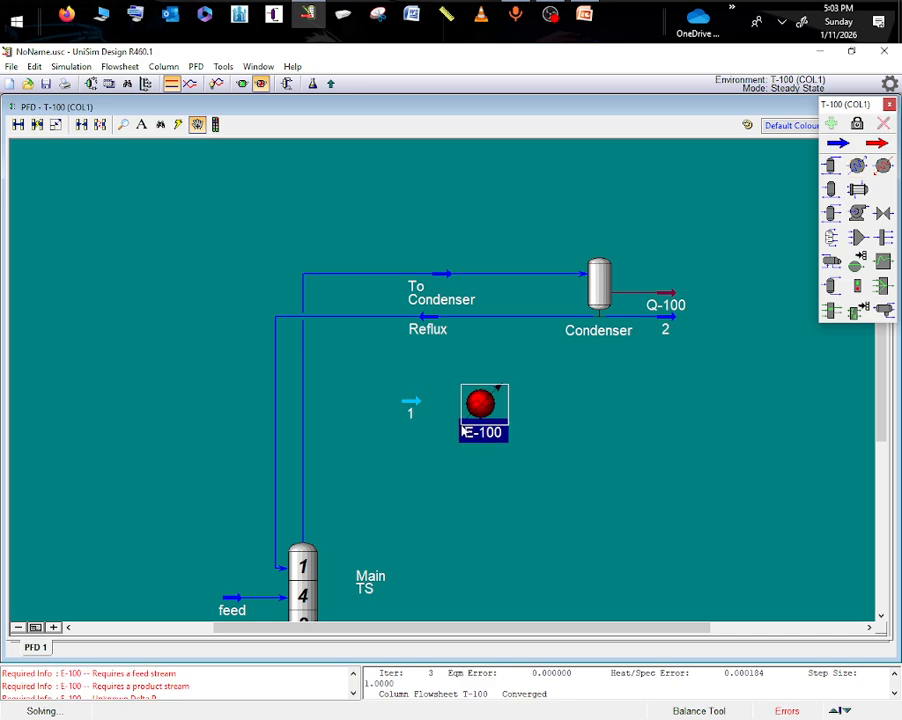
# - Place an energy stream below the new cooler and a material stream on its outlet side
pyautogui.click(877, 144)
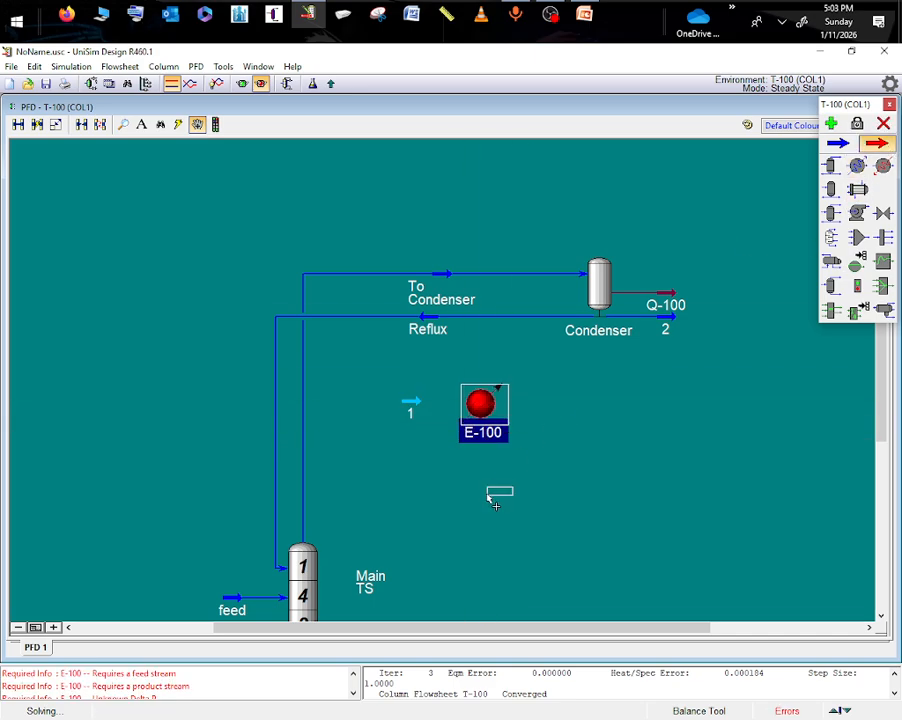
pyautogui.click(488, 482)
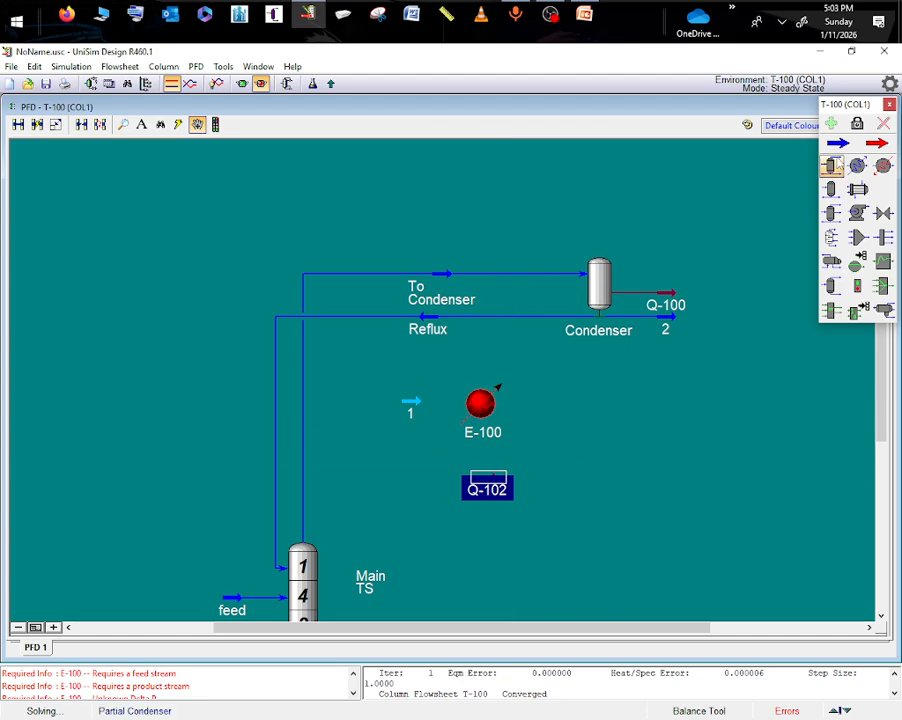
pyautogui.click(838, 143)
pyautogui.click(545, 410)
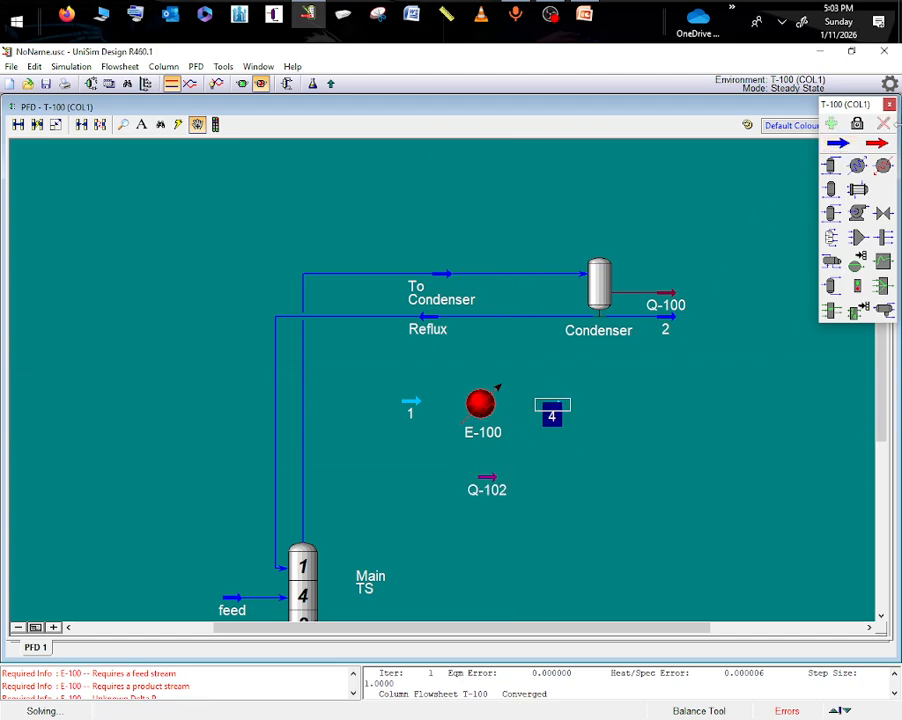
# - Place a tee beyond stream 4 and two material streams, one above the other, on its outlet side
pyautogui.click(883, 237)
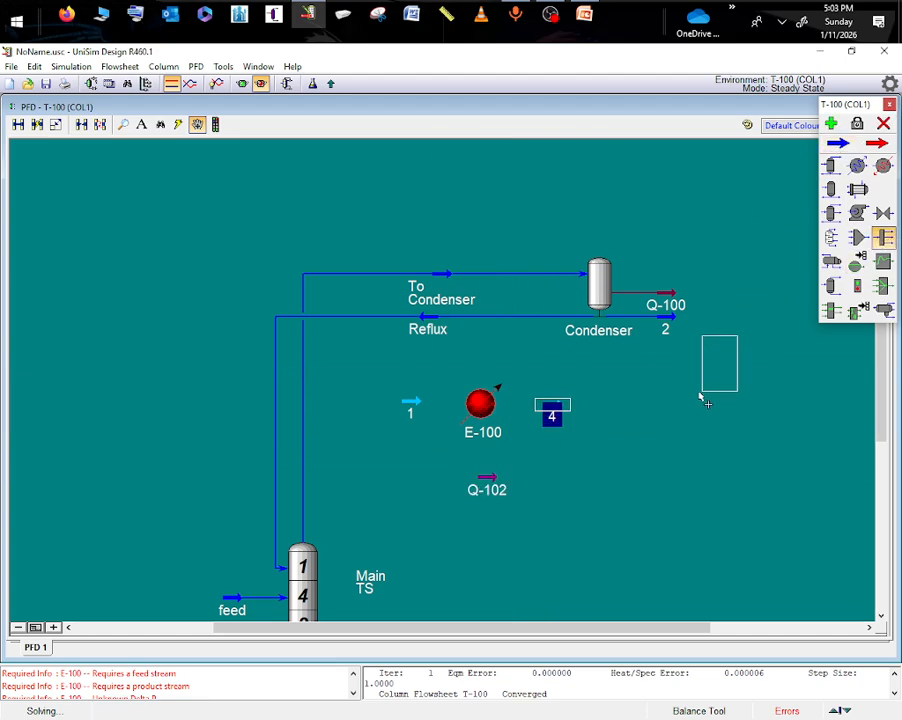
pyautogui.click(644, 443)
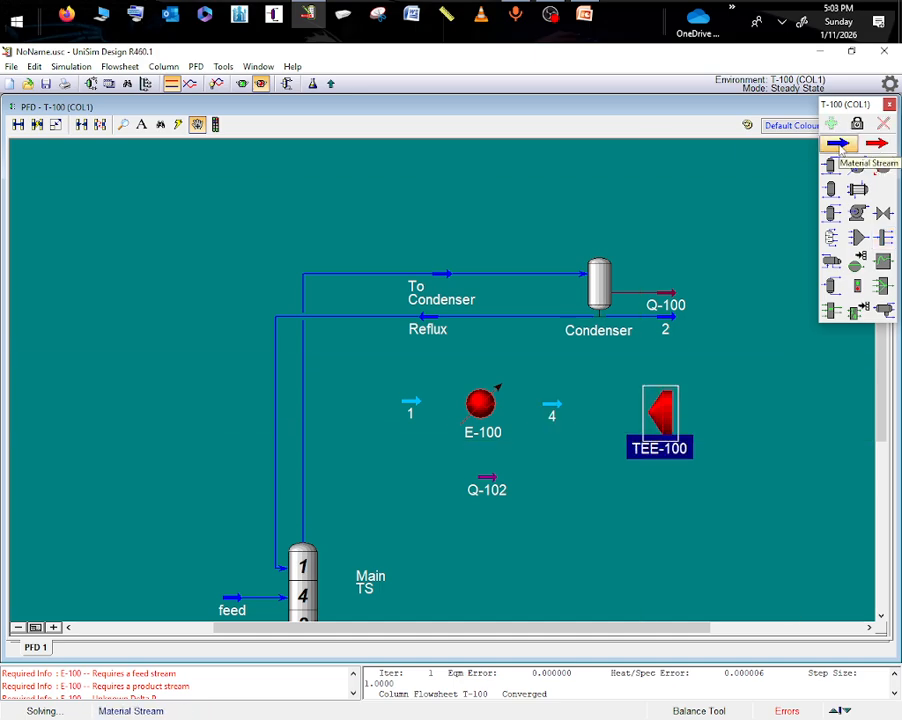
pyautogui.click(838, 143)
pyautogui.click(745, 406)
pyautogui.click(831, 144)
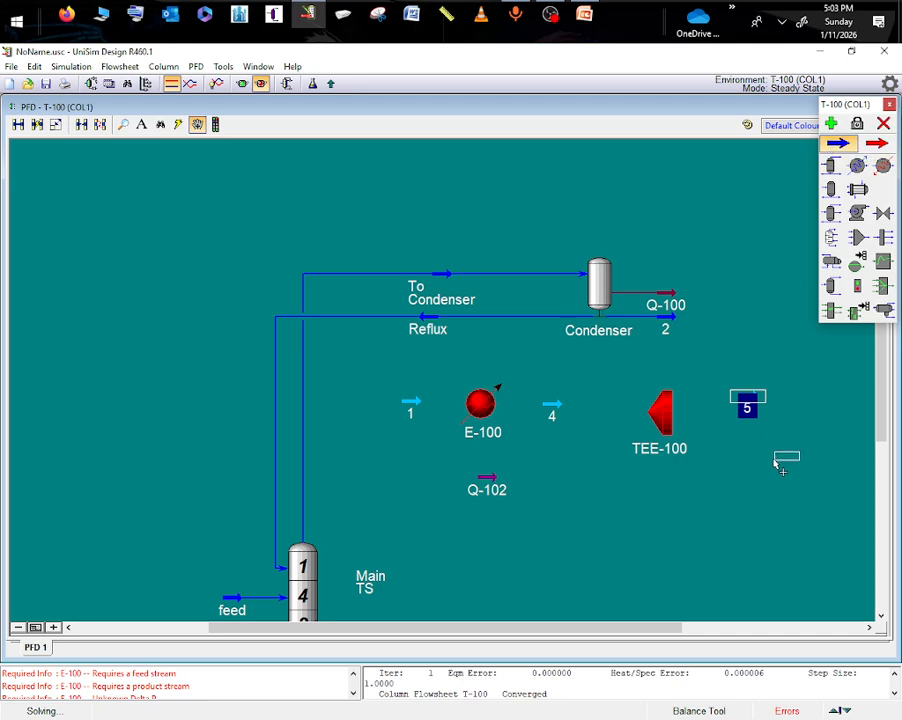
pyautogui.click(760, 470)
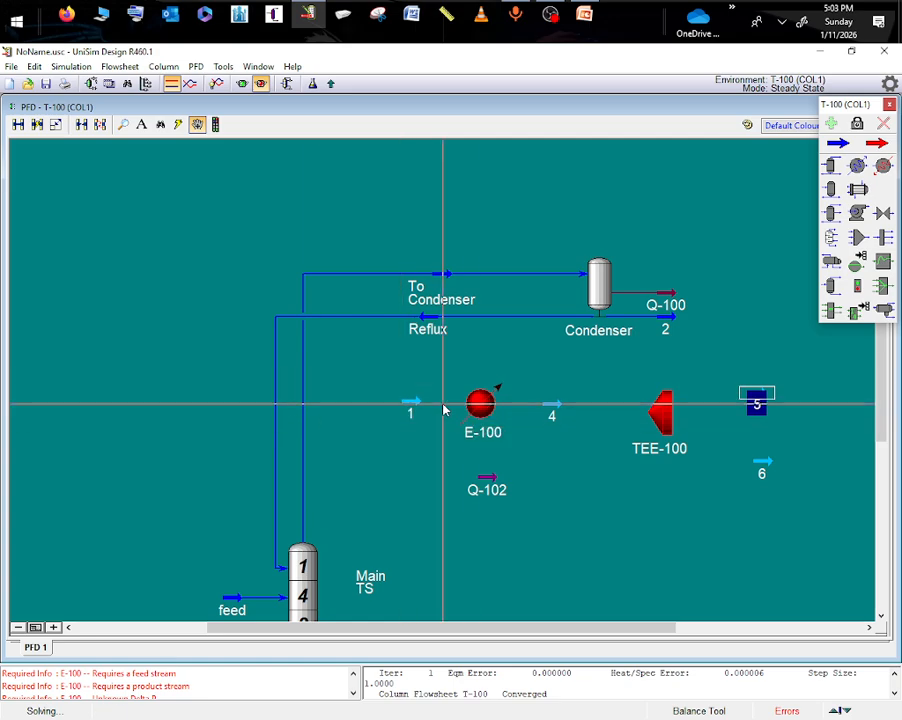
# - Define stream 1 by copying the conditions of the To Condenser stream
pyautogui.doubleClick(411, 405)
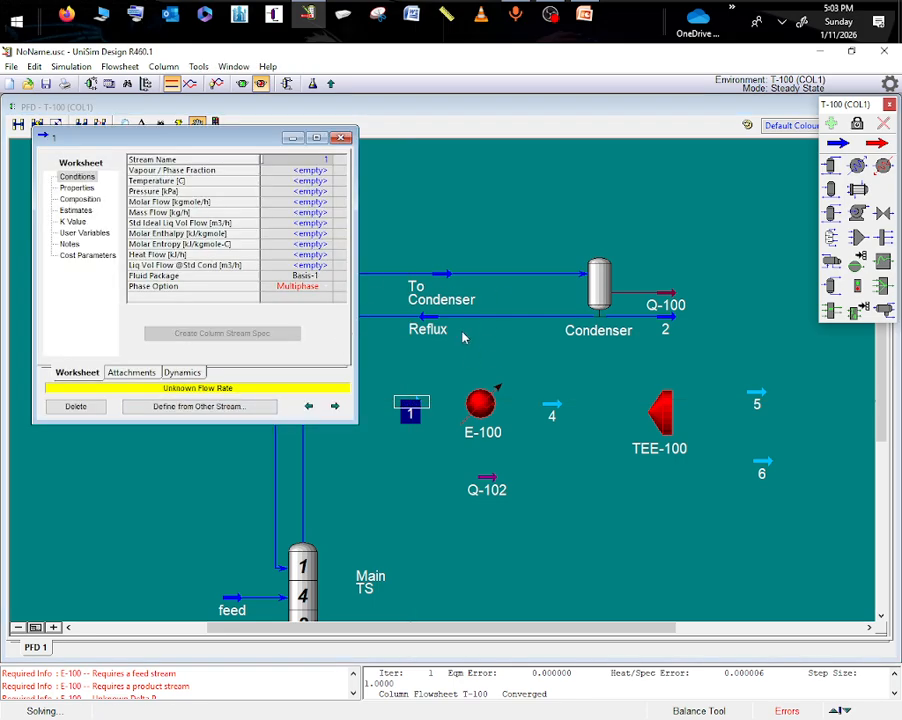
pyautogui.click(230, 410)
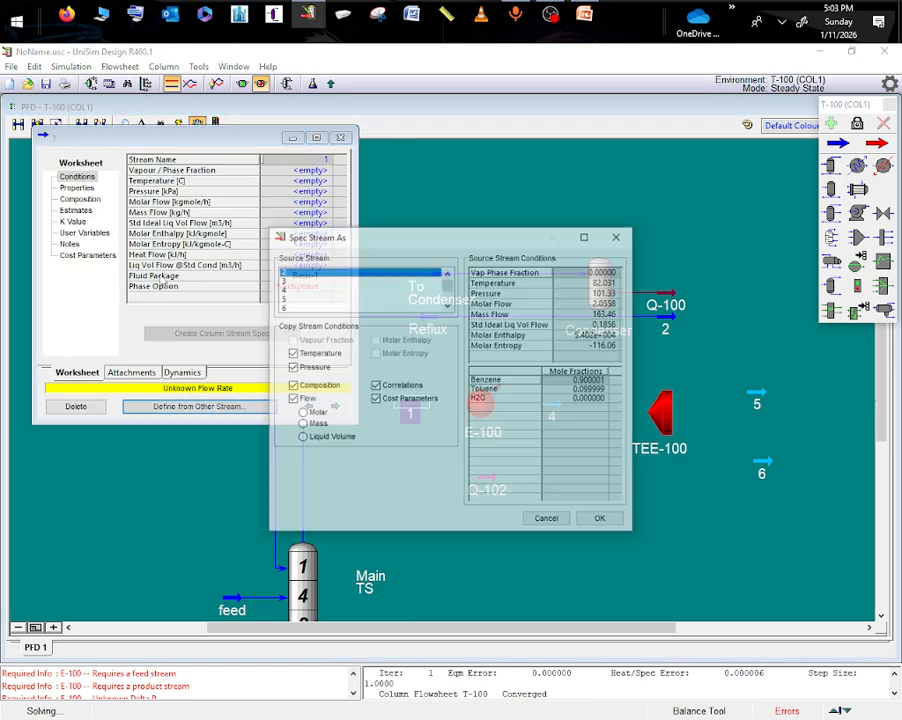
pyautogui.scroll(-3, 323, 288)
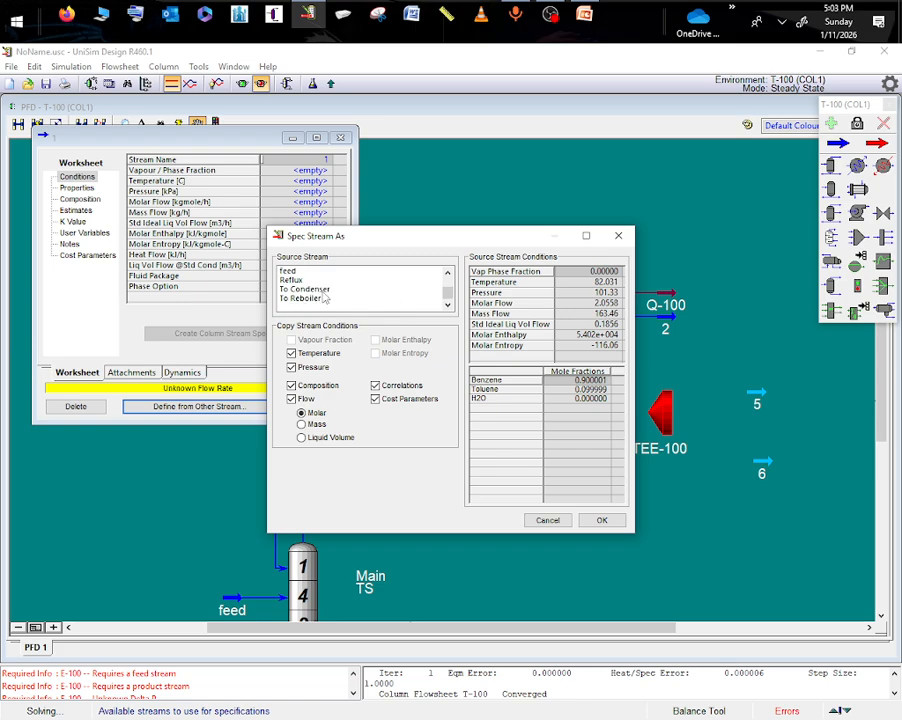
pyautogui.click(310, 289)
pyautogui.click(599, 519)
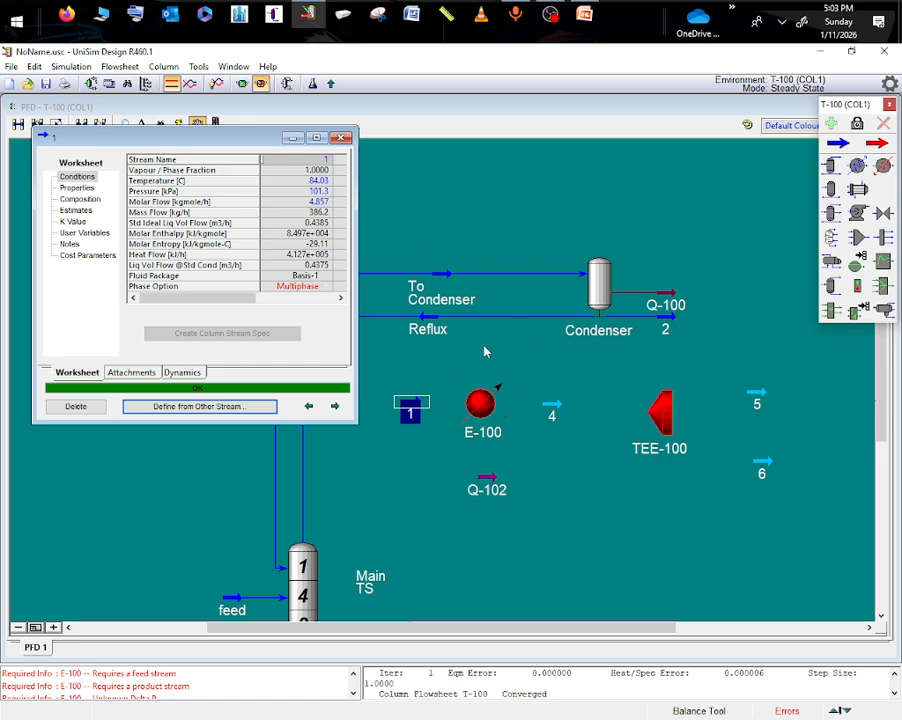
# - Connect cooler E-100 with stream 1 as inlet, Q-102 as energy and stream 4 as outlet, moving Q-102 above the cooler
pyautogui.doubleClick(484, 418)
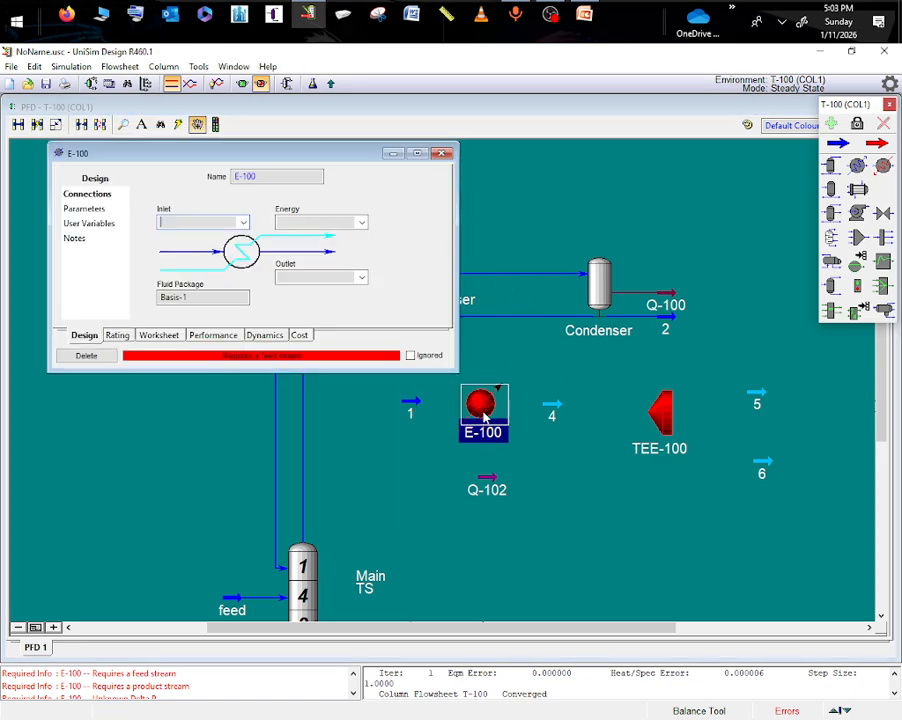
pyautogui.click(242, 223)
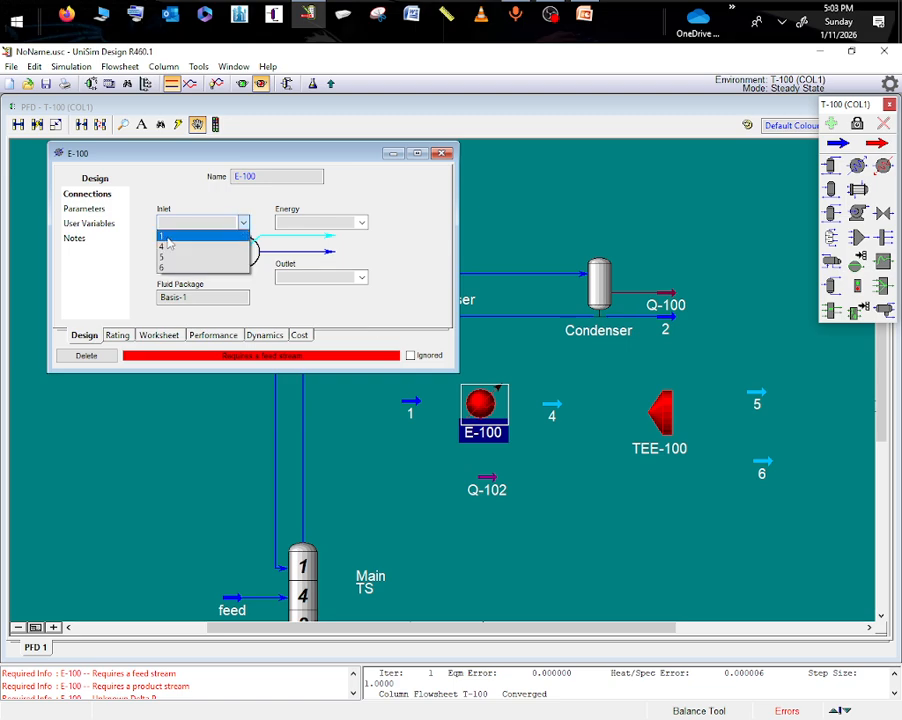
pyautogui.click(166, 236)
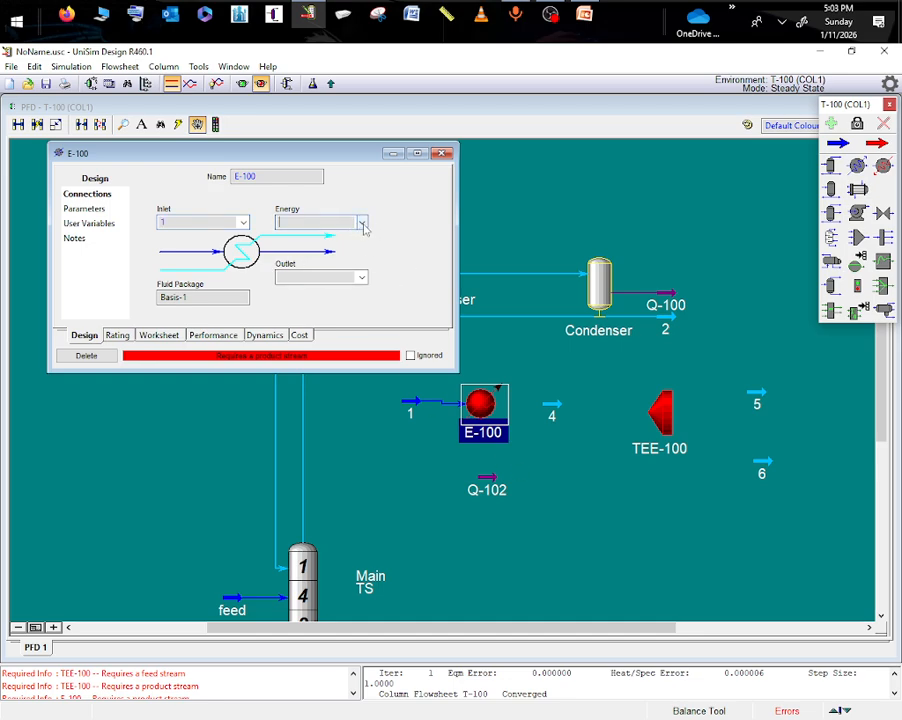
pyautogui.click(362, 223)
pyautogui.click(300, 237)
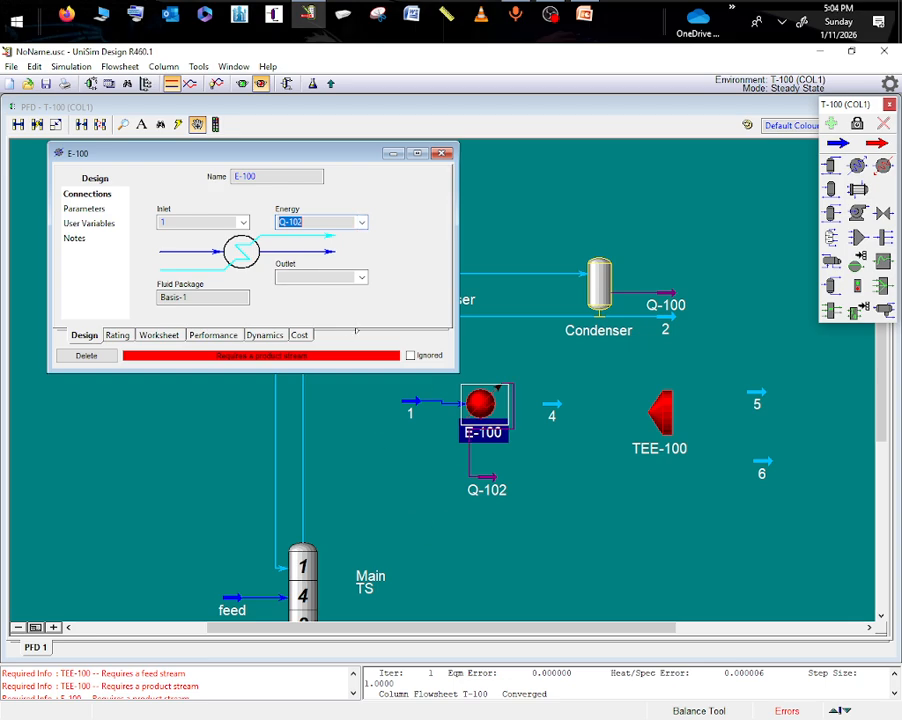
pyautogui.moveTo(499, 468); pyautogui.dragTo(490, 366)
pyautogui.doubleClick(480, 403)
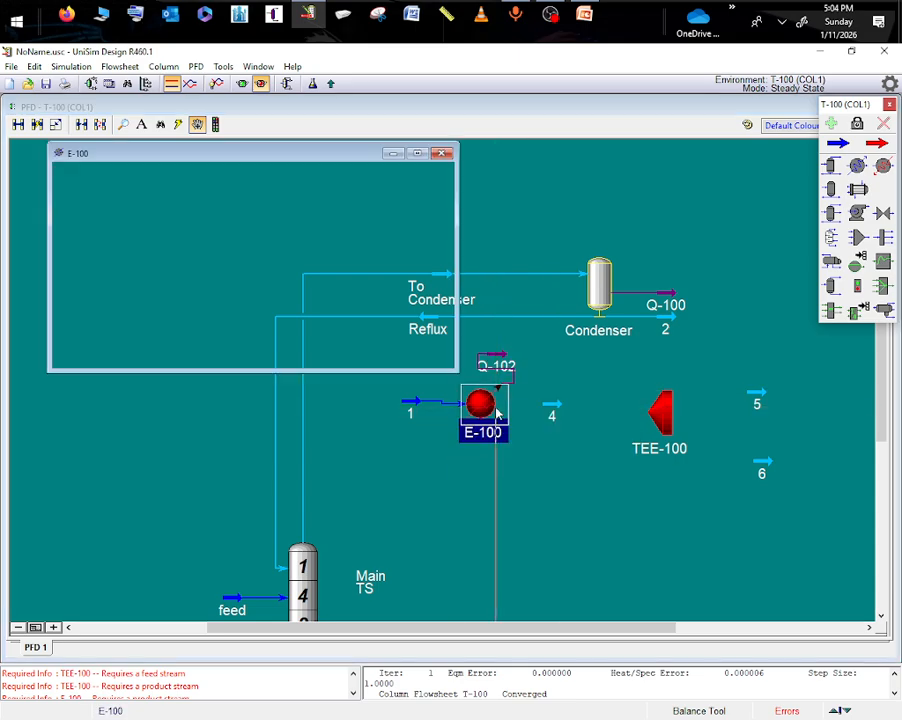
pyautogui.click(362, 278)
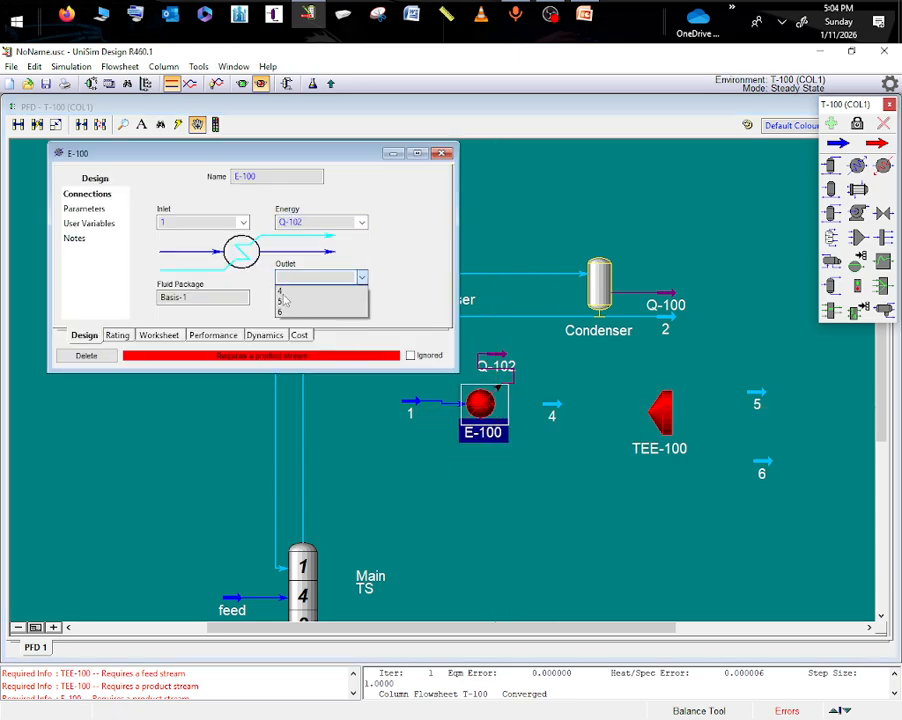
pyautogui.click(281, 291)
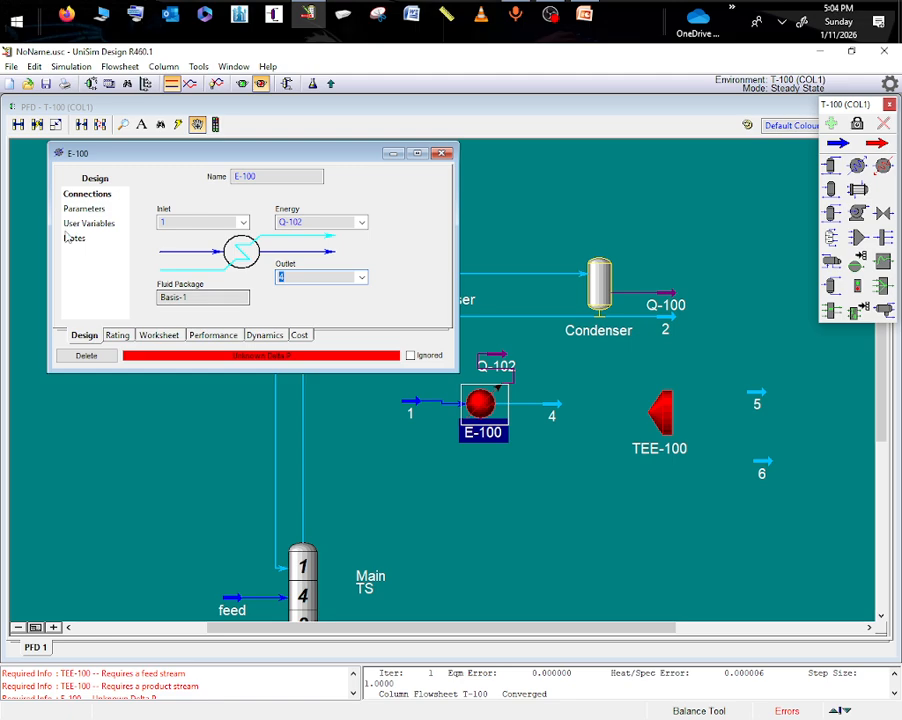
# - Set the pressure drop of cooler E-100 to 0 kPa and close its property window
pyautogui.click(110, 208)
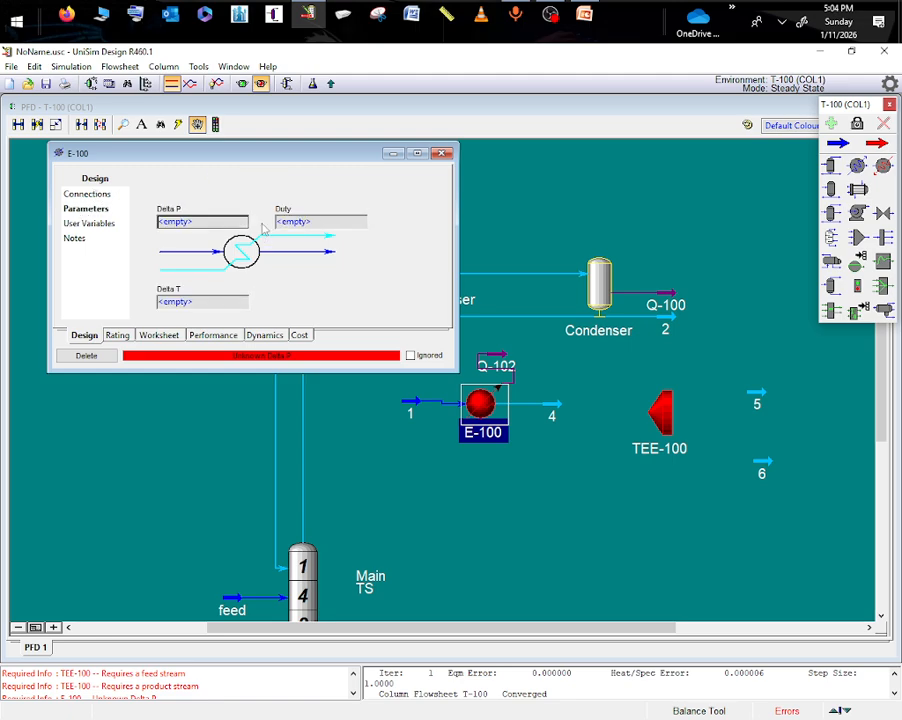
pyautogui.click(186, 226)
pyautogui.write('0')
pyautogui.press('Return')
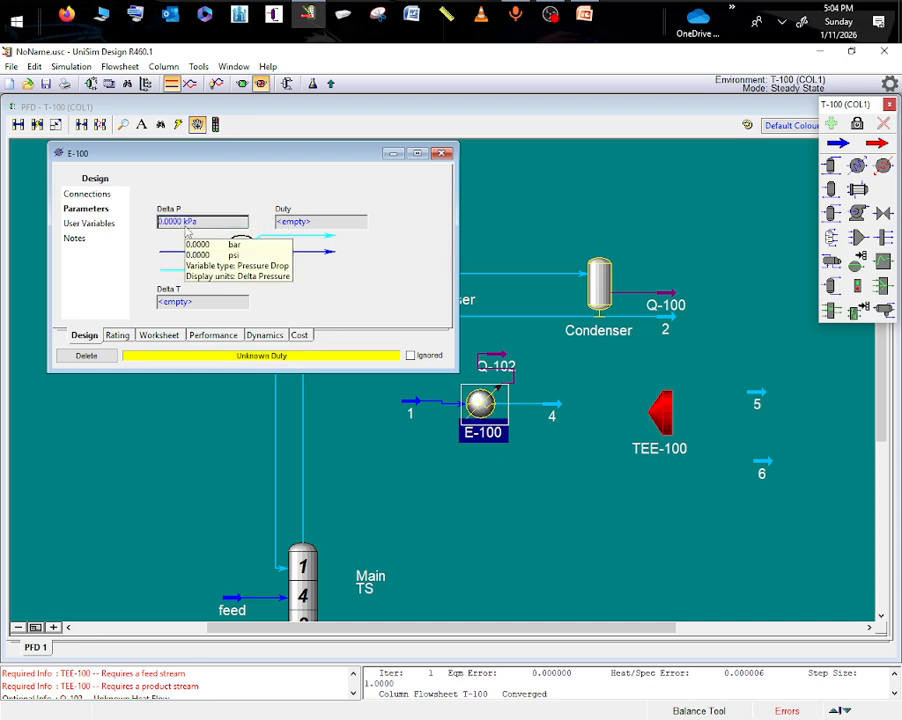
pyautogui.click(493, 488)
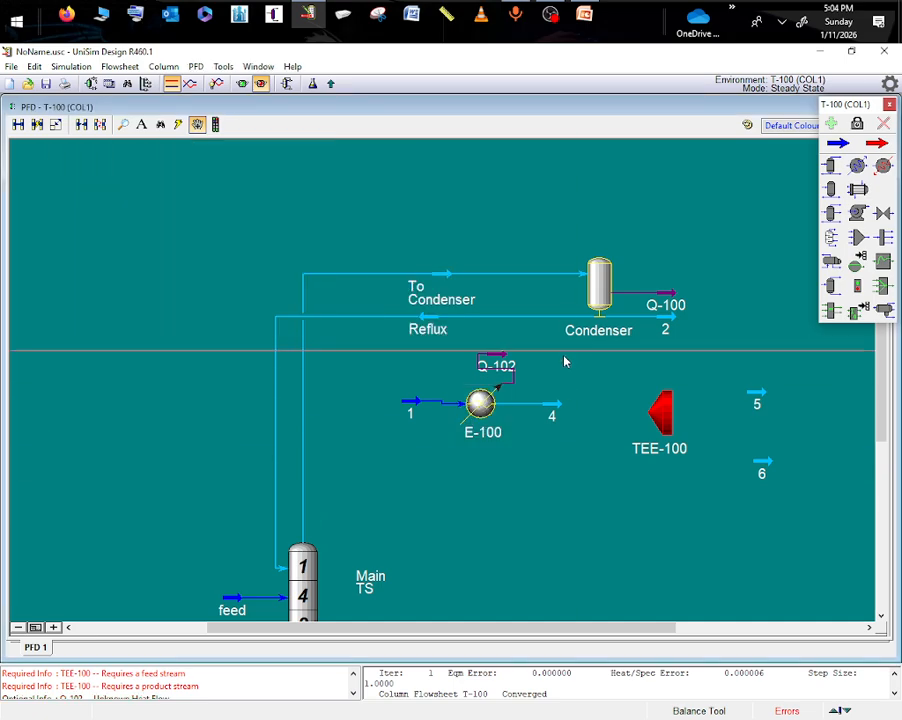
# - Connect TEE-100 with stream 4 as inlet and streams 5 and 6 as outlets
pyautogui.doubleClick(658, 424)
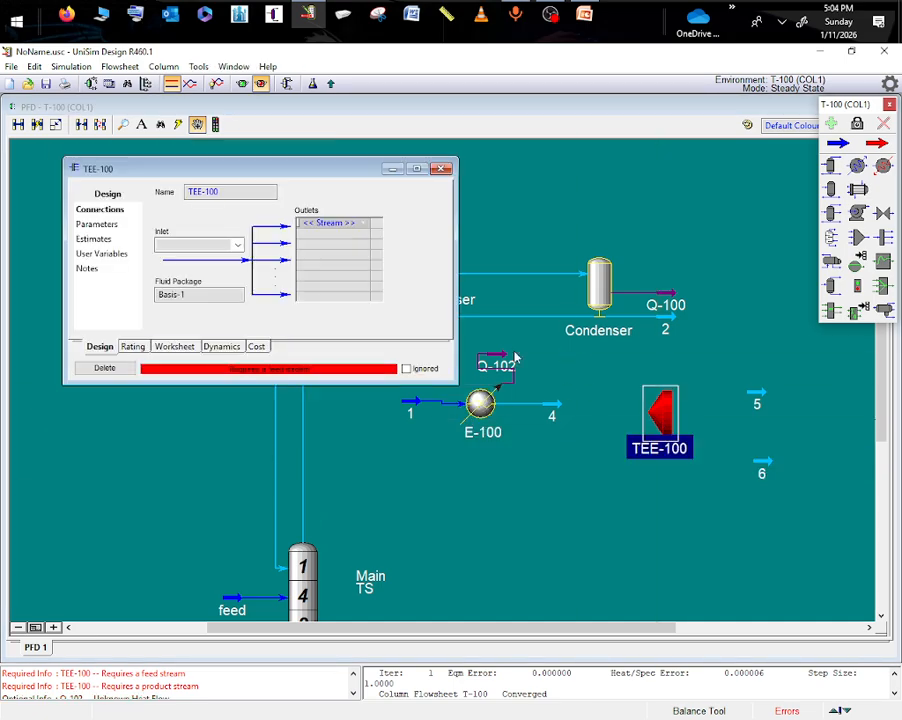
pyautogui.click(238, 245)
pyautogui.click(158, 258)
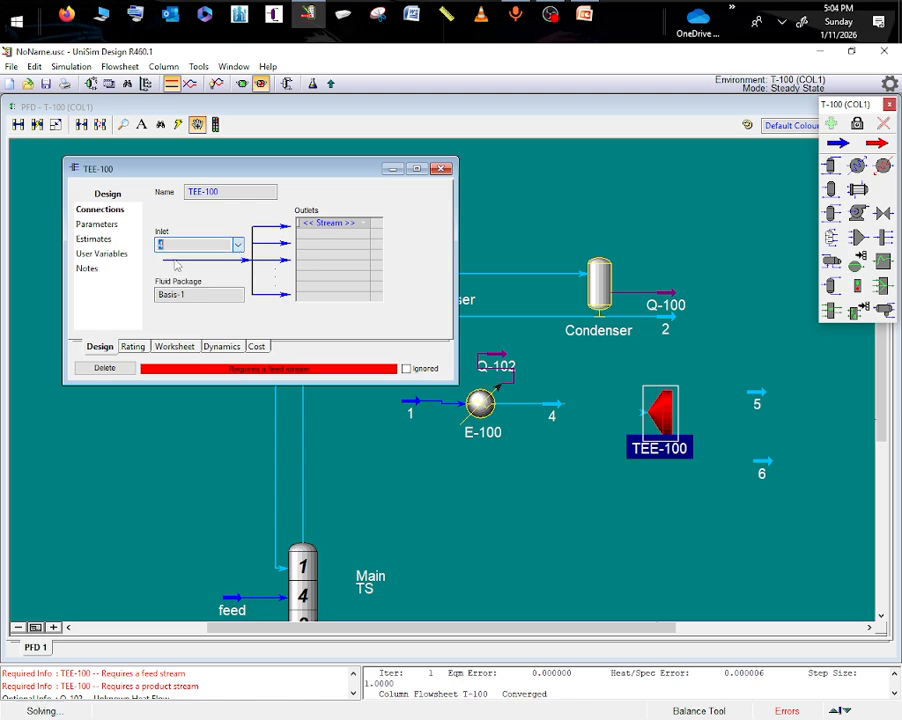
pyautogui.click(330, 222)
pyautogui.click(330, 244)
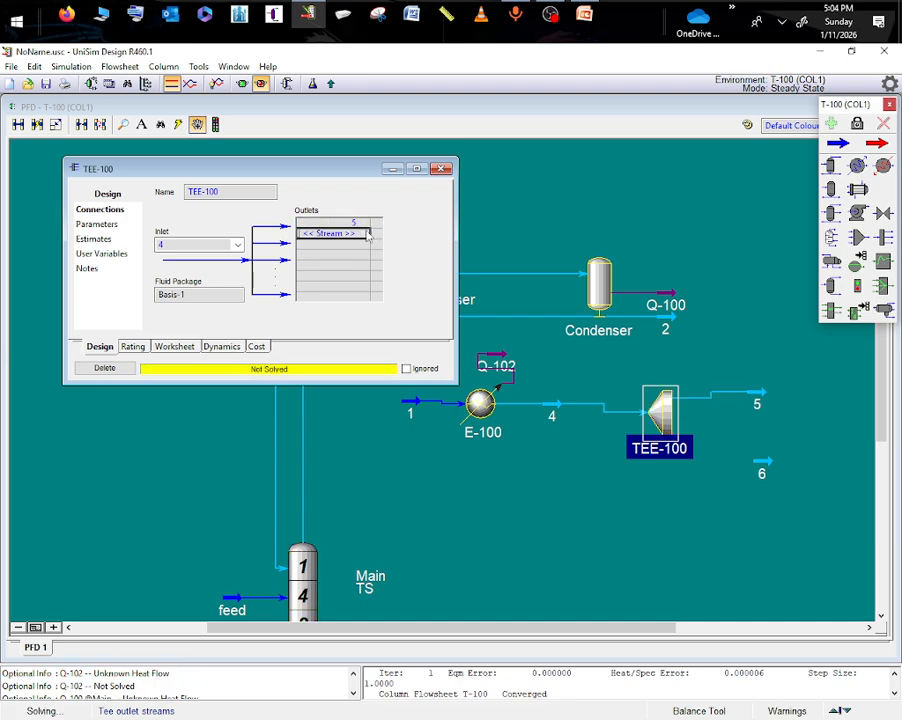
pyautogui.click(356, 233)
pyautogui.click(304, 258)
pyautogui.click(512, 492)
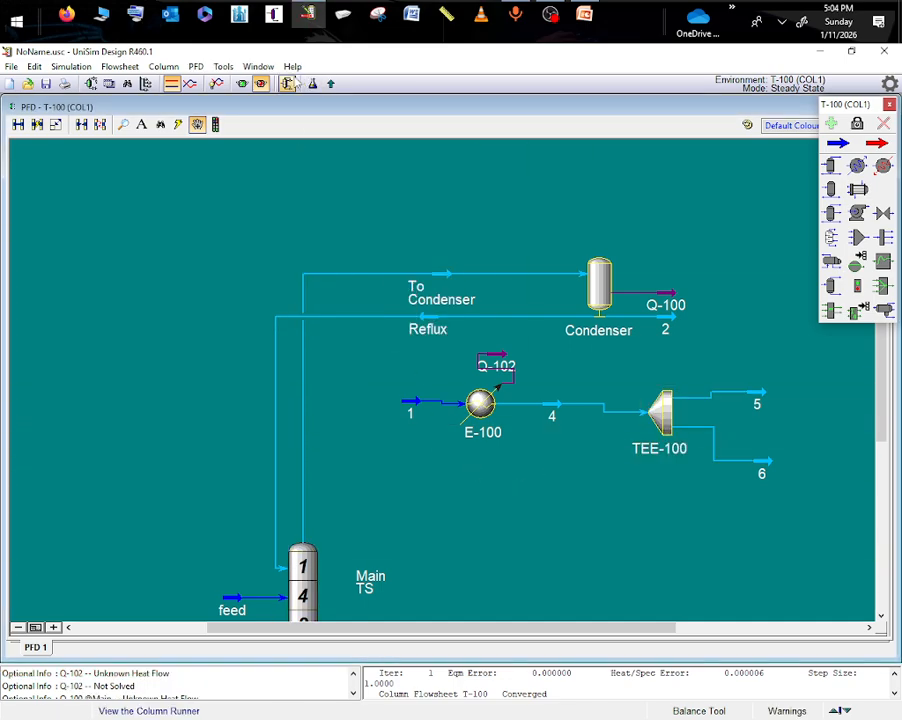
# - Run column T-100 again from its column runner and minimize the runner window
pyautogui.click(287, 84)
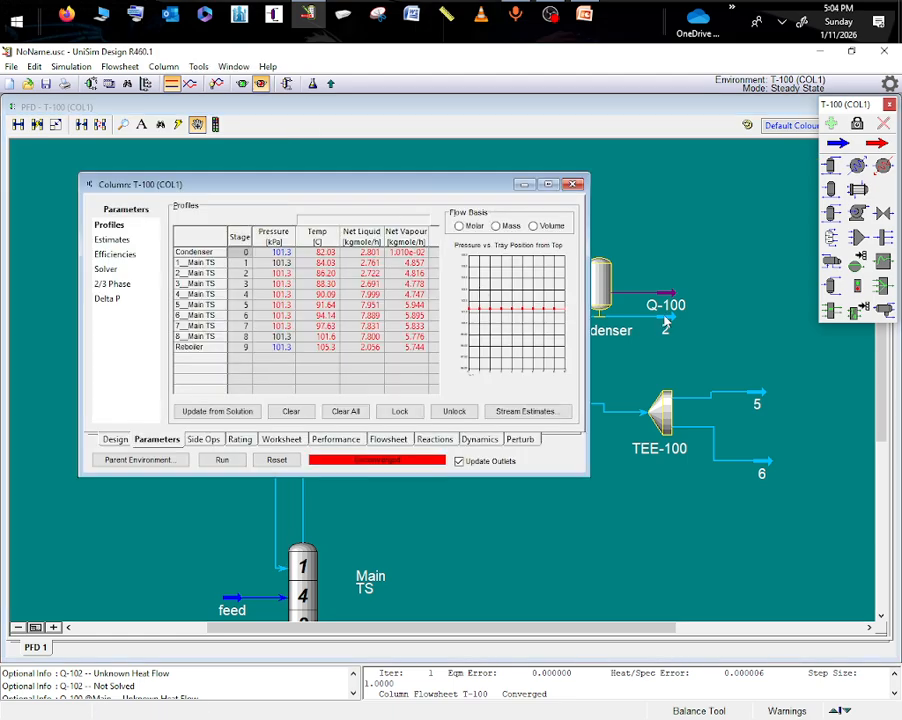
pyautogui.click(222, 459)
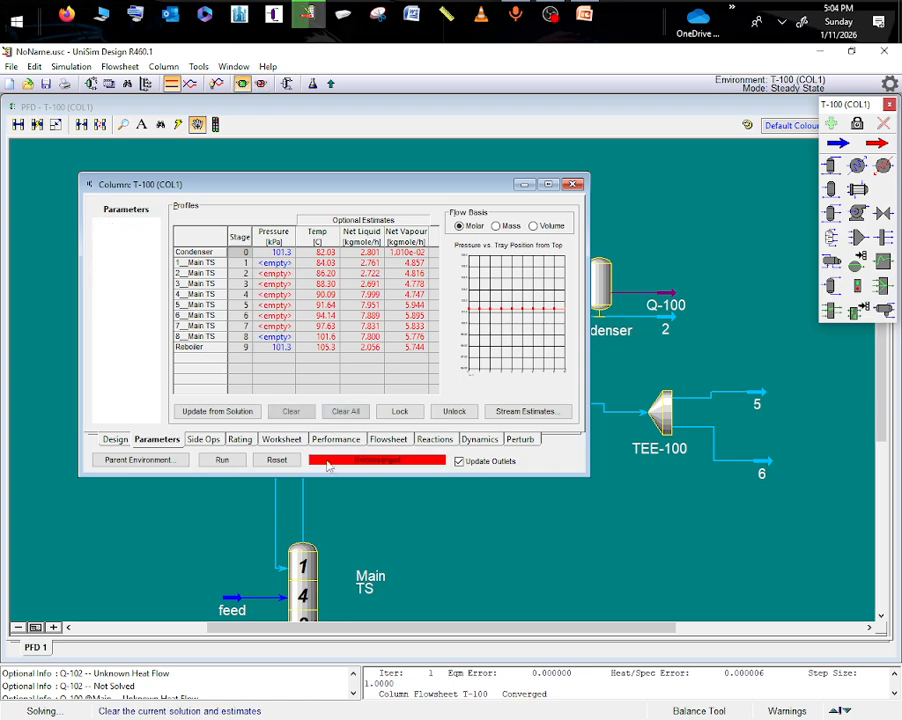
pyautogui.click(523, 184)
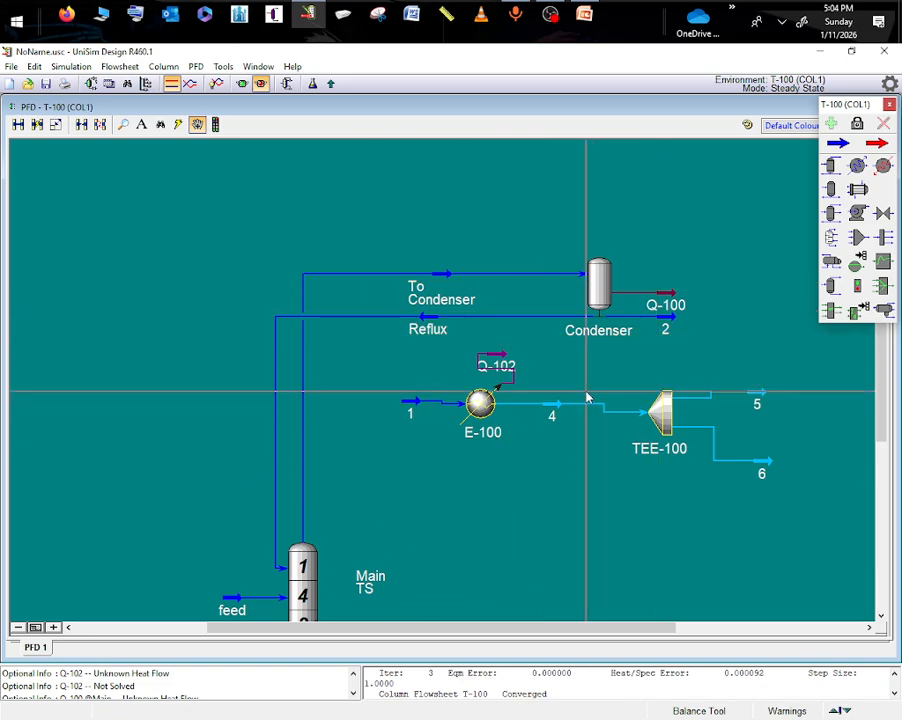
# - Set the vapour fraction of cooler outlet stream 4 to 0
pyautogui.moveTo(553, 410)
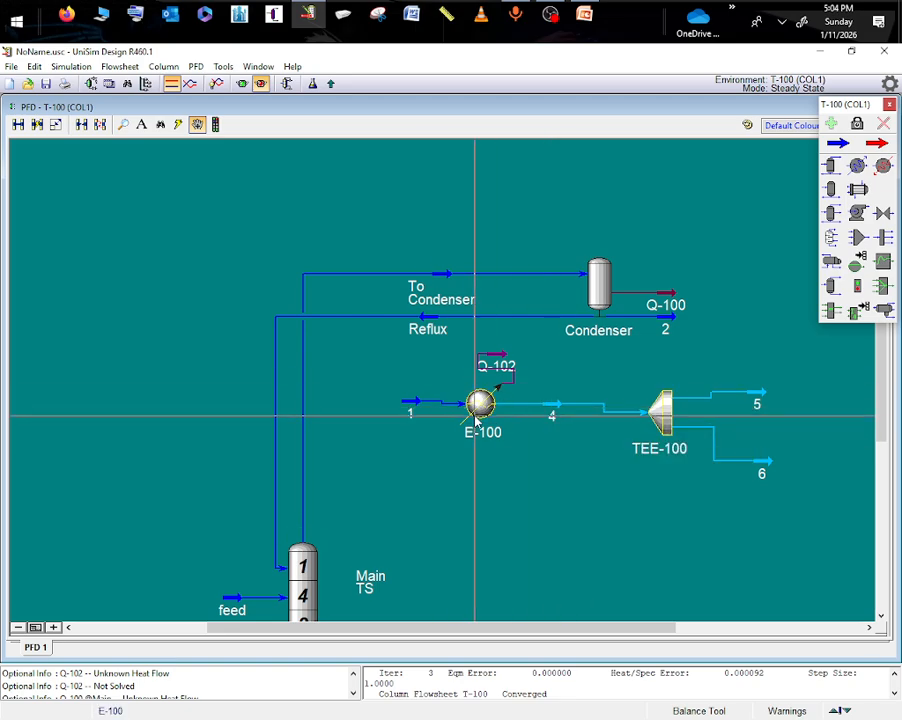
pyautogui.click(550, 405)
pyautogui.doubleClick(550, 405)
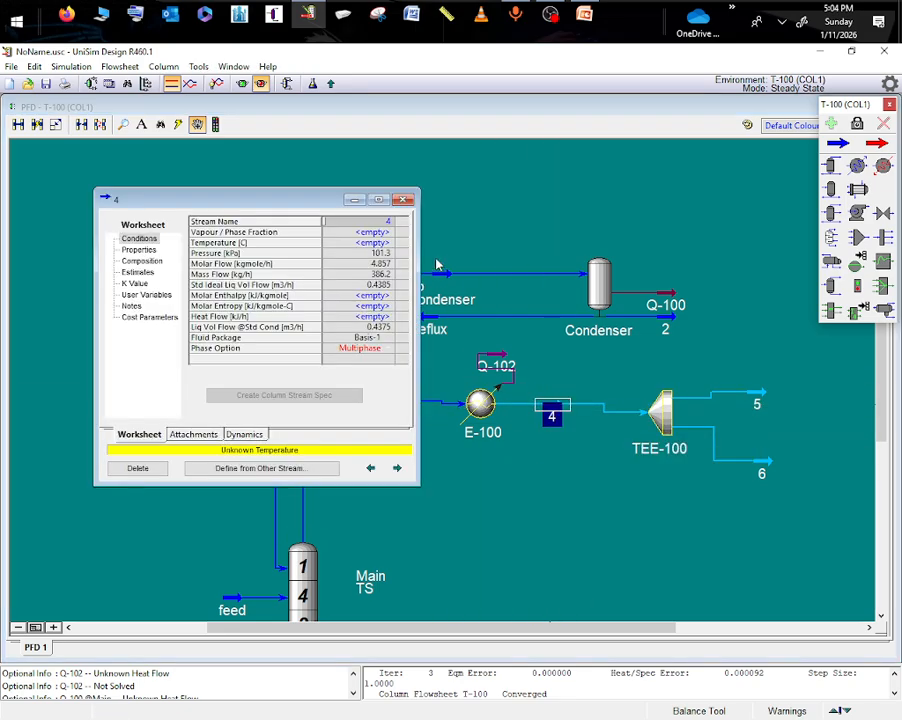
pyautogui.click(382, 234)
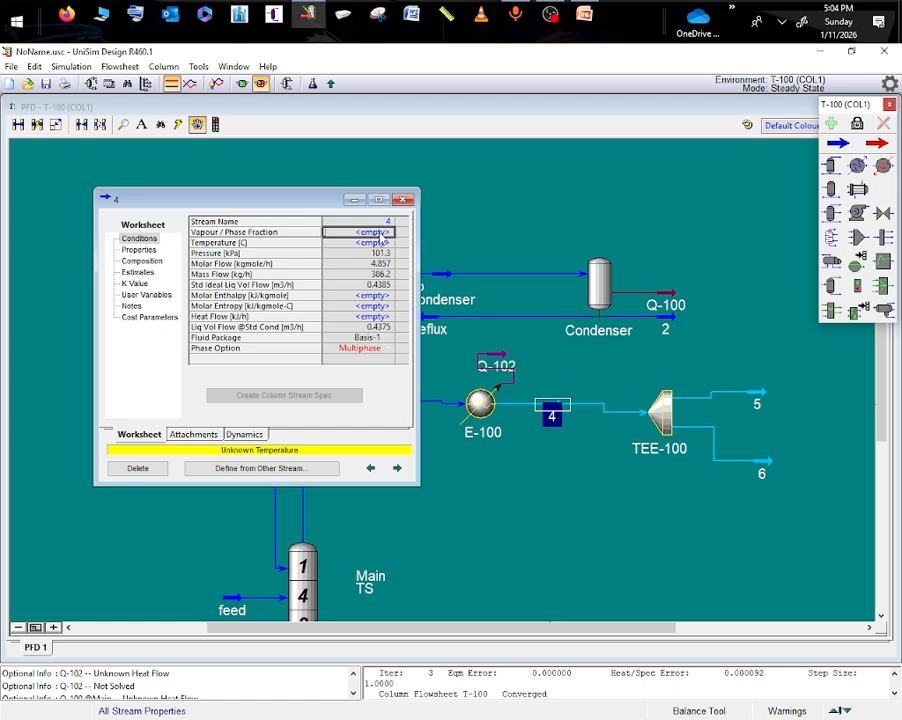
pyautogui.write('0')
pyautogui.press('Return')
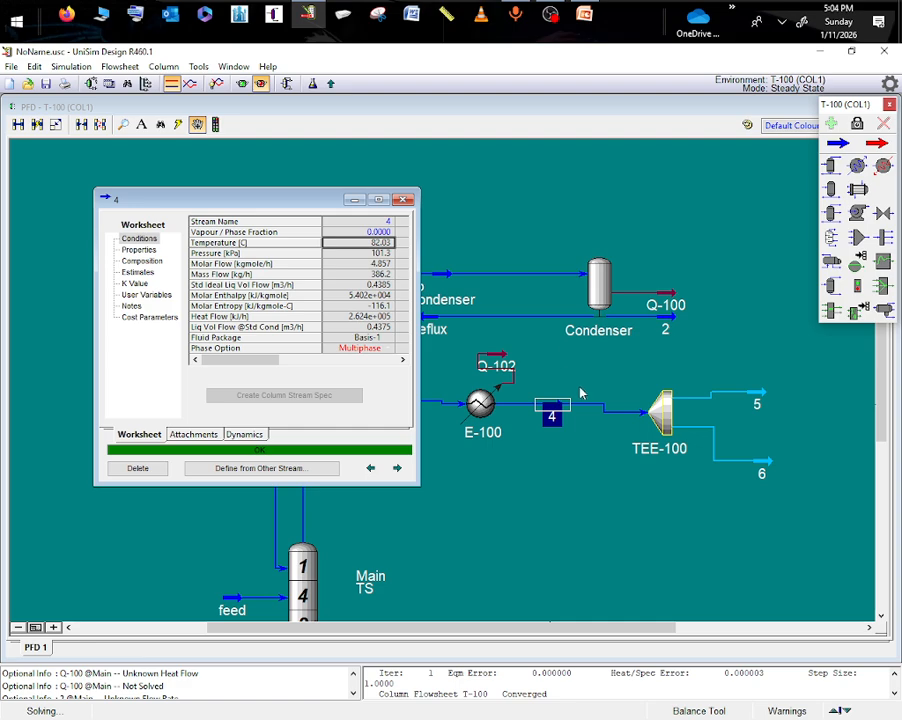
# - Clear stream 4's vapour fraction and specify its temperature as 82.03 °C instead
pyautogui.moveTo(329, 207); pyautogui.dragTo(264, 215)
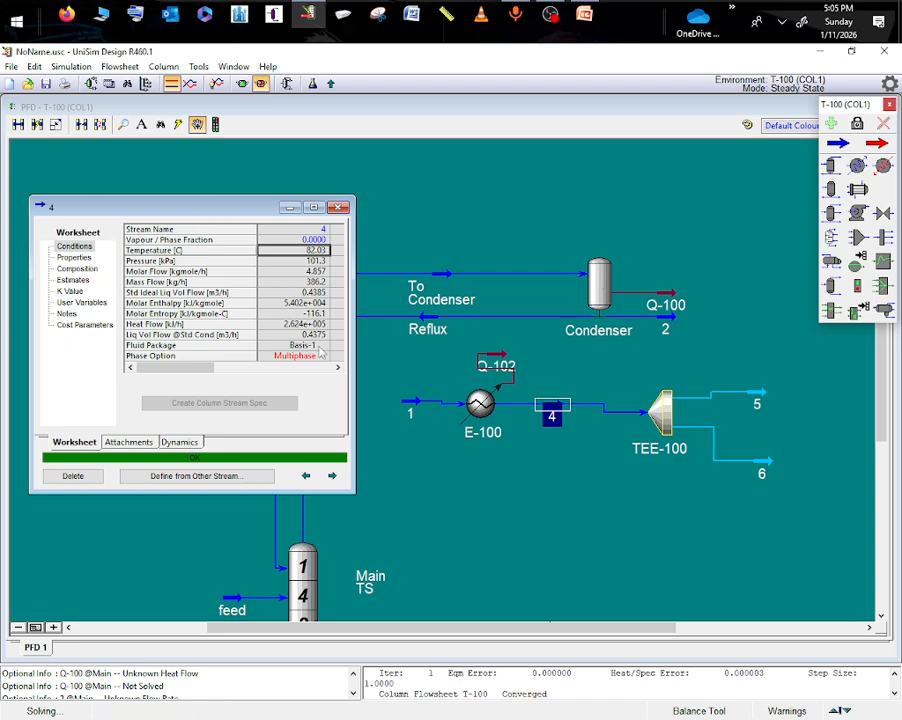
pyautogui.click(306, 241)
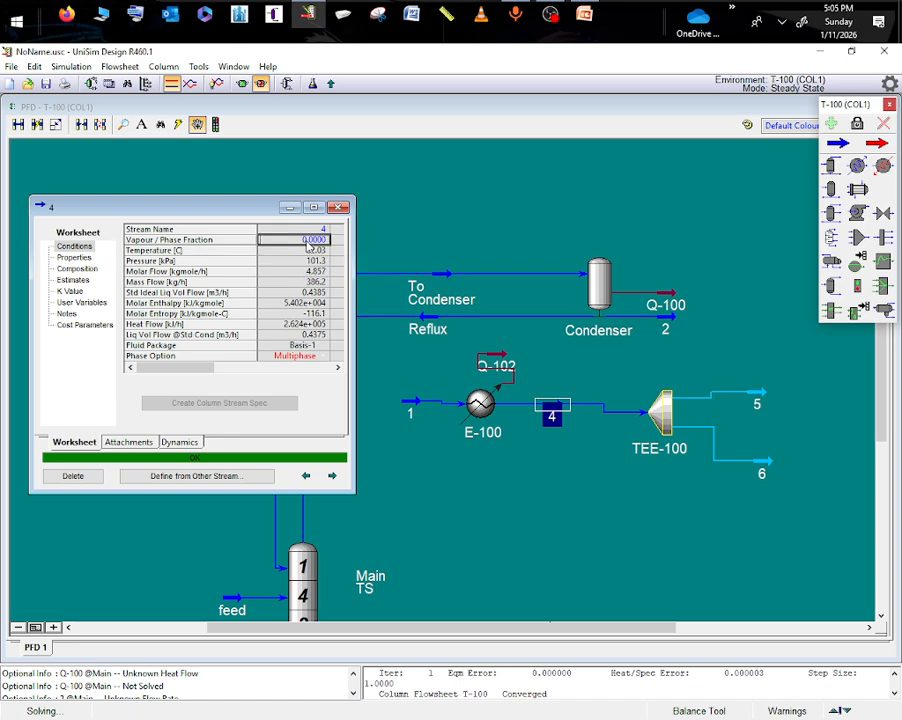
pyautogui.press('Delete')
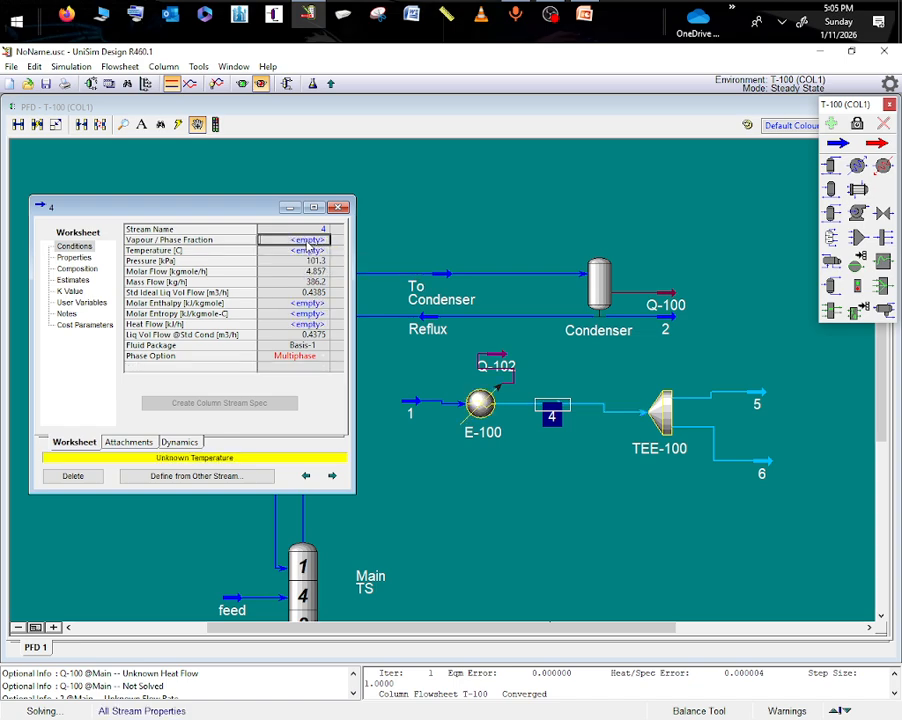
pyautogui.click(322, 251)
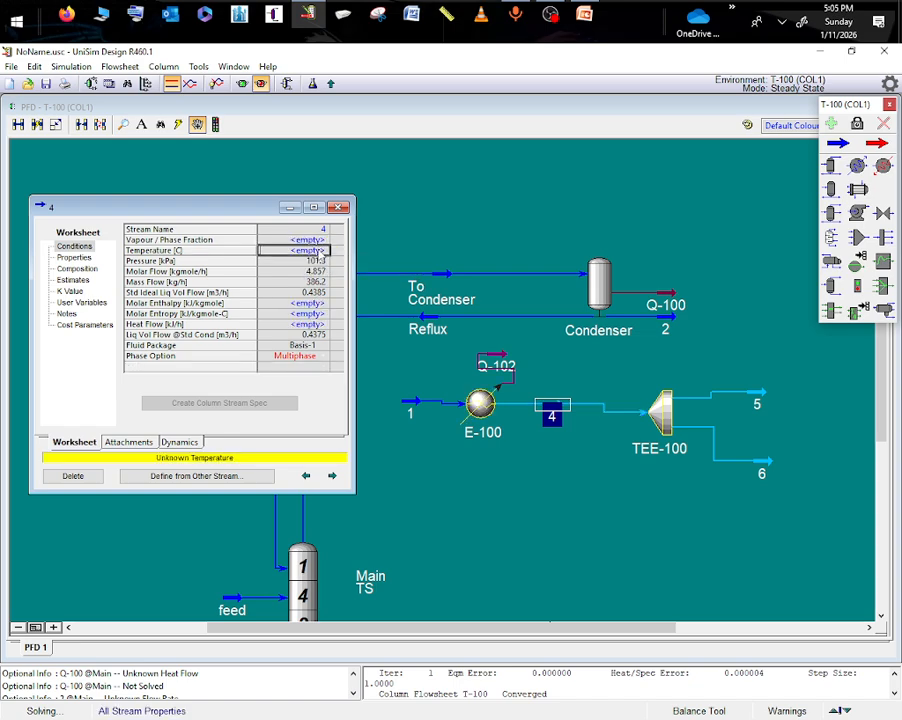
pyautogui.write('82.03')
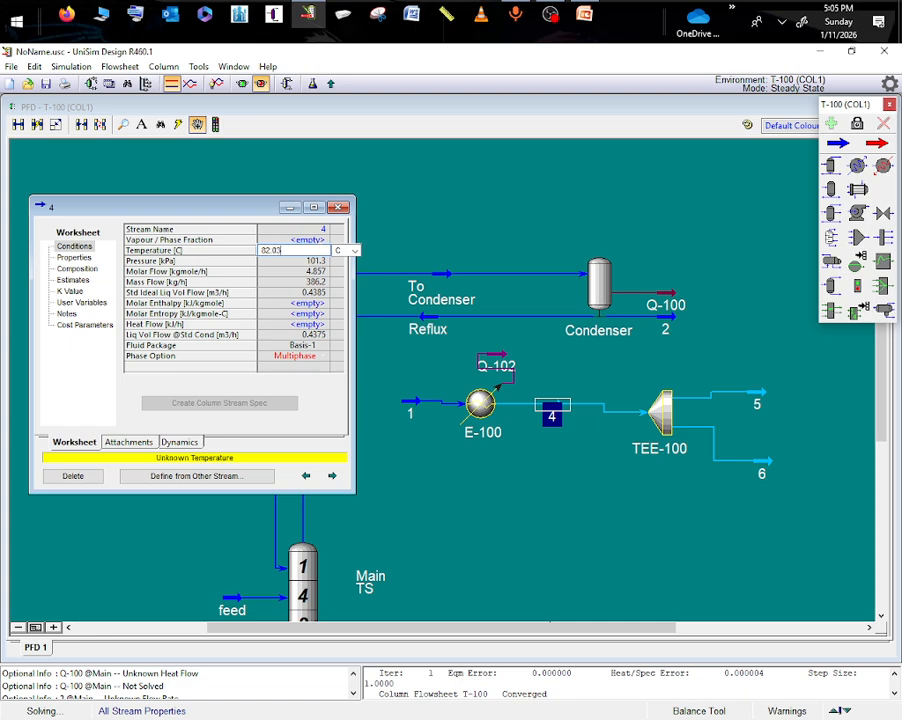
pyautogui.press('Return')
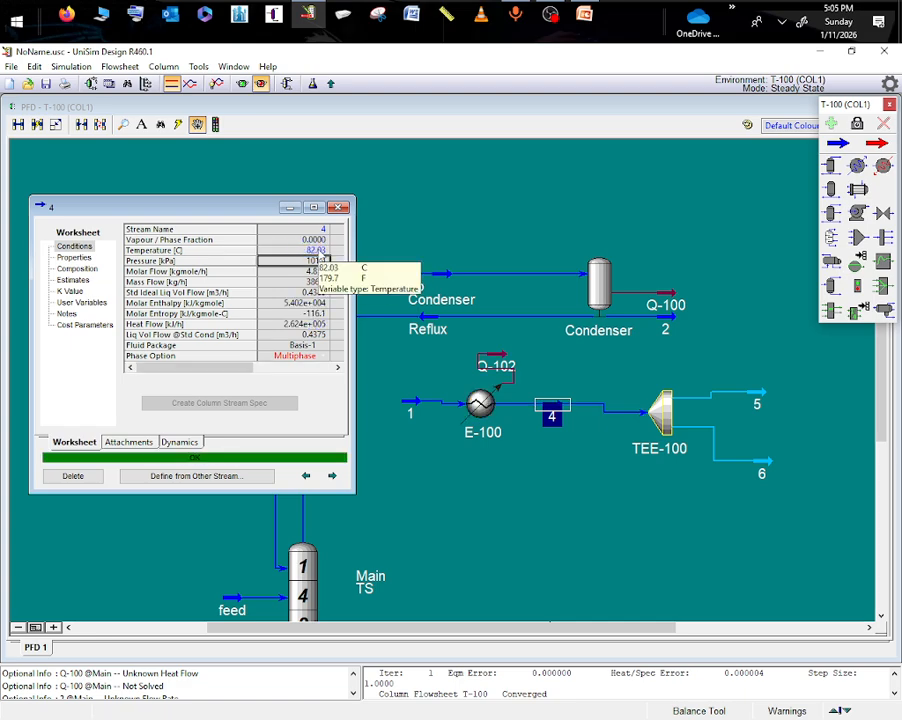
# - Compare the heat flow of cooler energy stream Q-102 with that of condenser energy stream Q-100
pyautogui.doubleClick(508, 366)
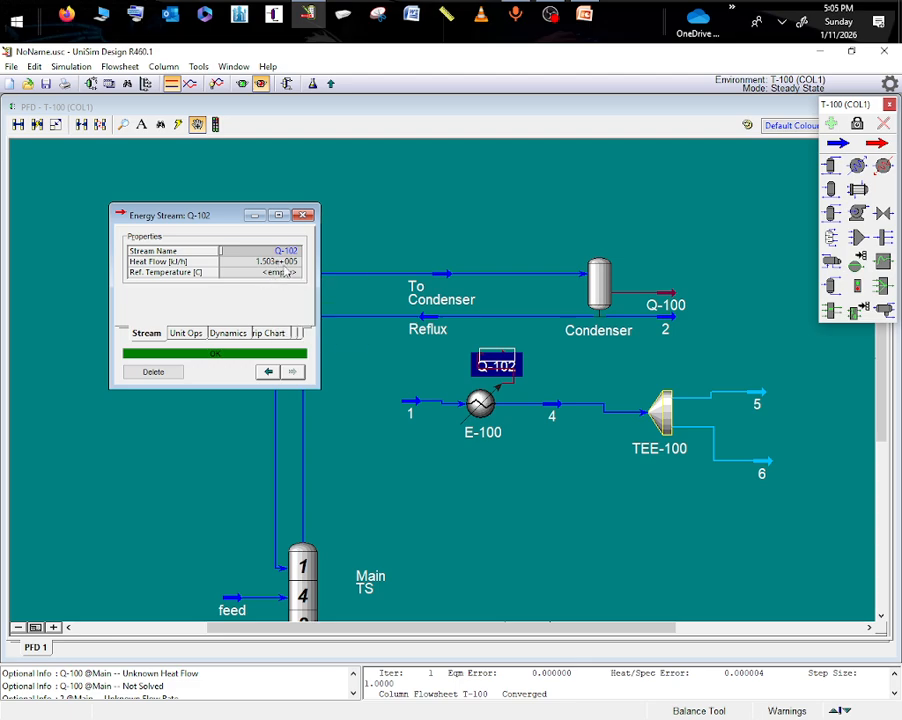
pyautogui.doubleClick(662, 305)
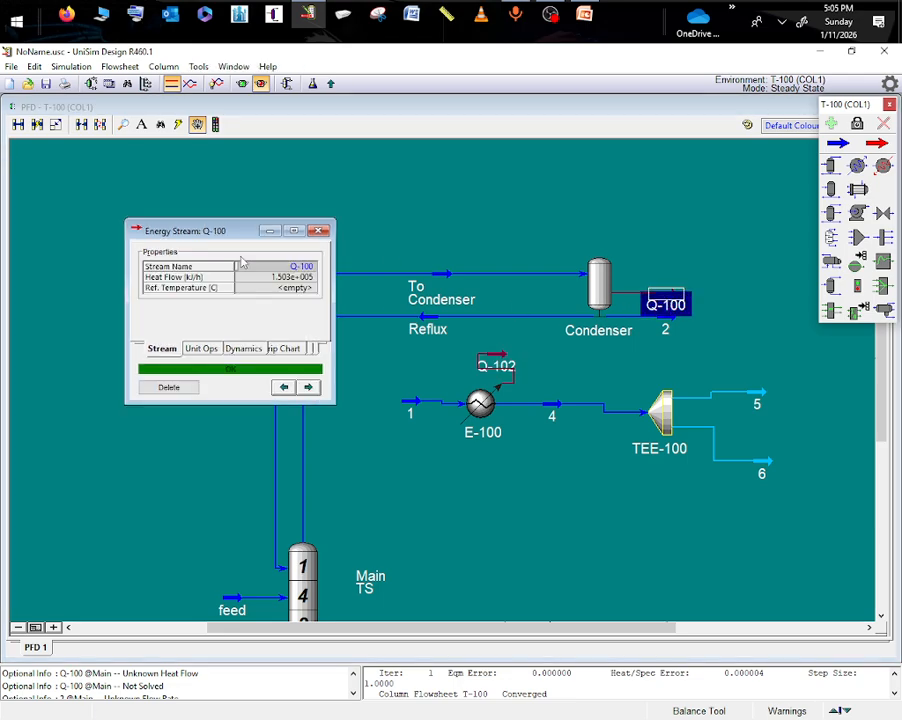
pyautogui.click(270, 231)
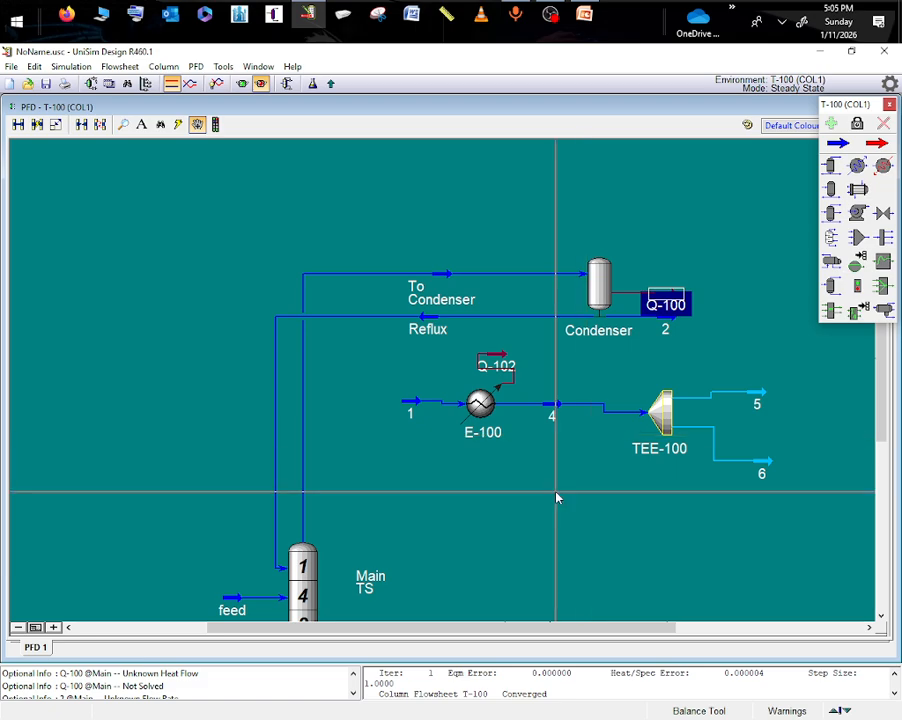
# - Rename tee outlet stream 5 as reflu' and close its property window
pyautogui.click(757, 402)
pyautogui.doubleClick(757, 400)
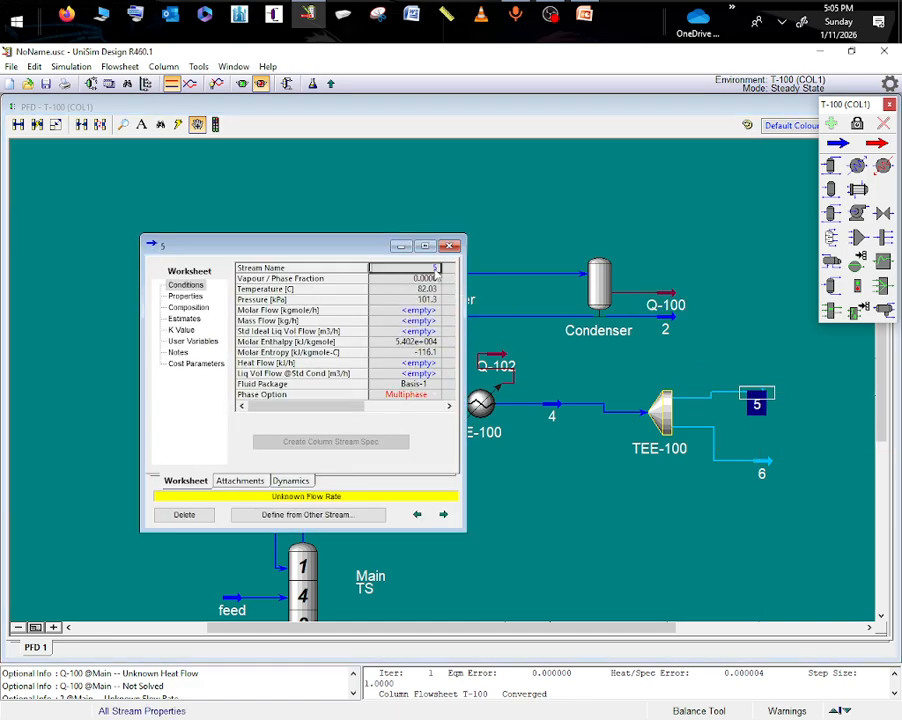
pyautogui.write('ref')
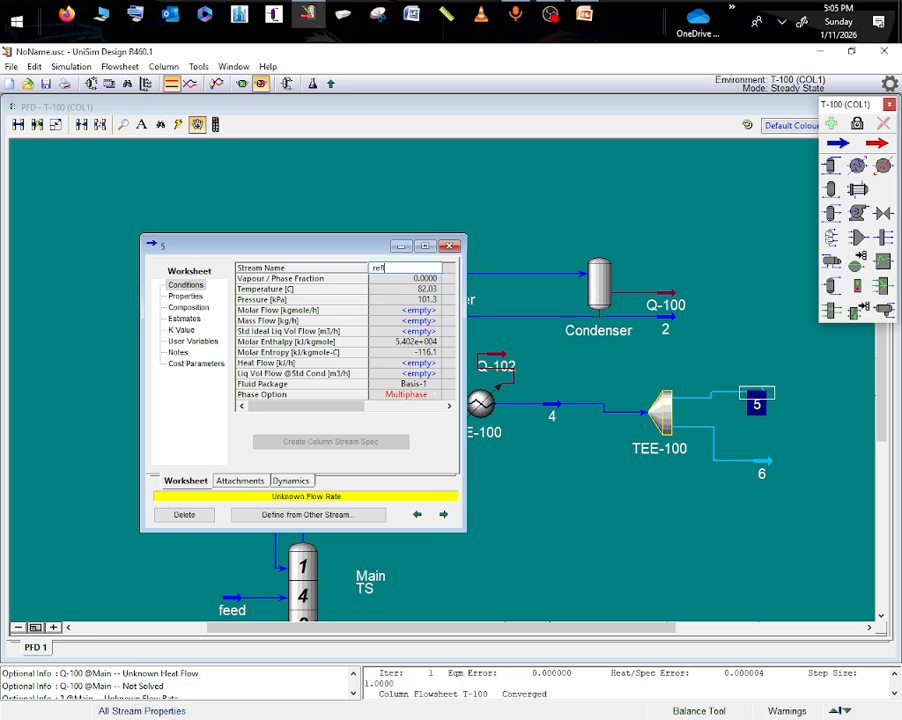
pyautogui.write("lu'")
pyautogui.press('Return')
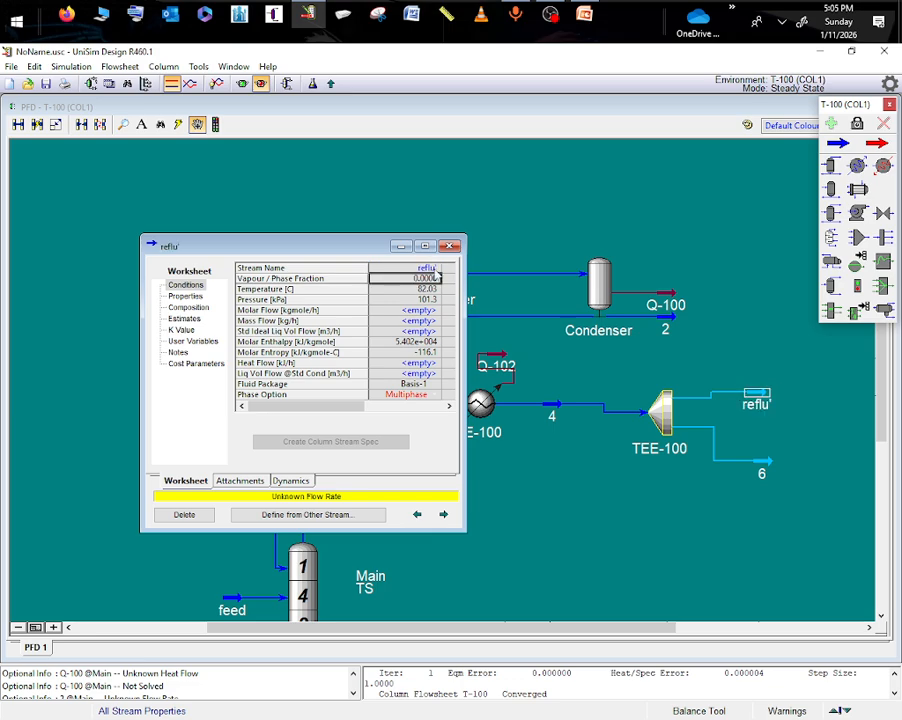
pyautogui.click(452, 246)
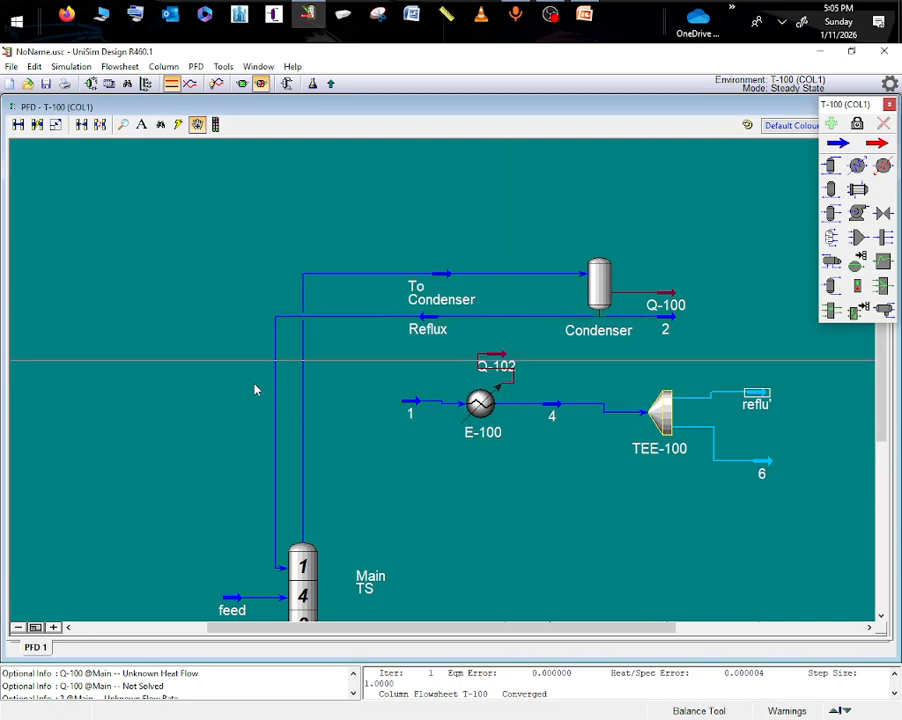
# - Check the molar and mass flow of the condenser's product stream 2
pyautogui.moveTo(272, 563)
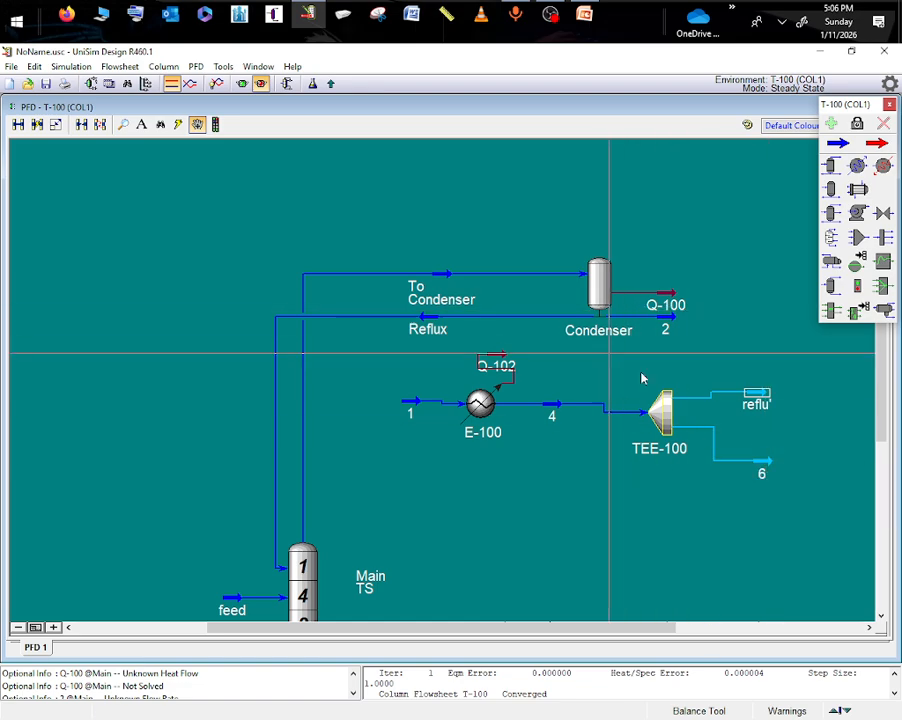
pyautogui.doubleClick(662, 327)
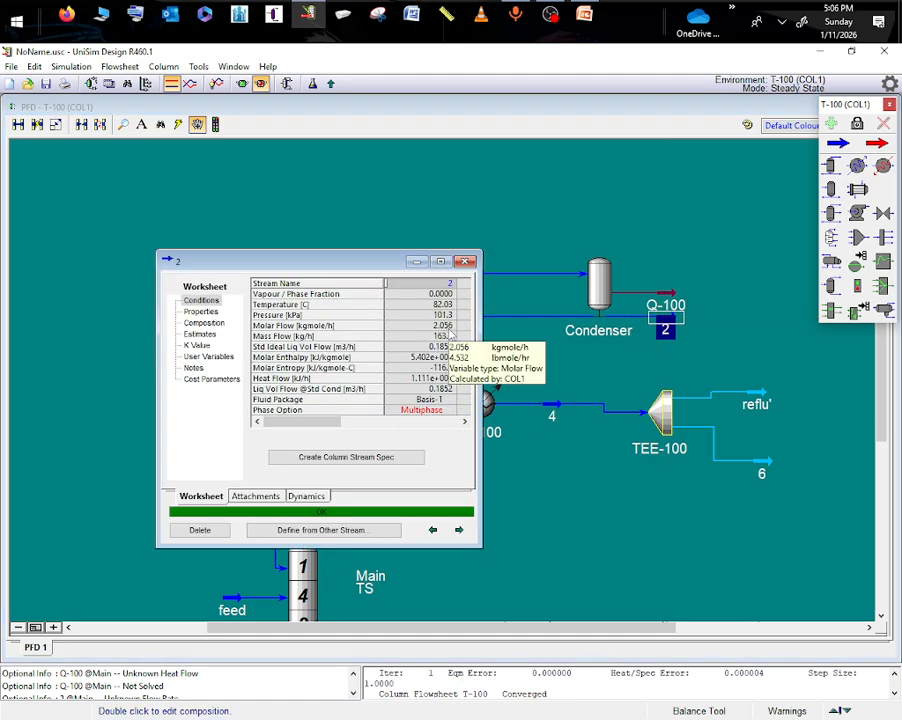
pyautogui.click(770, 461)
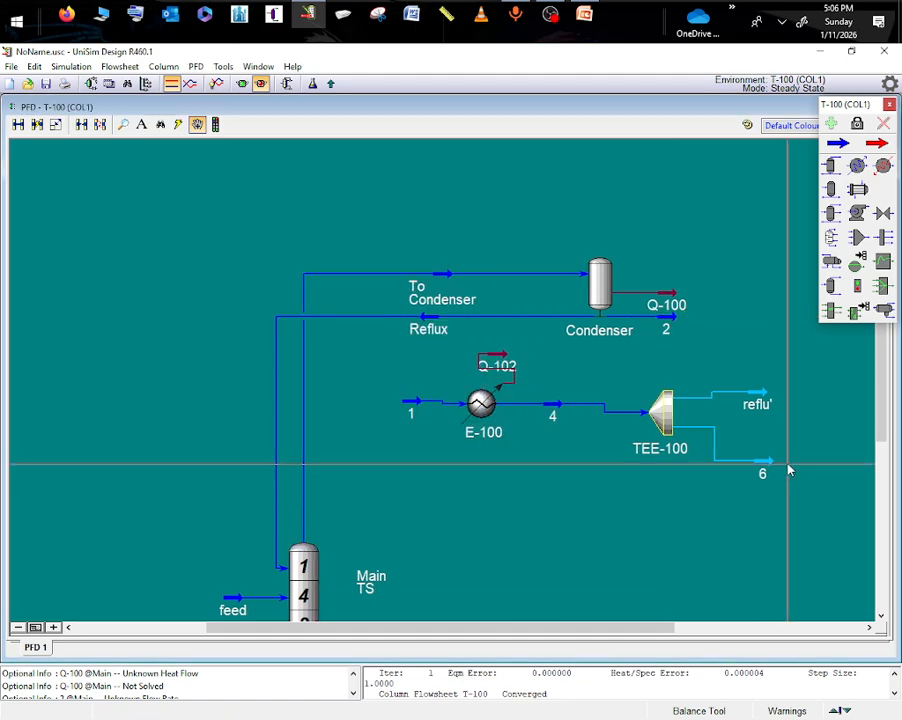
# - Rename tee outlet stream 6 as distillte and specify its mass flow as 163.5 kg/h
pyautogui.doubleClick(770, 459)
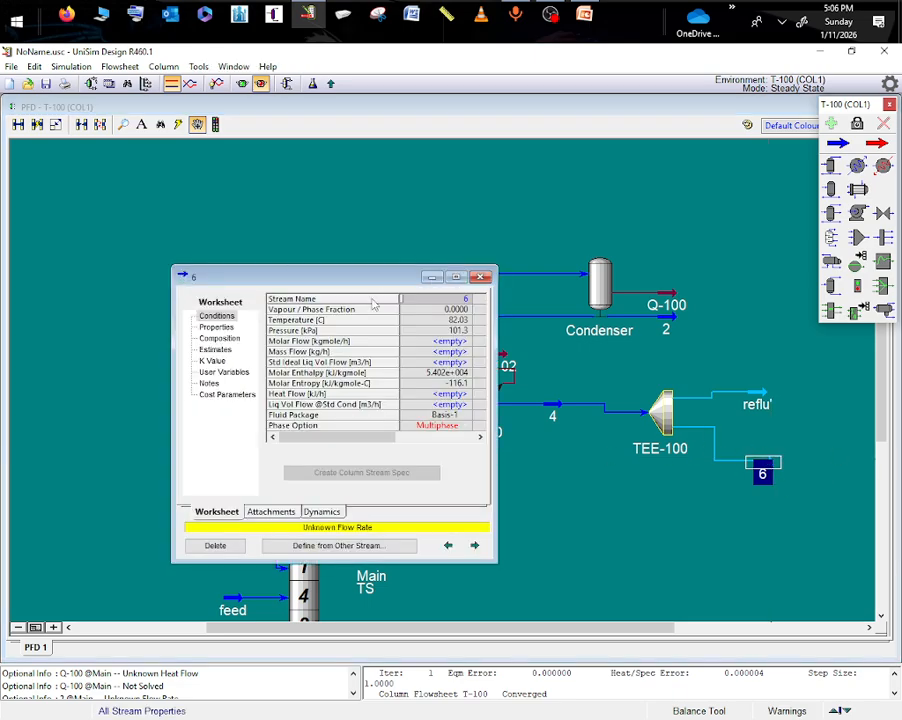
pyautogui.click(465, 299)
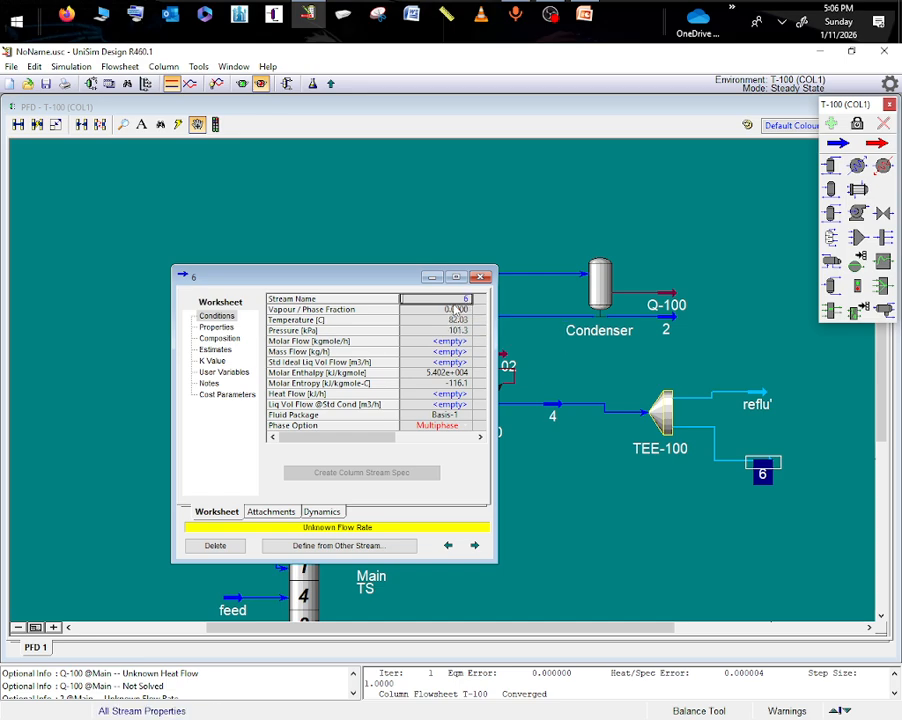
pyautogui.write('distilate')
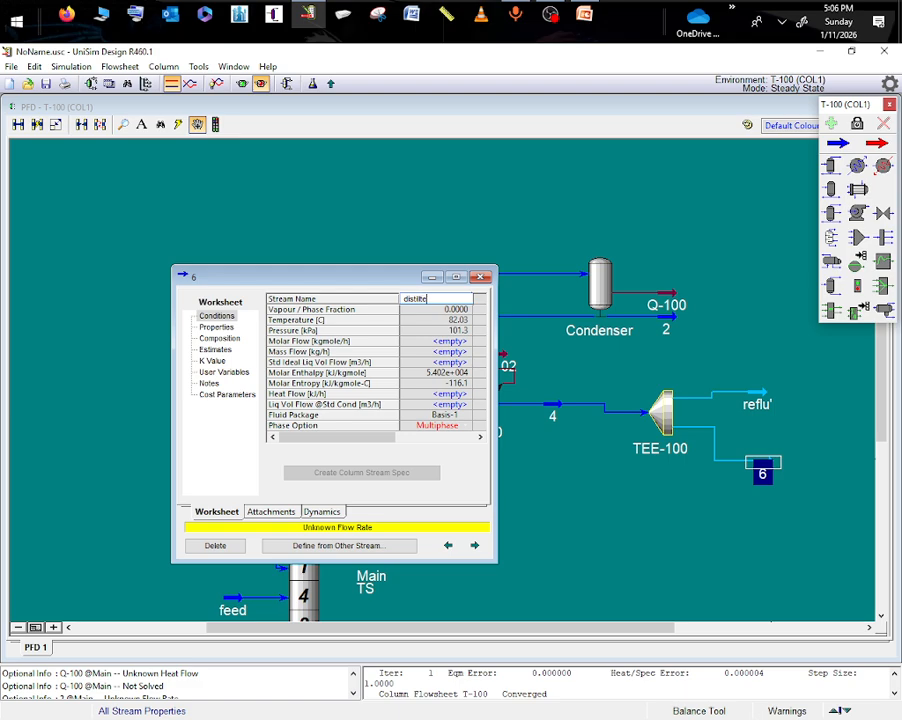
pyautogui.press('Return')
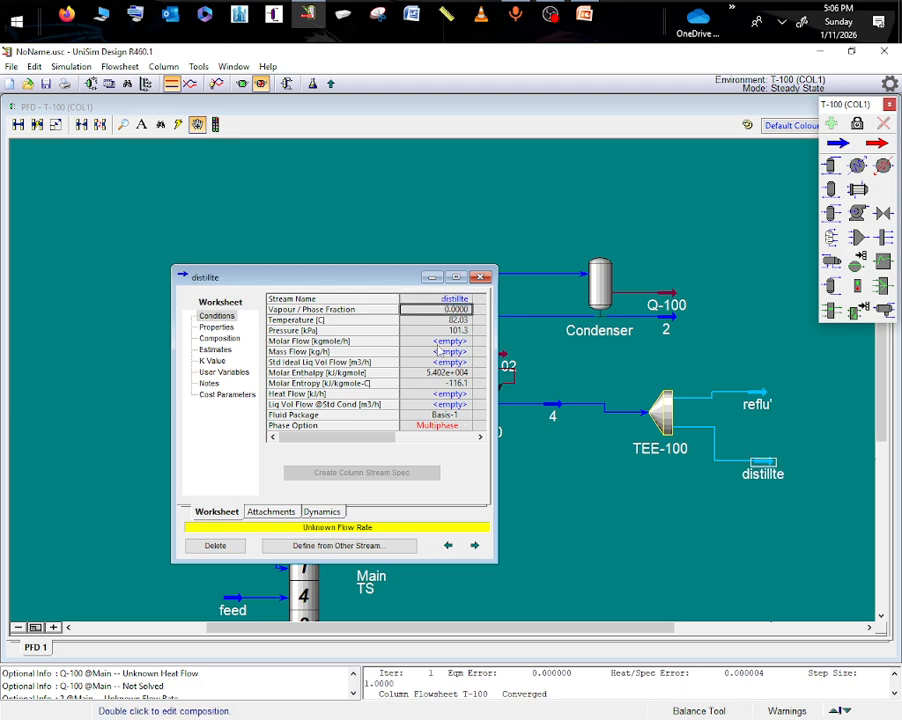
pyautogui.click(451, 351)
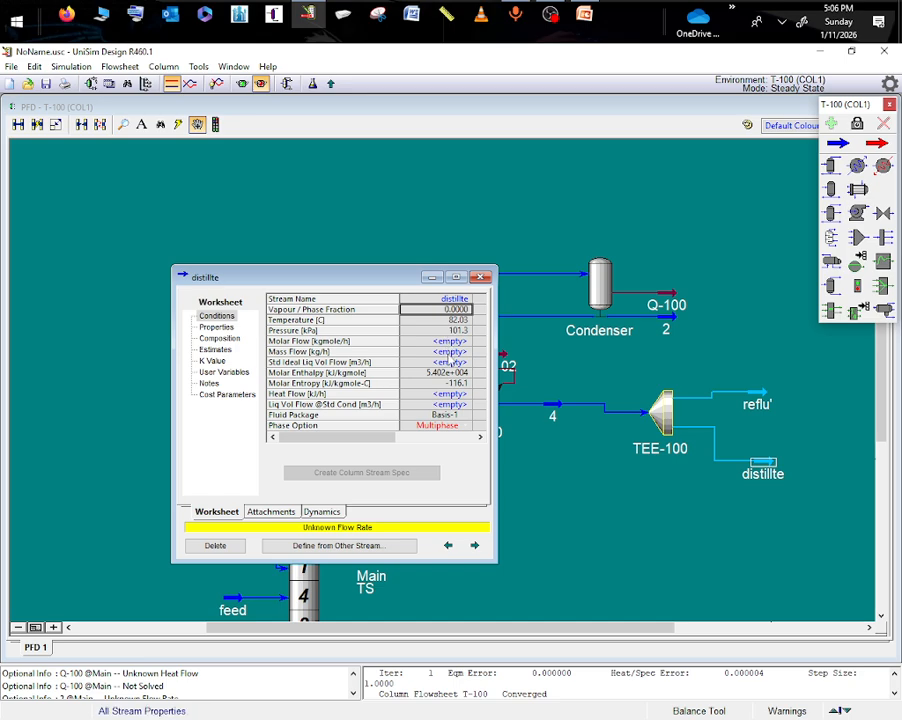
pyautogui.write('163')
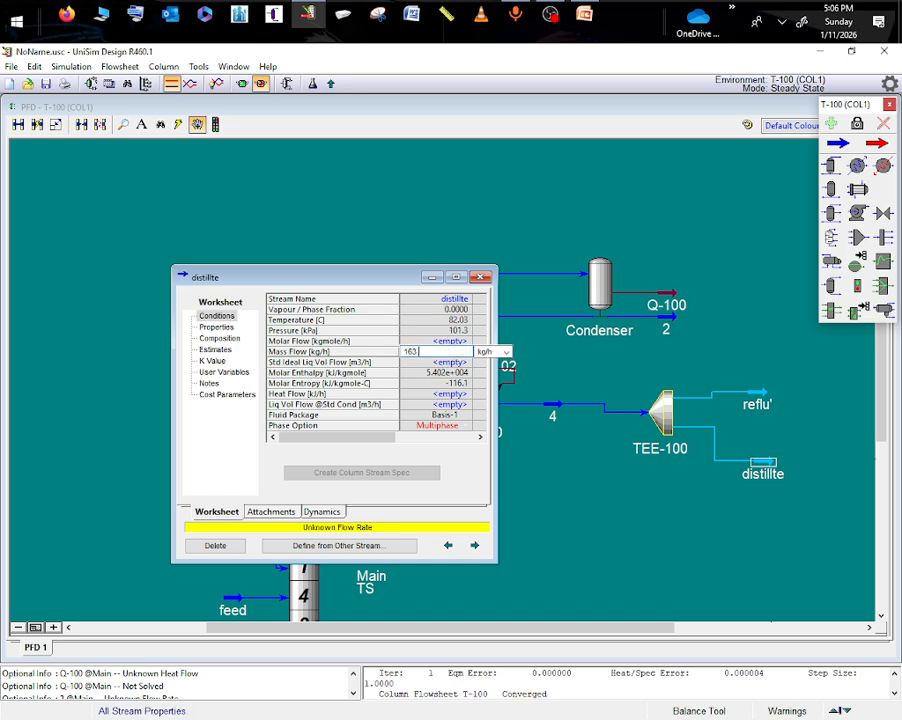
pyautogui.write('.5')
pyautogui.press('Return')
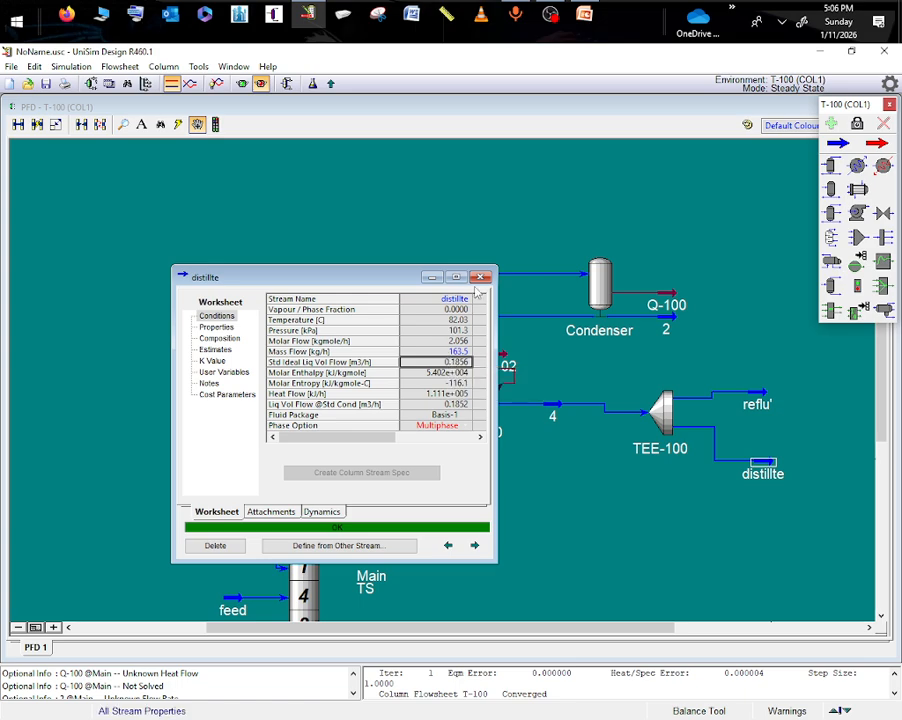
pyautogui.click(480, 277)
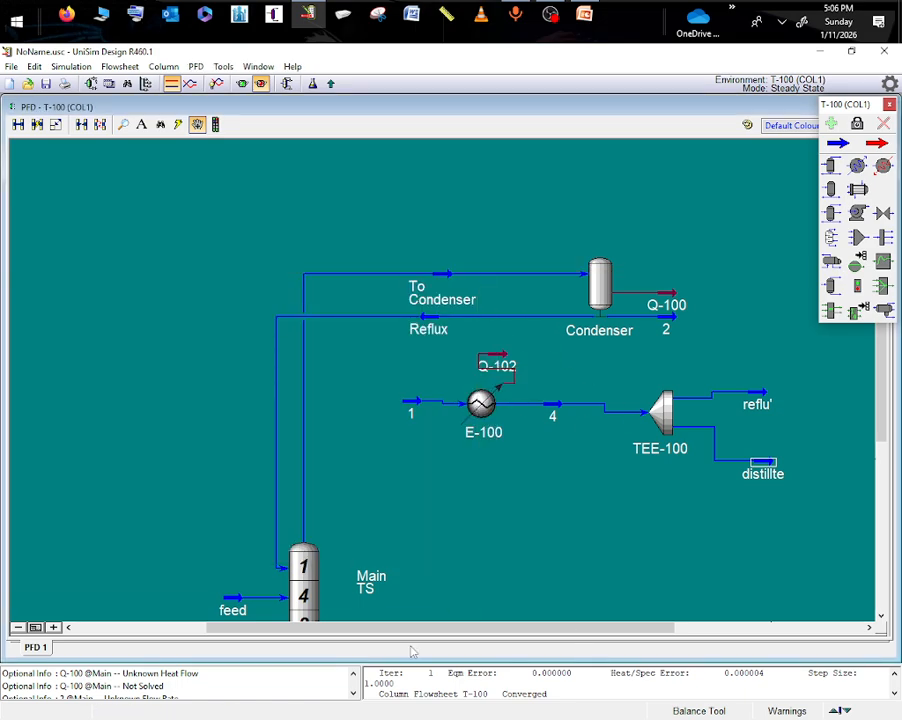
# - Compare the mole-fraction composition of the distillte stream with that of condenser product stream 2
pyautogui.moveTo(420, 627); pyautogui.dragTo(522, 649)
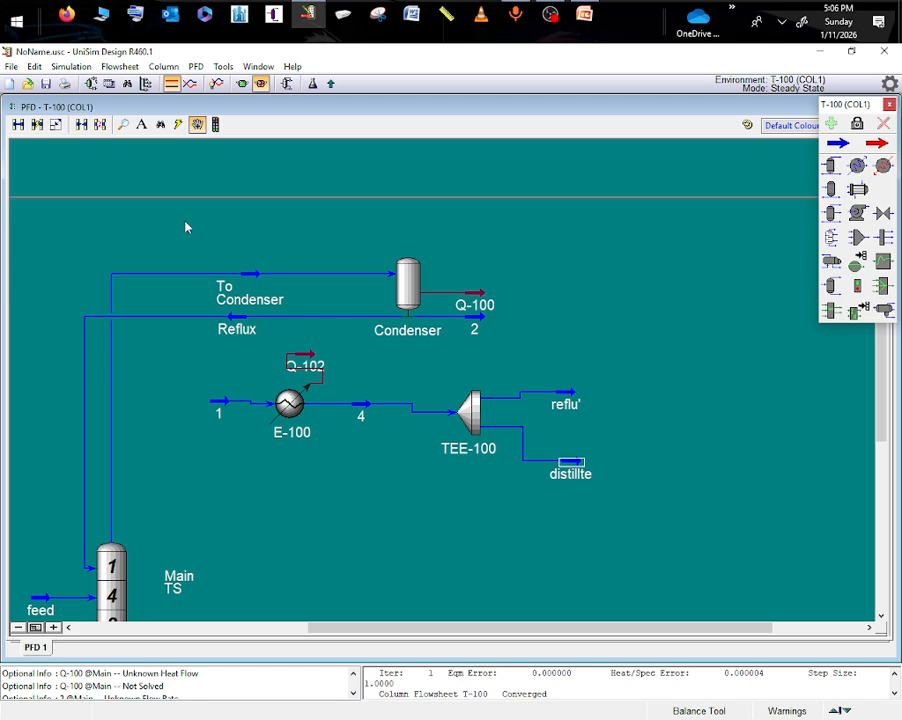
pyautogui.moveTo(567, 476)
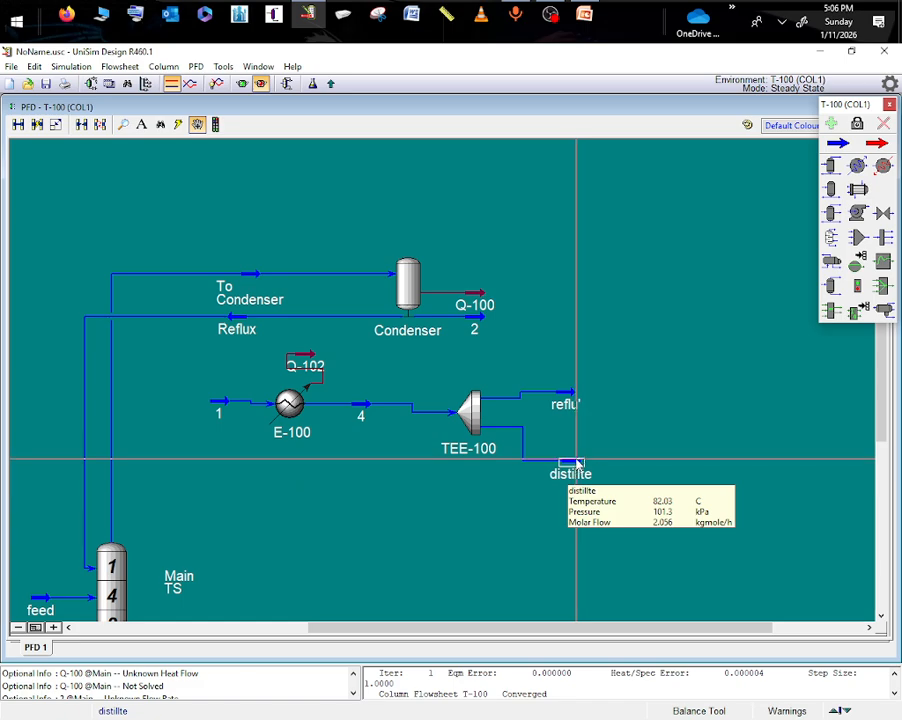
pyautogui.doubleClick(575, 463)
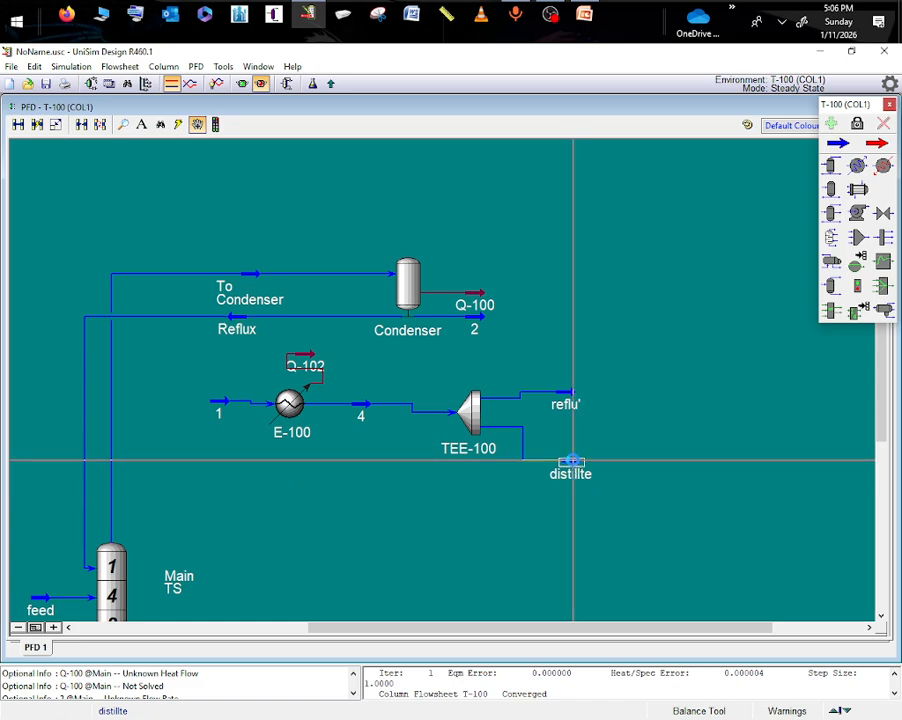
pyautogui.click(236, 354)
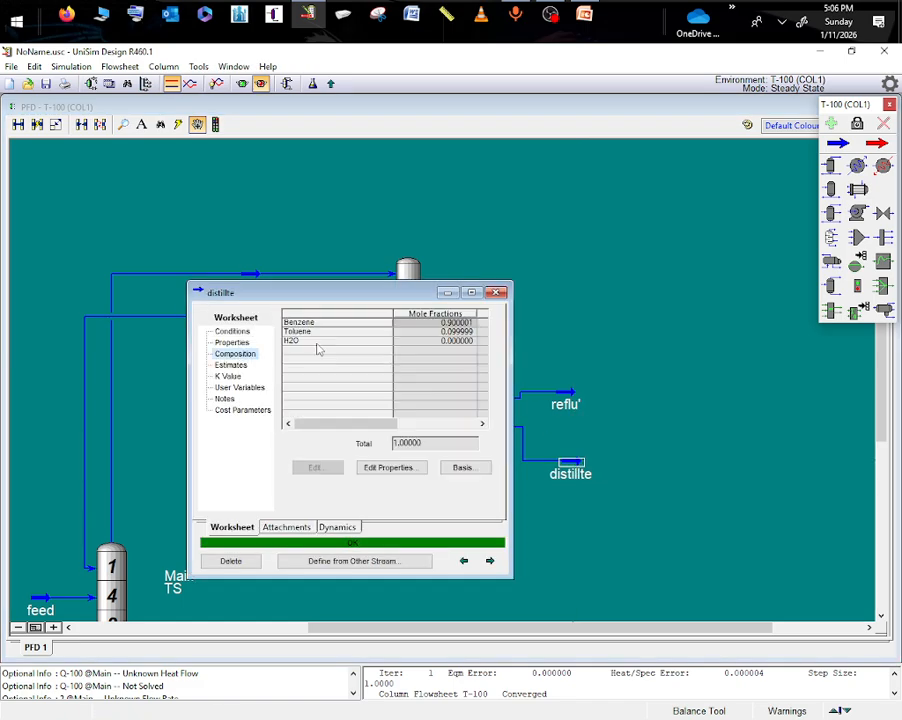
pyautogui.moveTo(313, 299); pyautogui.dragTo(159, 277)
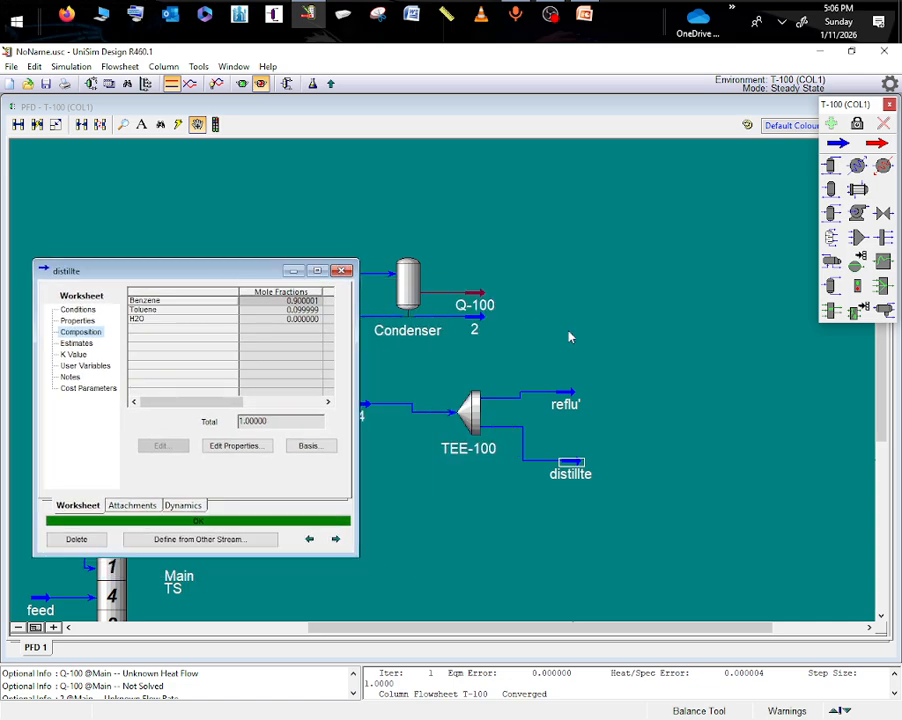
pyautogui.doubleClick(483, 325)
pyautogui.click(205, 323)
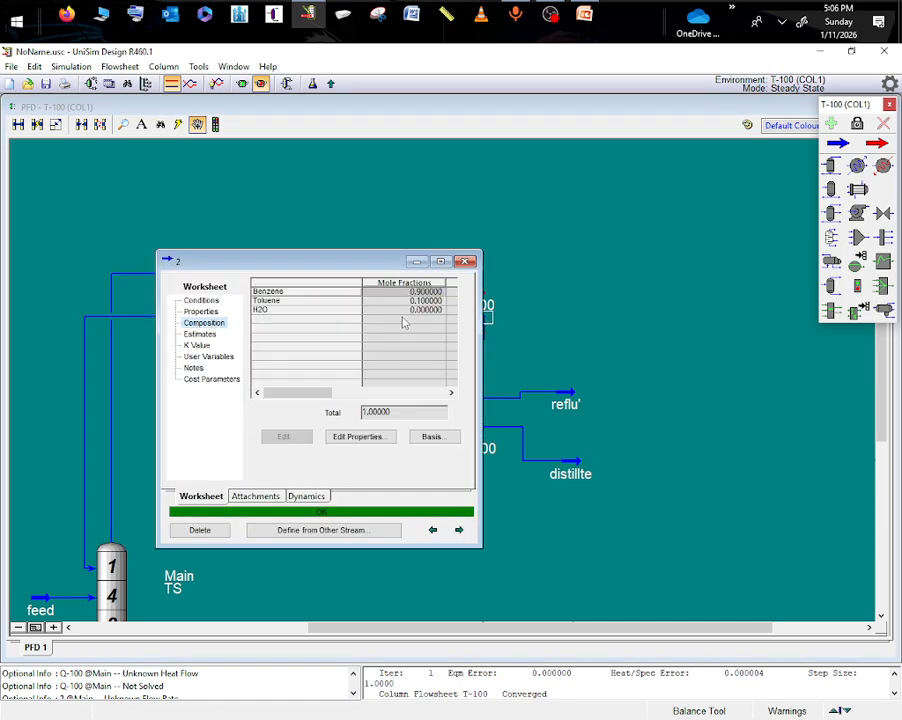
pyautogui.click(416, 262)
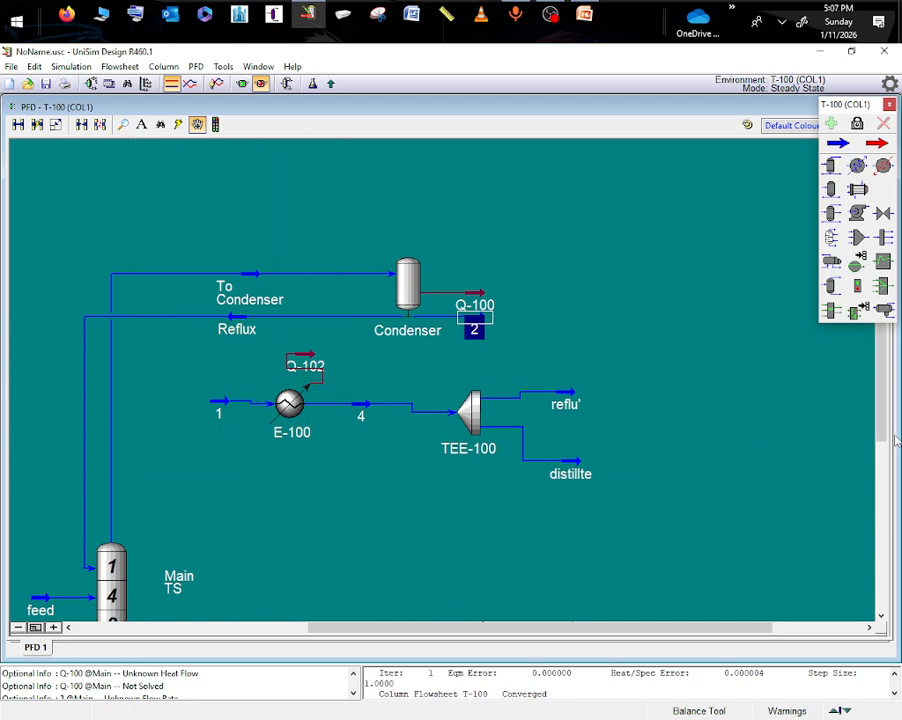
# - Add a heat exchanger to the flowsheet below cooler E-100 and change its icon to the third exchanger symbol
pyautogui.scroll(-2, 881, 440)
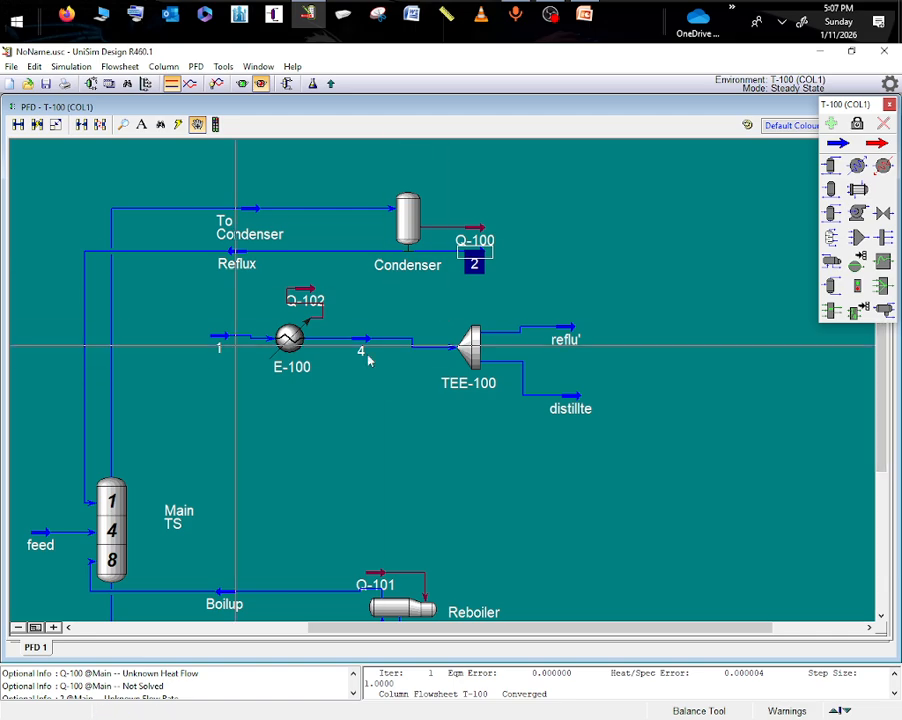
pyautogui.click(857, 189)
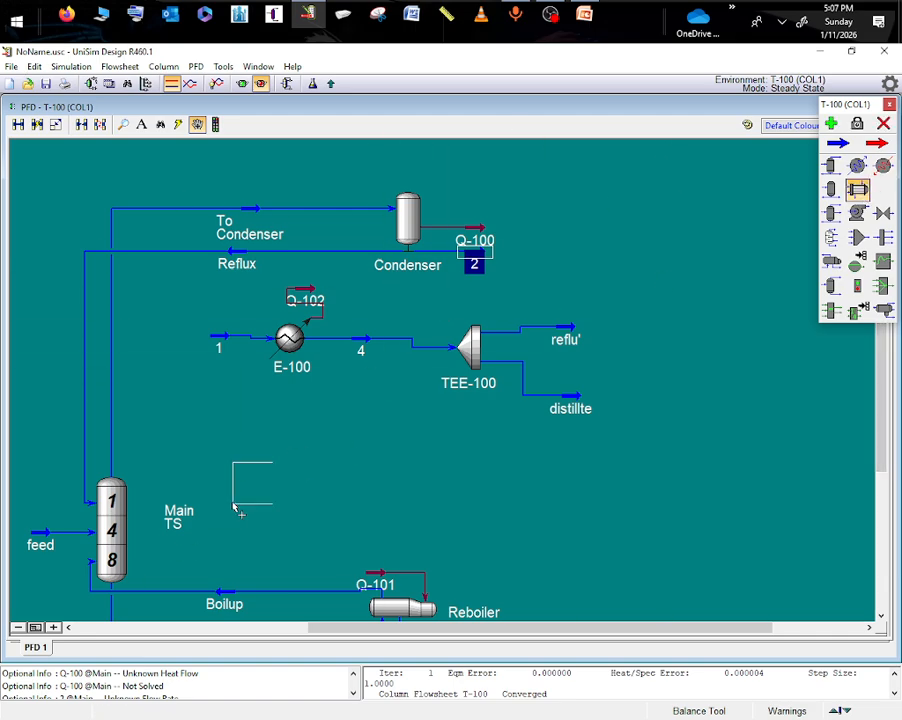
pyautogui.click(290, 466)
pyautogui.rightClick(310, 456)
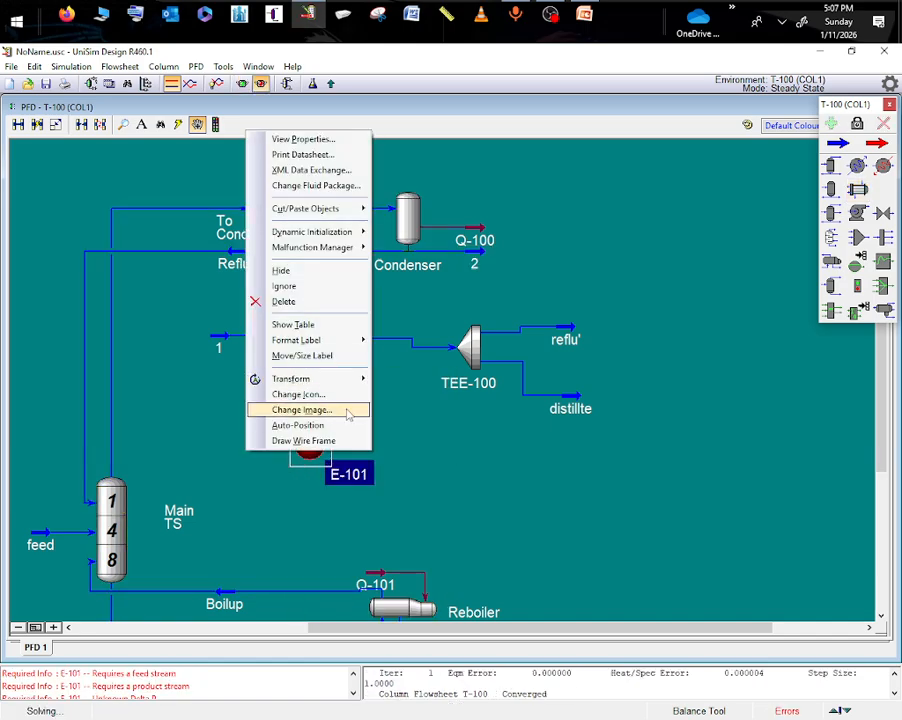
pyautogui.click(320, 394)
pyautogui.click(434, 382)
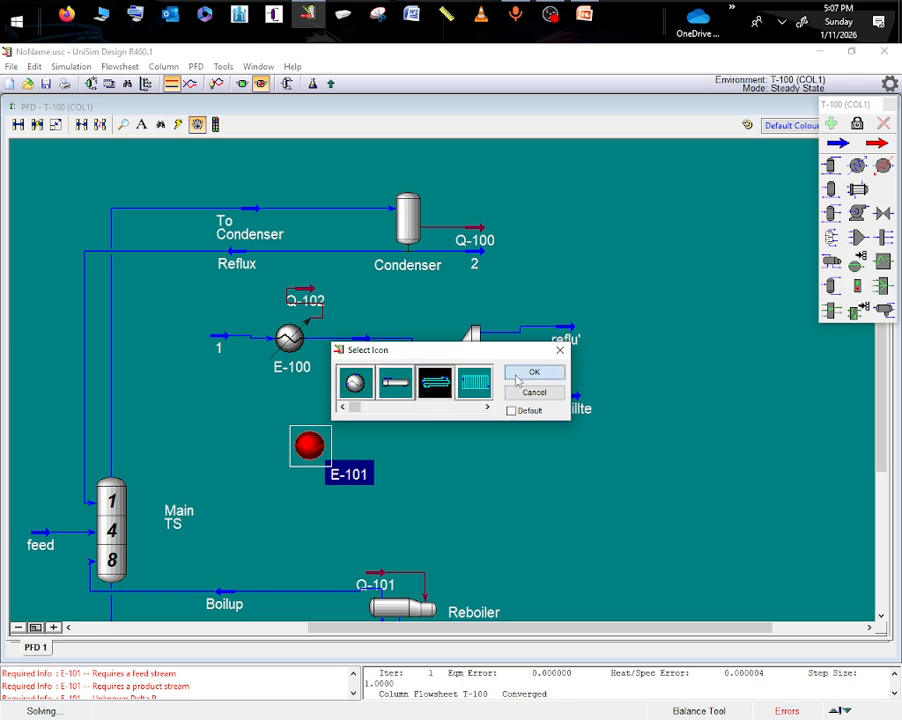
pyautogui.click(522, 374)
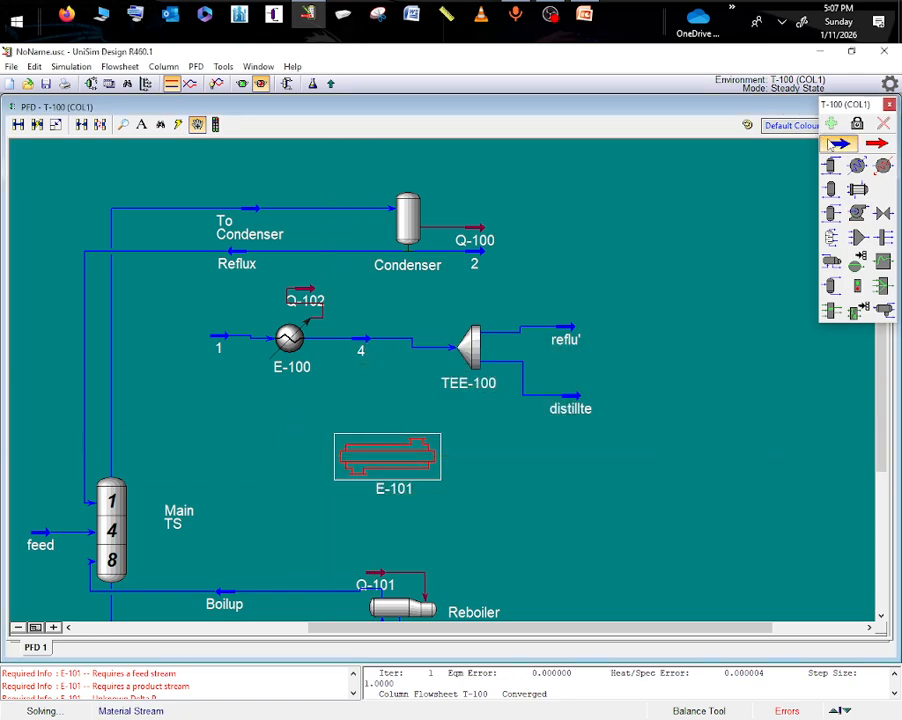
# - Place two material streams beside exchanger E-101, one before its inlet end and one near its outlet end
pyautogui.click(836, 143)
pyautogui.click(234, 438)
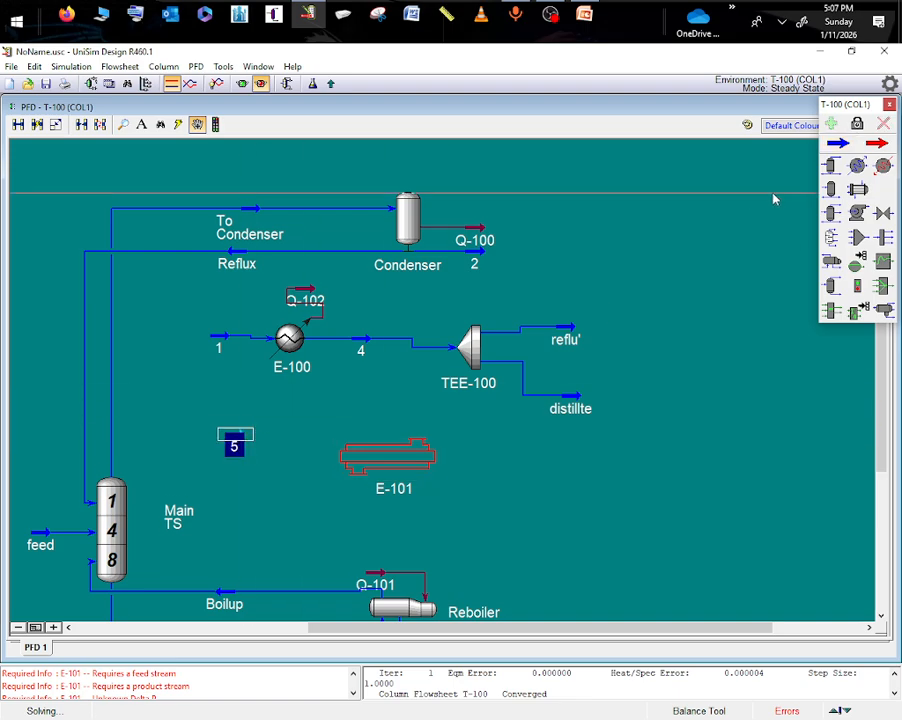
pyautogui.click(836, 143)
pyautogui.click(469, 492)
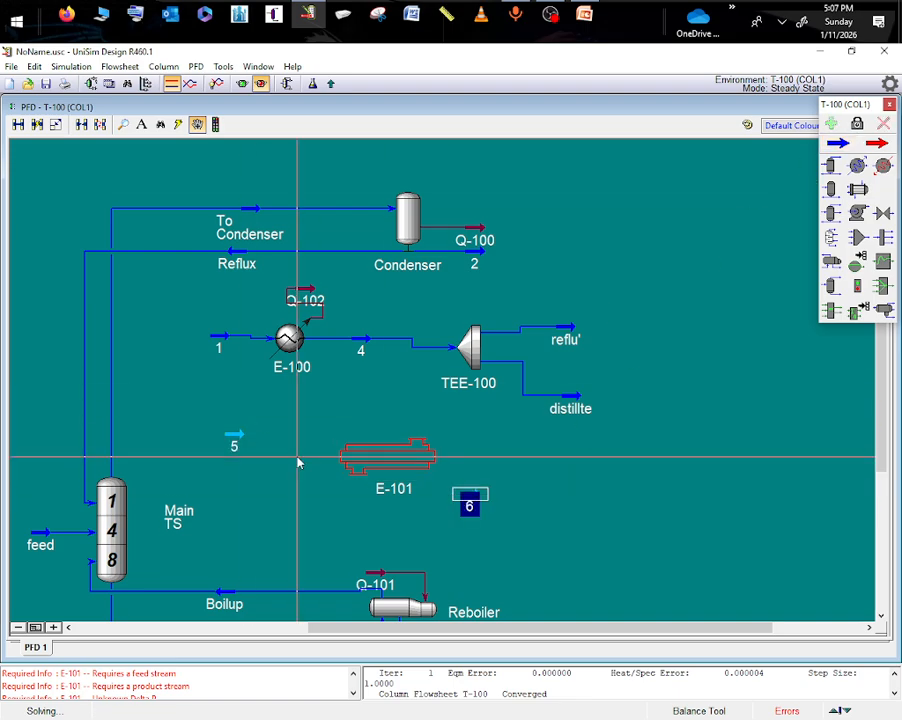
# - Rename the new material stream 5 beside exchanger E-101 as cooling wter
pyautogui.doubleClick(236, 437)
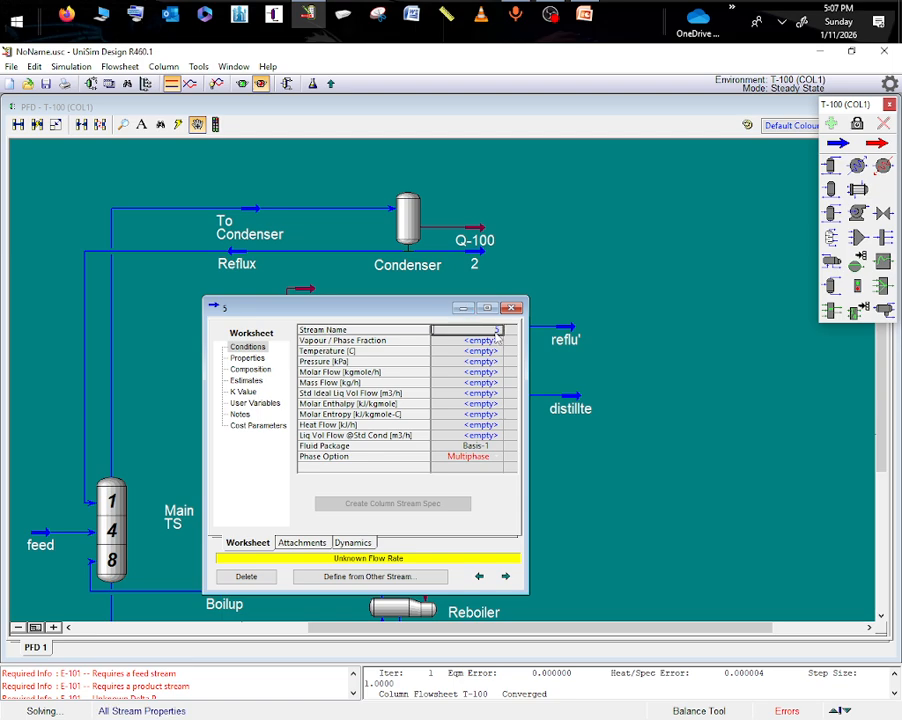
pyautogui.write('cooling w')
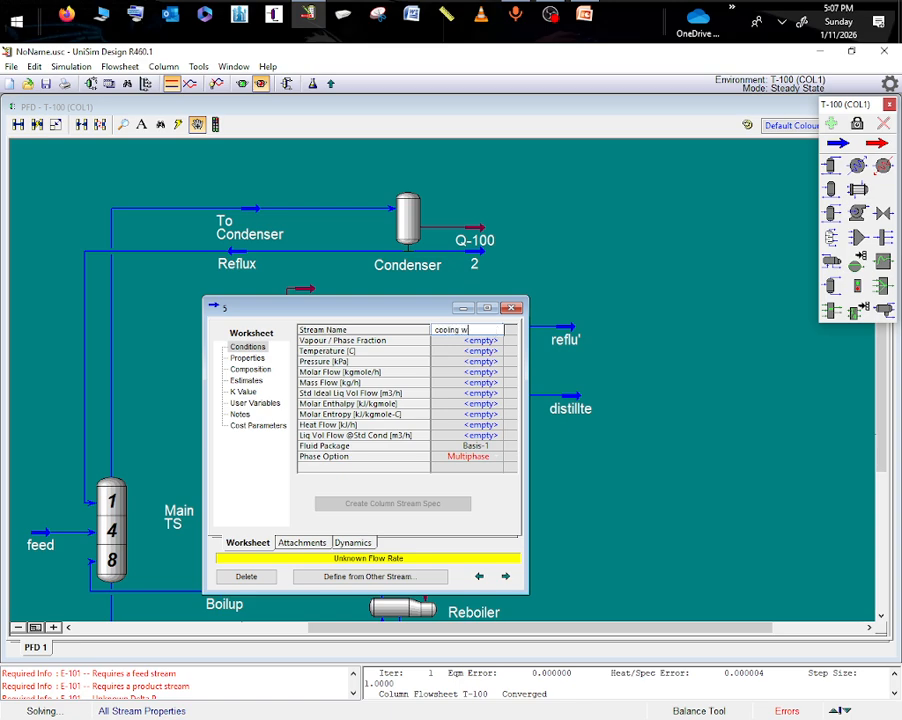
pyautogui.write('ter')
pyautogui.click(497, 340)
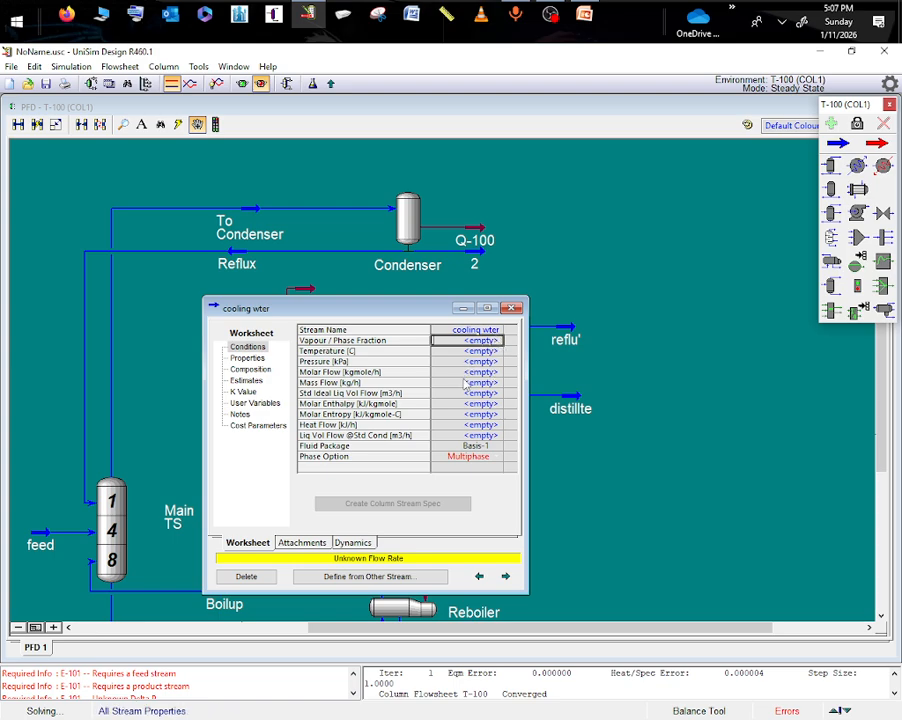
# - Set the temperature of the cooling wter stream to 25 °C and its pressure to 1 atm
pyautogui.press('Down')
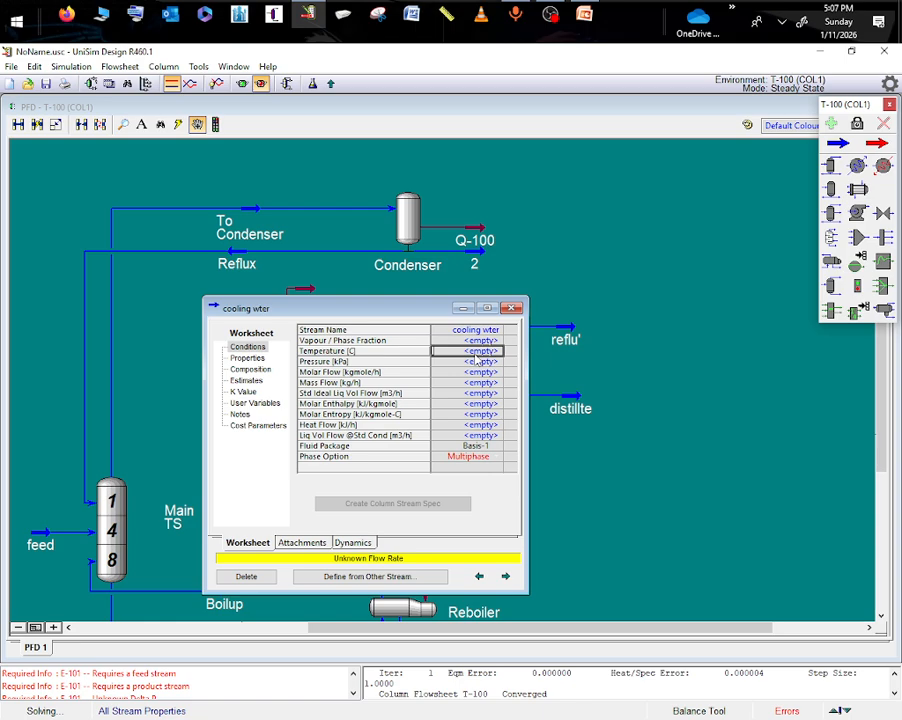
pyautogui.write('25')
pyautogui.press('Return')
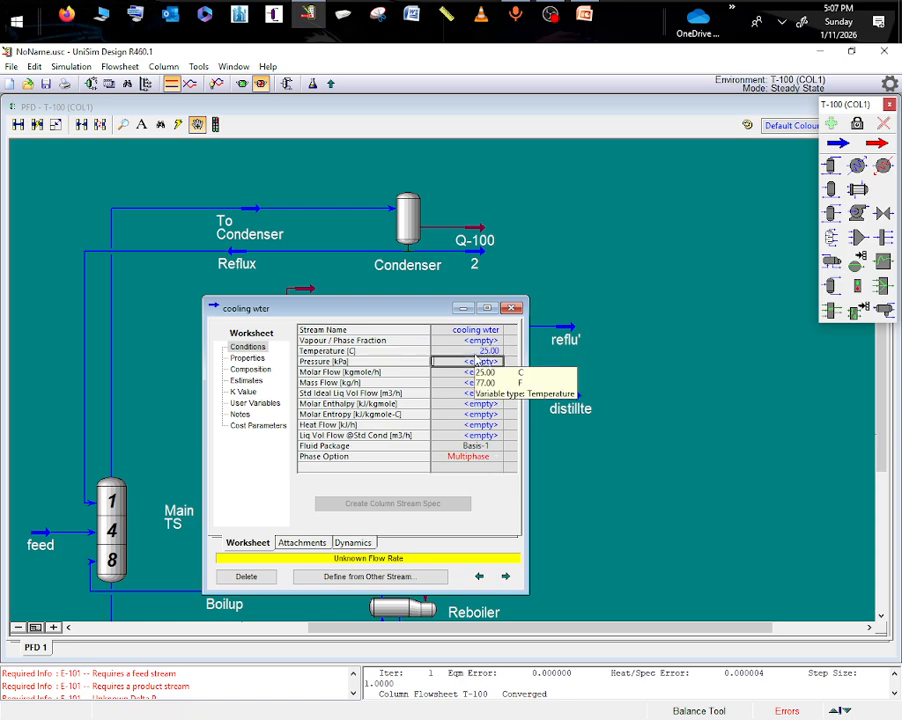
pyautogui.write('1')
pyautogui.click(533, 362)
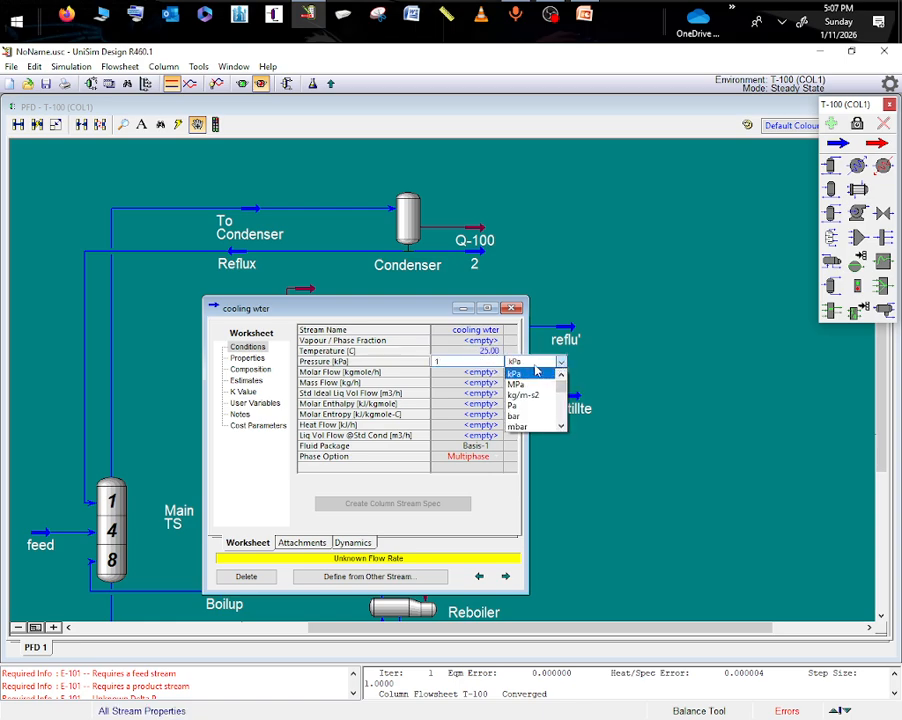
pyautogui.scroll(-1, 518, 413)
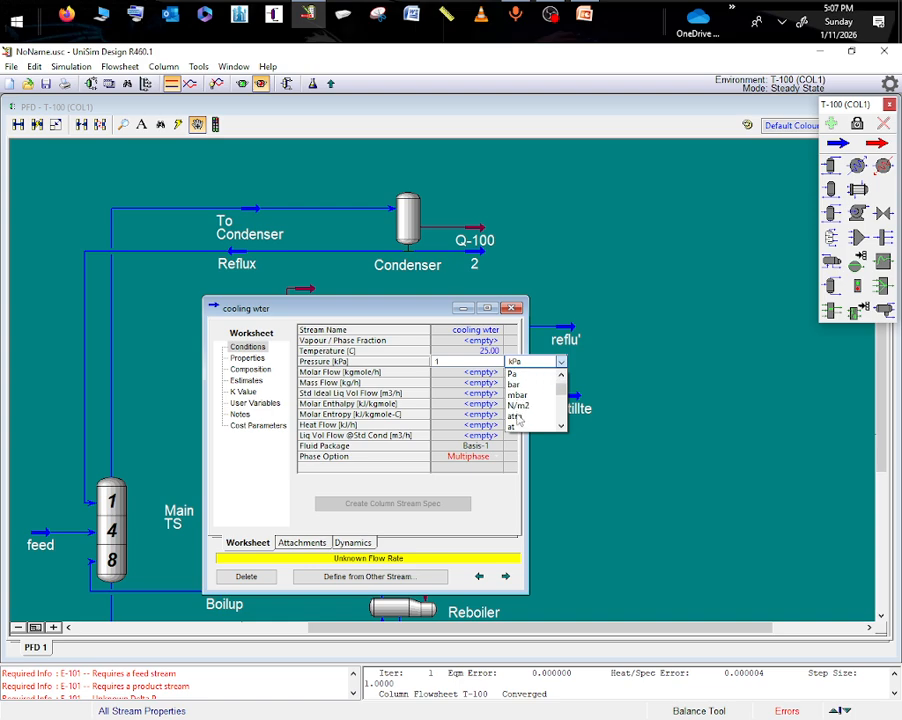
pyautogui.click(516, 416)
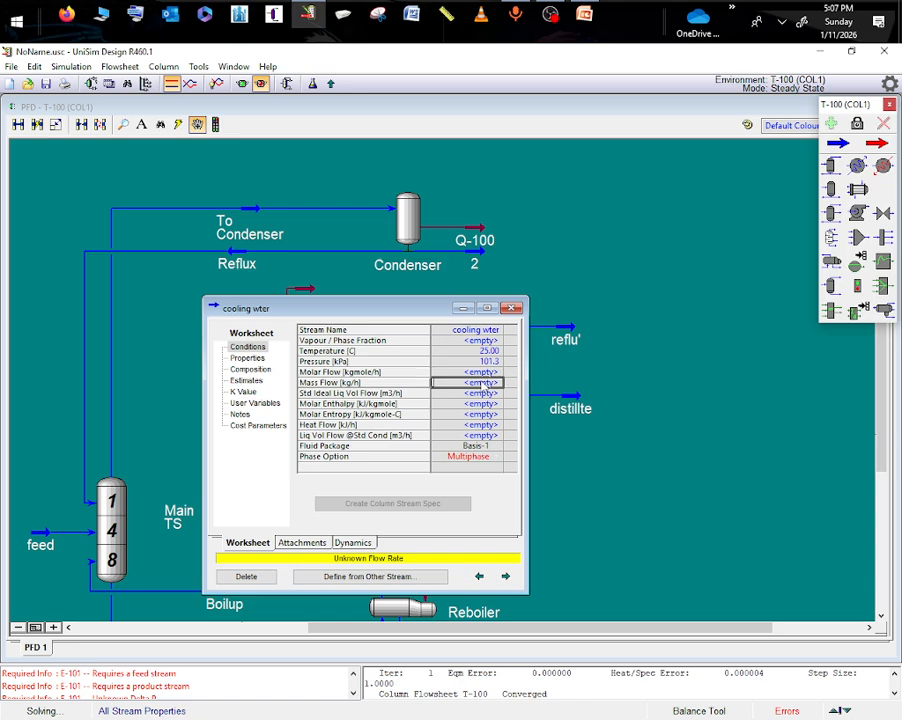
# - Set the cooling wter mass flow to 700 kg/h and its composition to an H2O mole fraction of 1
pyautogui.write('7')
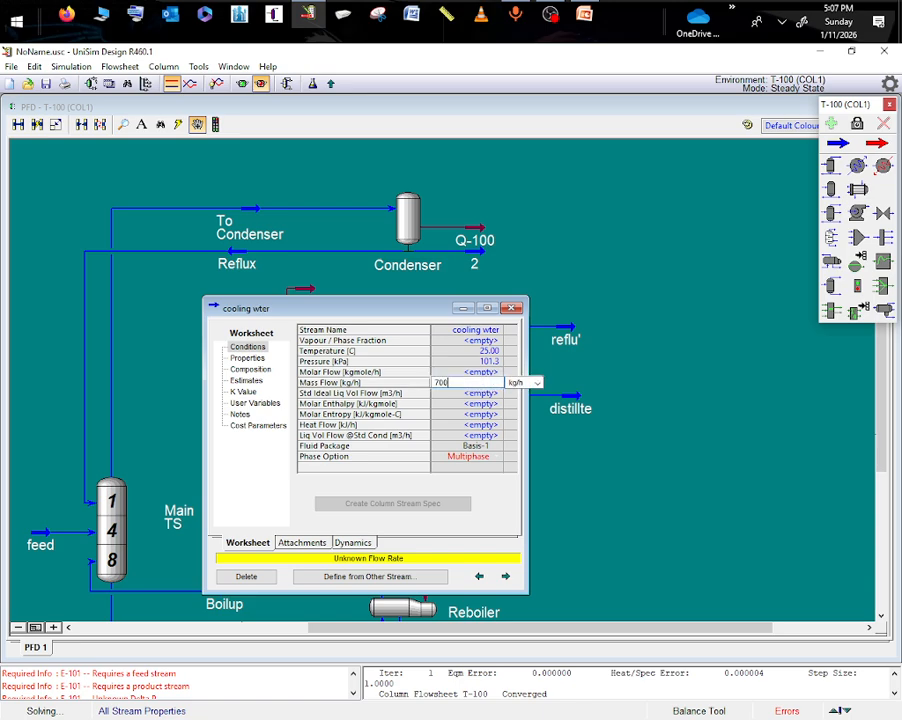
pyautogui.write('00')
pyautogui.press('Return')
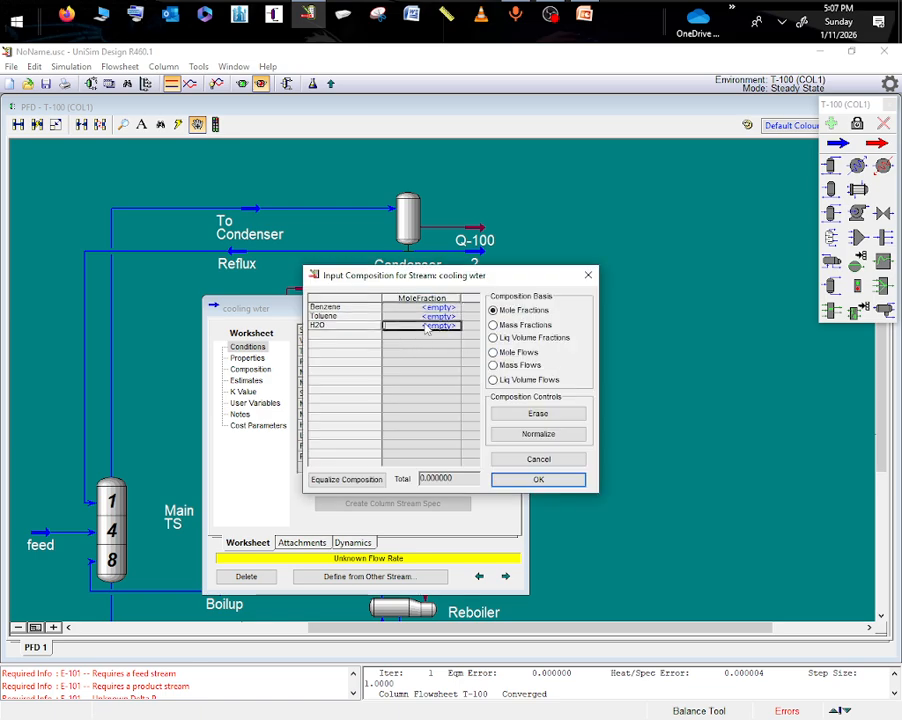
pyautogui.write('1')
pyautogui.press('Return')
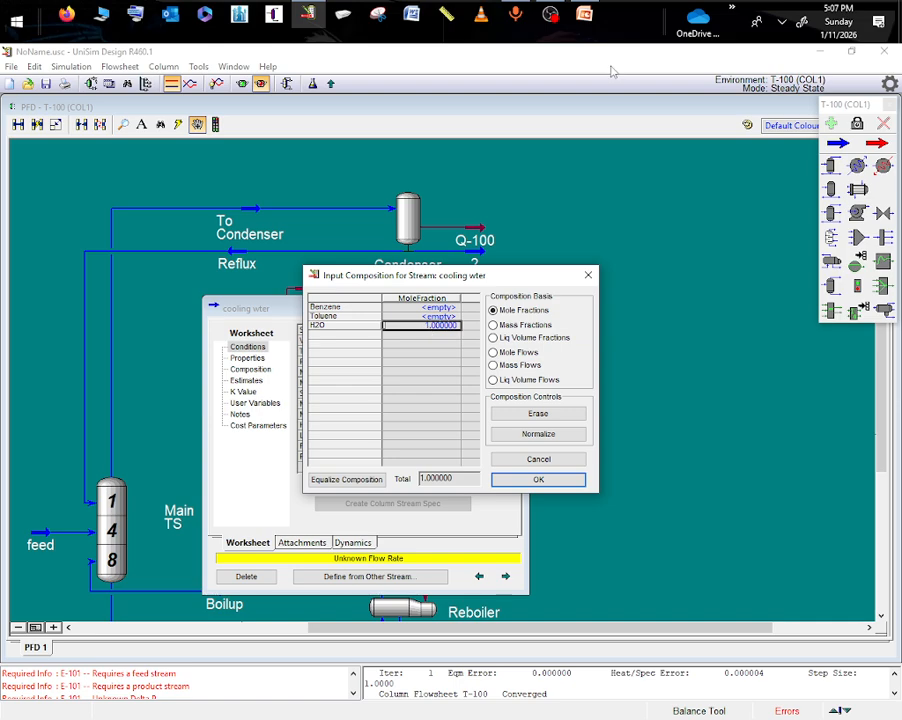
pyautogui.click(536, 432)
pyautogui.click(537, 477)
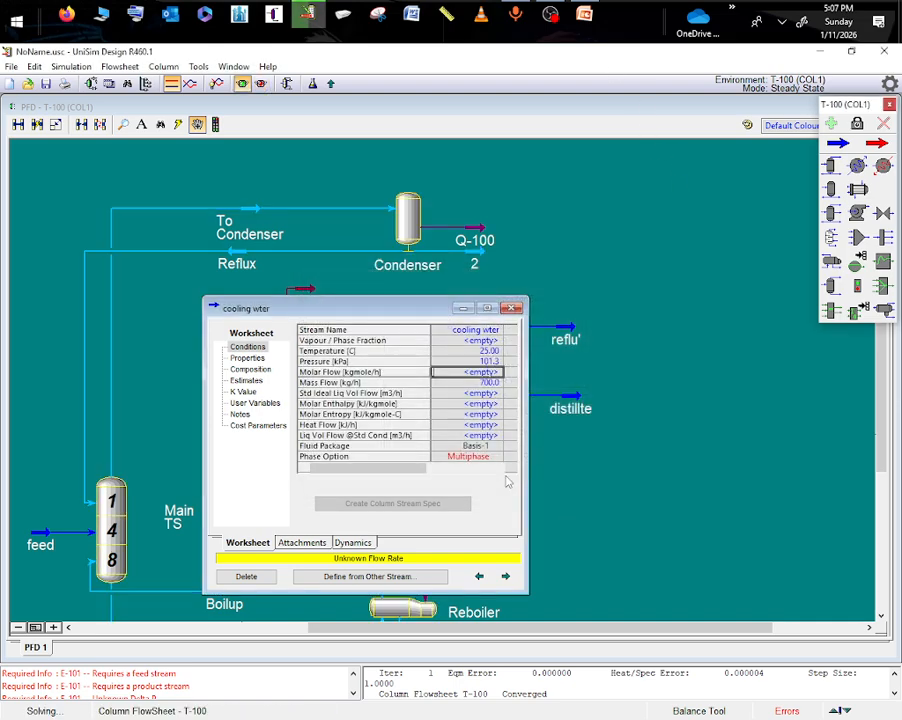
pyautogui.click(463, 307)
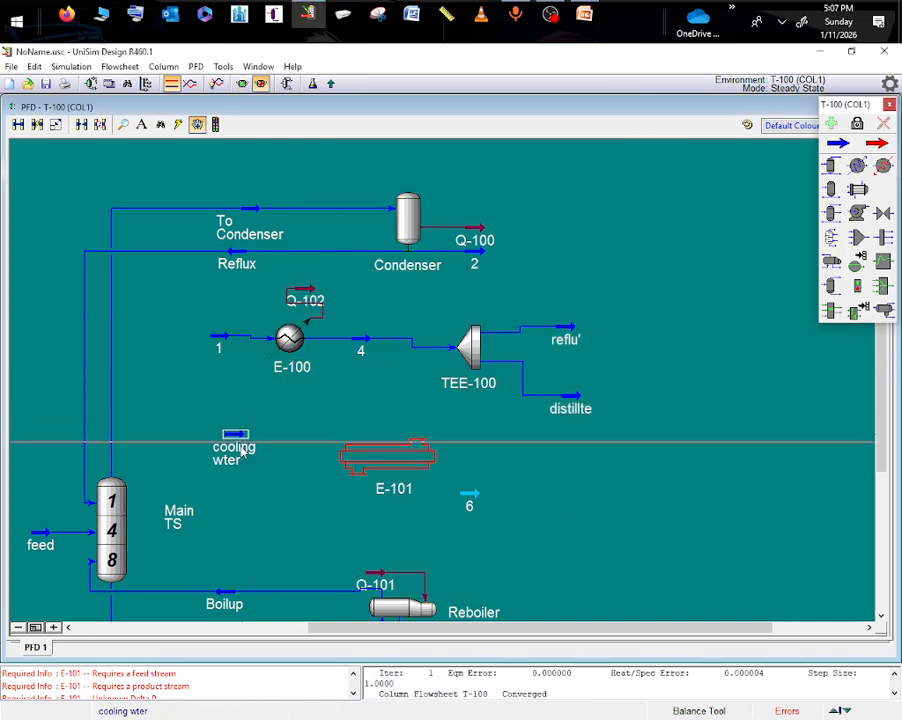
# - Move exchanger E-101 closer to cooling wter and connect cooling wter as its tube-side inlet and stream 6 as its tube-side outlet
pyautogui.moveTo(366, 458)
pyautogui.mouseDown()
pyautogui.moveTo(326, 460)
pyautogui.moveTo(358, 466)
pyautogui.mouseUp()
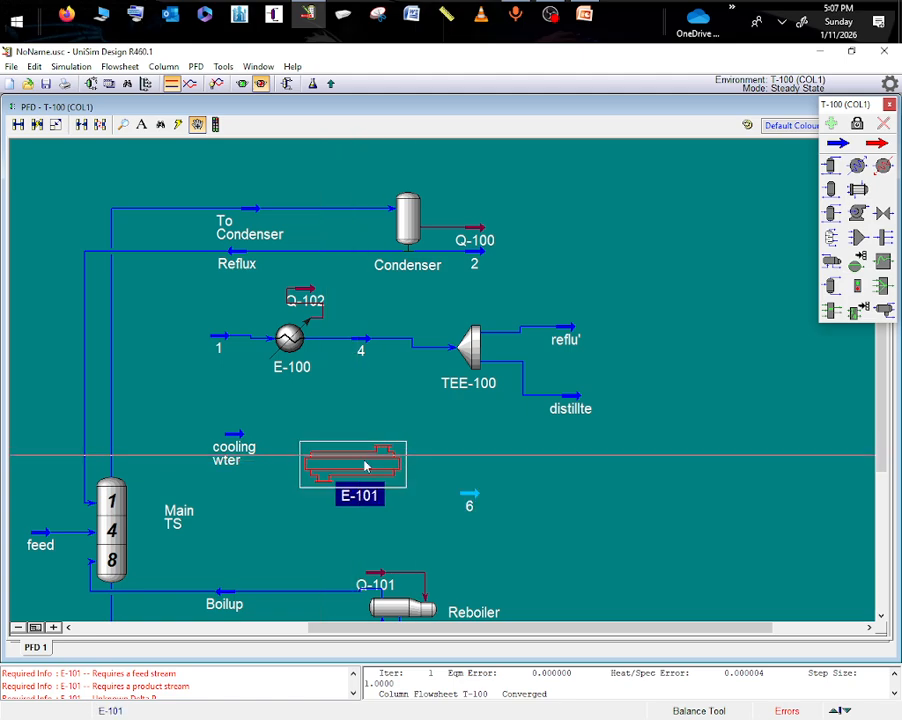
pyautogui.doubleClick(369, 466)
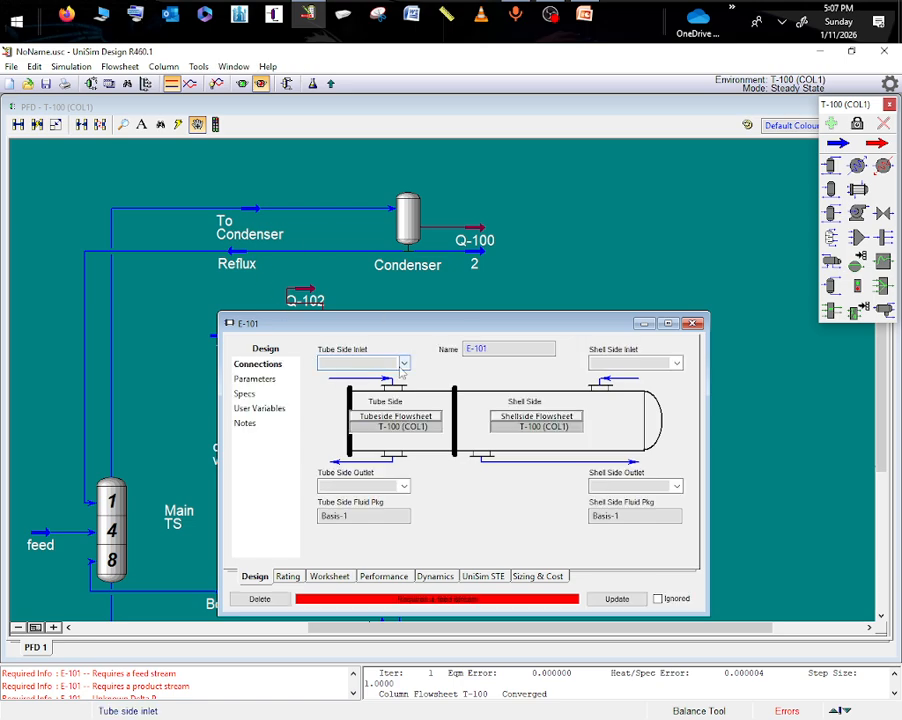
pyautogui.click(403, 364)
pyautogui.click(344, 386)
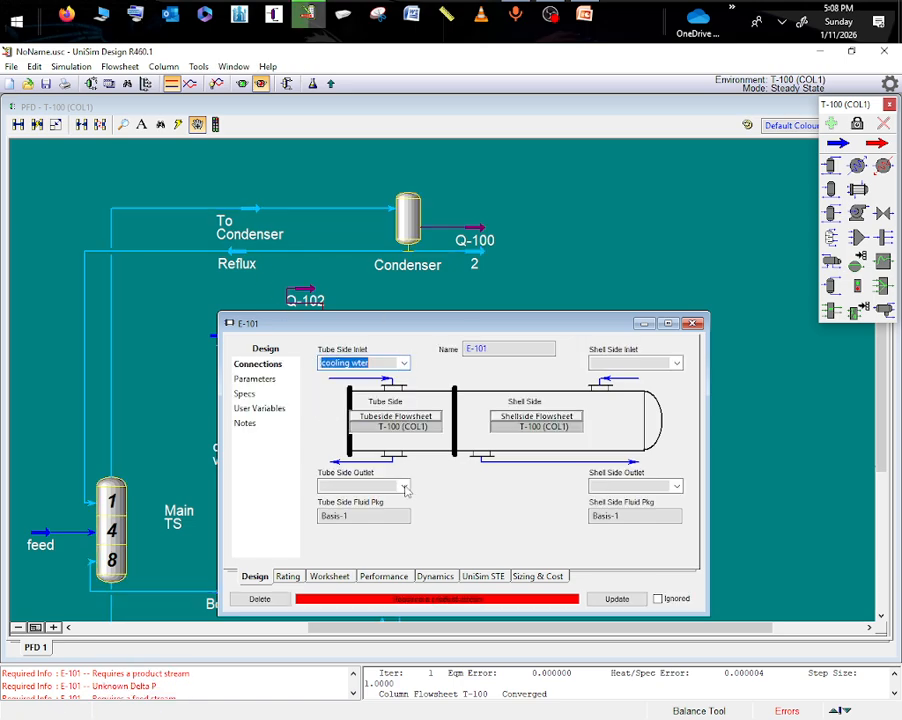
pyautogui.moveTo(405, 330); pyautogui.dragTo(507, 143)
pyautogui.click(506, 299)
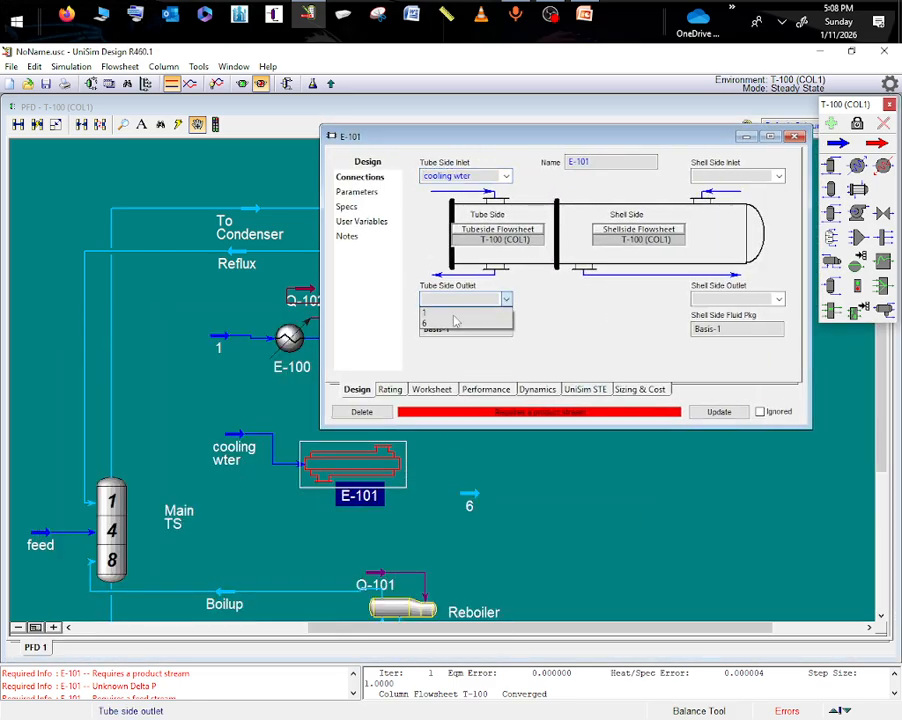
pyautogui.click(448, 312)
pyautogui.click(522, 497)
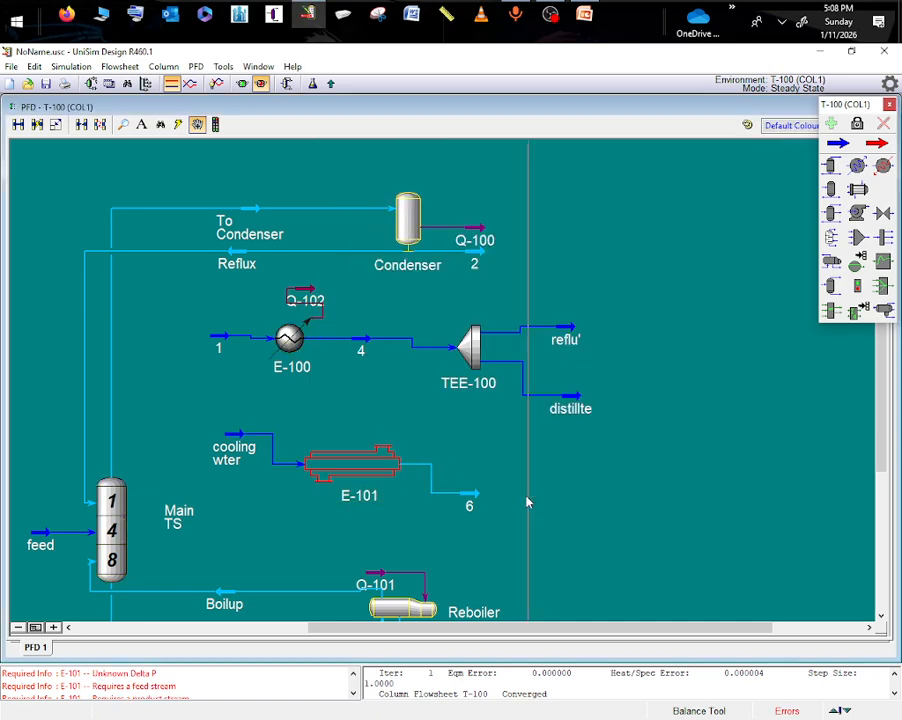
# - Delete cooler E-100 and its energy stream Q-102 from the flowsheet
pyautogui.click(300, 343)
pyautogui.press('Delete')
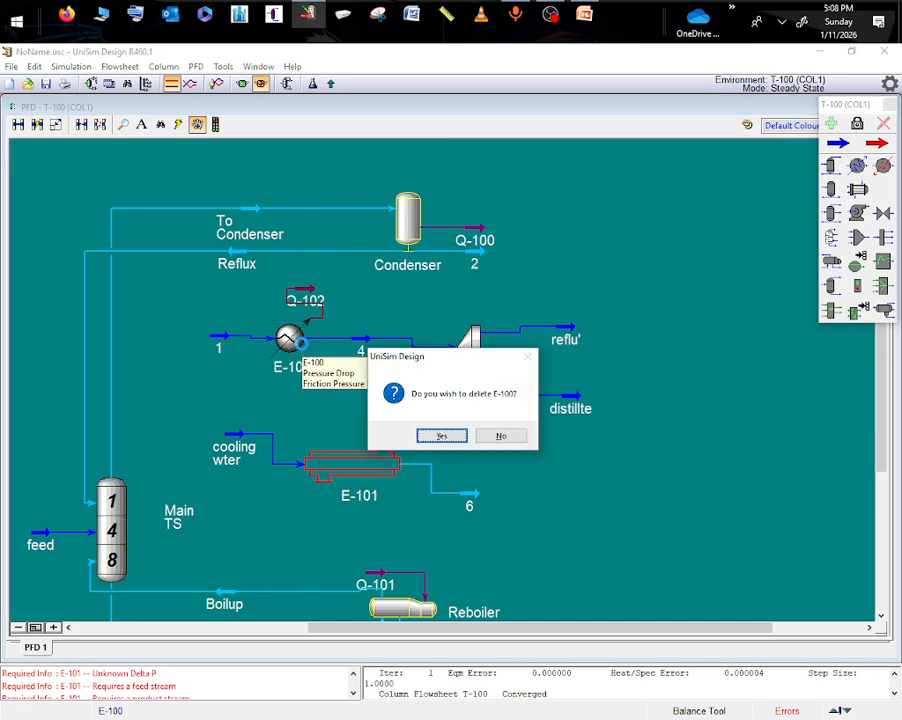
pyautogui.click(441, 436)
pyautogui.click(286, 299)
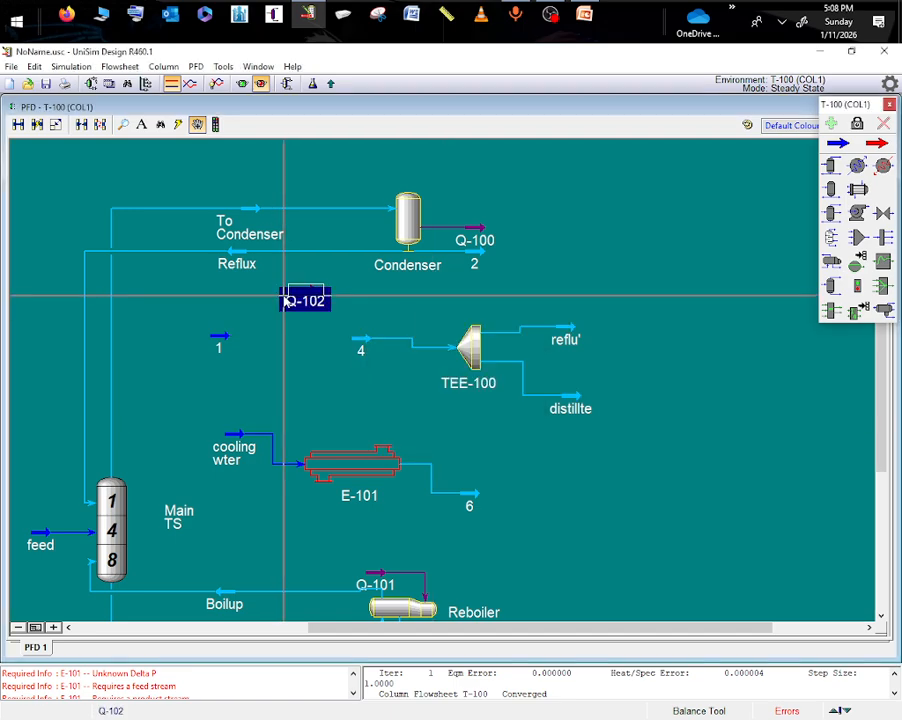
pyautogui.press('Delete')
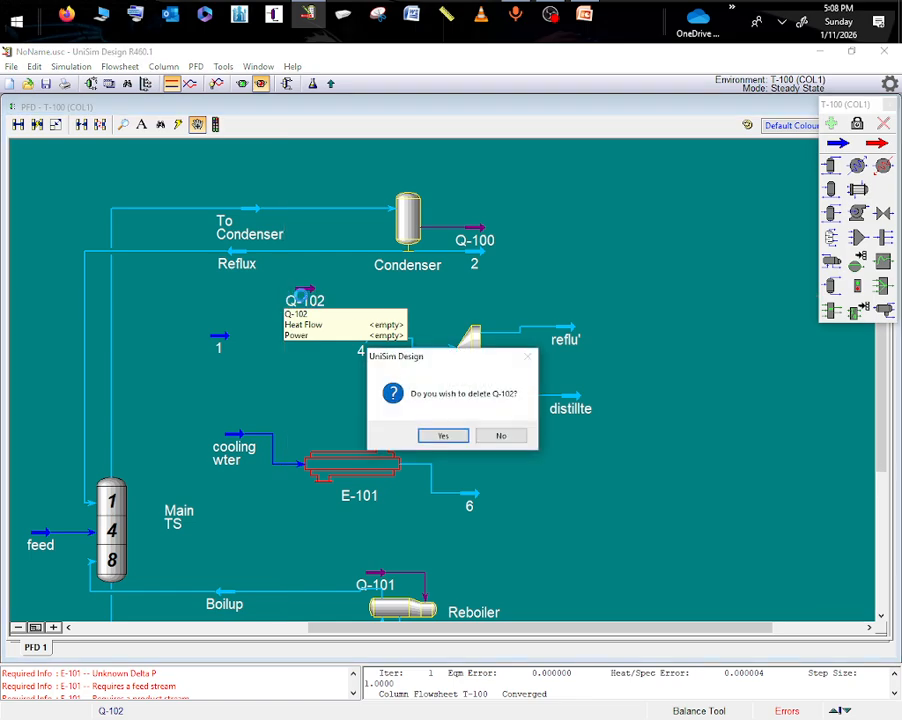
pyautogui.click(440, 437)
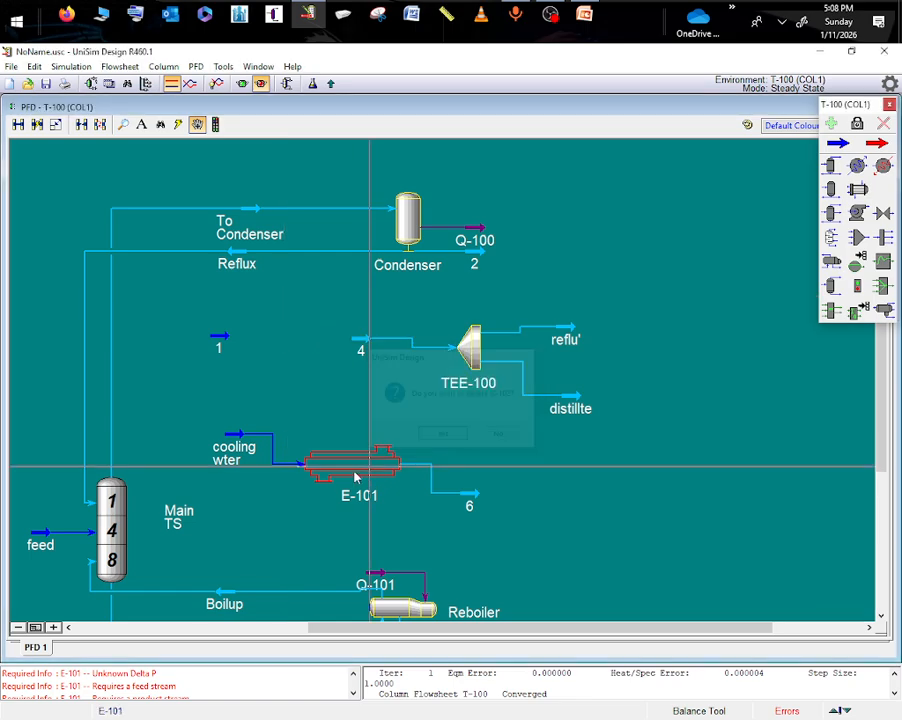
# - Connect stream 1 as the shell-side inlet and stream 4 as the shell-side outlet of exchanger E-101
pyautogui.doubleClick(354, 470)
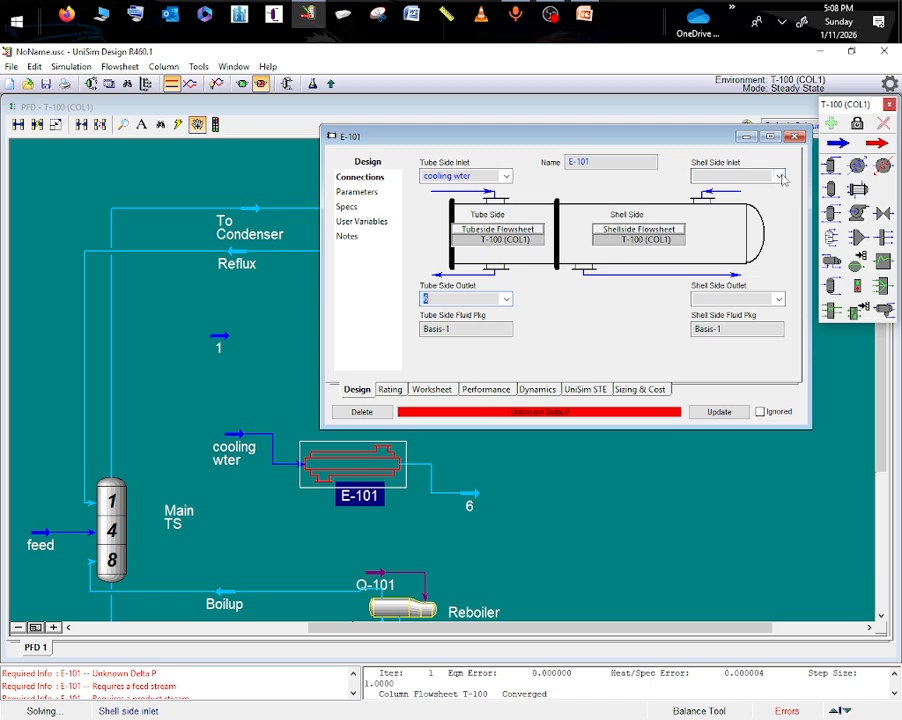
pyautogui.click(780, 176)
pyautogui.click(725, 185)
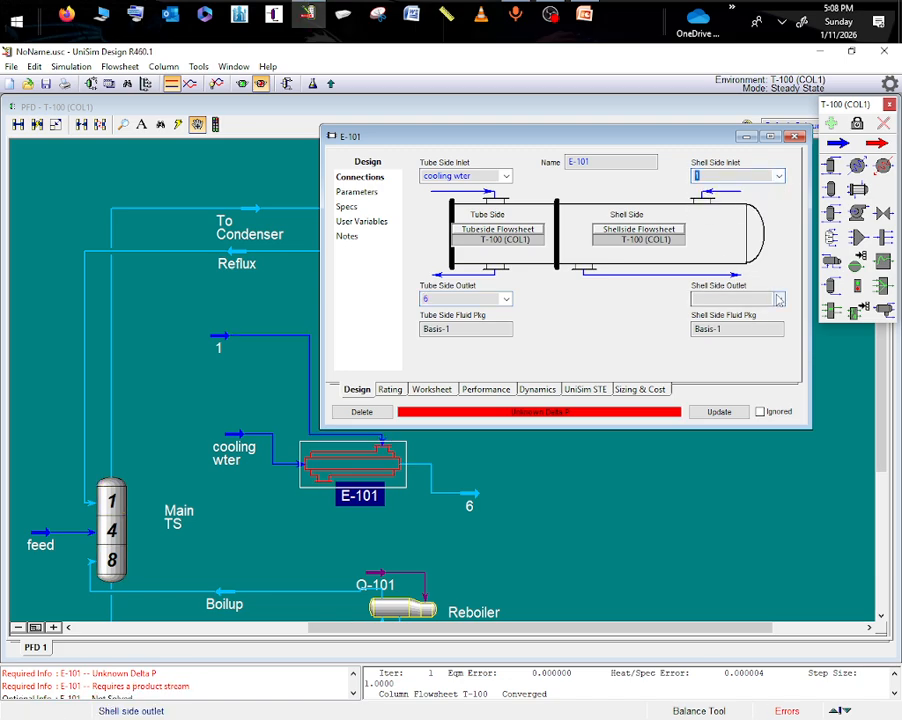
pyautogui.click(779, 299)
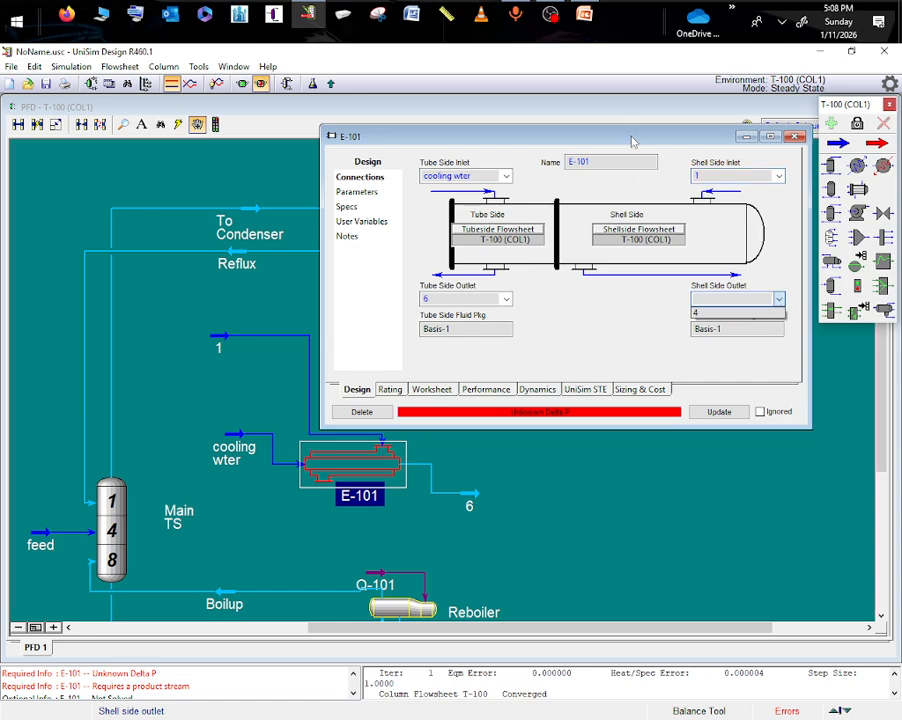
pyautogui.click(631, 141)
pyautogui.moveTo(604, 143); pyautogui.dragTo(516, 173)
pyautogui.click(692, 328)
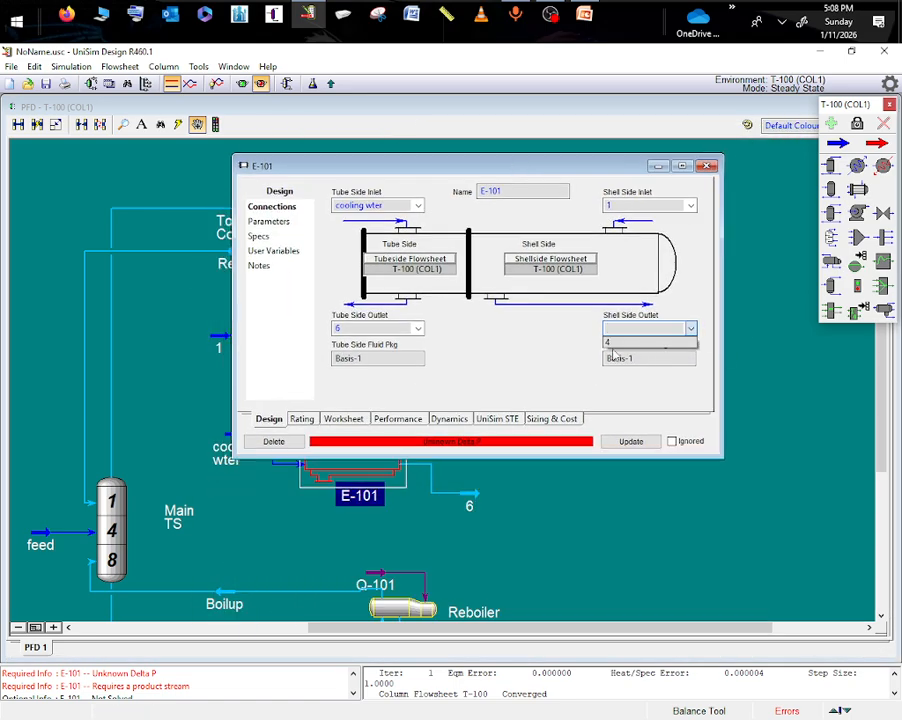
pyautogui.click(640, 341)
pyautogui.click(707, 165)
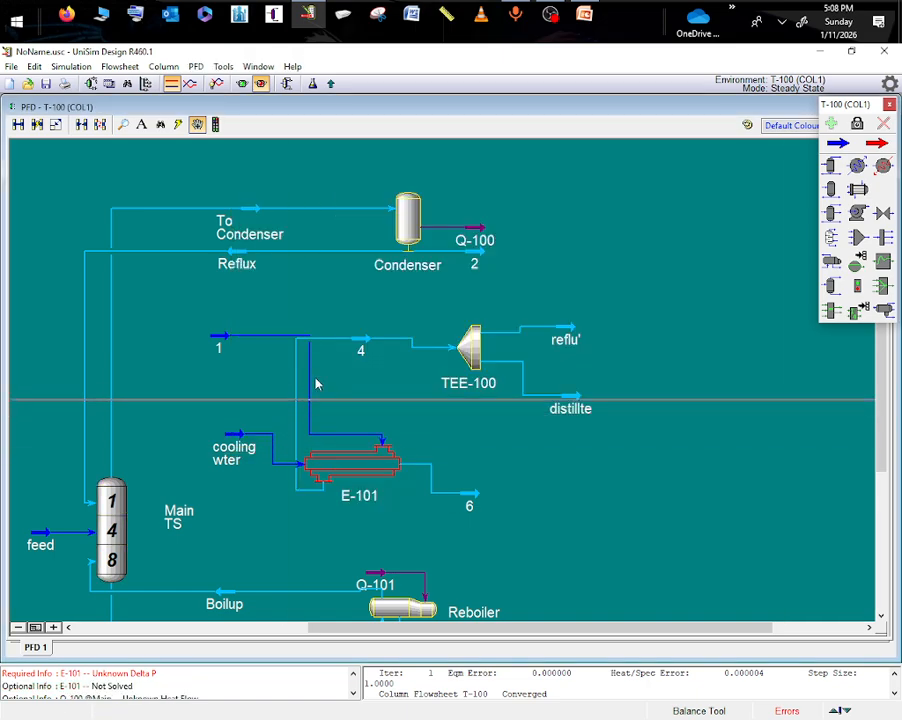
# - Move stream 4 below exchanger E-101 and shift the exchanger slightly up and to the left
pyautogui.click(361, 348)
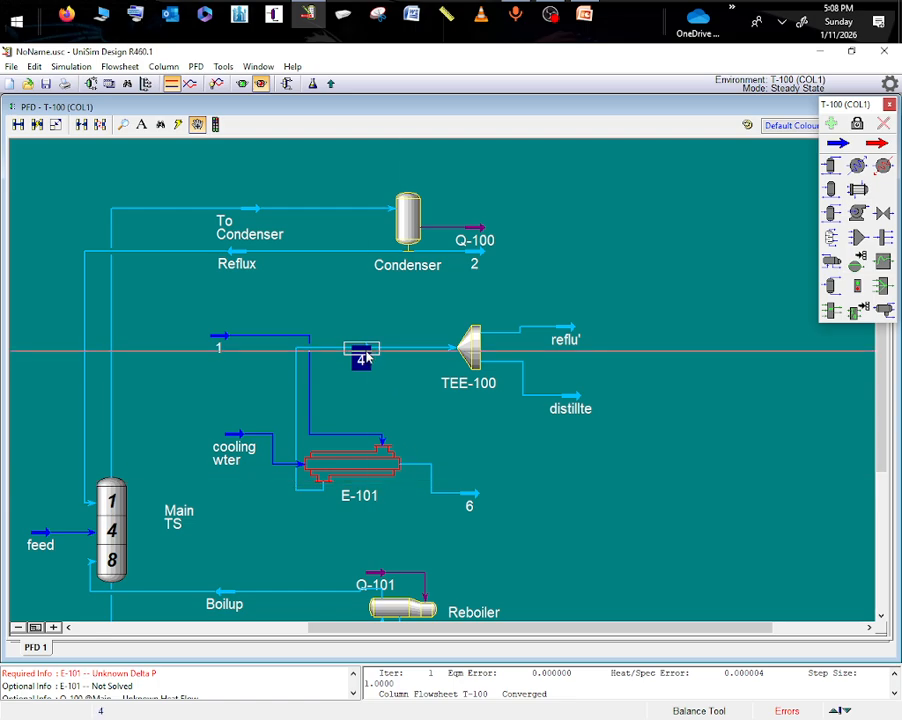
pyautogui.moveTo(361, 350); pyautogui.dragTo(410, 521)
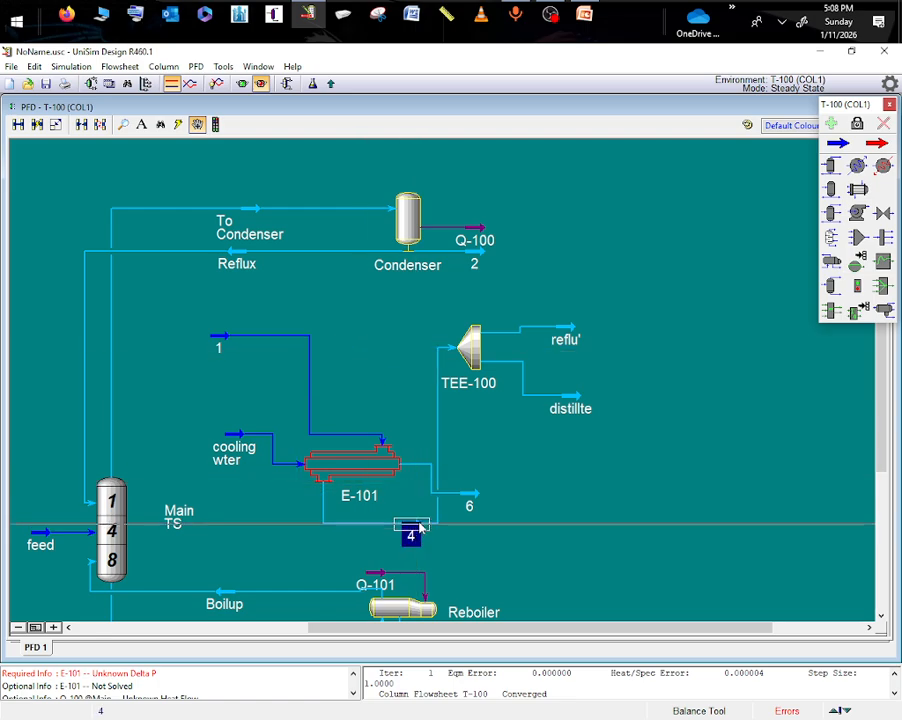
pyautogui.moveTo(356, 471)
pyautogui.mouseDown()
pyautogui.moveTo(332, 453)
pyautogui.moveTo(351, 465)
pyautogui.mouseUp()
# - Reorient exchanger E-101 with Mirror about Y and Rotate by 90, and place outlet stream 6 between stream 1 and cooling wter
pyautogui.rightClick(363, 468)
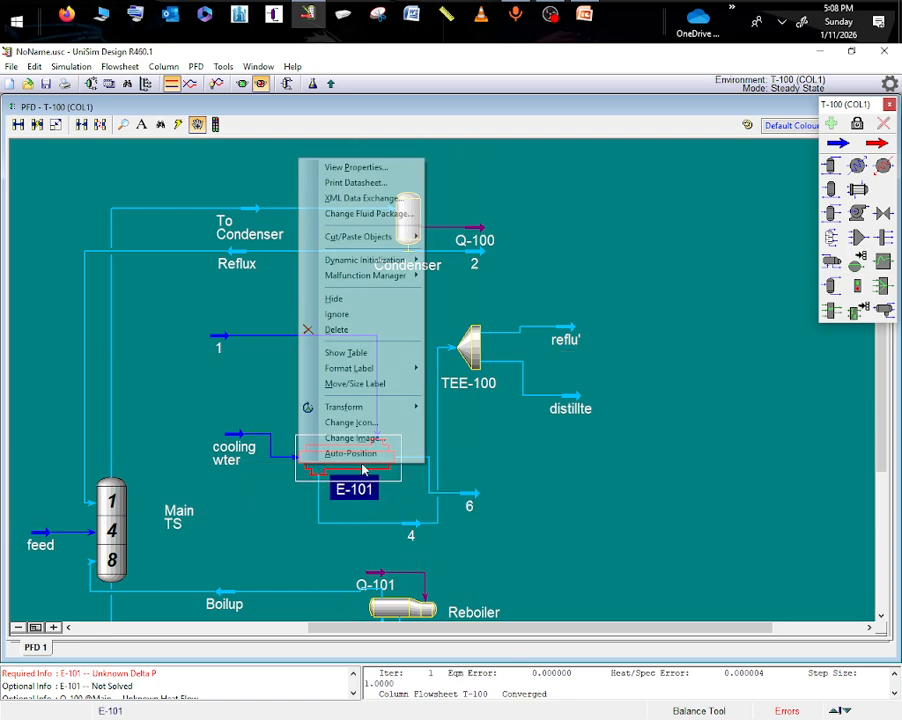
pyautogui.moveTo(407, 414)
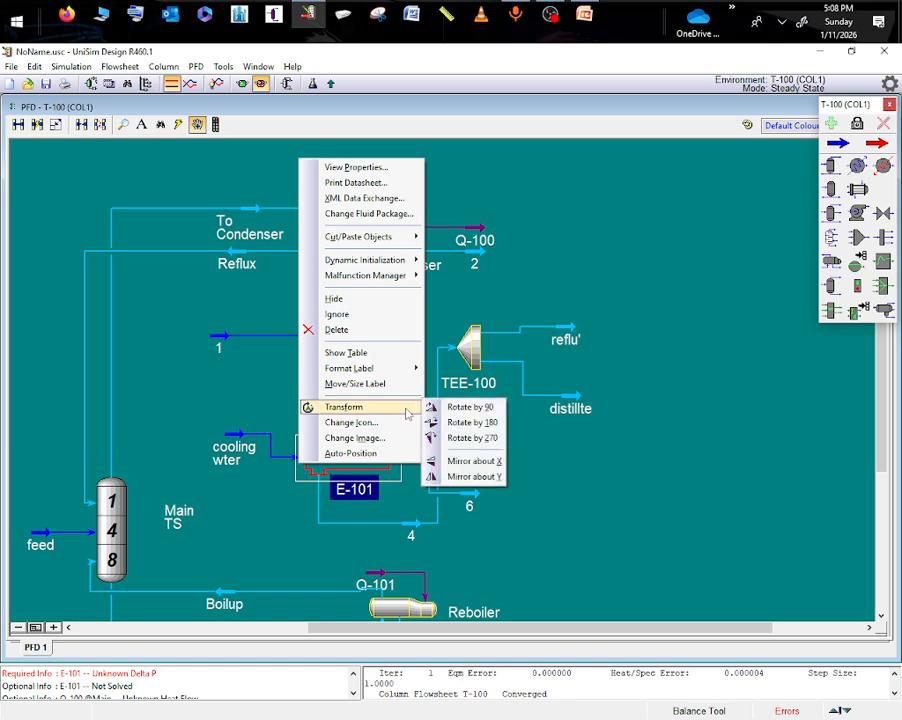
pyautogui.click(484, 478)
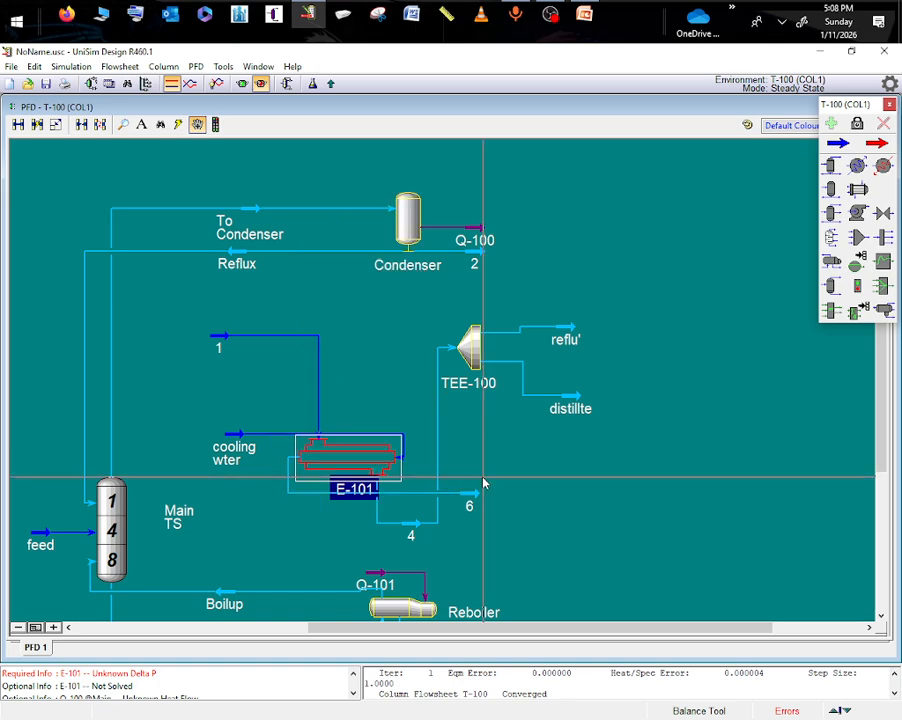
pyautogui.rightClick(370, 464)
pyautogui.moveTo(385, 403)
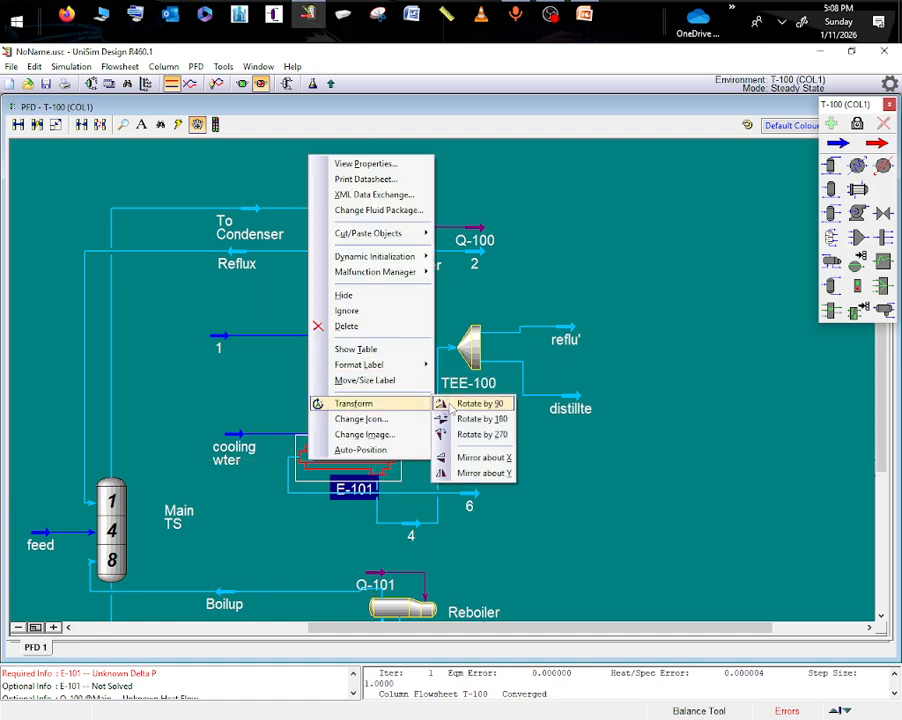
pyautogui.click(476, 403)
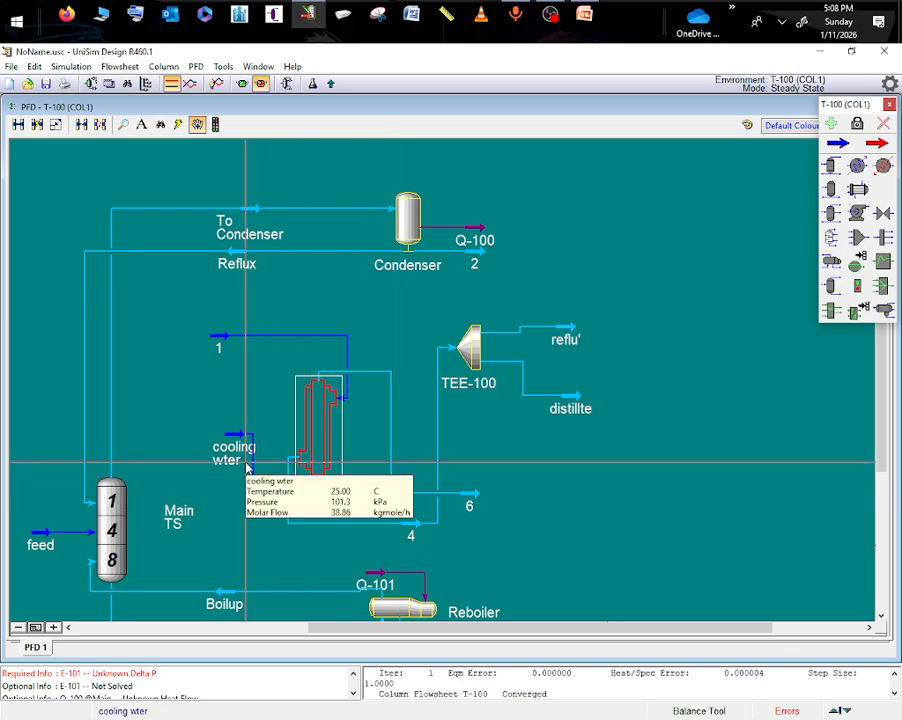
pyautogui.moveTo(469, 504); pyautogui.dragTo(266, 396)
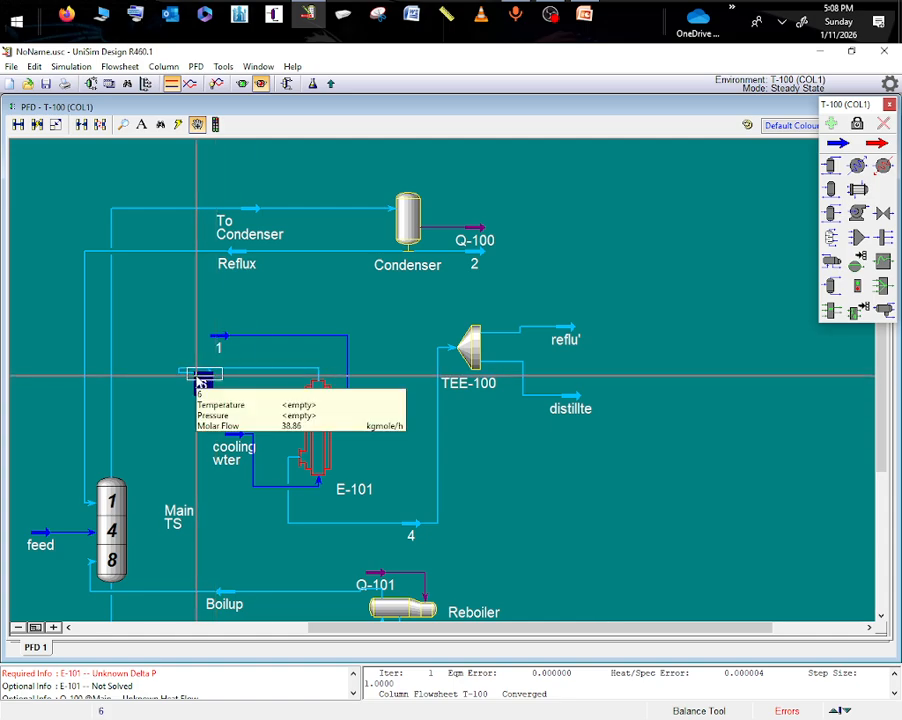
# - Set both the tube-side and shell-side Delta P of exchanger E-101 to 0 kPa
pyautogui.doubleClick(338, 405)
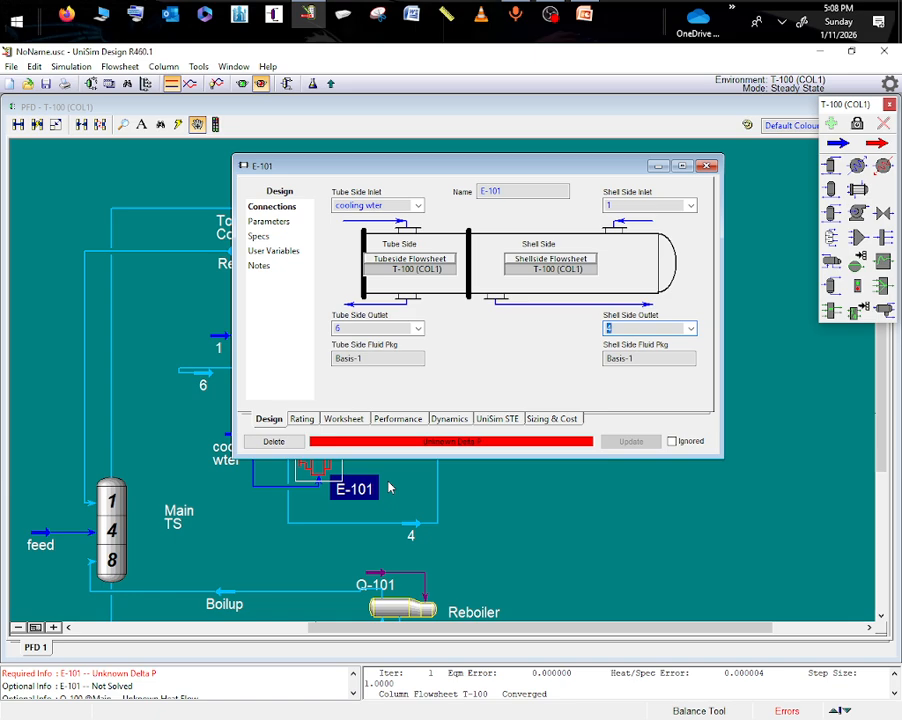
pyautogui.click(270, 222)
pyautogui.click(401, 276)
pyautogui.write('0')
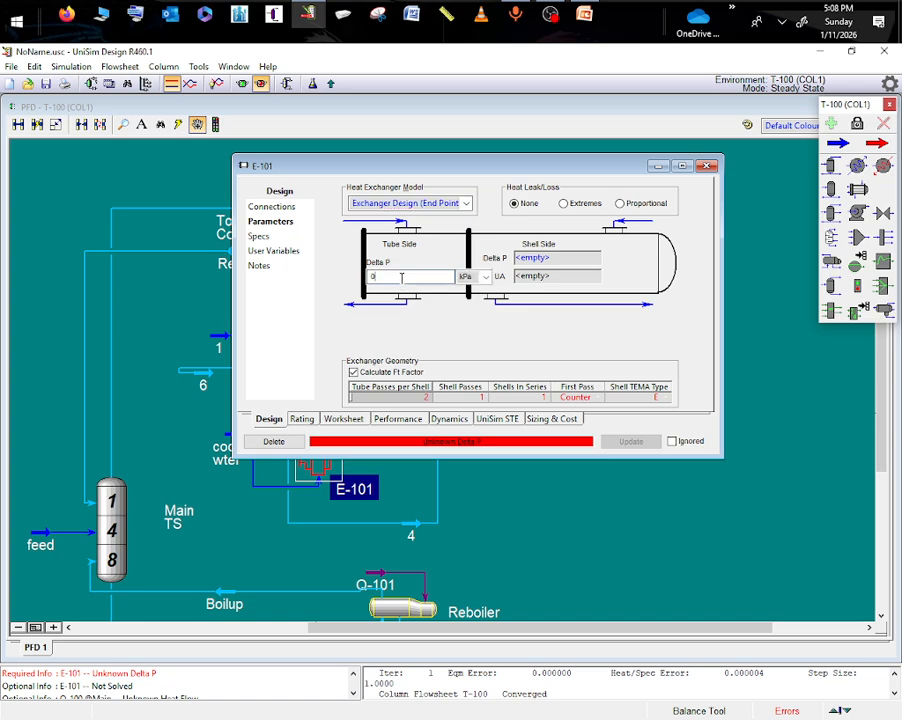
pyautogui.press('Return')
pyautogui.click(547, 261)
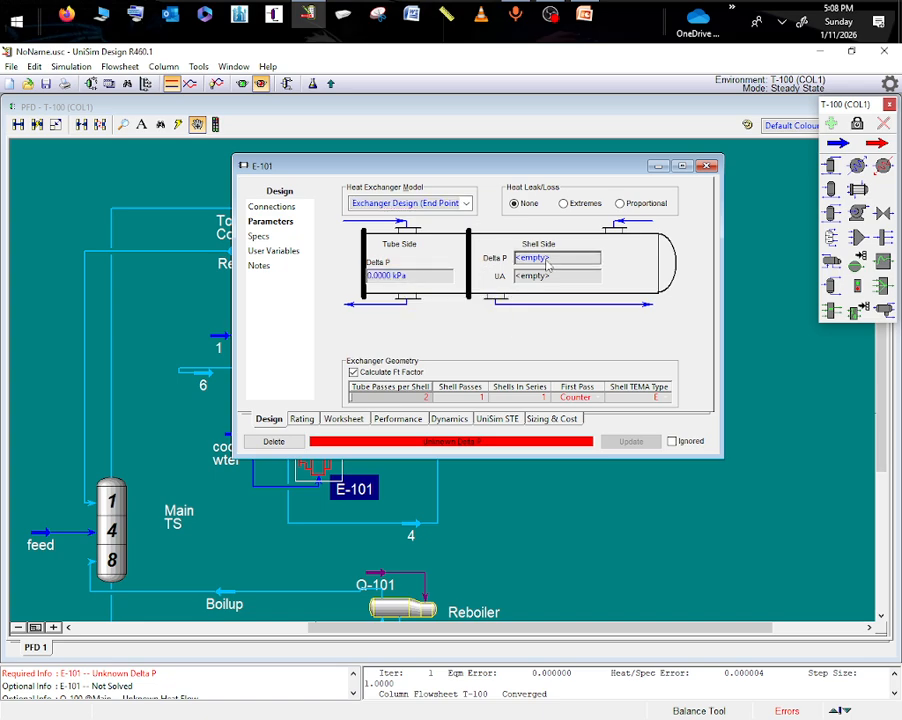
pyautogui.write('0')
pyautogui.press('Return')
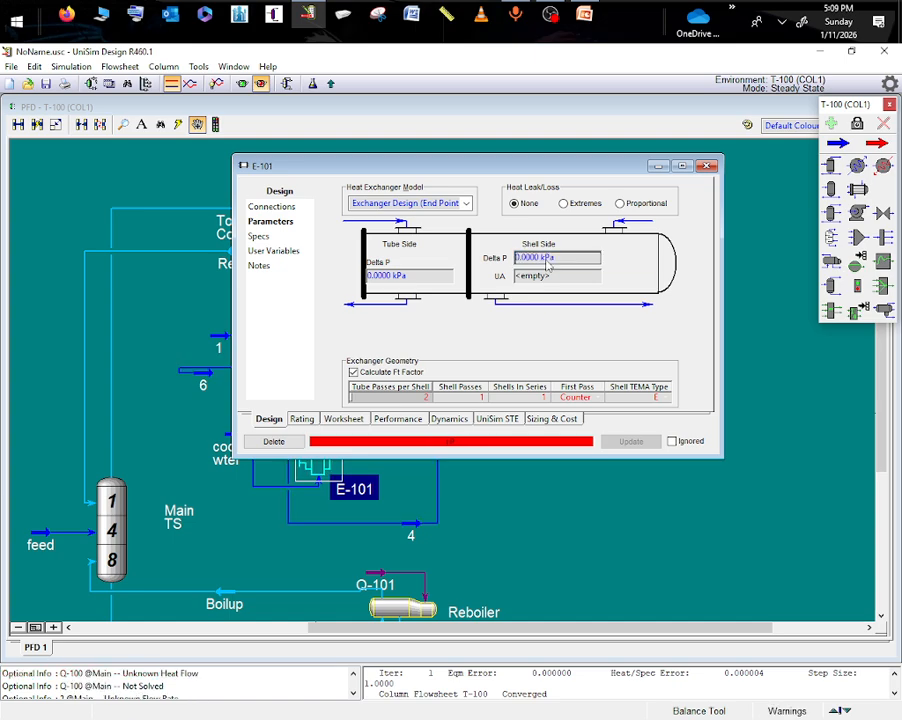
pyautogui.click(662, 167)
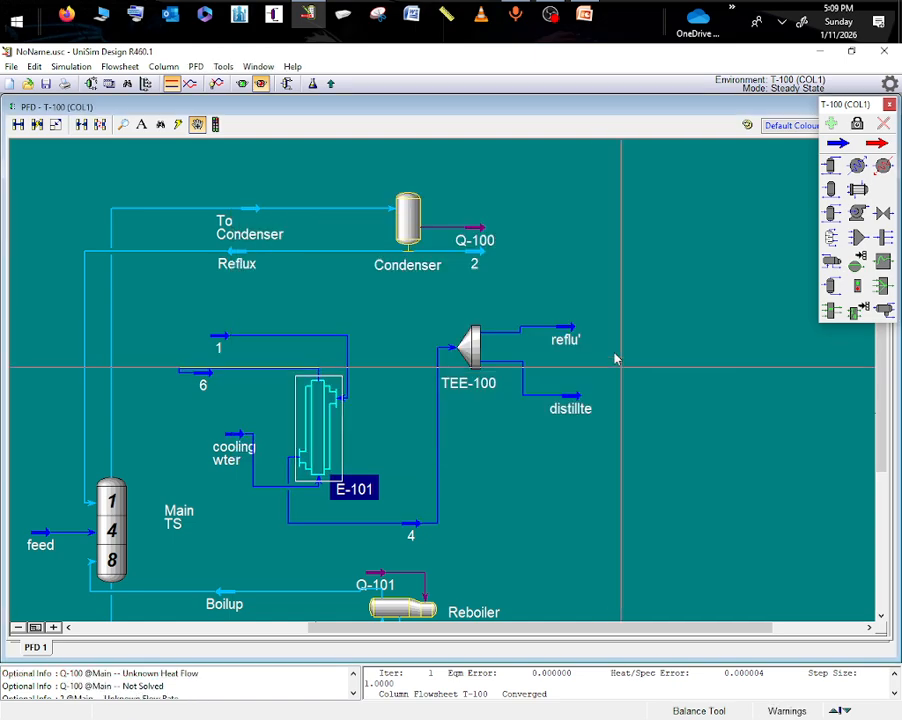
# - Mirror exchanger E-101 about Y, and reposition stream 6 above the exchanger and stream 4 between it and TEE-100
pyautogui.rightClick(305, 420)
pyautogui.moveTo(336, 374)
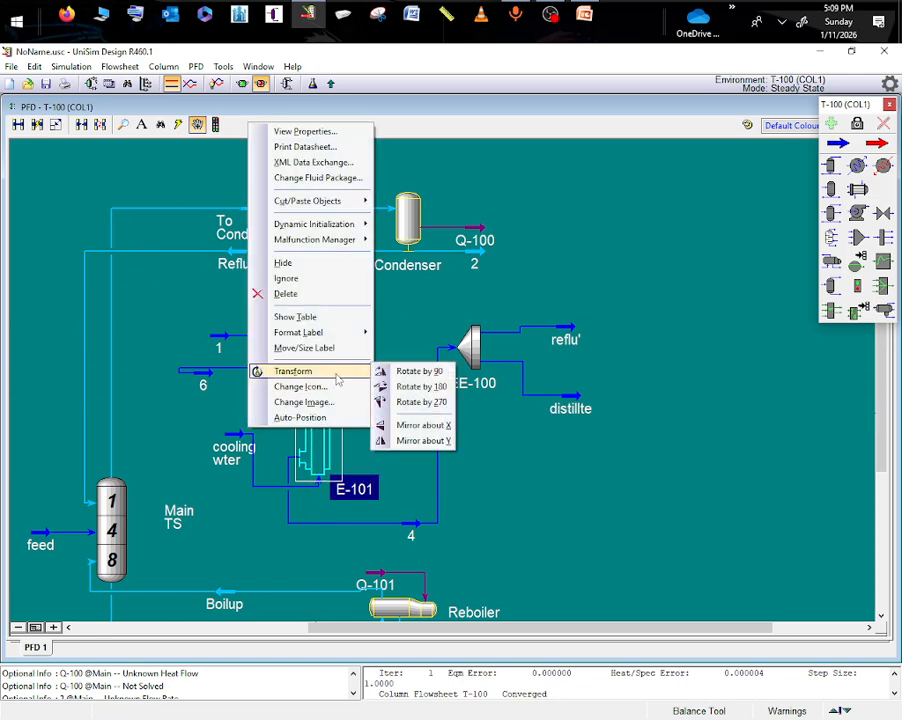
pyautogui.click(422, 440)
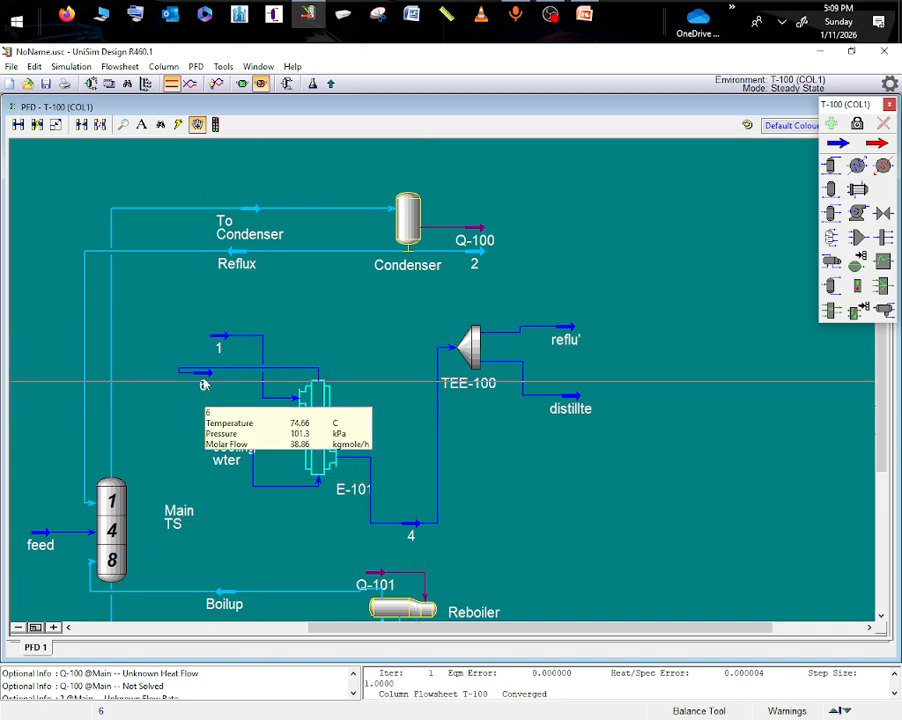
pyautogui.click(258, 370)
pyautogui.moveTo(258, 370); pyautogui.dragTo(338, 346)
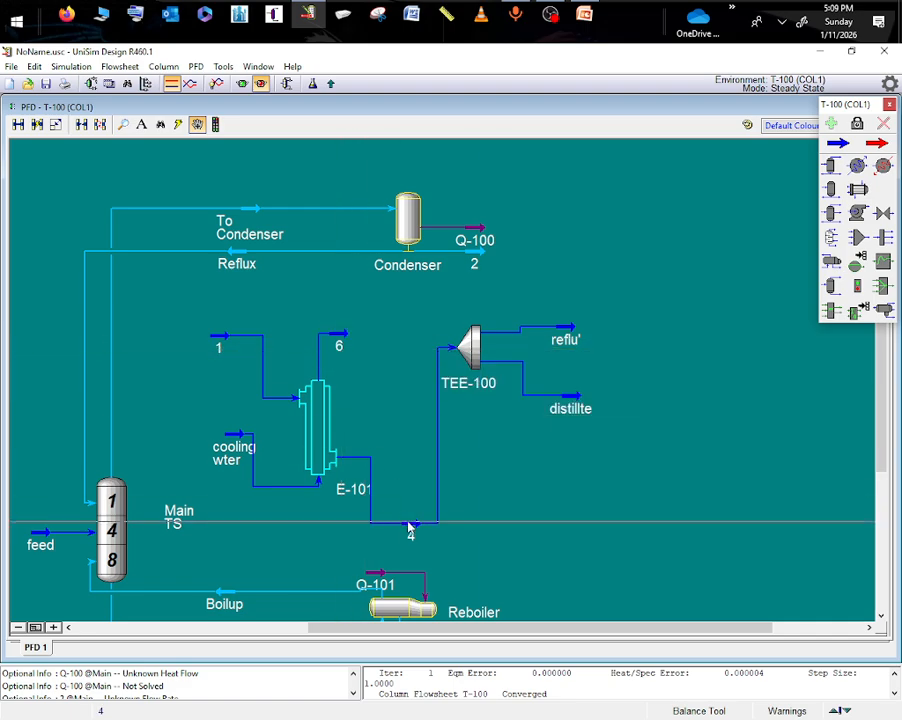
pyautogui.moveTo(410, 522); pyautogui.dragTo(395, 413)
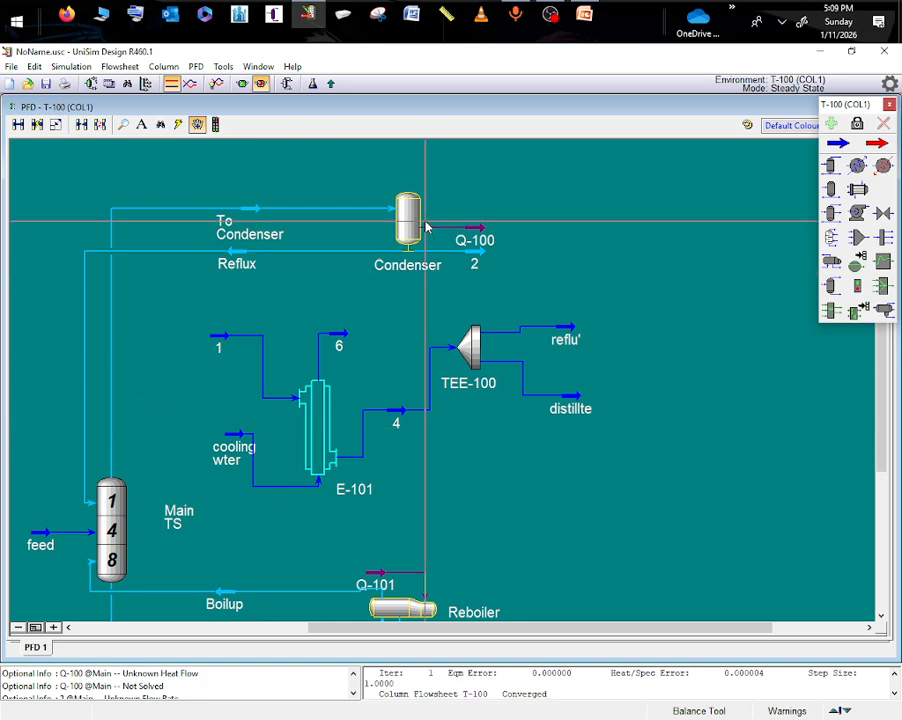
# - Check the flow ratios of TEE-100 and clear the specified mass flow of the distillte stream
pyautogui.moveTo(411, 230)
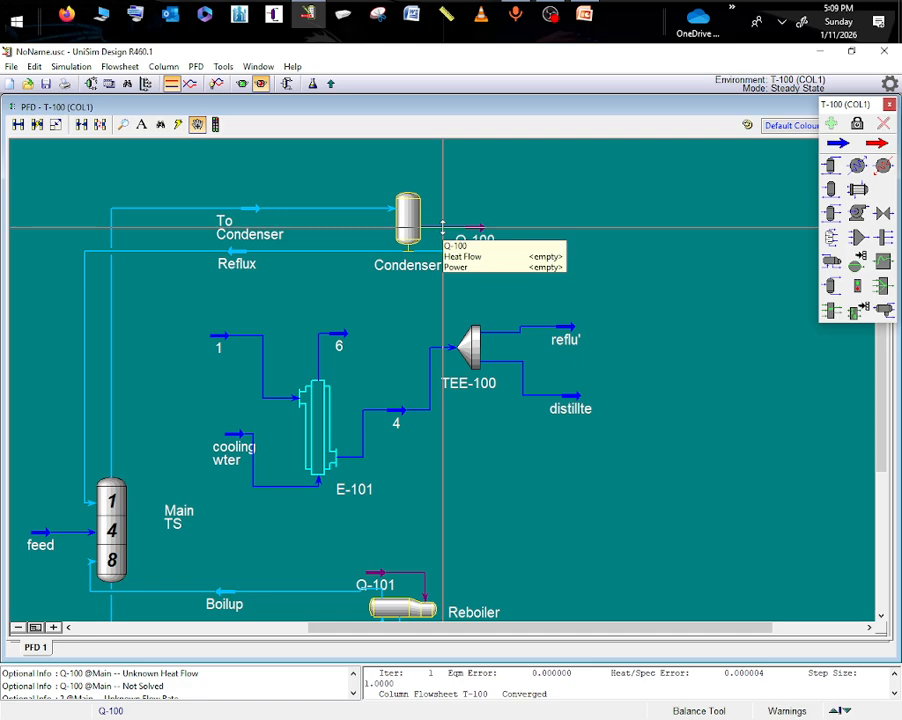
pyautogui.doubleClick(468, 356)
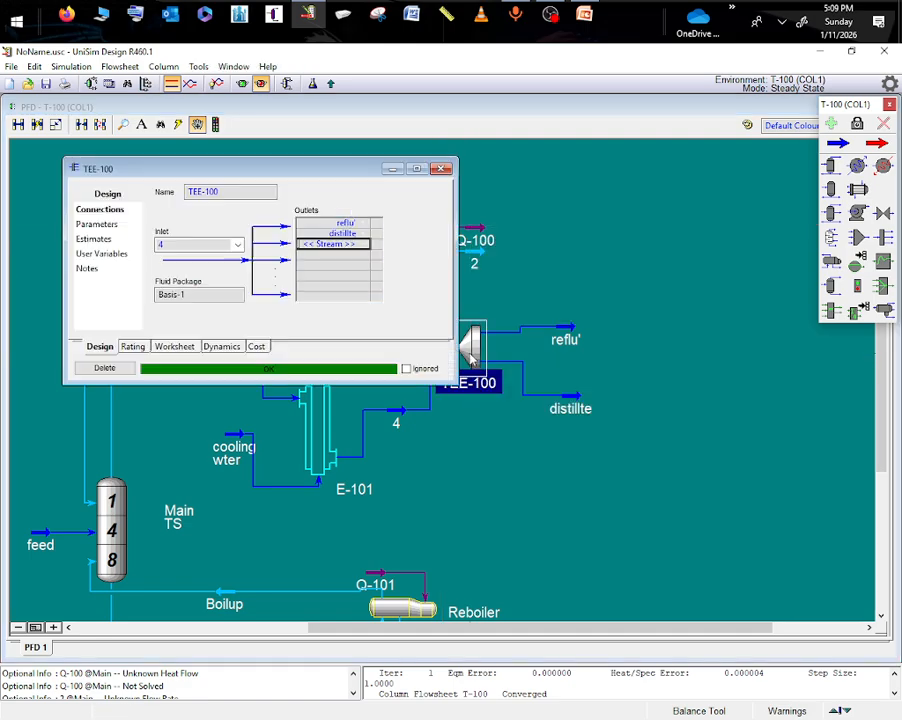
pyautogui.click(95, 224)
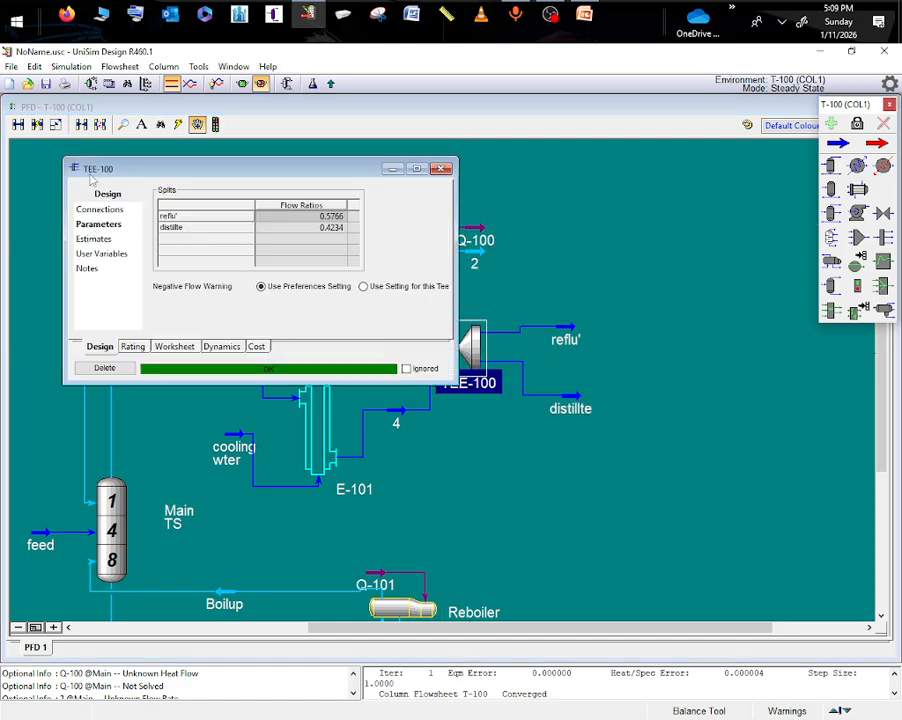
pyautogui.click(386, 172)
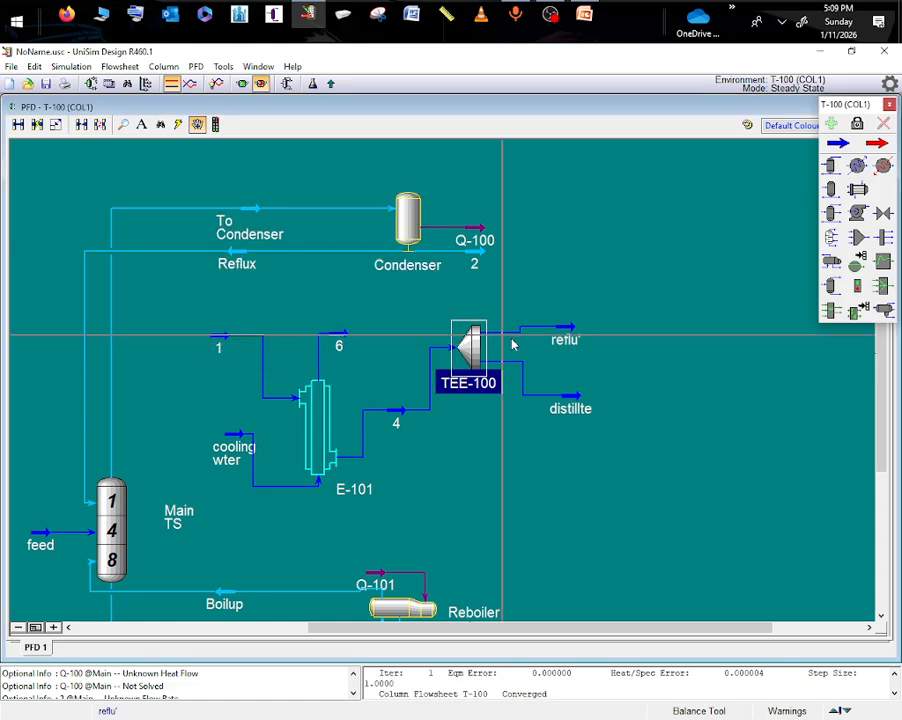
pyautogui.doubleClick(575, 407)
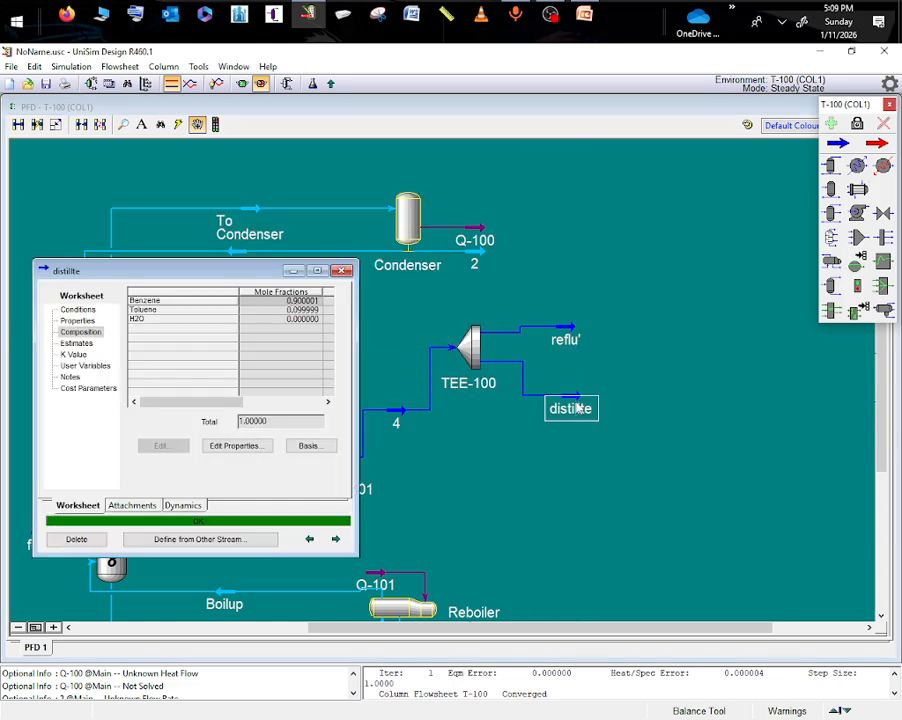
pyautogui.click(86, 310)
pyautogui.click(320, 346)
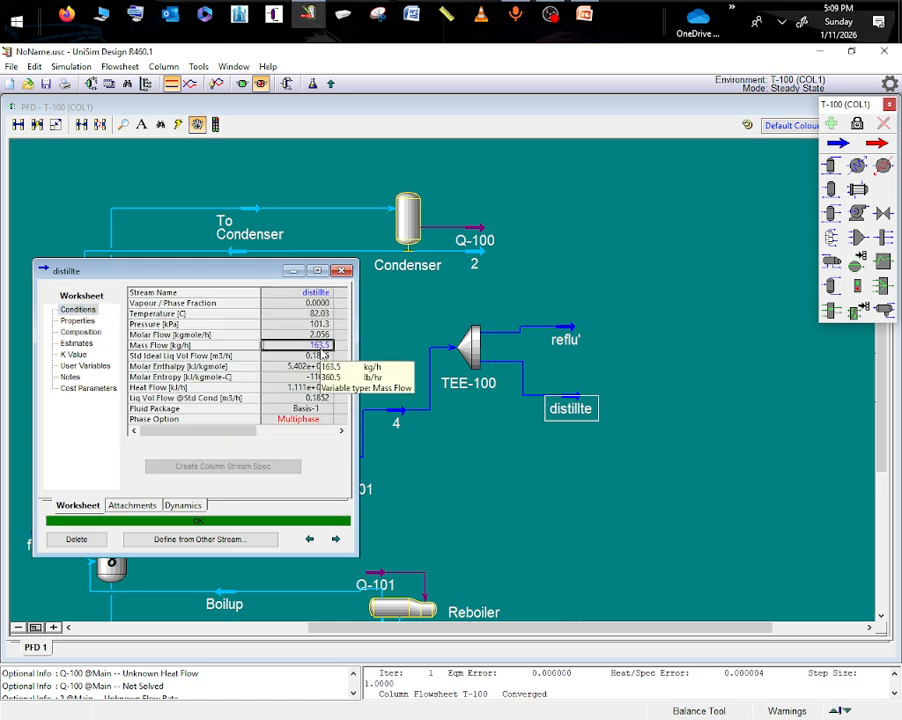
pyautogui.press('Delete')
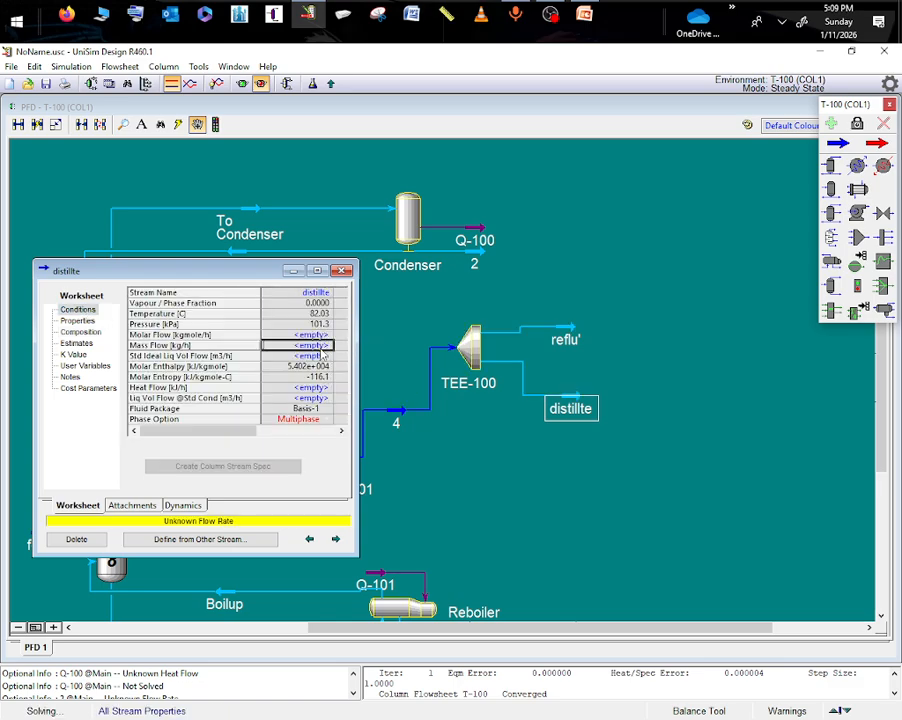
pyautogui.click(292, 271)
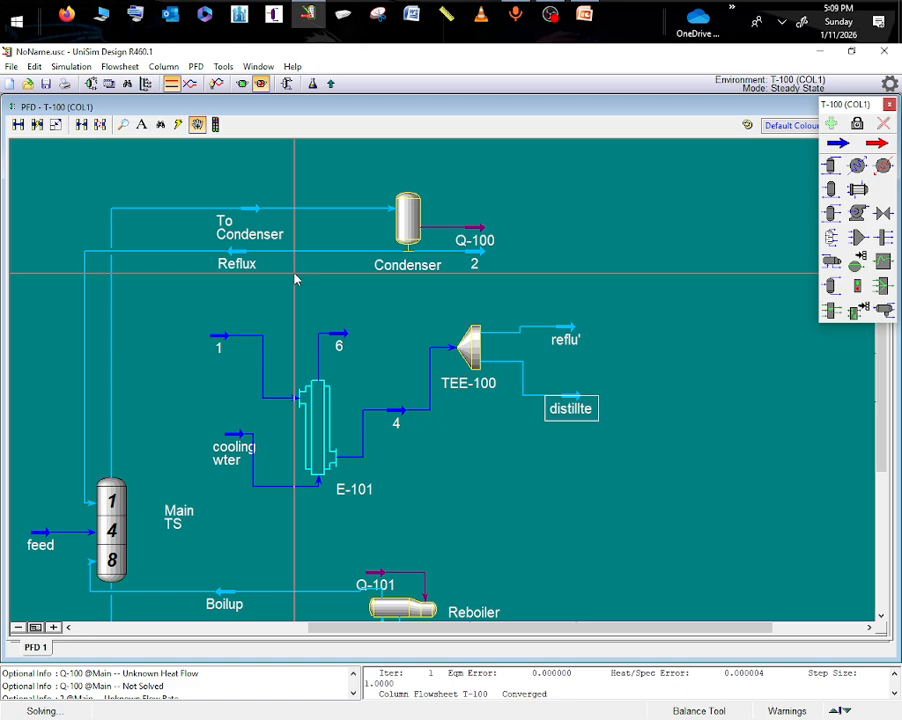
# - Delete the original Condenser and stream 1 from the column flowsheet
pyautogui.click(405, 225)
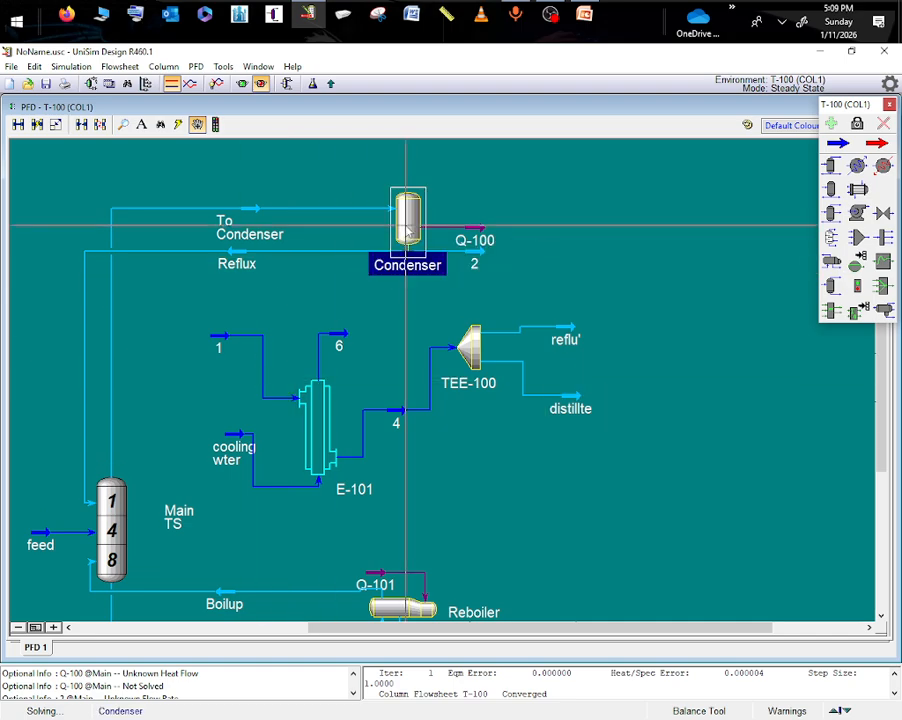
pyautogui.press('Delete')
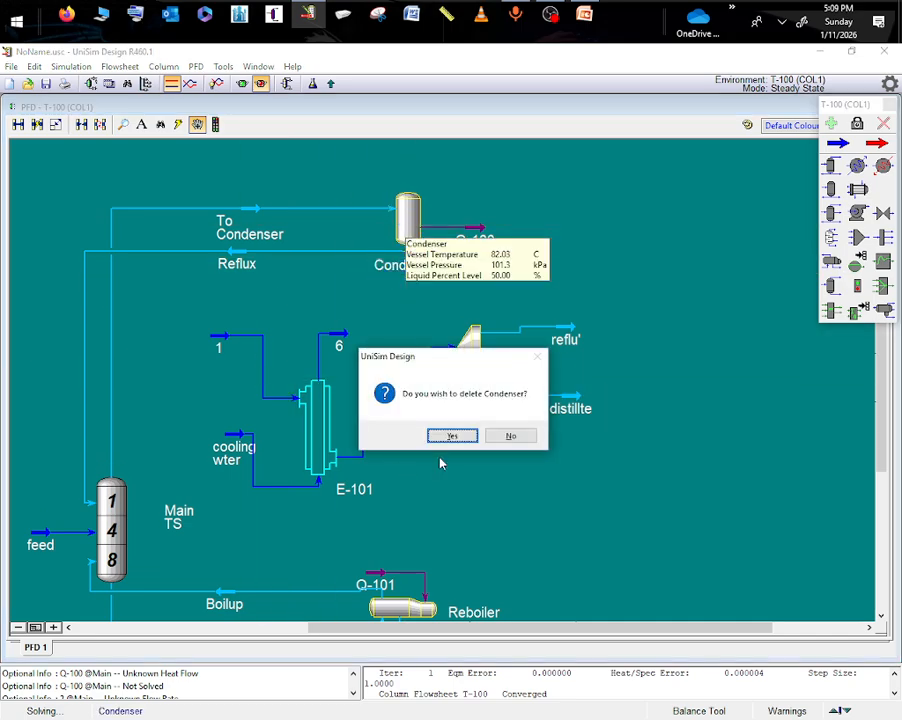
pyautogui.click(452, 436)
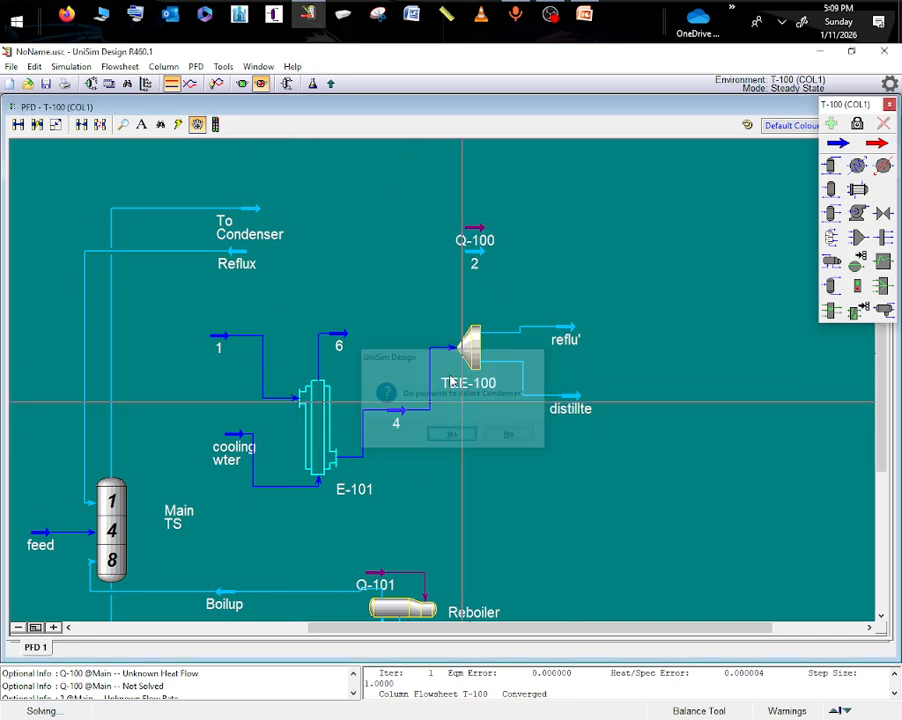
pyautogui.click(224, 344)
pyautogui.press('Delete')
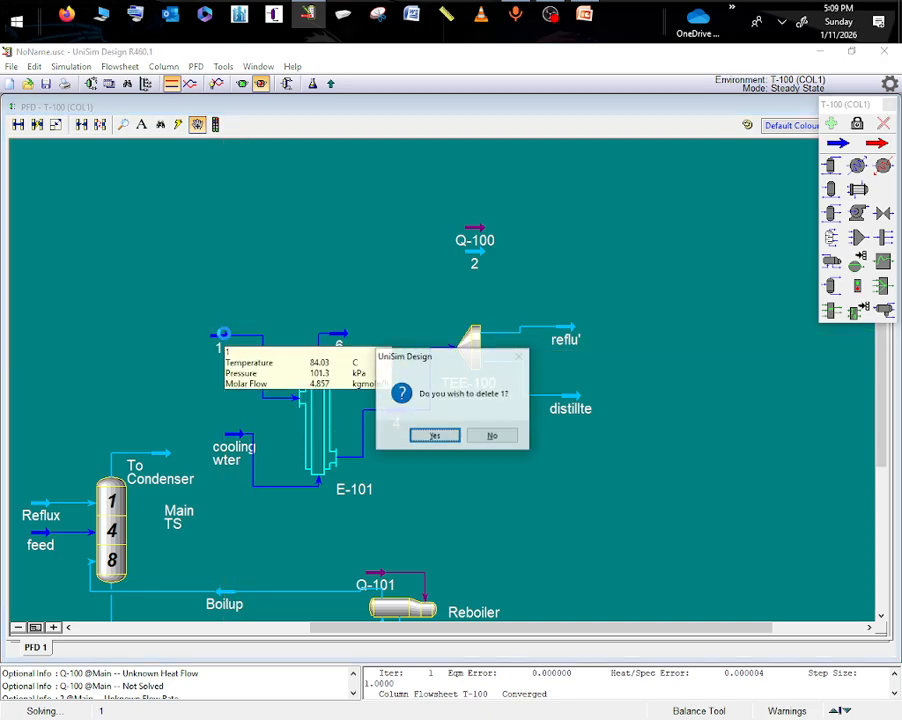
pyautogui.click(433, 436)
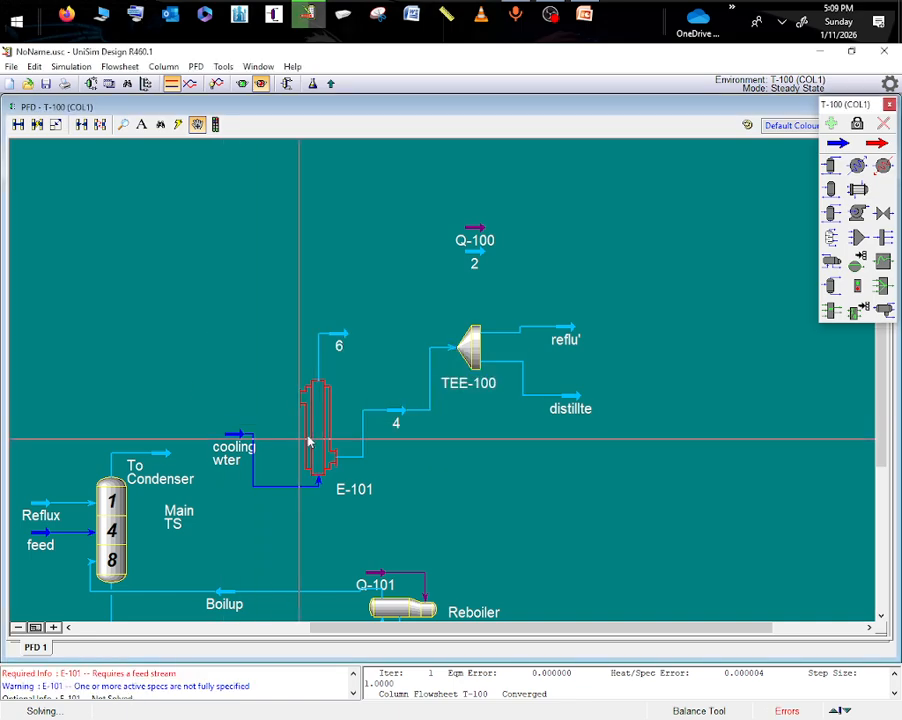
# - Connect the To Condenser stream as the shell-side inlet of exchanger E-101
pyautogui.doubleClick(316, 426)
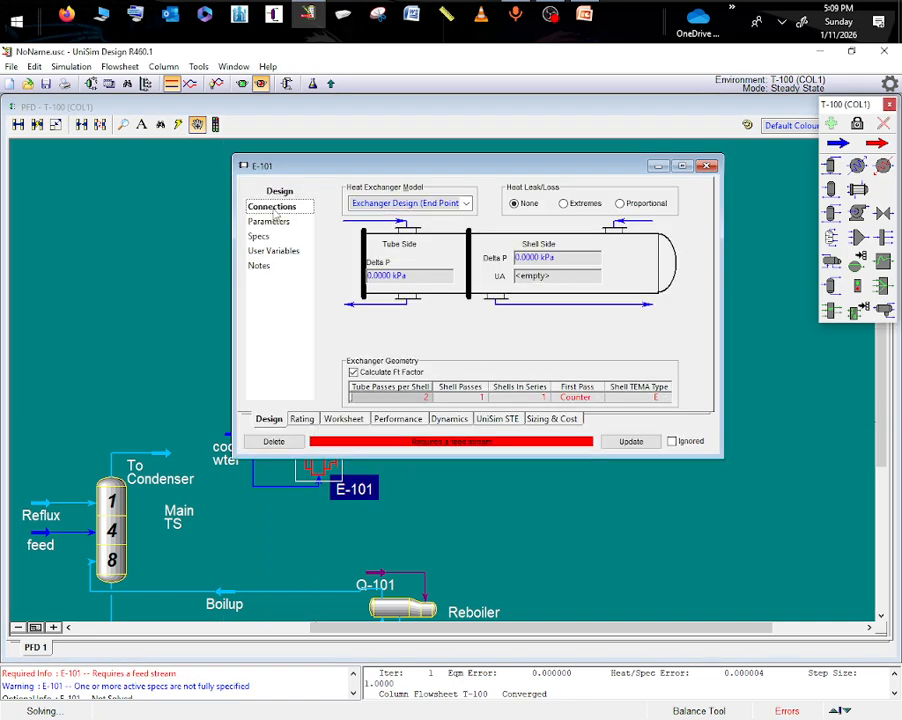
pyautogui.click(271, 206)
pyautogui.click(691, 206)
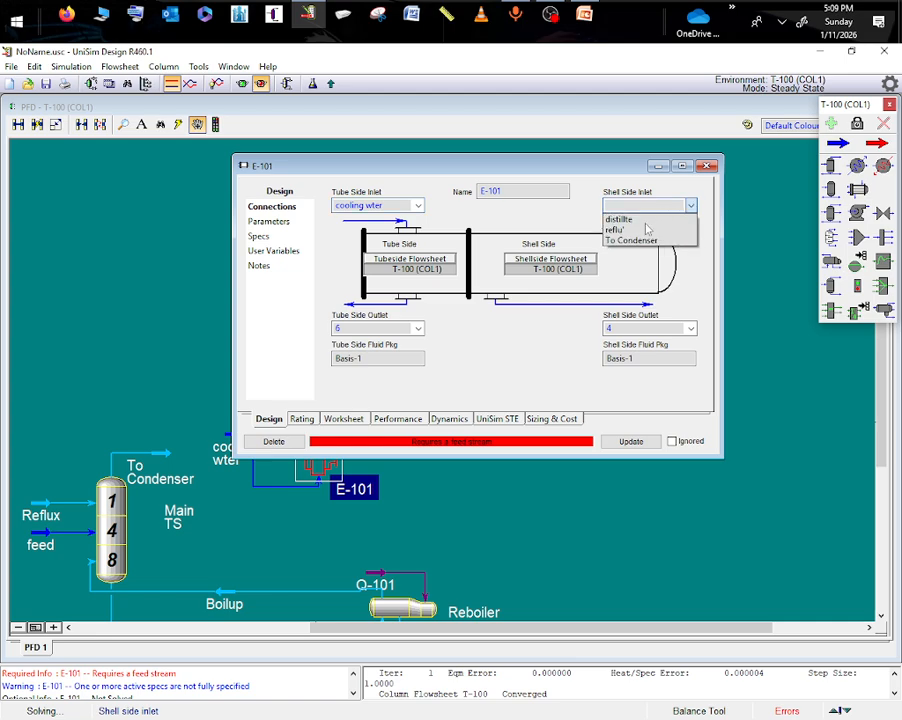
pyautogui.click(643, 245)
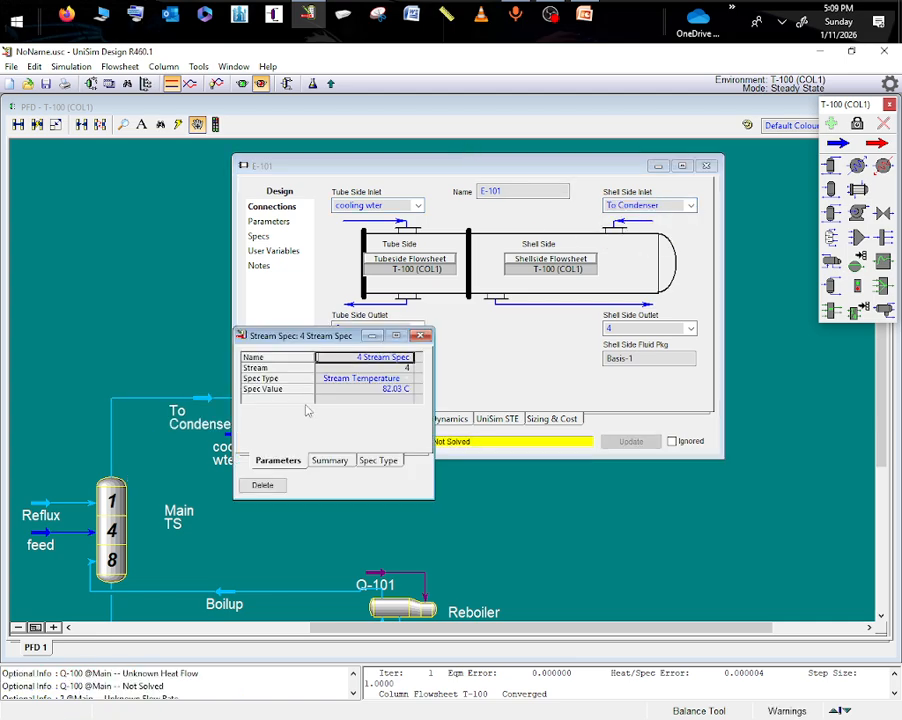
pyautogui.click(375, 337)
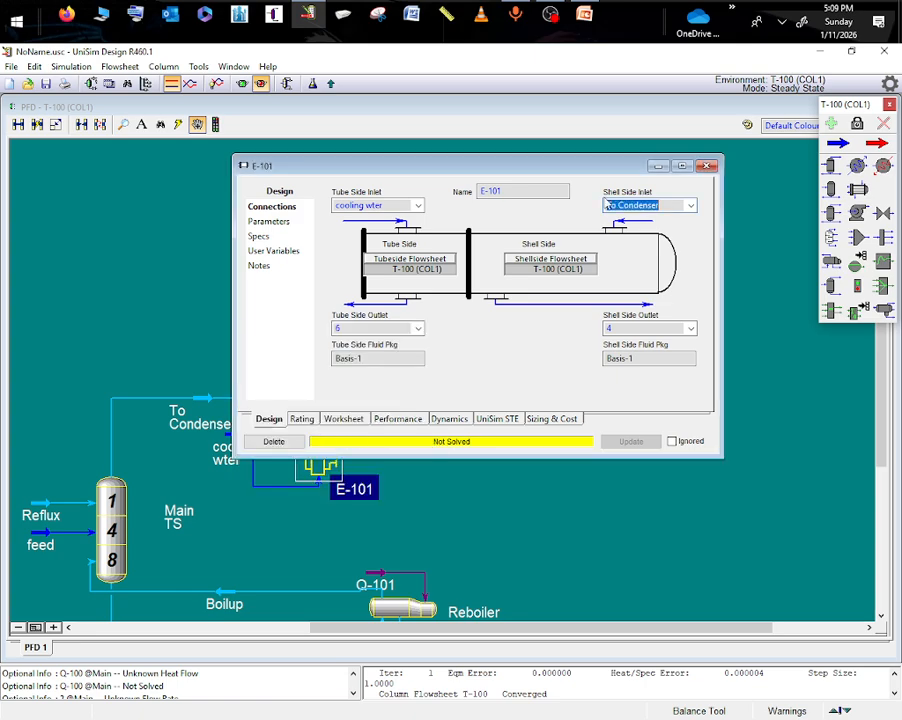
pyautogui.click(707, 167)
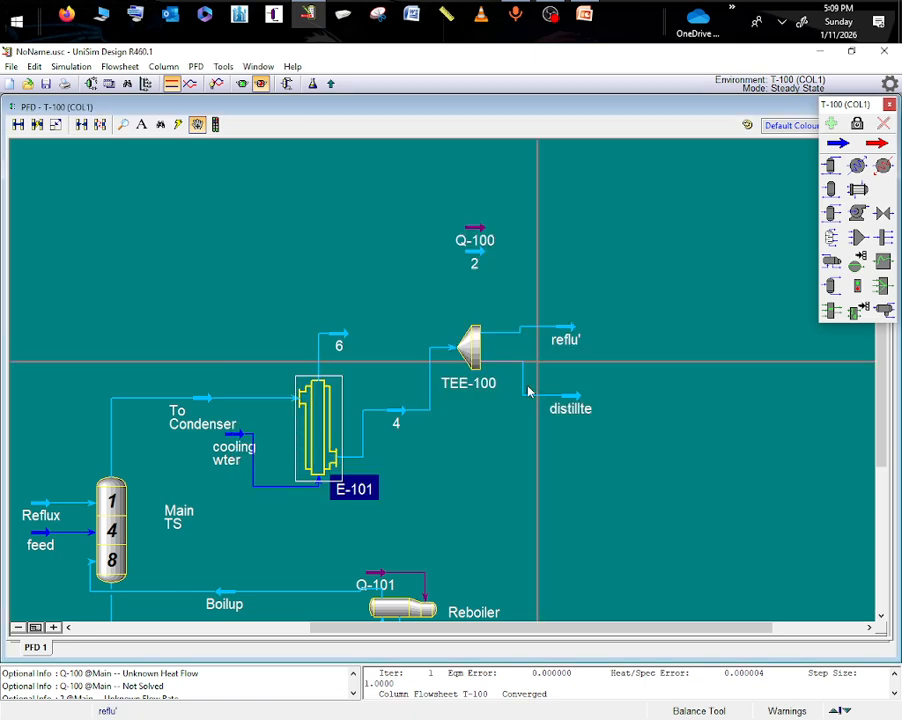
# - Delete the reflu' stream from the outlet of TEE-100
pyautogui.click(545, 486)
pyautogui.moveTo(568, 340)
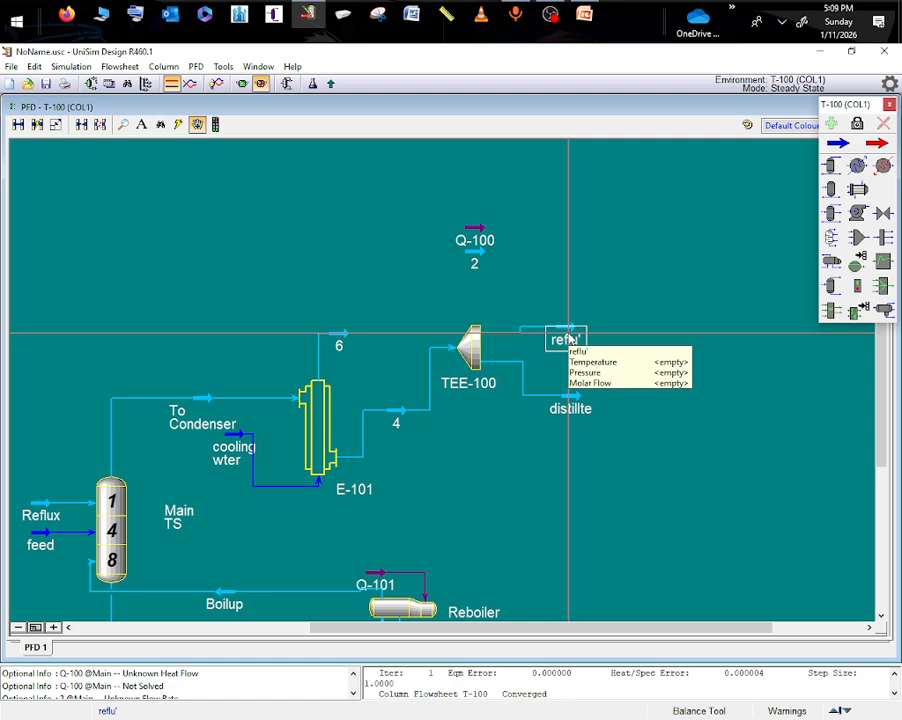
pyautogui.click(568, 327)
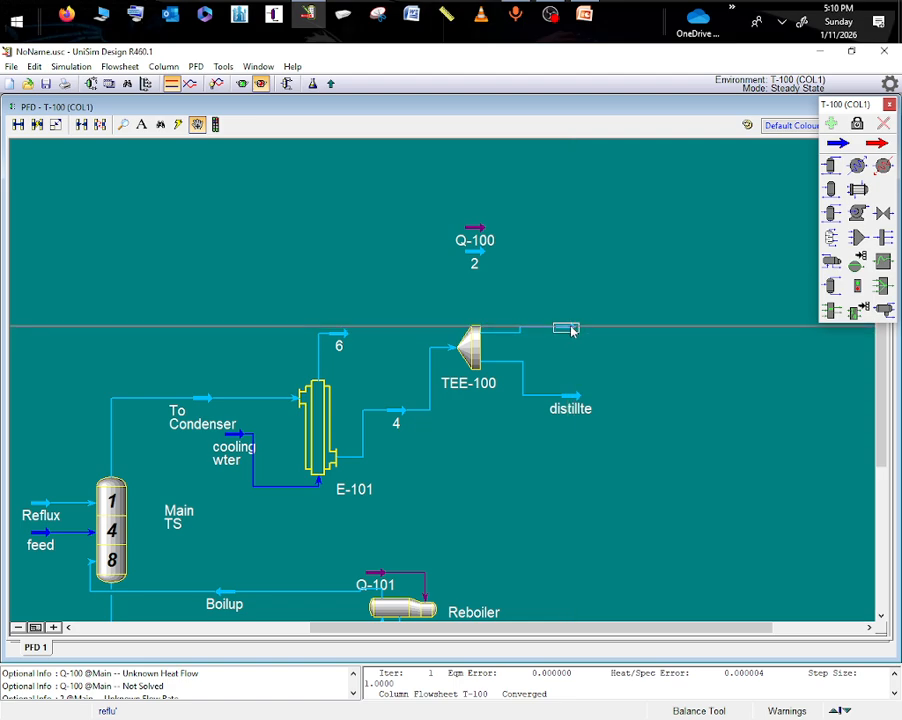
pyautogui.press('Delete')
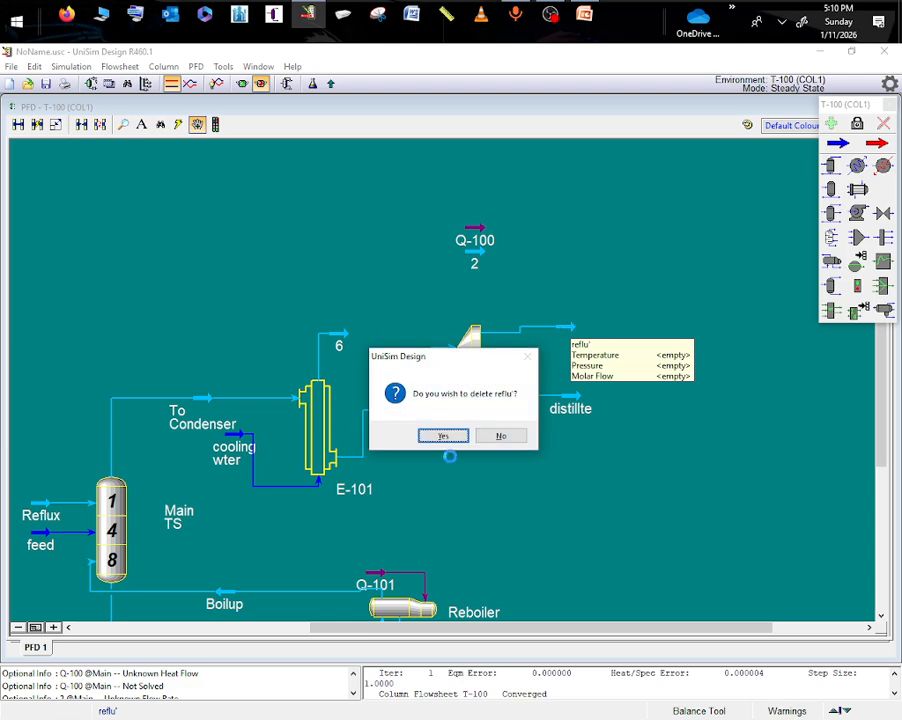
pyautogui.click(443, 436)
# - Assign Reflux as the first outlet of TEE-100 and distillte as the second
pyautogui.doubleClick(458, 370)
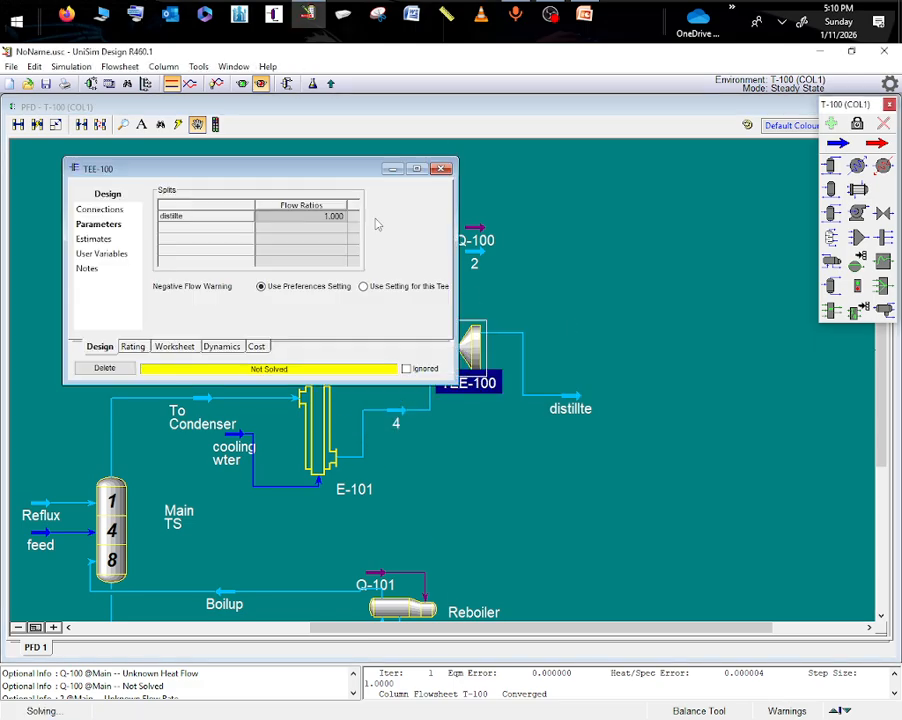
pyautogui.click(126, 210)
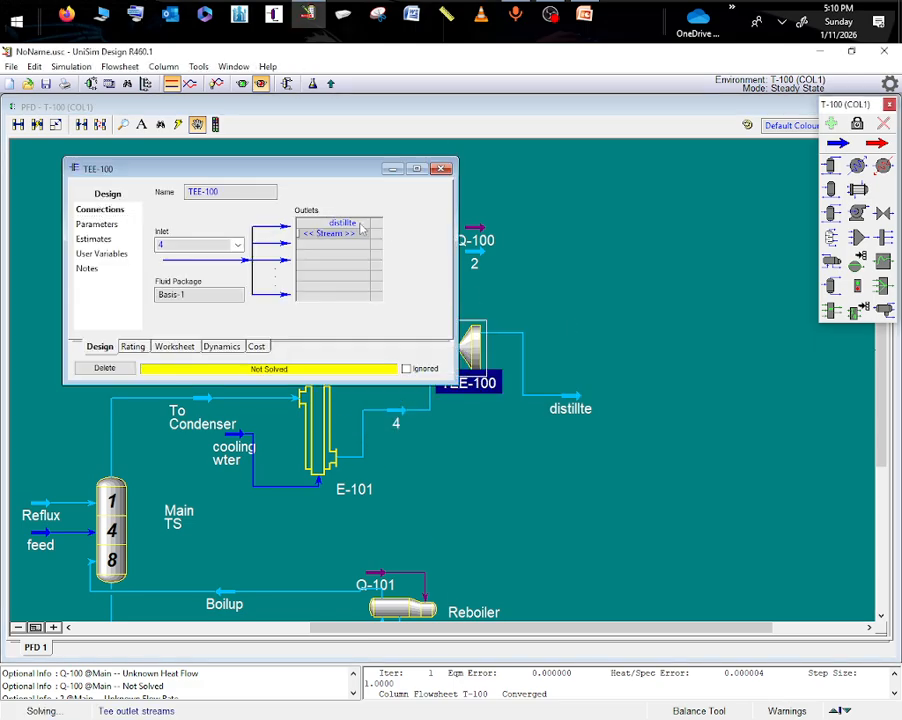
pyautogui.click(363, 228)
pyautogui.click(318, 256)
pyautogui.click(345, 233)
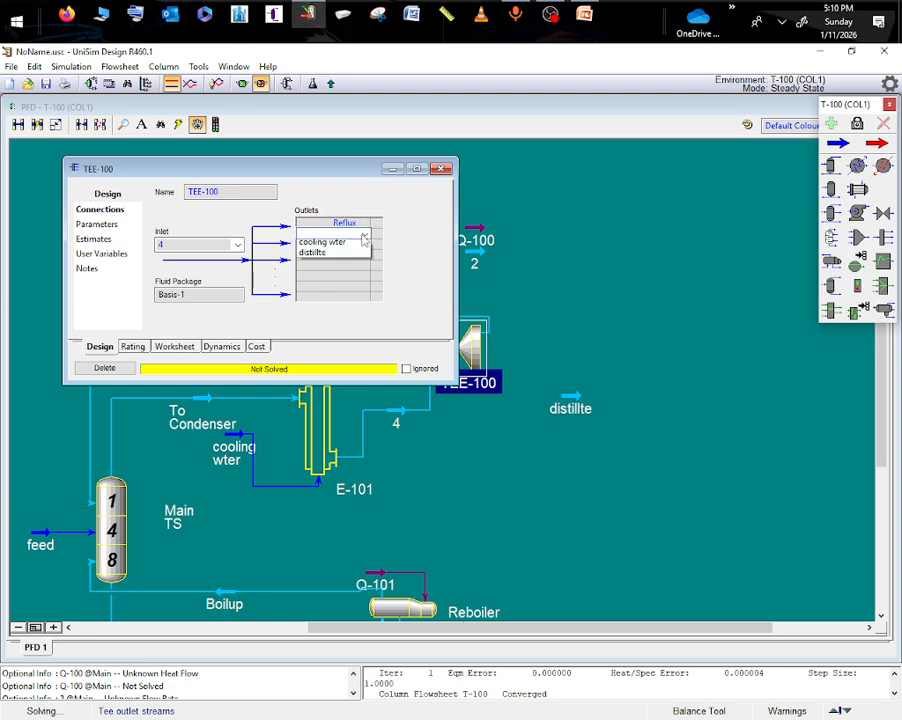
pyautogui.click(335, 267)
pyautogui.click(602, 474)
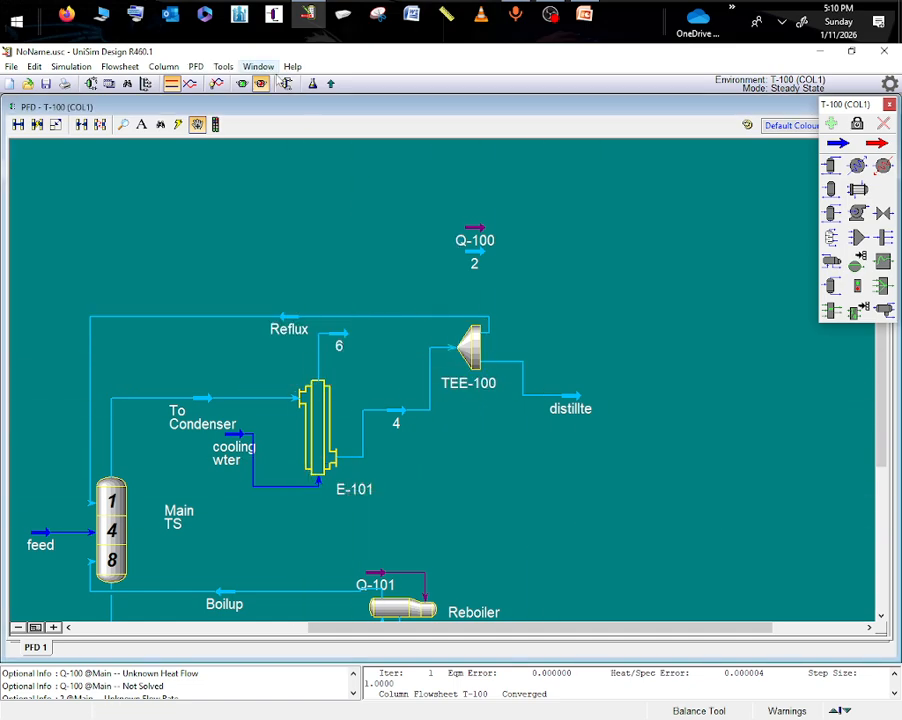
# - Try to run the T-100 column solver with the rewired overhead section
pyautogui.click(261, 83)
pyautogui.click(222, 460)
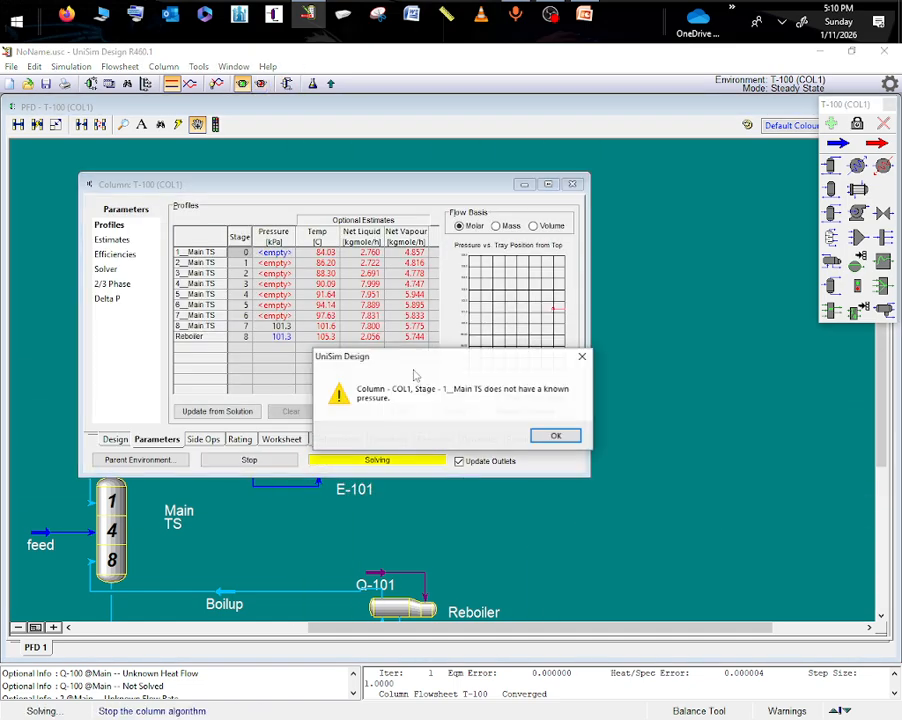
pyautogui.click(552, 436)
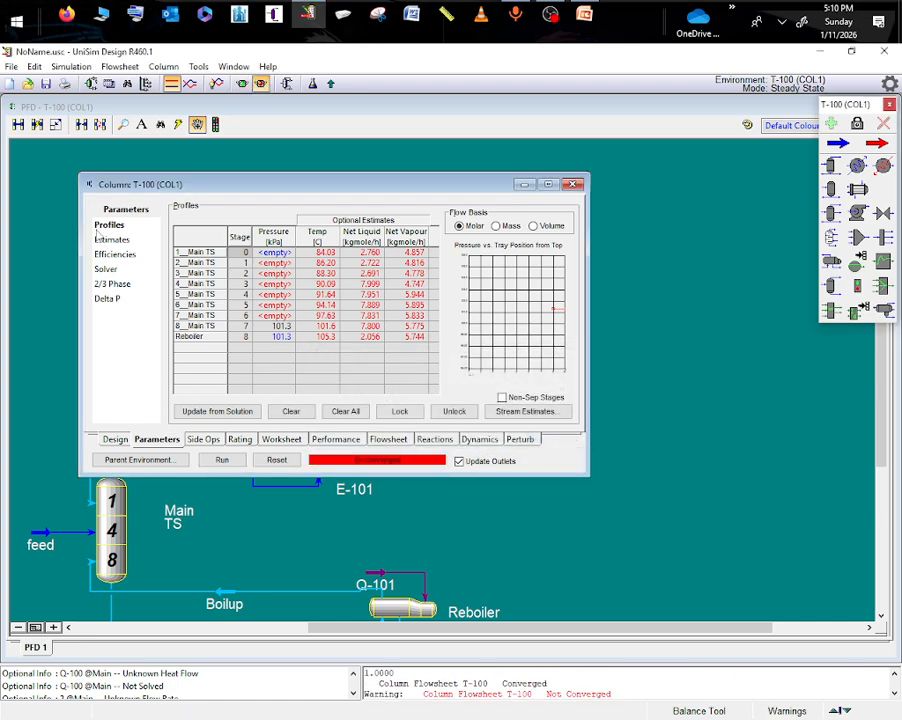
# - Open the column's Distillate Rate specification and assign the distillte stream as its draw
pyautogui.click(115, 439)
pyautogui.click(106, 254)
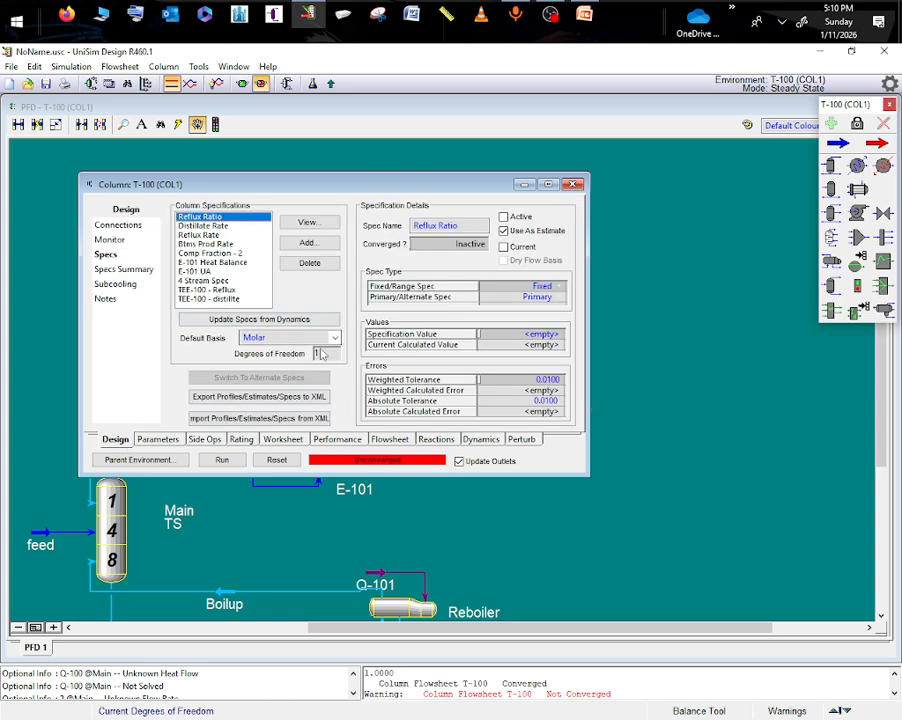
pyautogui.click(190, 226)
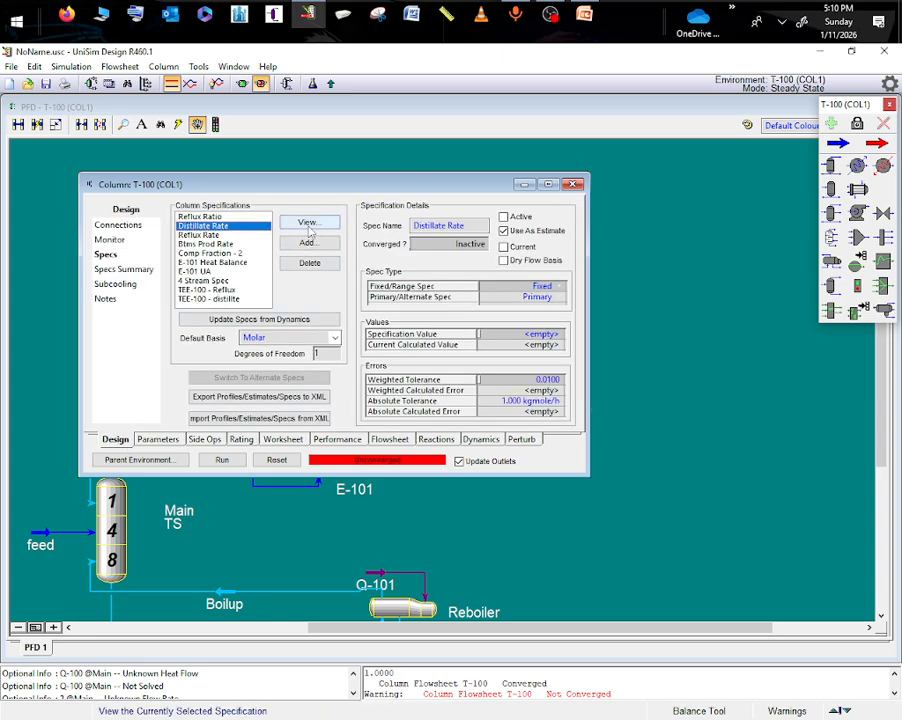
pyautogui.click(309, 223)
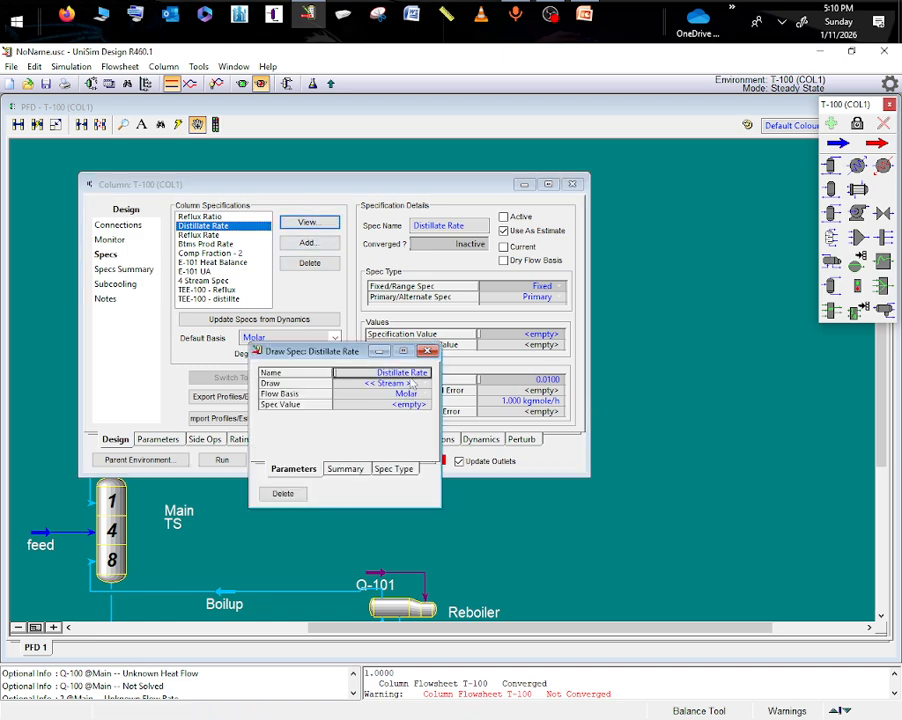
pyautogui.click(333, 176)
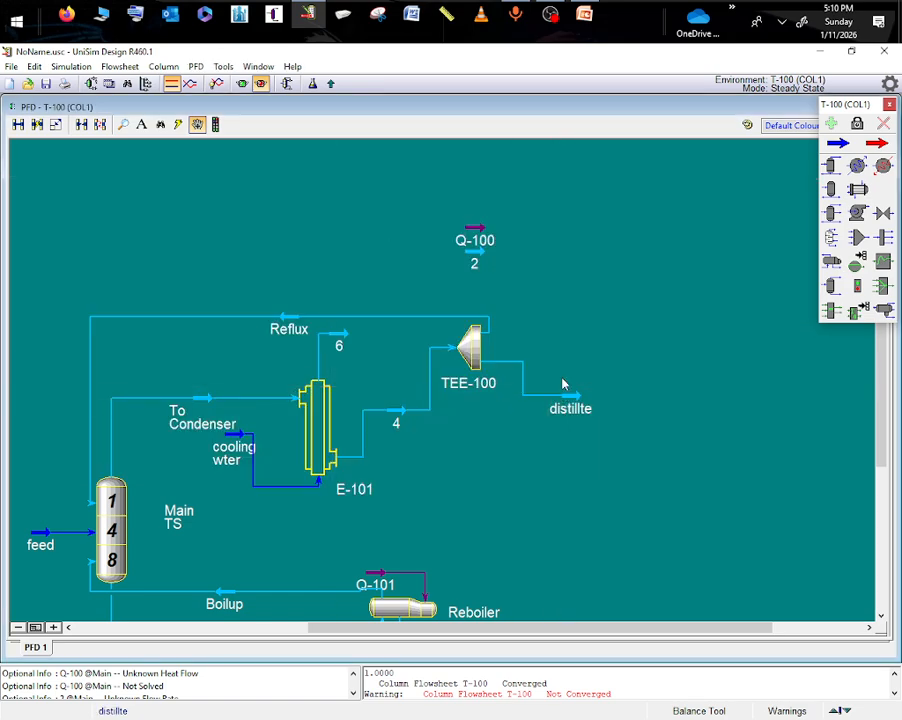
pyautogui.click(286, 83)
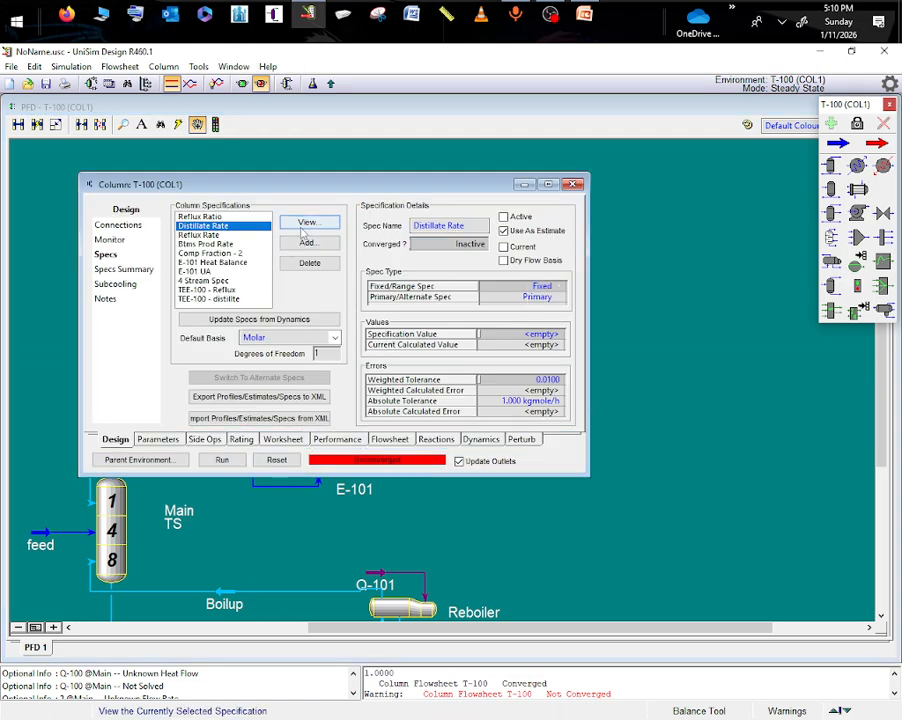
pyautogui.click(308, 222)
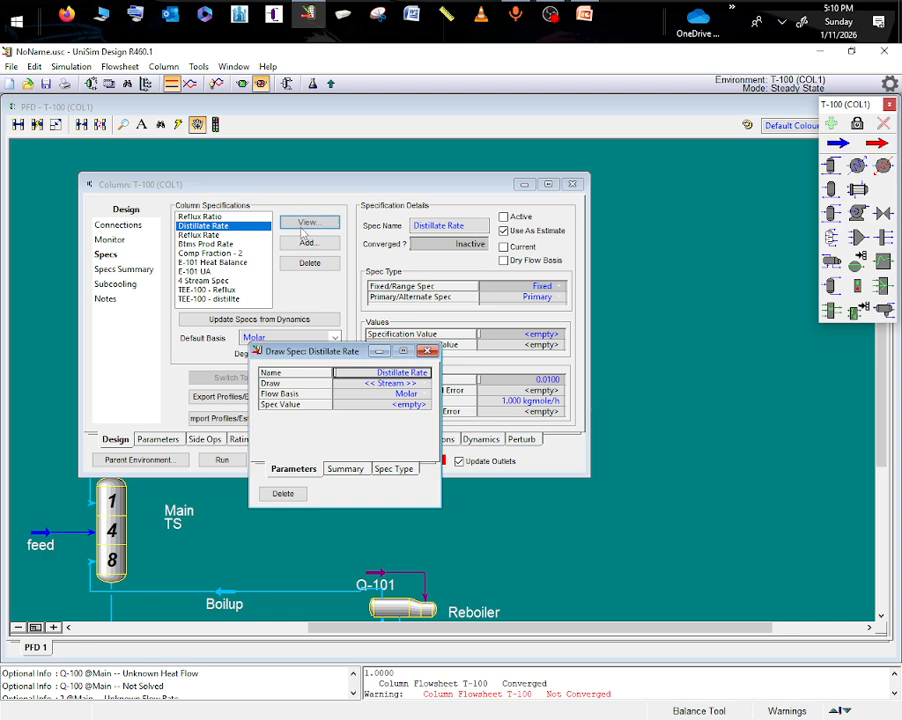
pyautogui.click(425, 383)
pyautogui.click(351, 425)
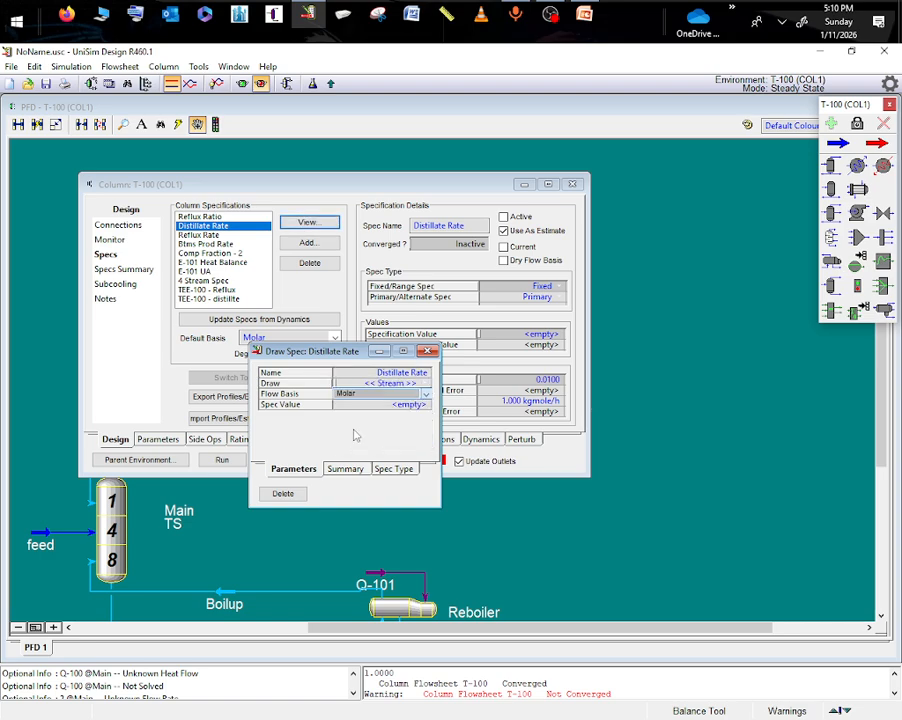
# - Set the Distillate Rate specification to a mass flow basis with a value of 163.5 kg/h
pyautogui.click(428, 396)
pyautogui.click(413, 412)
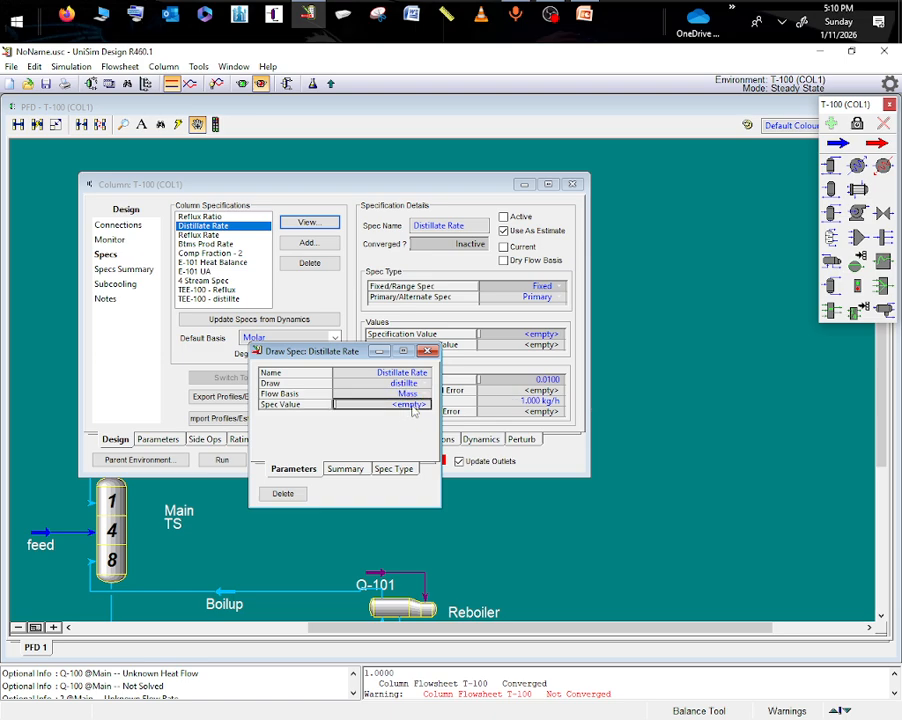
pyautogui.write('163')
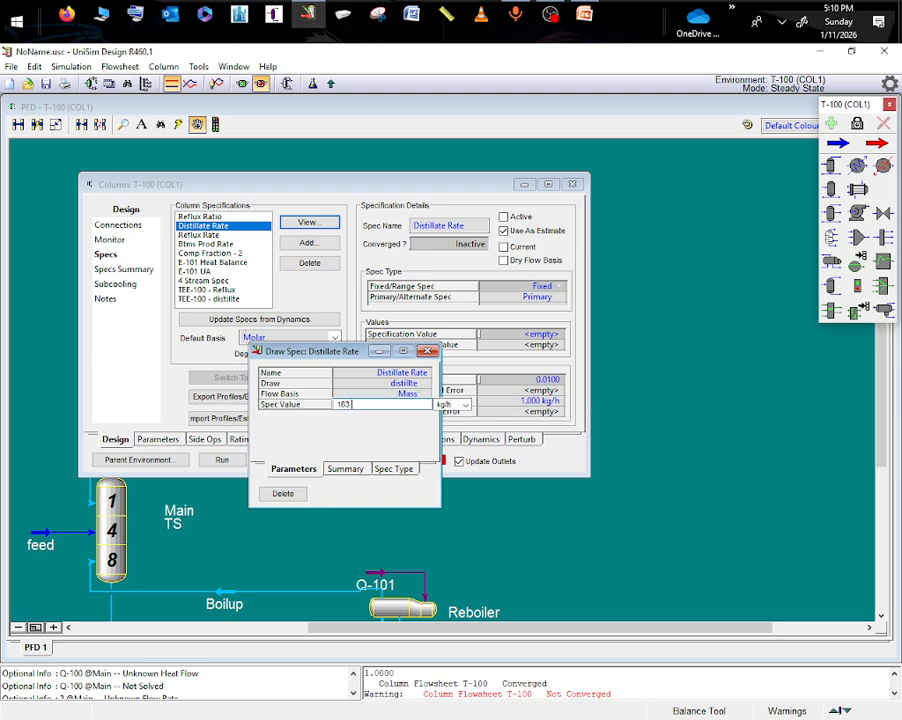
pyautogui.write('.5')
pyautogui.press('Return')
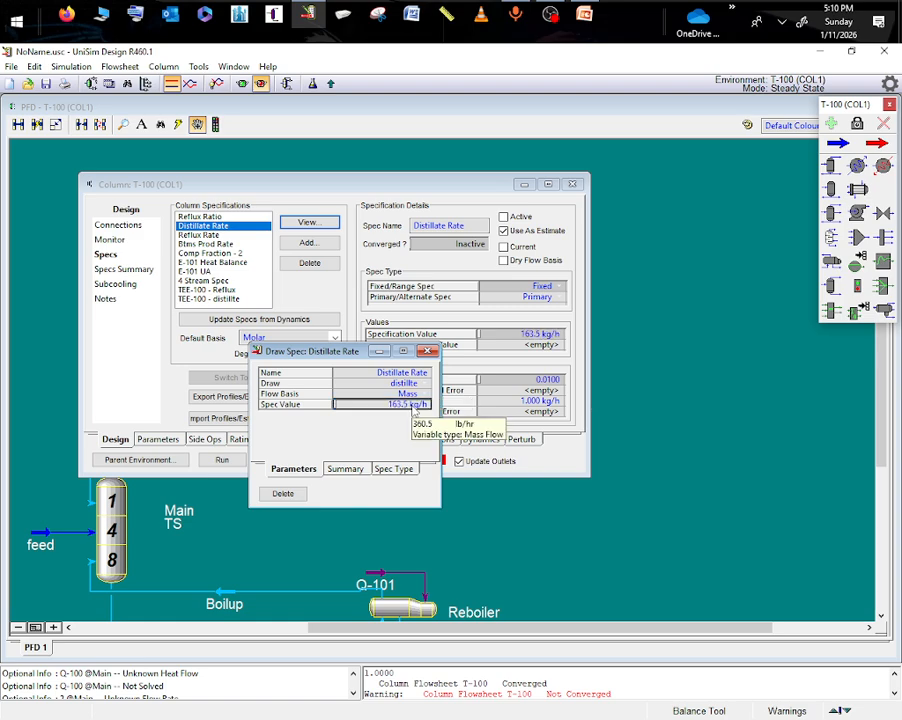
pyautogui.click(377, 354)
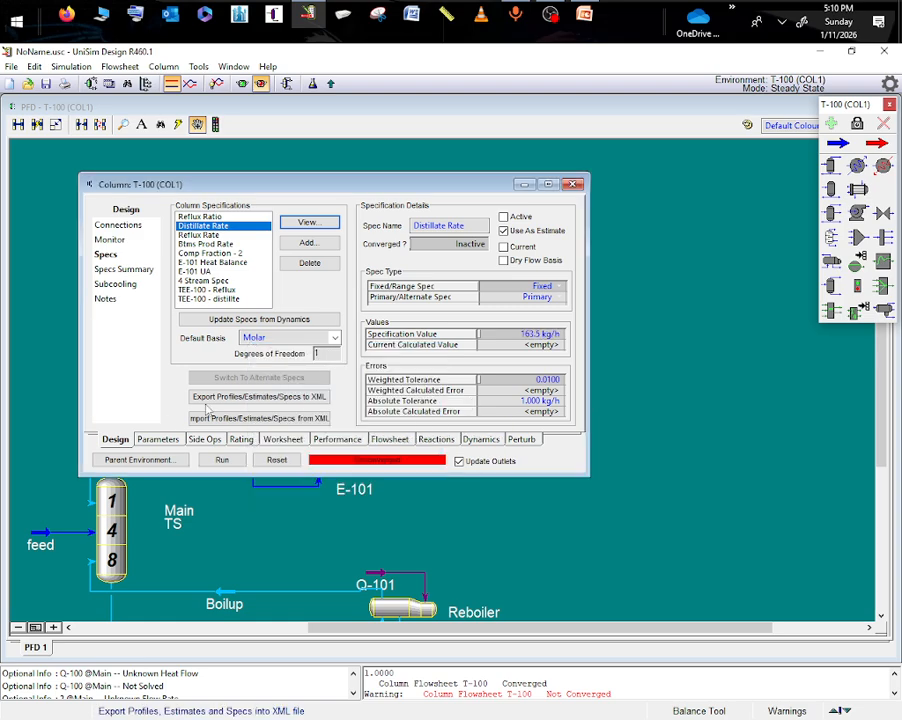
# - Set the column's top pressure to 101.325 kPa and run the column solver
pyautogui.click(118, 225)
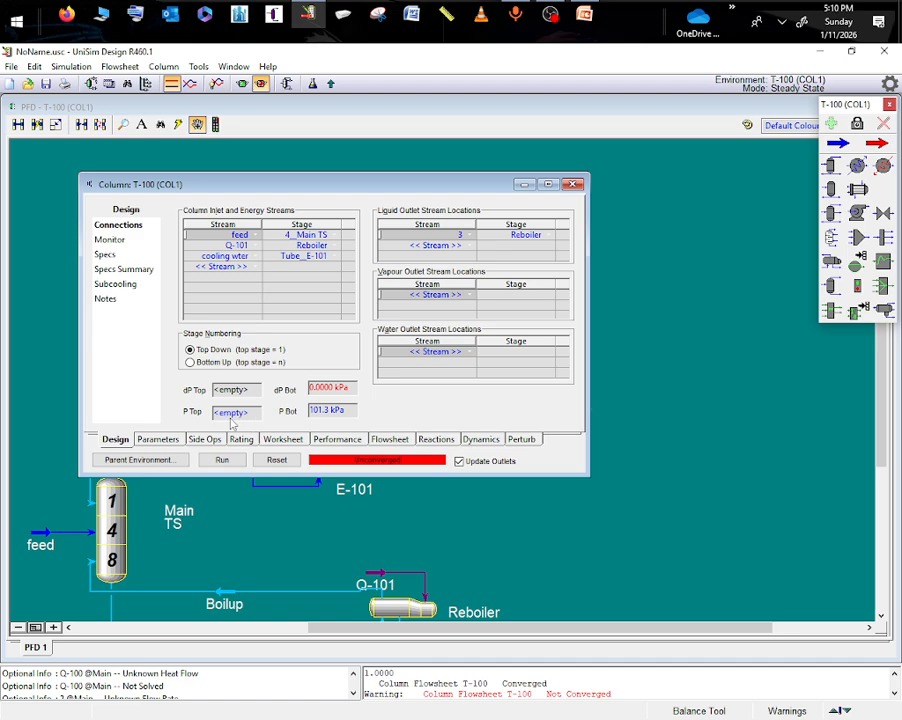
pyautogui.write('1')
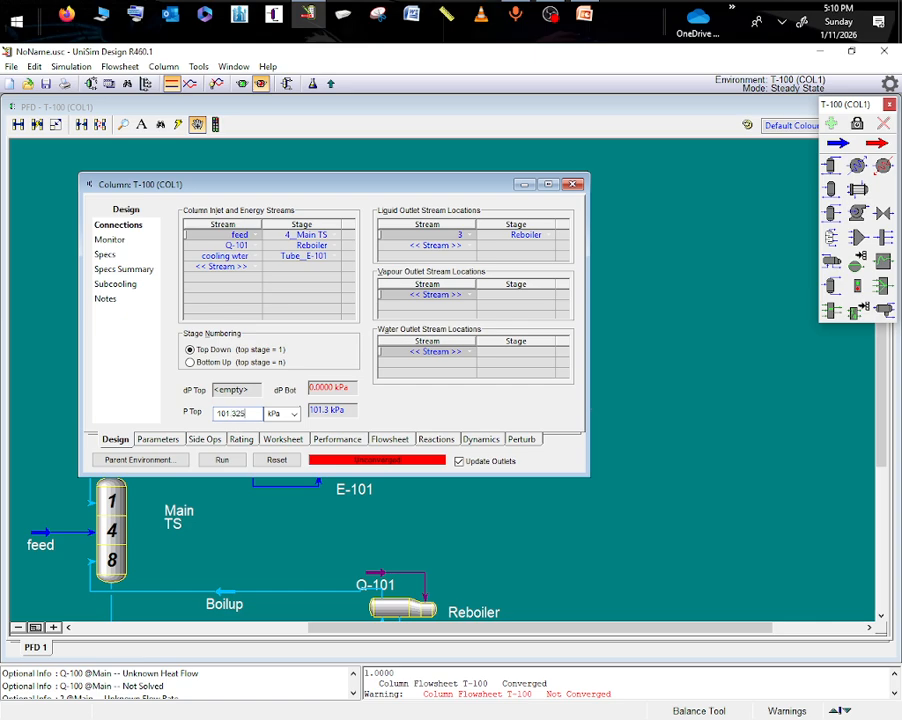
pyautogui.write('01.325')
pyautogui.press('Return')
pyautogui.click(243, 462)
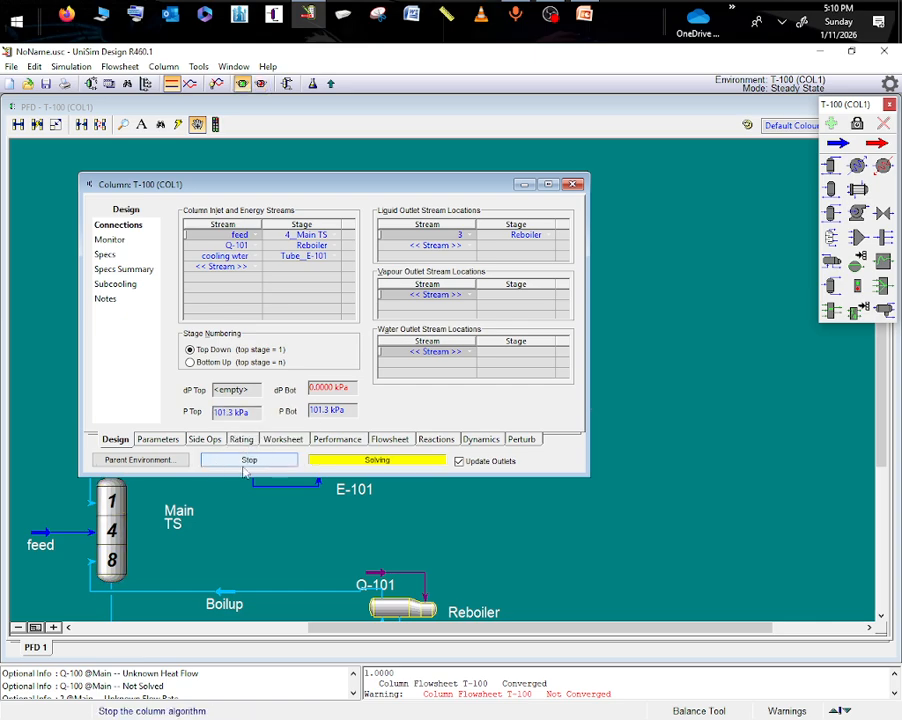
pyautogui.click(554, 437)
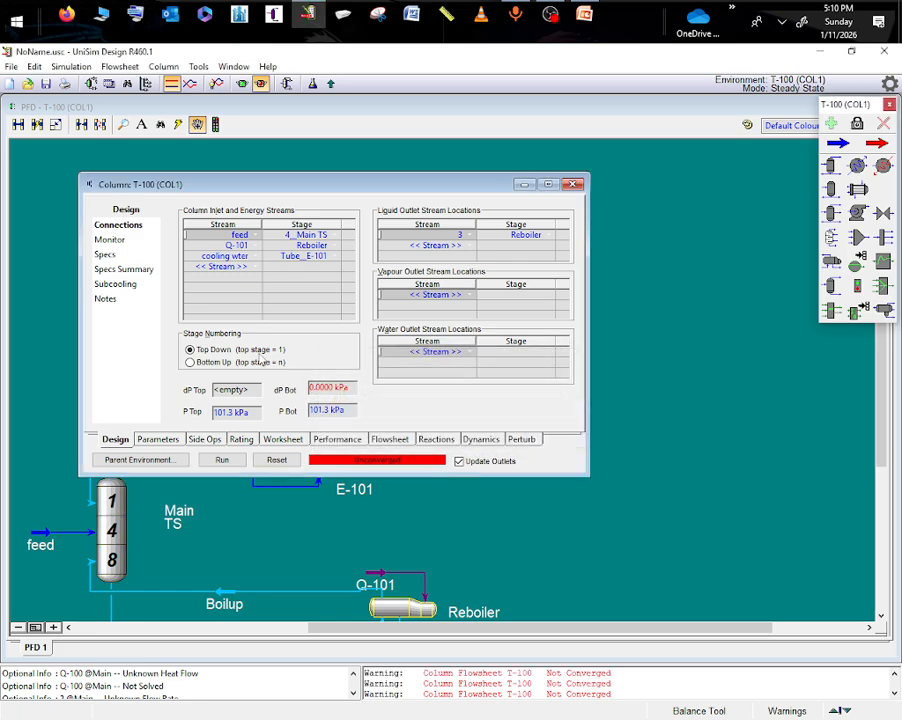
# - Activate the Distillate Rate specification in the specs summary and solve the column
pyautogui.click(117, 258)
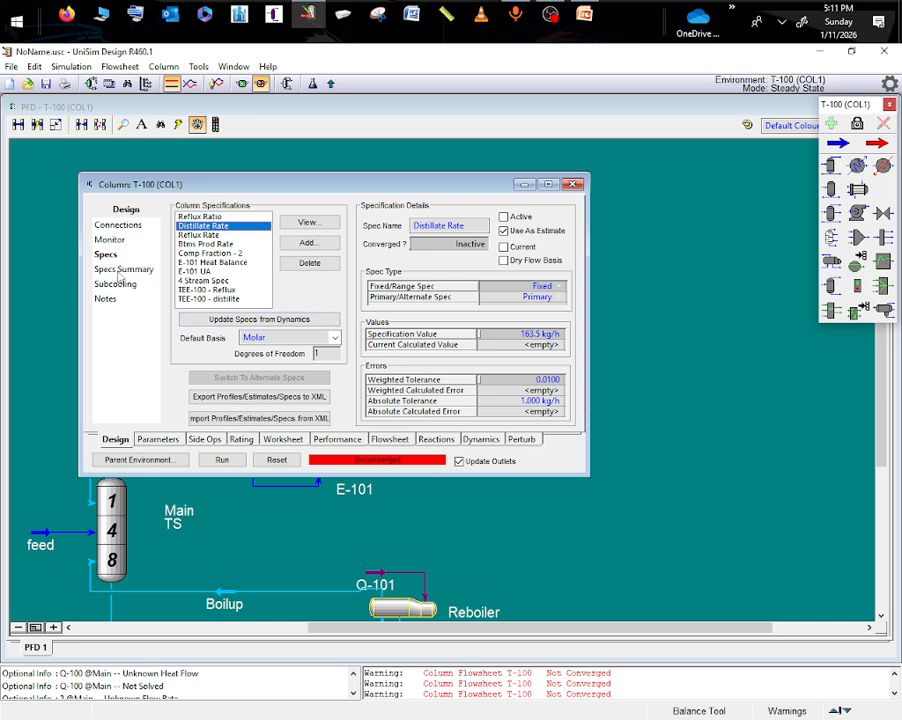
pyautogui.click(122, 270)
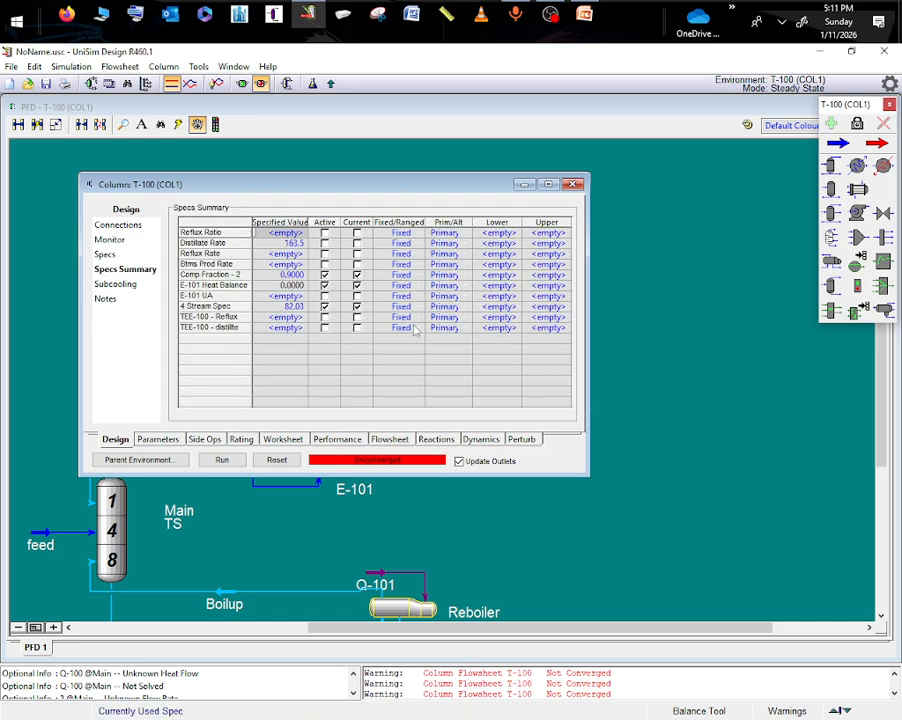
pyautogui.click(324, 243)
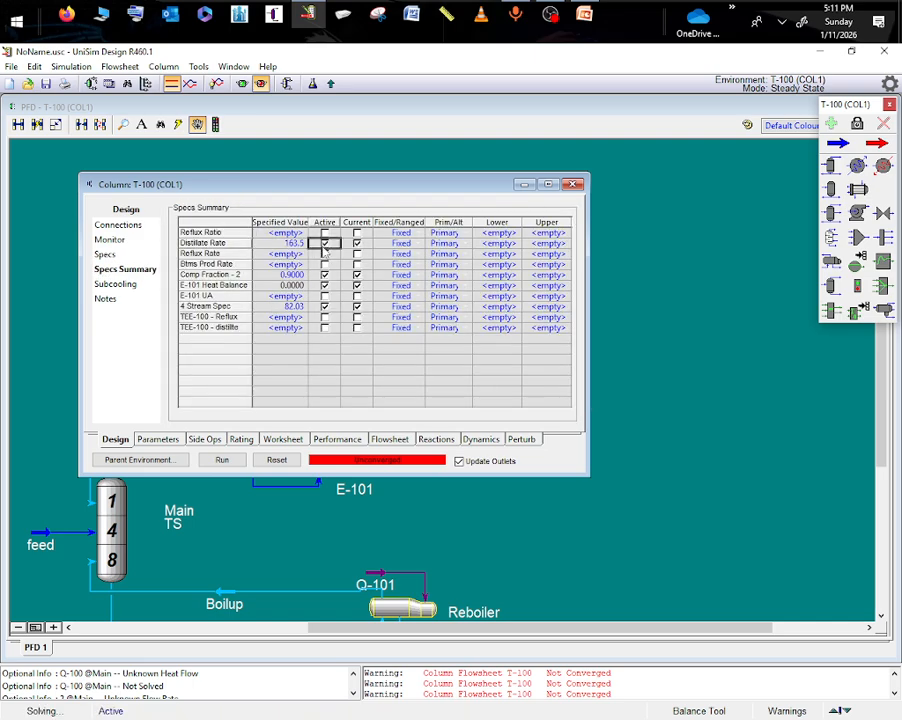
pyautogui.click(222, 460)
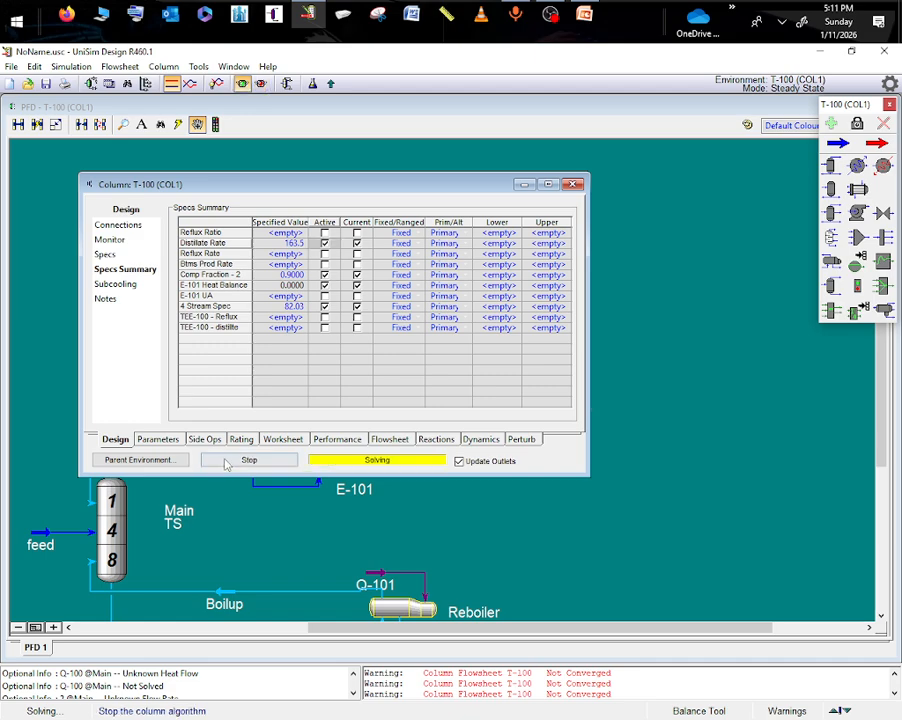
pyautogui.click(523, 184)
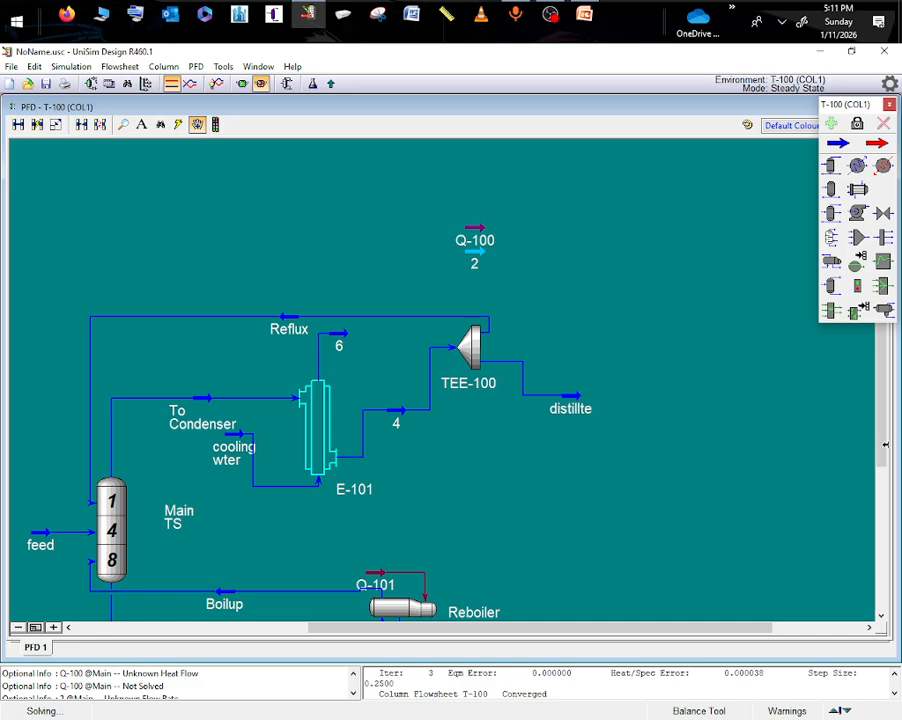
# - Move the cooling wter stream lower in the flowsheet, clear of the To Condenser label
pyautogui.scroll(-1, 884, 468)
pyautogui.scroll(-4, 884, 468)
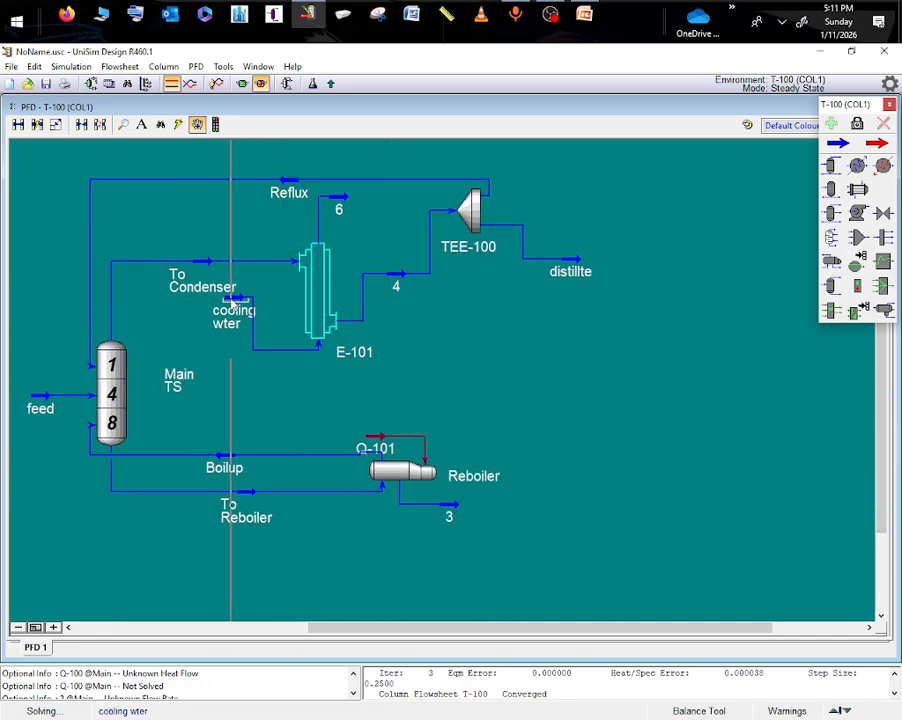
pyautogui.moveTo(232, 300); pyautogui.dragTo(230, 347)
pyautogui.click(342, 440)
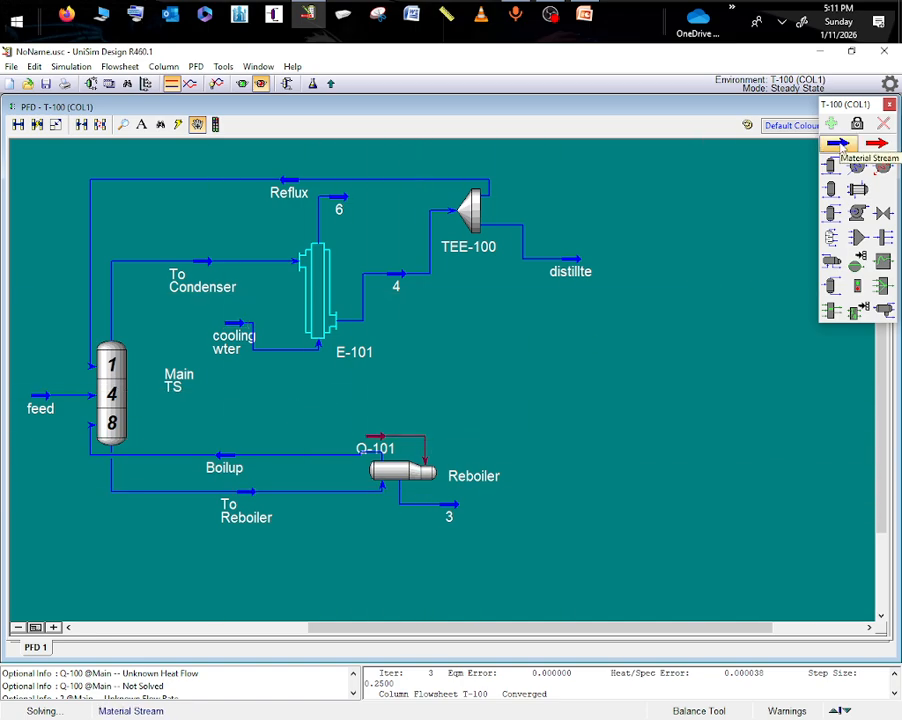
# - Place a heat exchanger below the Reboiler, change its icon to the horizontal shell-and-tube outline, and shift it toward the column side
pyautogui.moveTo(882, 490); pyautogui.dragTo(879, 576)
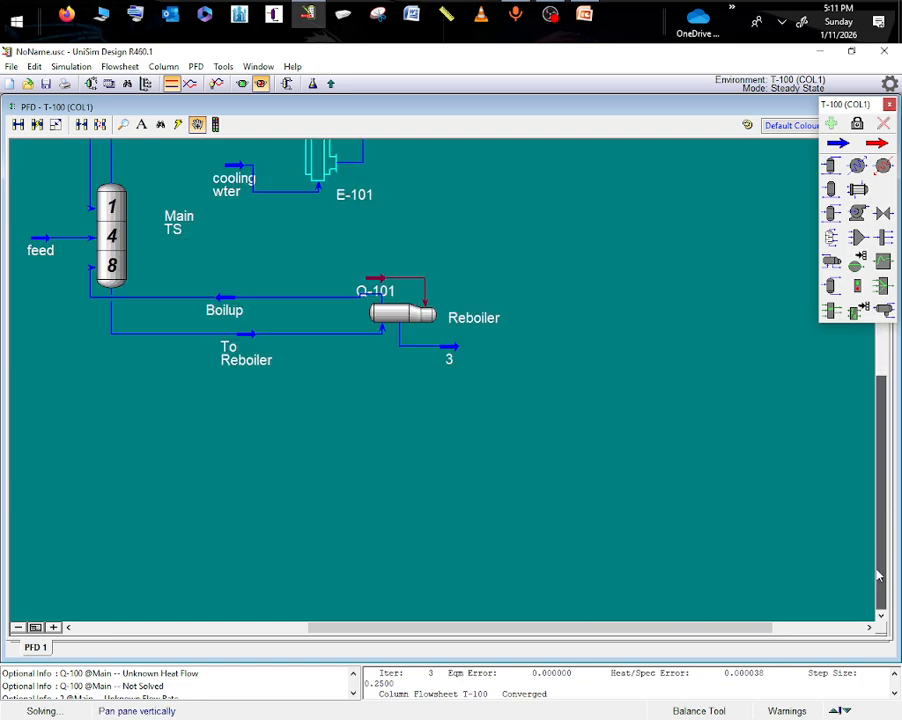
pyautogui.click(858, 213)
pyautogui.click(343, 455)
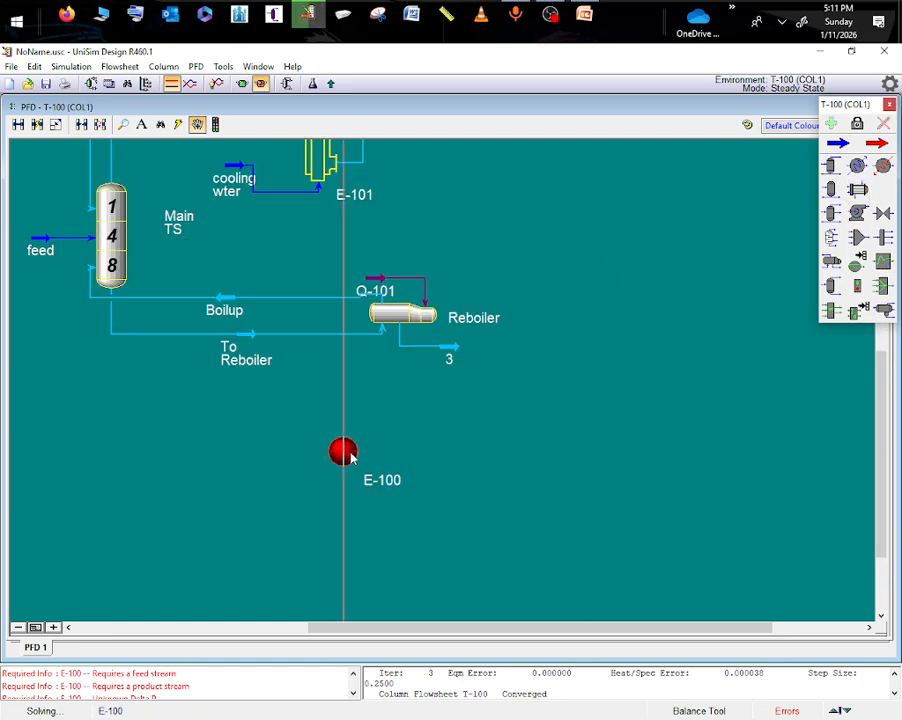
pyautogui.rightClick(352, 458)
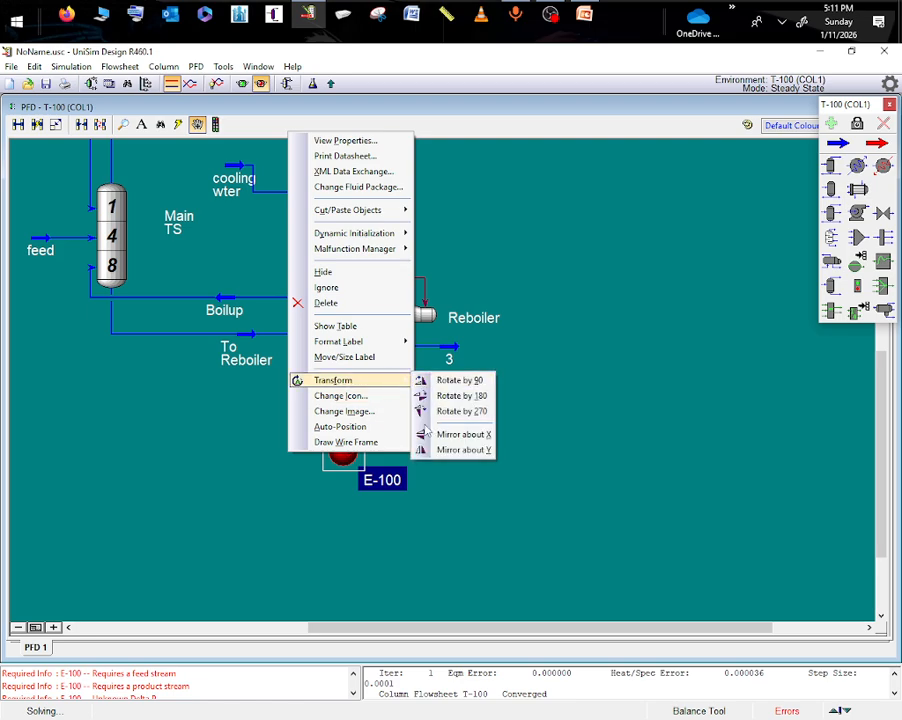
pyautogui.click(371, 402)
pyautogui.click(432, 388)
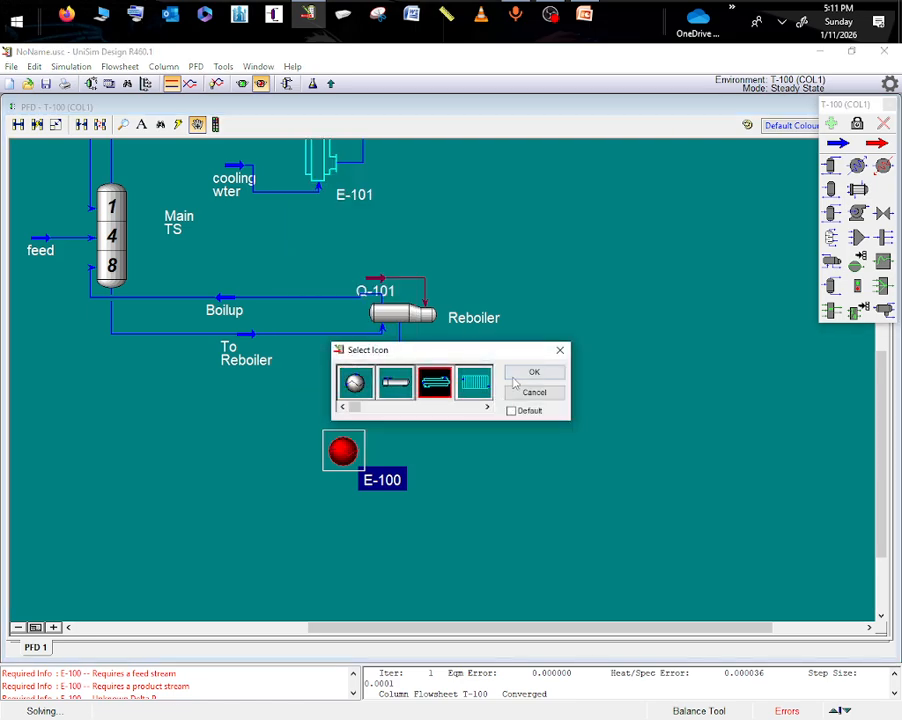
pyautogui.click(531, 372)
pyautogui.moveTo(362, 458); pyautogui.dragTo(266, 463)
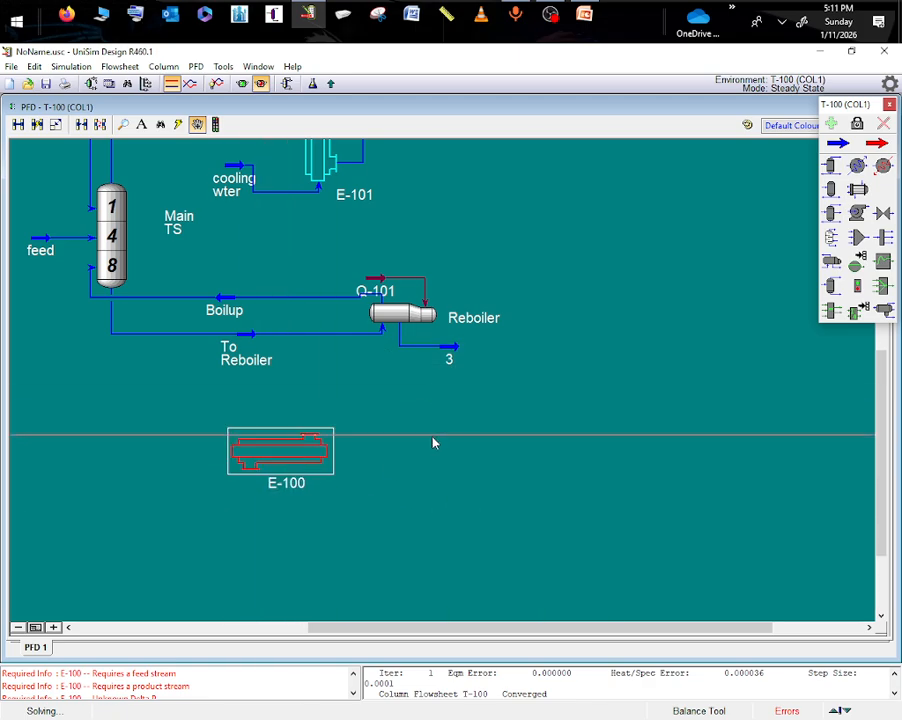
# - Add a material stream on the column side of the new heat exchanger and name it utility
pyautogui.click(838, 143)
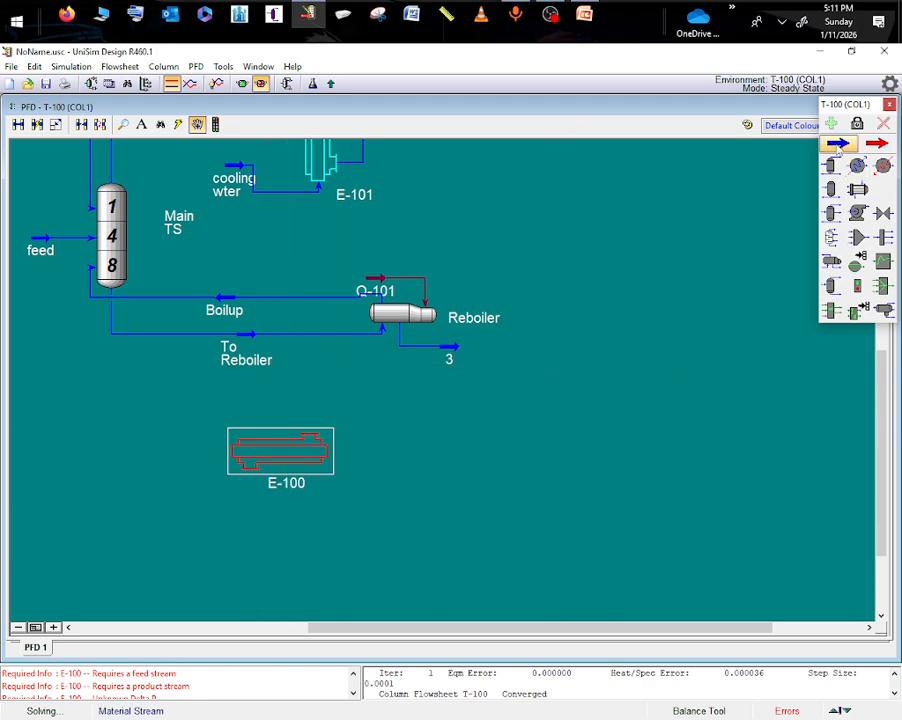
pyautogui.click(137, 419)
pyautogui.doubleClick(139, 420)
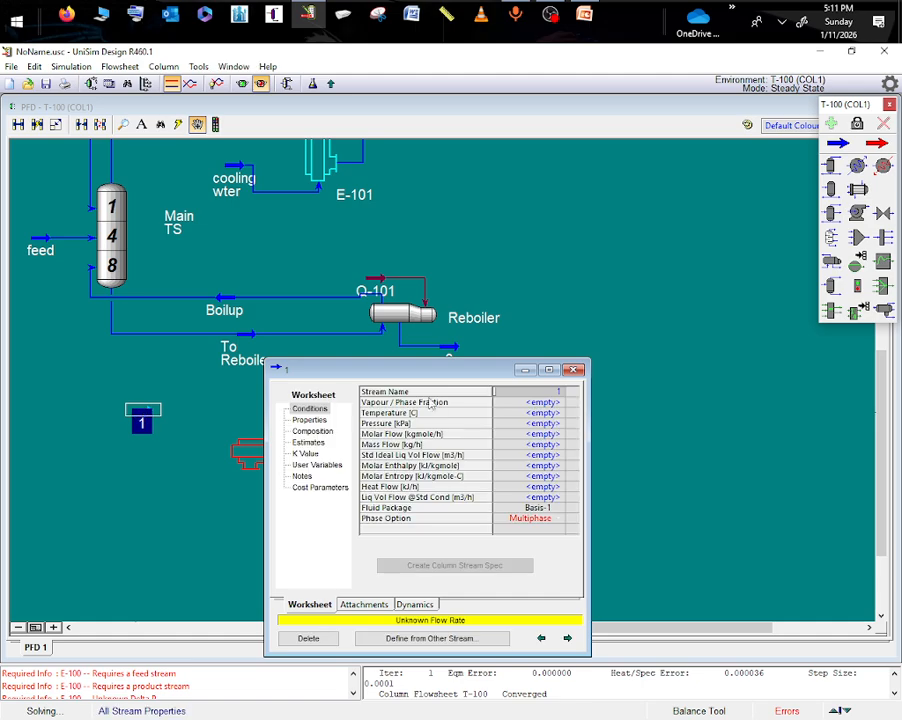
pyautogui.click(556, 394)
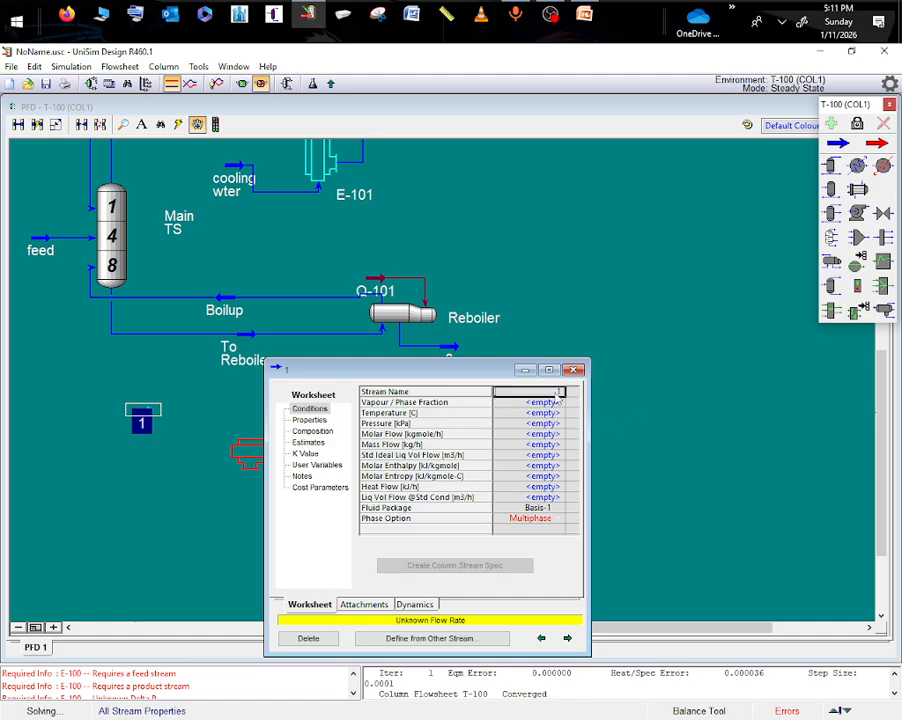
pyautogui.write('utility')
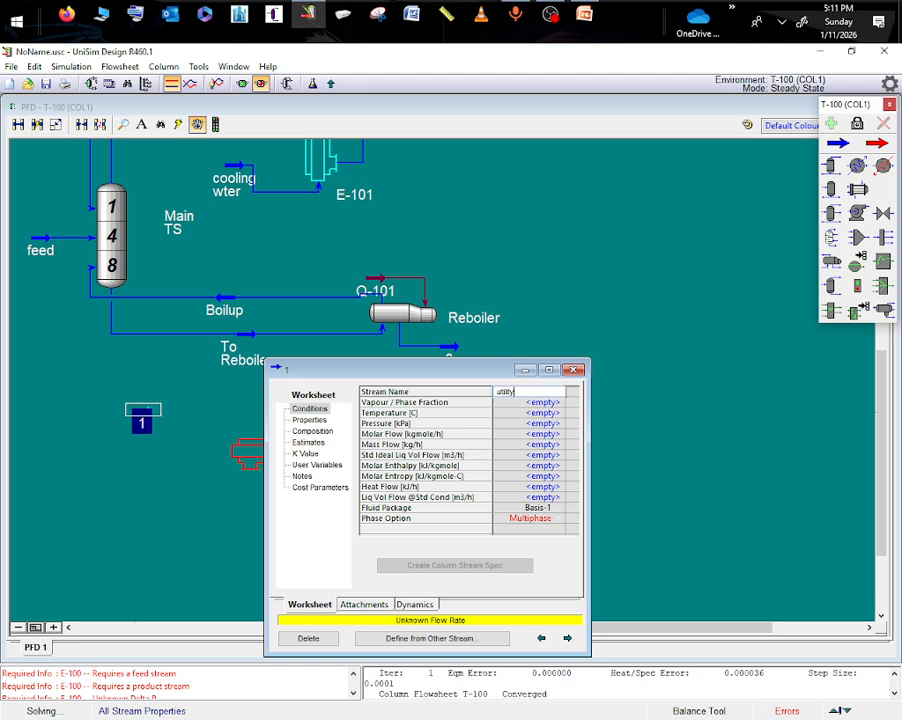
pyautogui.press('Return')
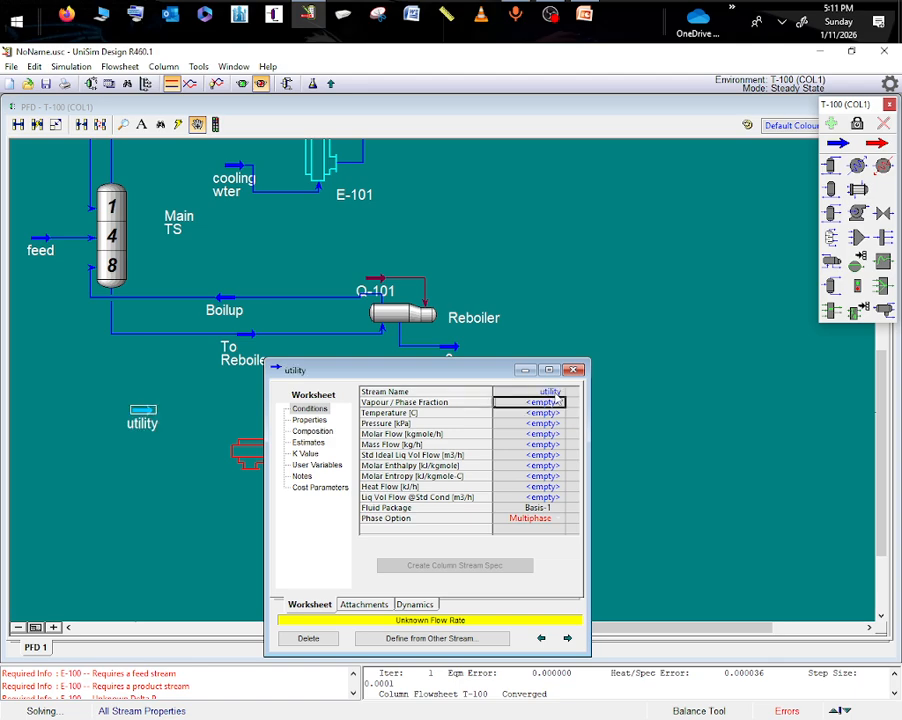
pyautogui.press('Down')
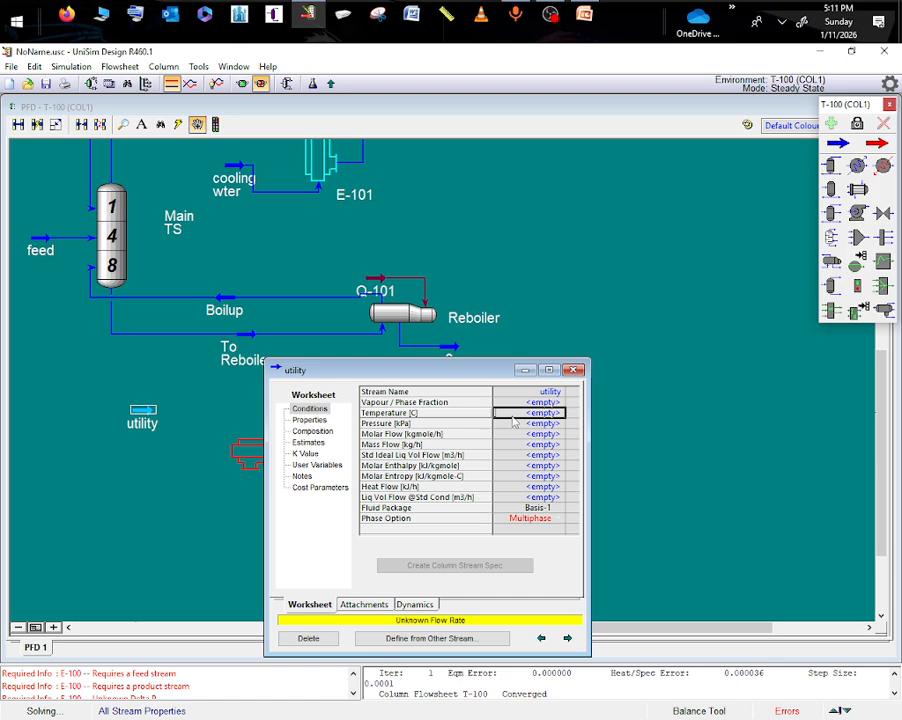
# - Set the utility stream's temperature to 300 °C, pressure to 3 atm (304.0 kPa) and mass flow to 700 kg/h
pyautogui.write('300')
pyautogui.press('Return')
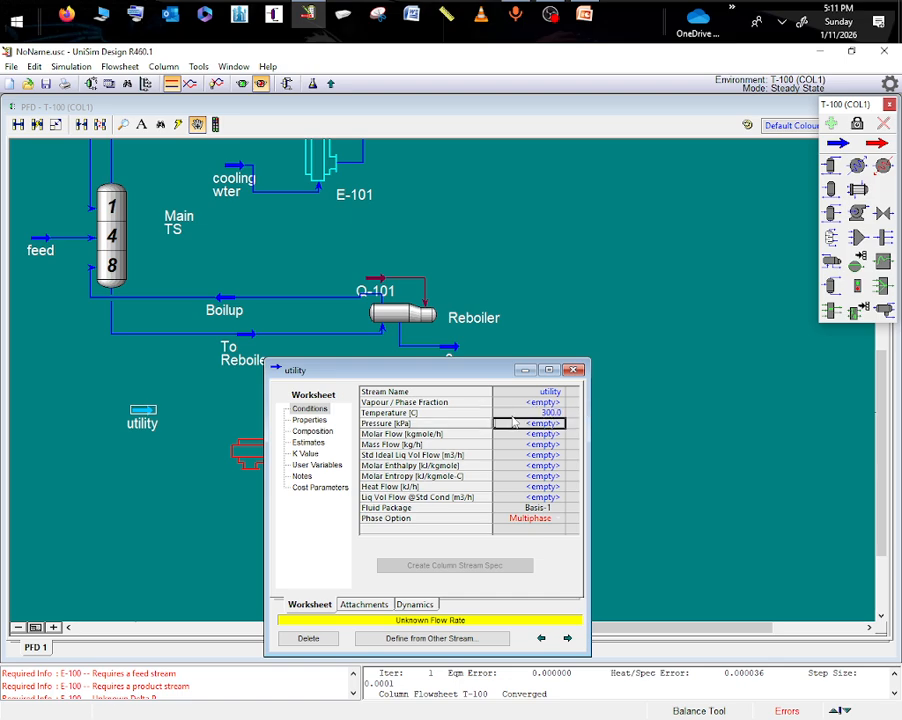
pyautogui.write('3')
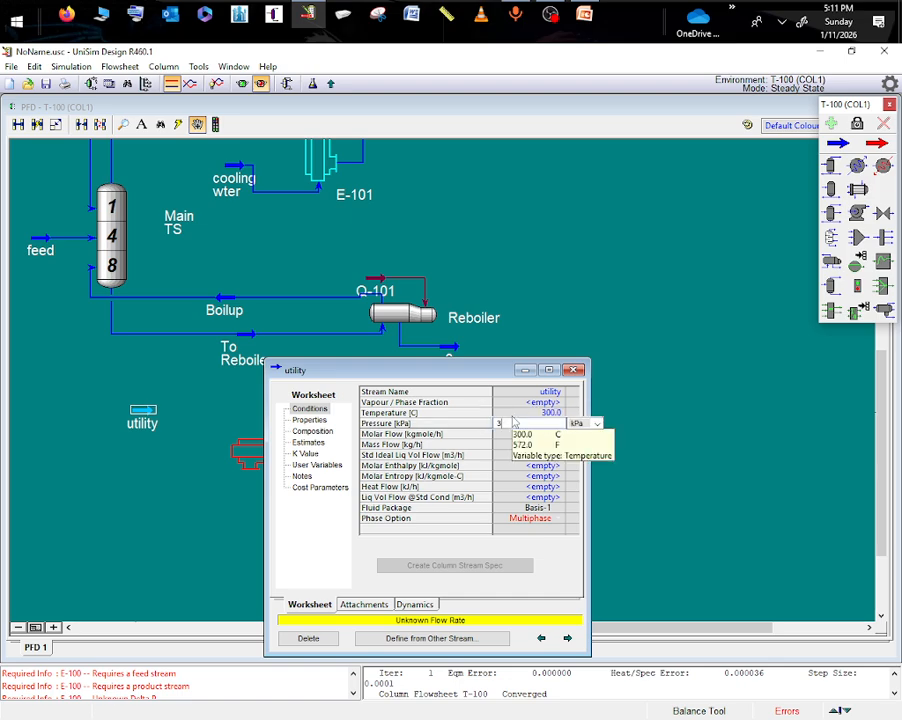
pyautogui.click(602, 426)
pyautogui.scroll(-1, 587, 457)
pyautogui.click(583, 481)
pyautogui.press('Down')
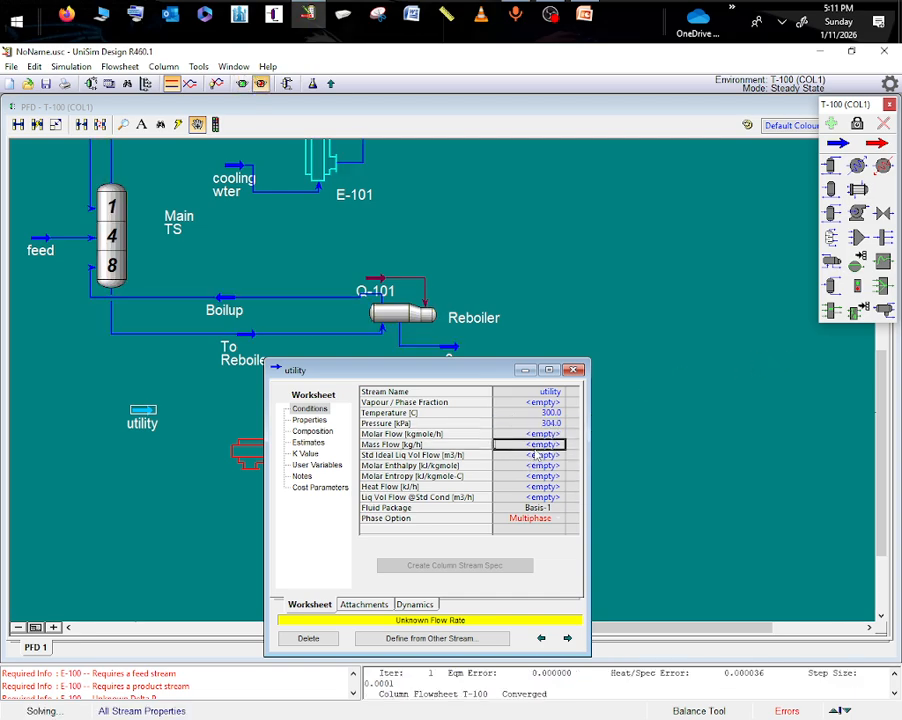
pyautogui.write('700')
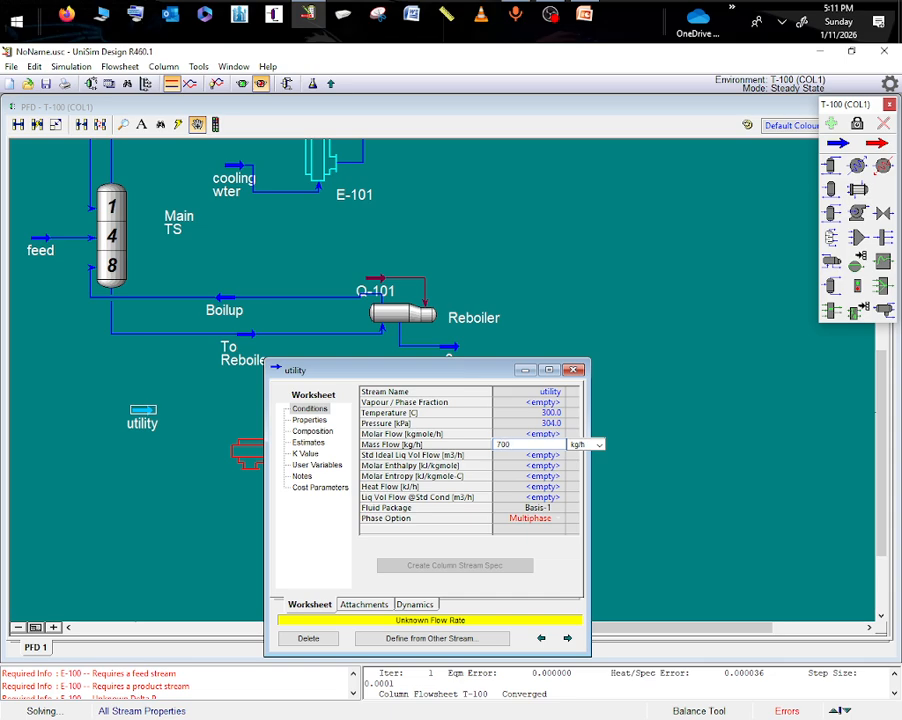
pyautogui.press('Return')
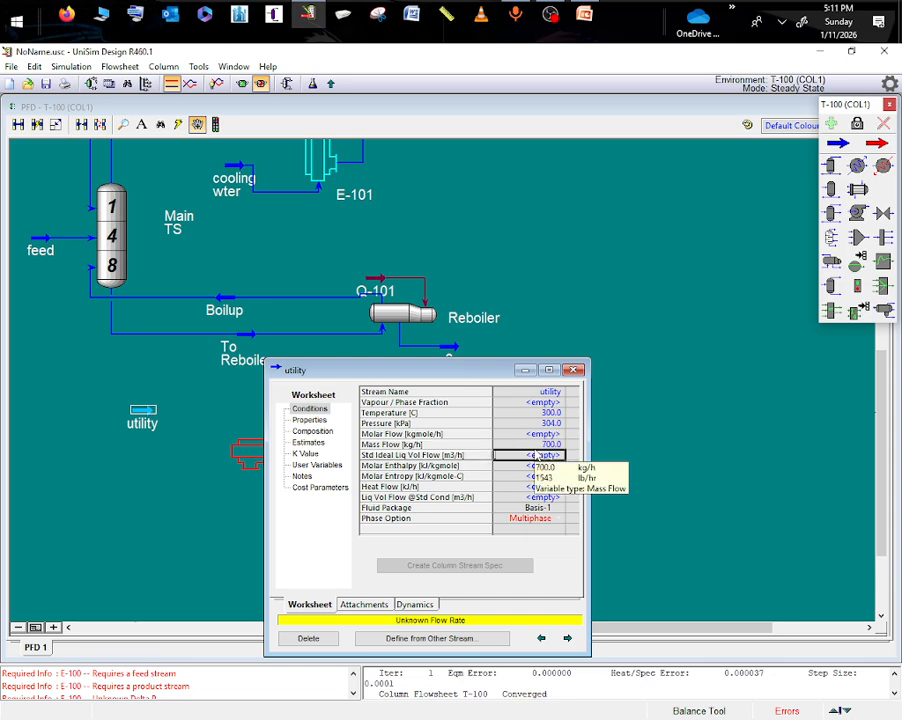
# - Define the utility stream's composition as pure water with an H2O mole fraction of 1, and close the stream's properties
pyautogui.doubleClick(545, 434)
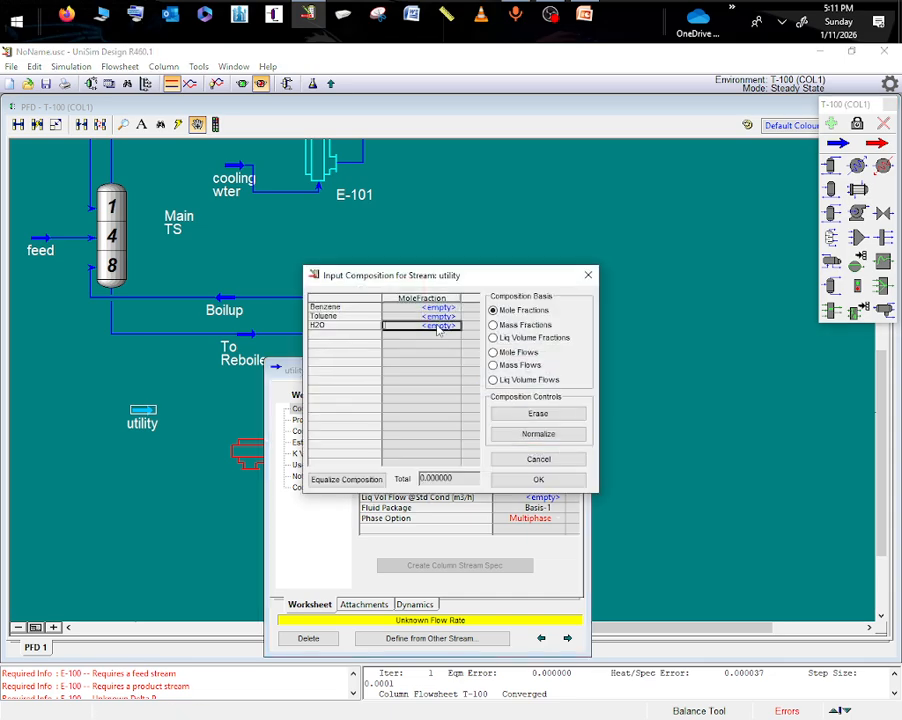
pyautogui.write('1')
pyautogui.press('Return')
pyautogui.click(570, 433)
pyautogui.click(538, 479)
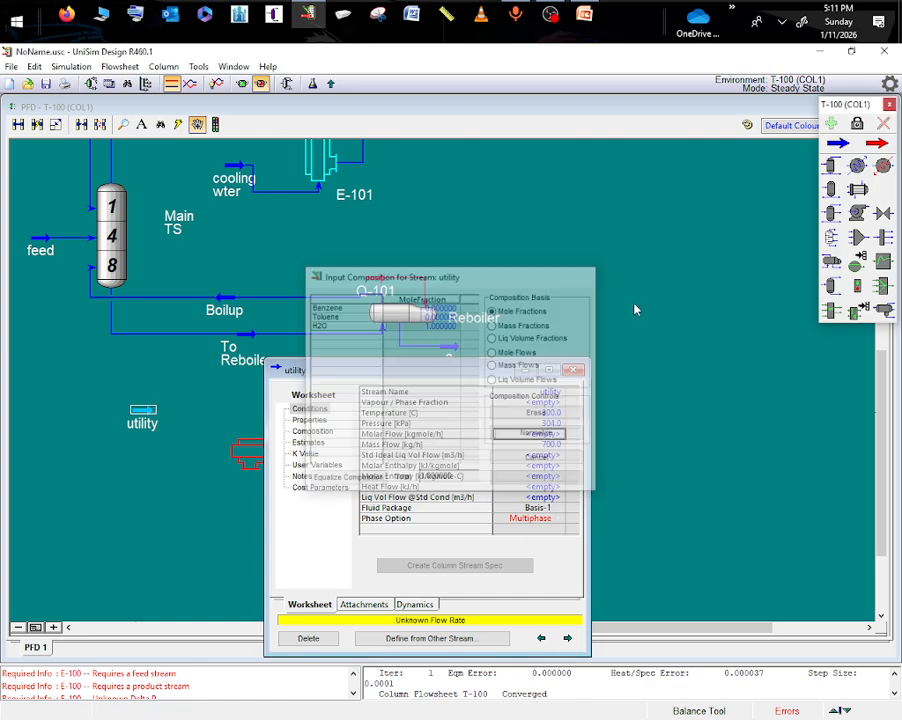
pyautogui.click(573, 370)
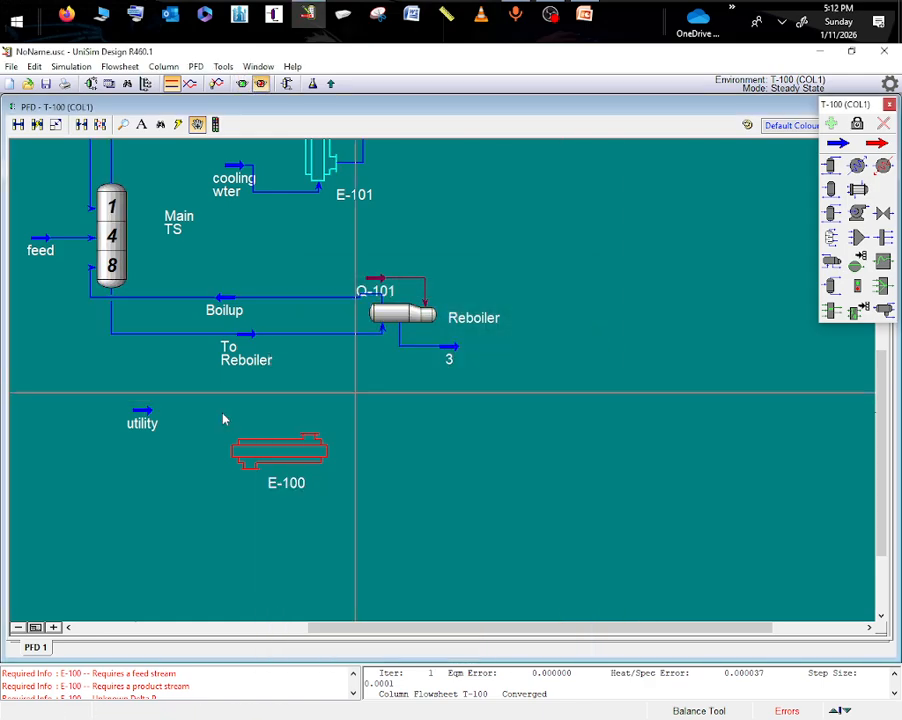
# - Place a material stream beyond E-100 and connect the exchanger's tube side with utility as inlet and the new stream as outlet
pyautogui.click(840, 144)
pyautogui.click(362, 503)
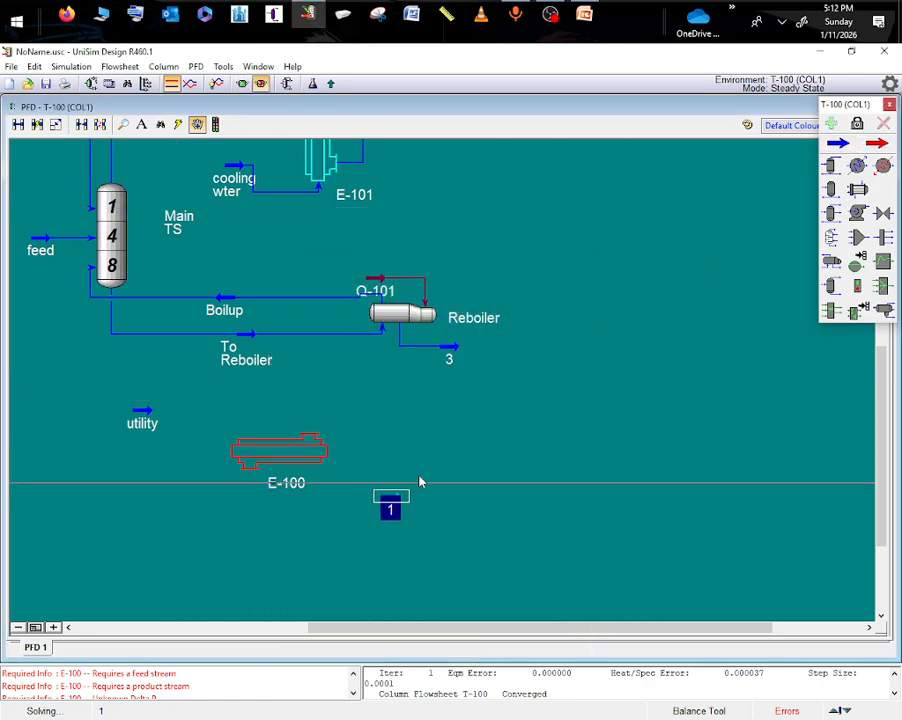
pyautogui.click(277, 460)
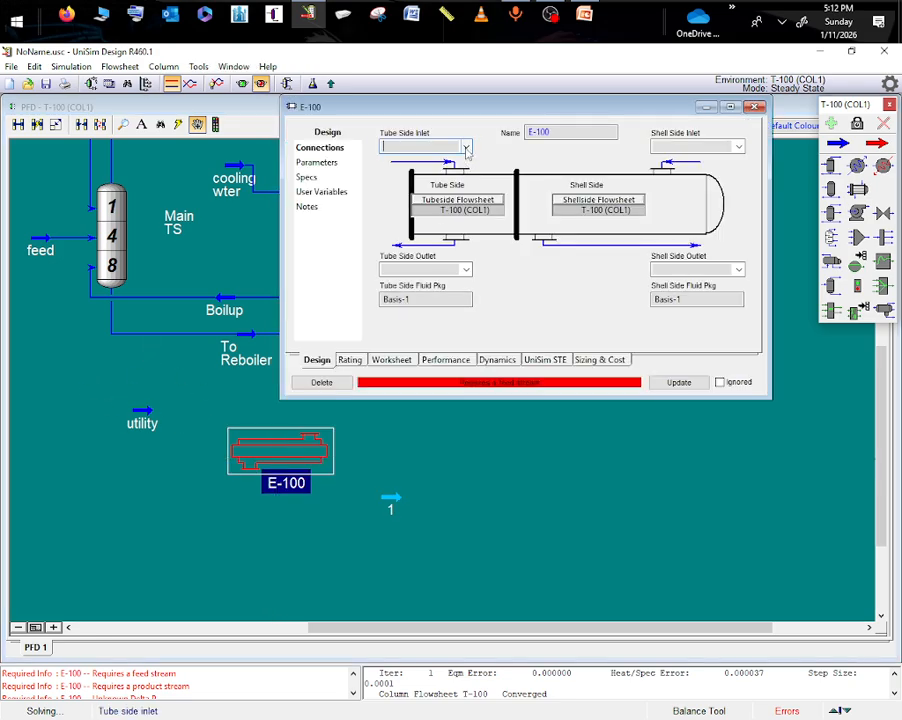
pyautogui.click(465, 147)
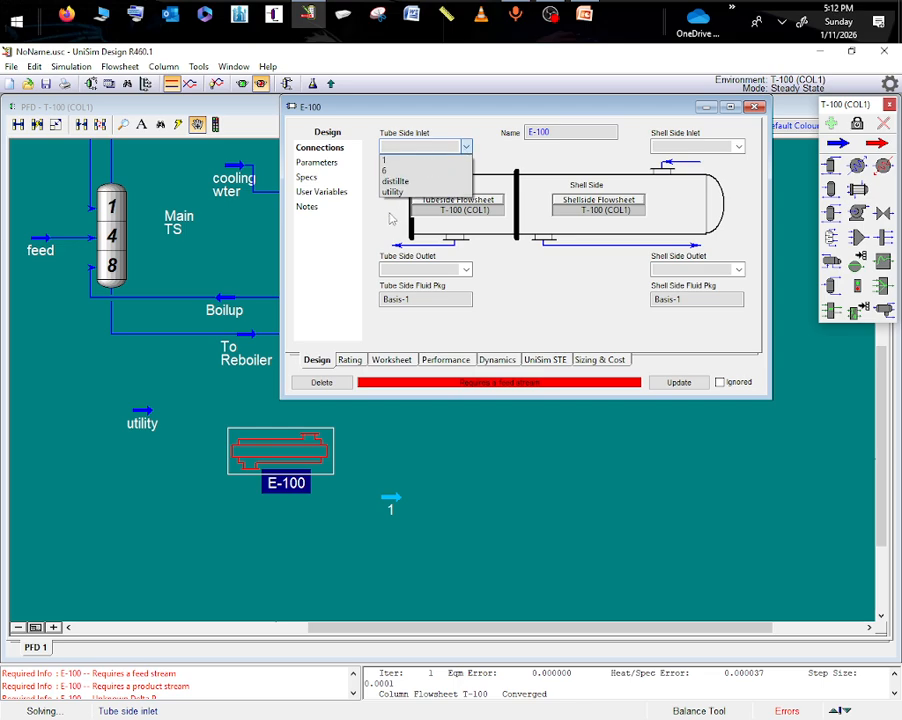
pyautogui.click(393, 192)
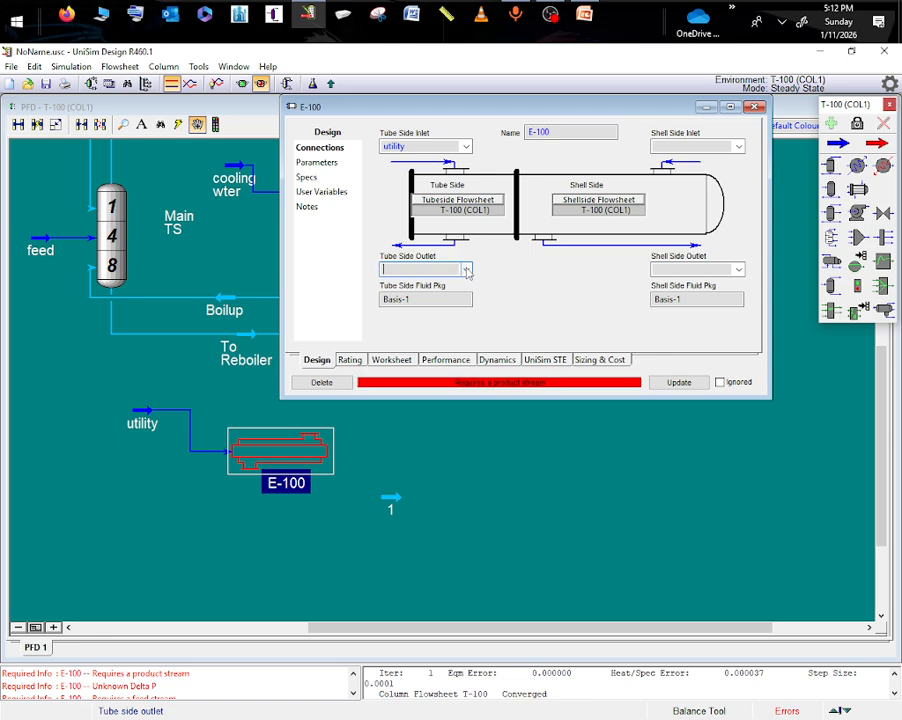
pyautogui.click(466, 271)
pyautogui.click(385, 280)
pyautogui.click(506, 500)
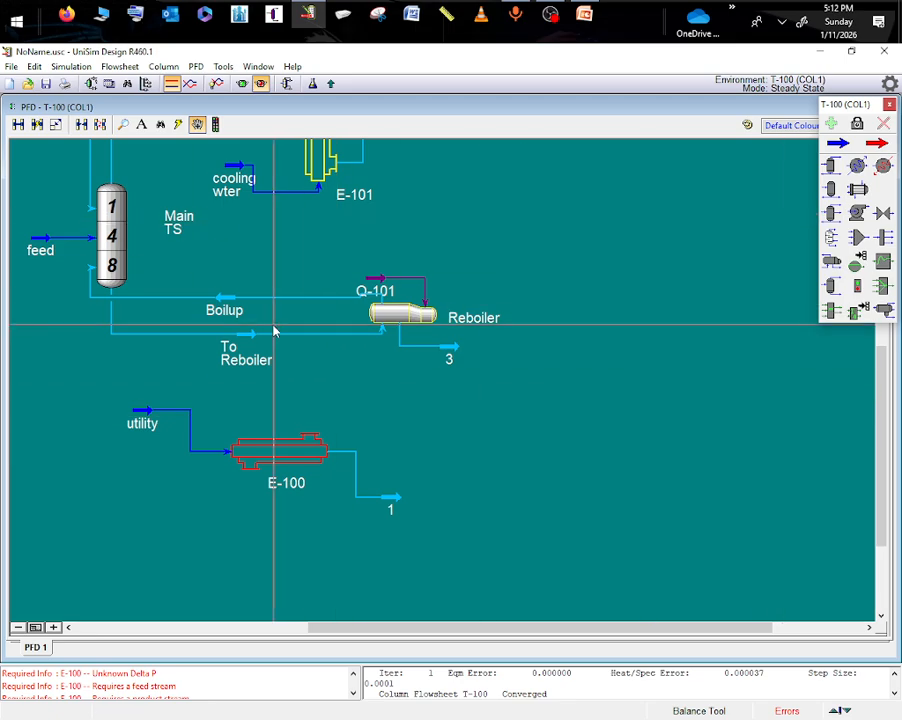
# - Place two more material streams for the shell side, one just above E-100 and one below it
pyautogui.click(838, 143)
pyautogui.click(300, 400)
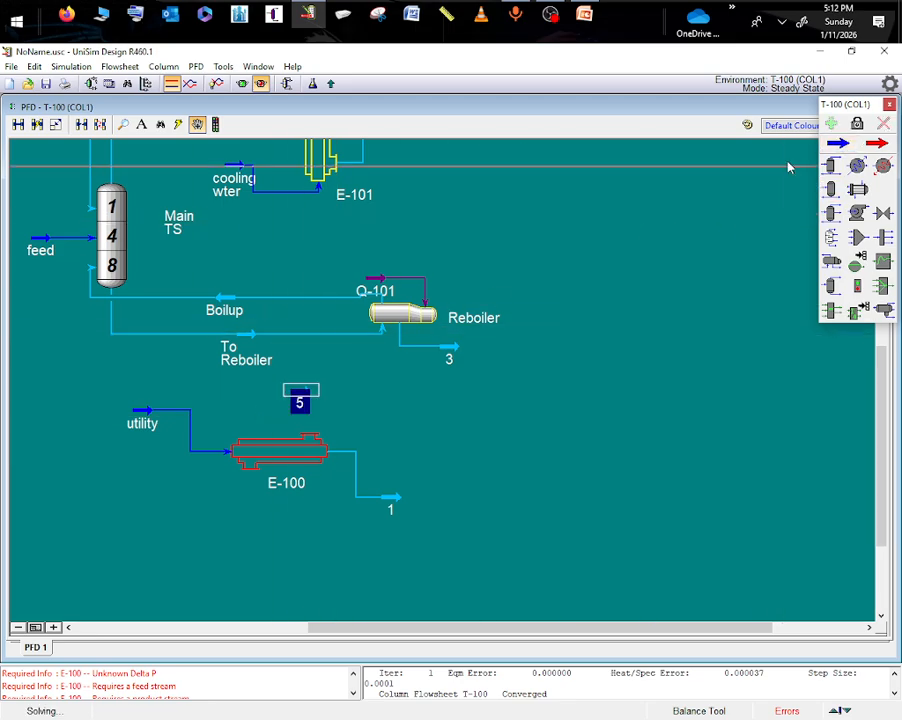
pyautogui.click(838, 143)
pyautogui.click(287, 571)
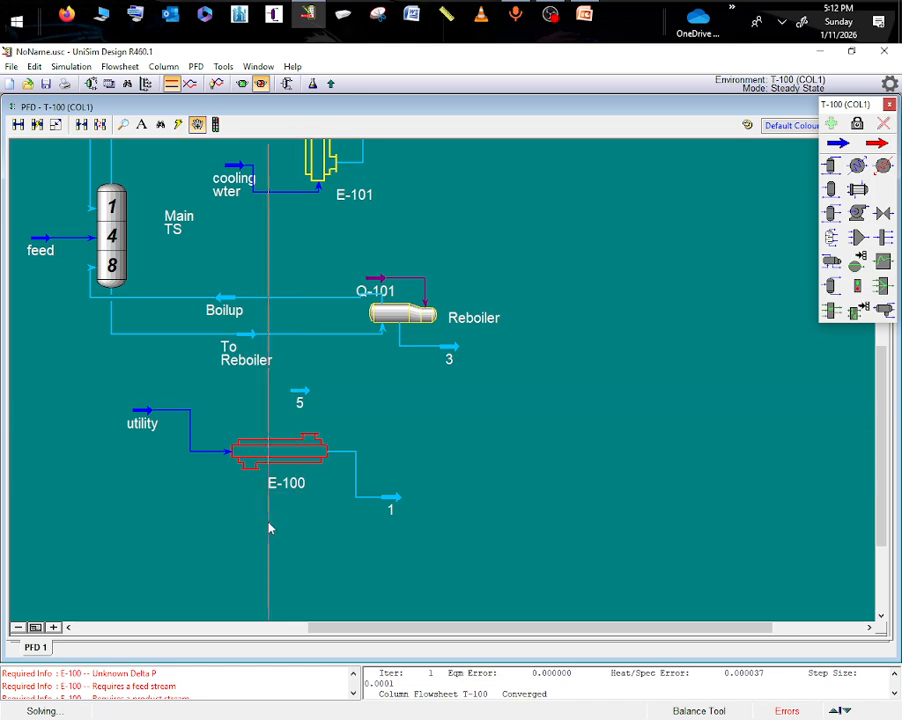
pyautogui.click(838, 144)
pyautogui.click(247, 540)
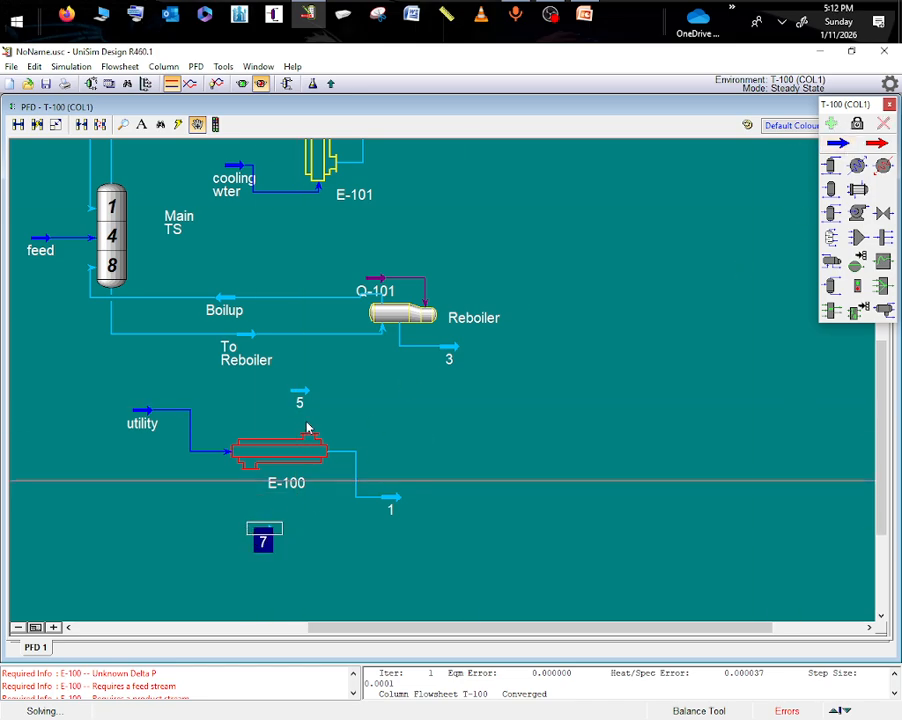
# - Re-solve the column and define stream 5 above E-100 by copying the conditions of the To Reboiler stream
pyautogui.click(286, 84)
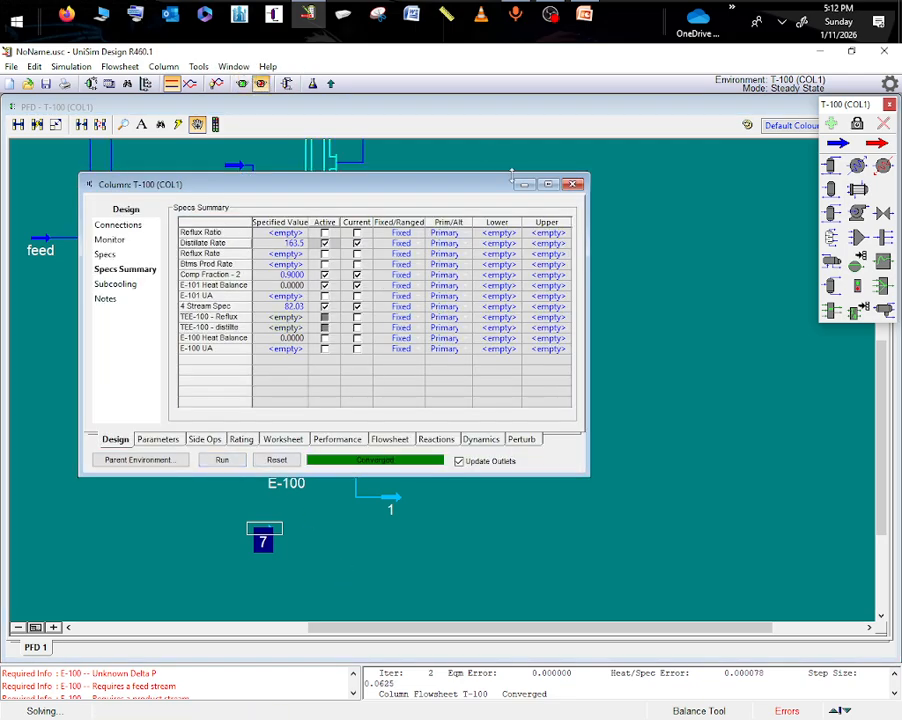
pyautogui.click(572, 184)
pyautogui.click(300, 400)
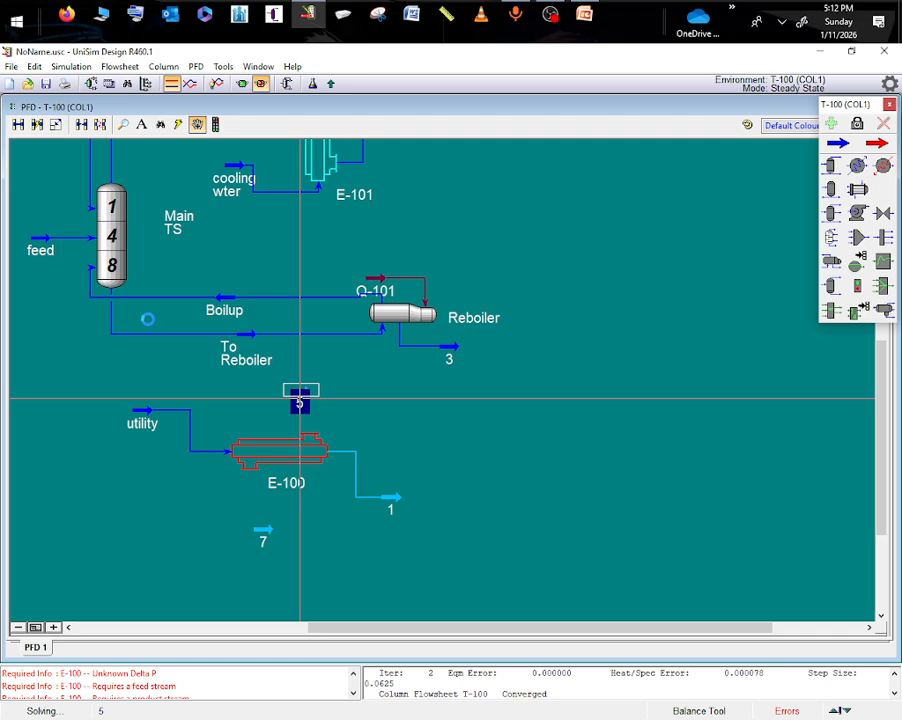
pyautogui.doubleClick(300, 402)
pyautogui.click(468, 390)
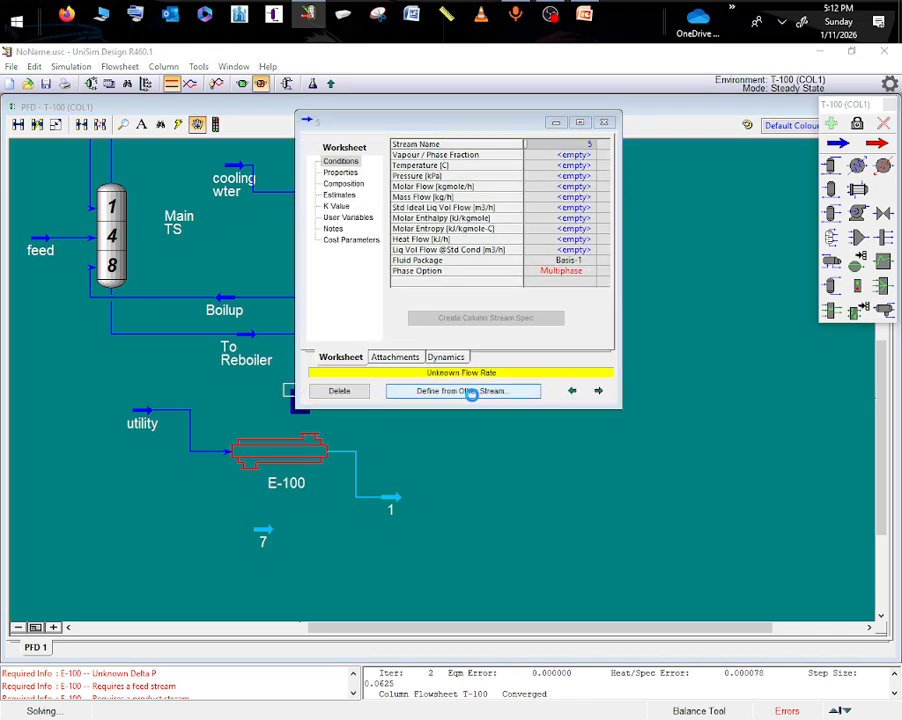
pyautogui.scroll(-3, 330, 290)
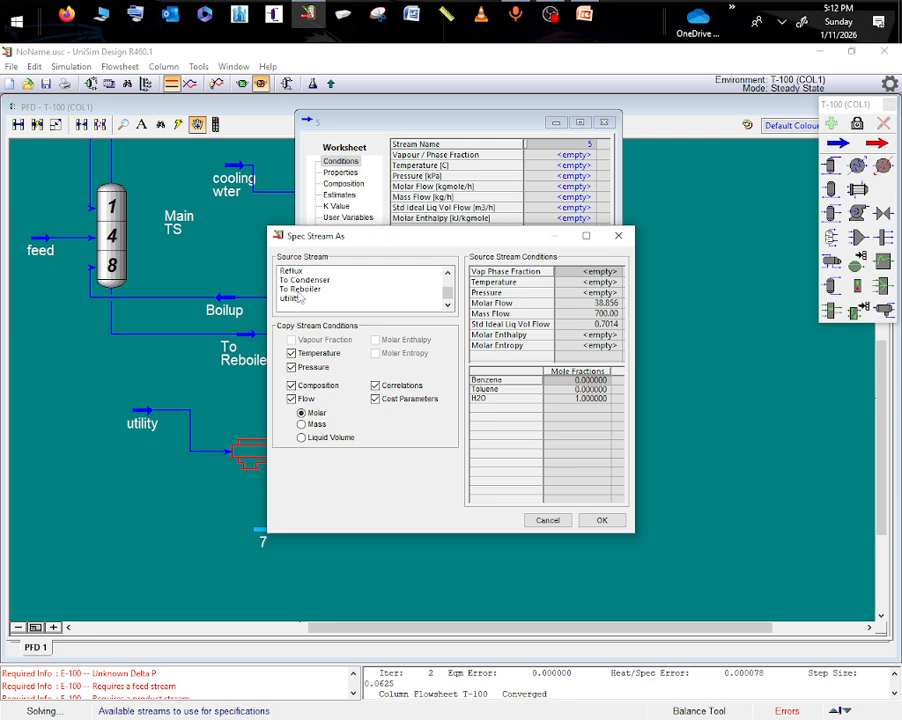
pyautogui.click(300, 289)
pyautogui.click(602, 520)
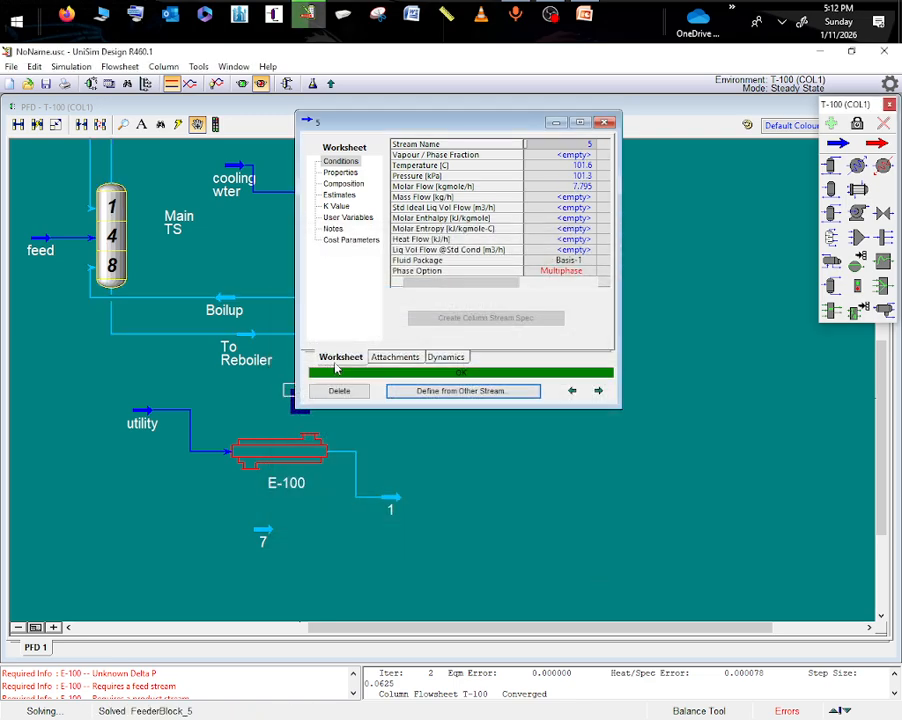
pyautogui.click(333, 398)
# - Connect the shell side of E-100 with stream 5 as inlet and stream 7 as outlet
pyautogui.doubleClick(320, 452)
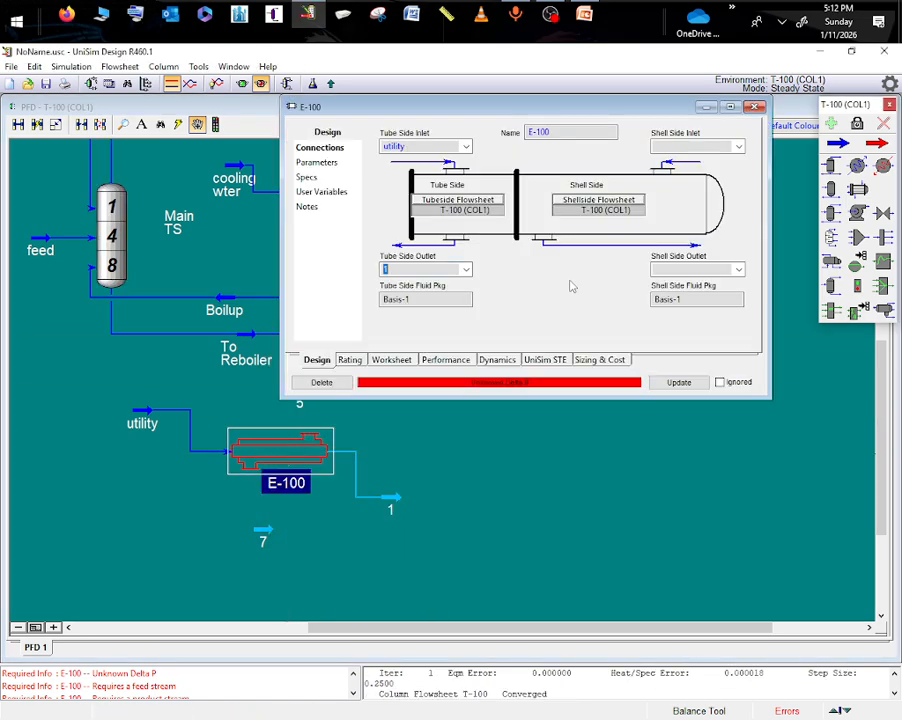
pyautogui.click(738, 147)
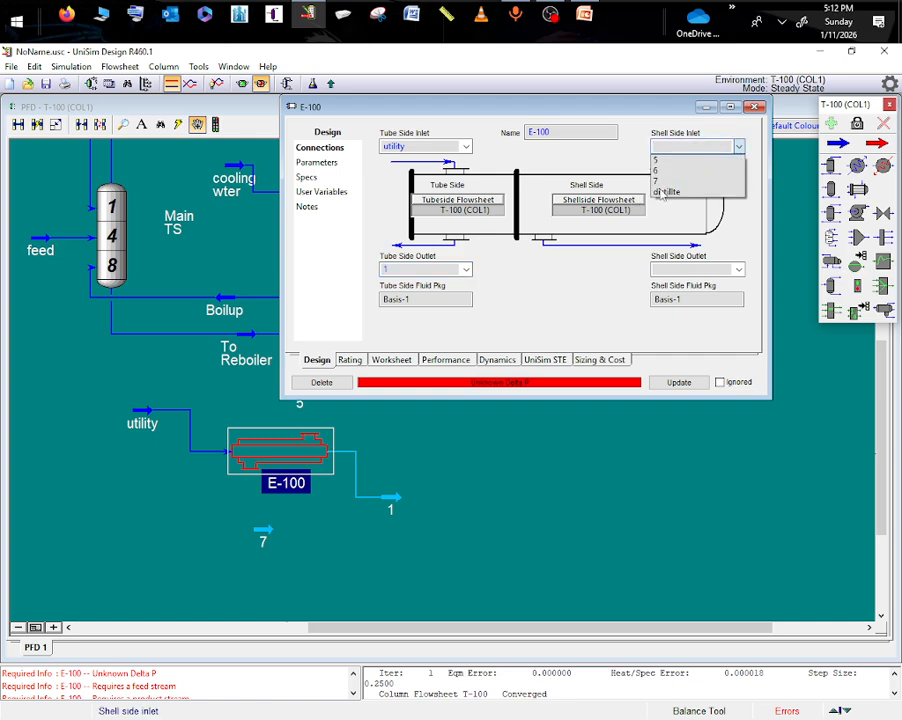
pyautogui.click(658, 159)
pyautogui.click(738, 269)
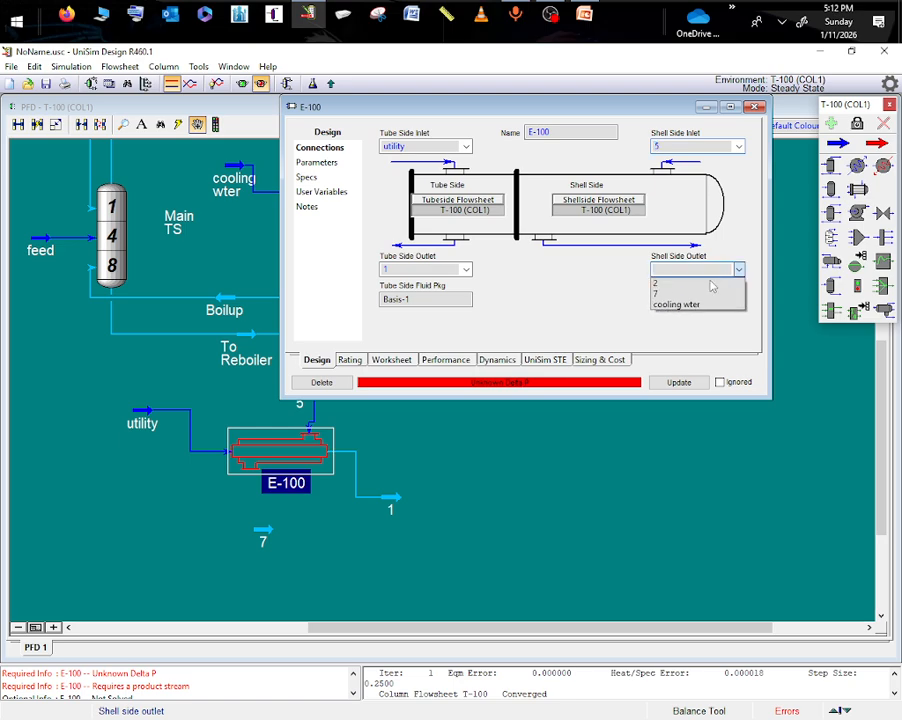
pyautogui.click(655, 294)
pyautogui.click(555, 452)
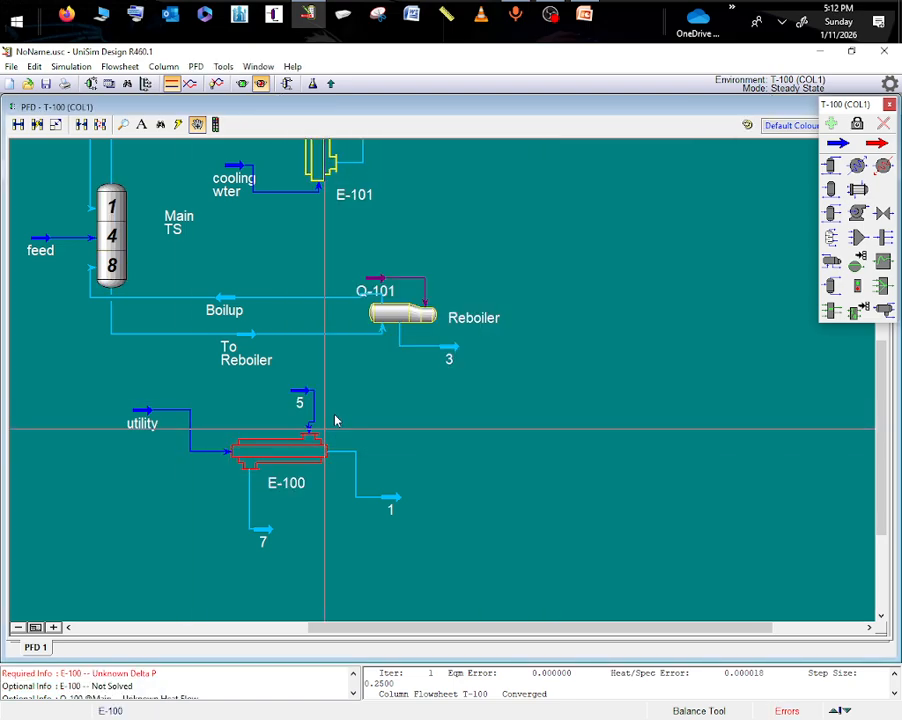
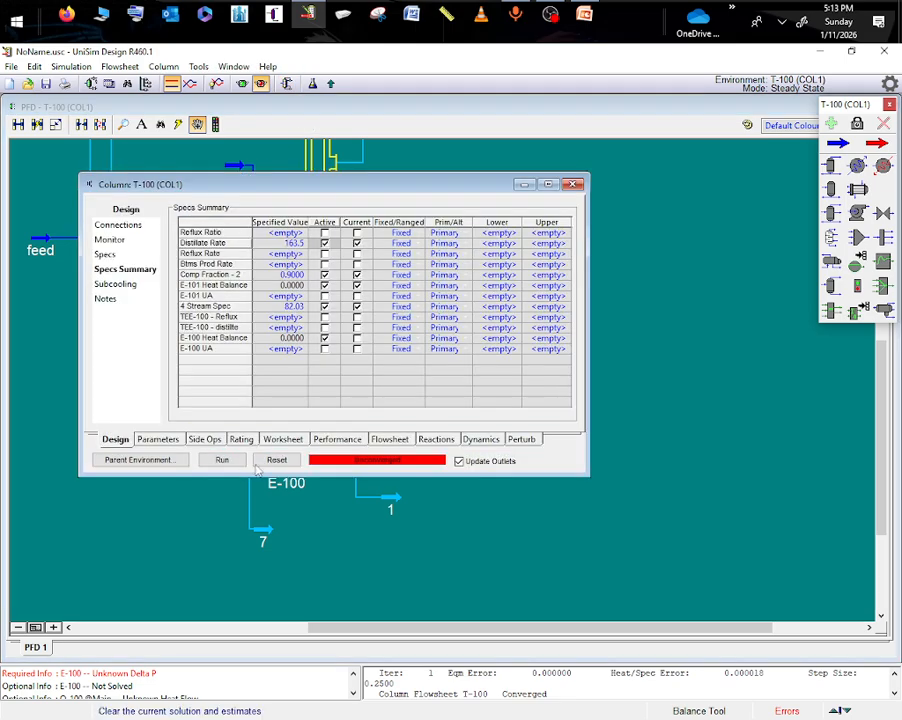
# - Deactivate the E-100 Heat Balance specification and run the column
pyautogui.click(222, 460)
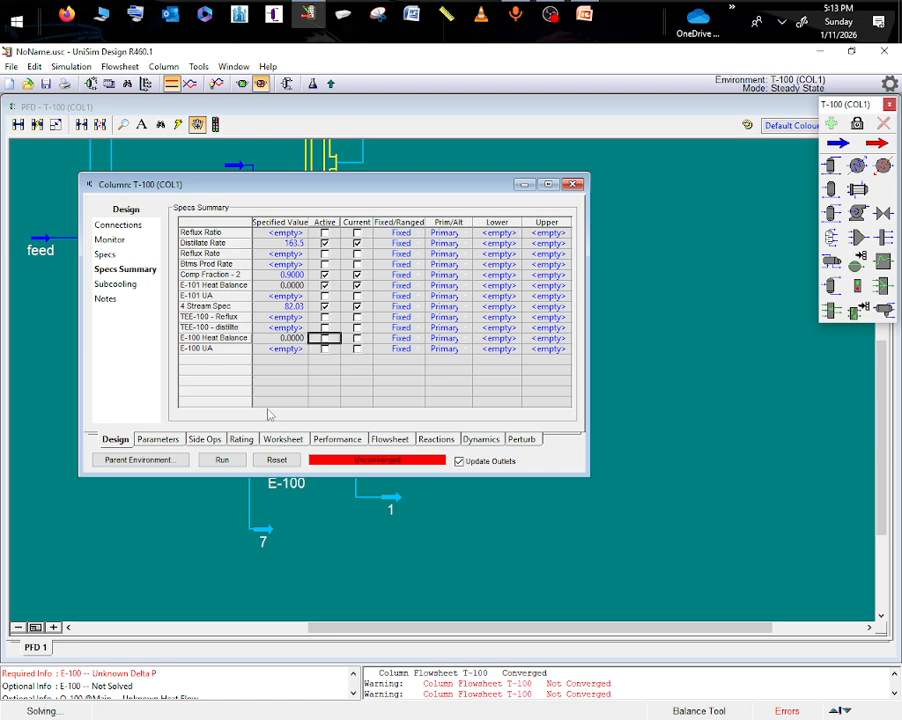
pyautogui.click(221, 460)
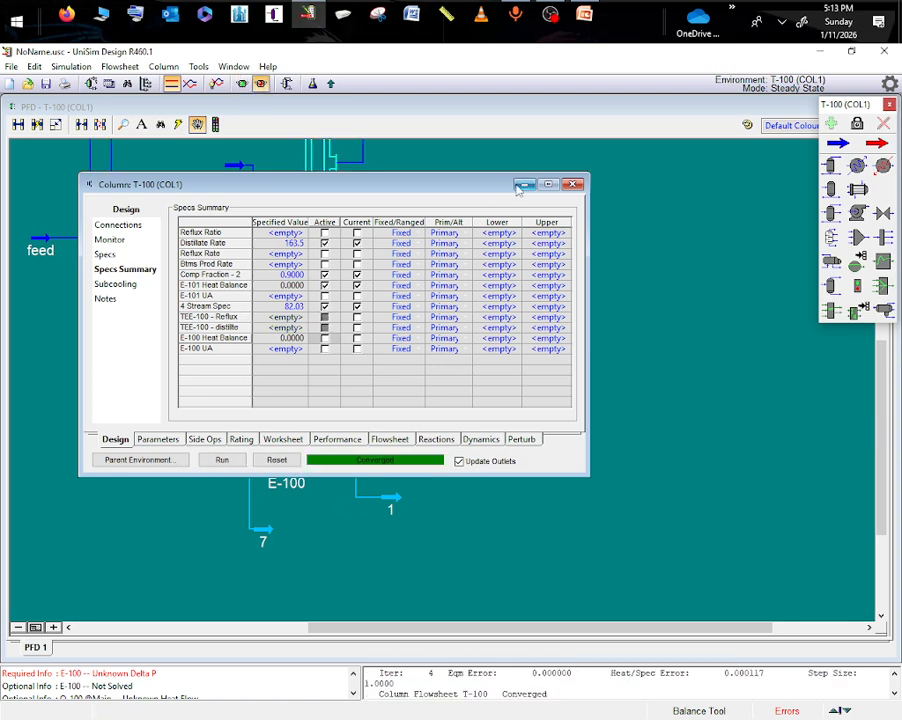
pyautogui.click(523, 184)
# - Examine the Boilup stream's composition and the conditions of the To Reboiler stream
pyautogui.scroll(2, 868, 420)
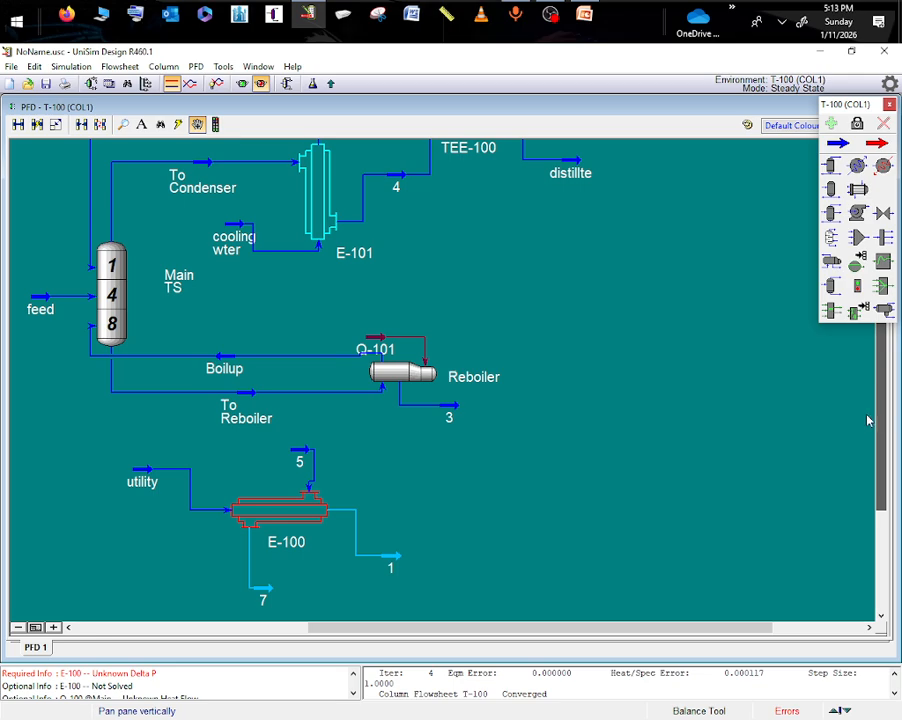
pyautogui.doubleClick(226, 368)
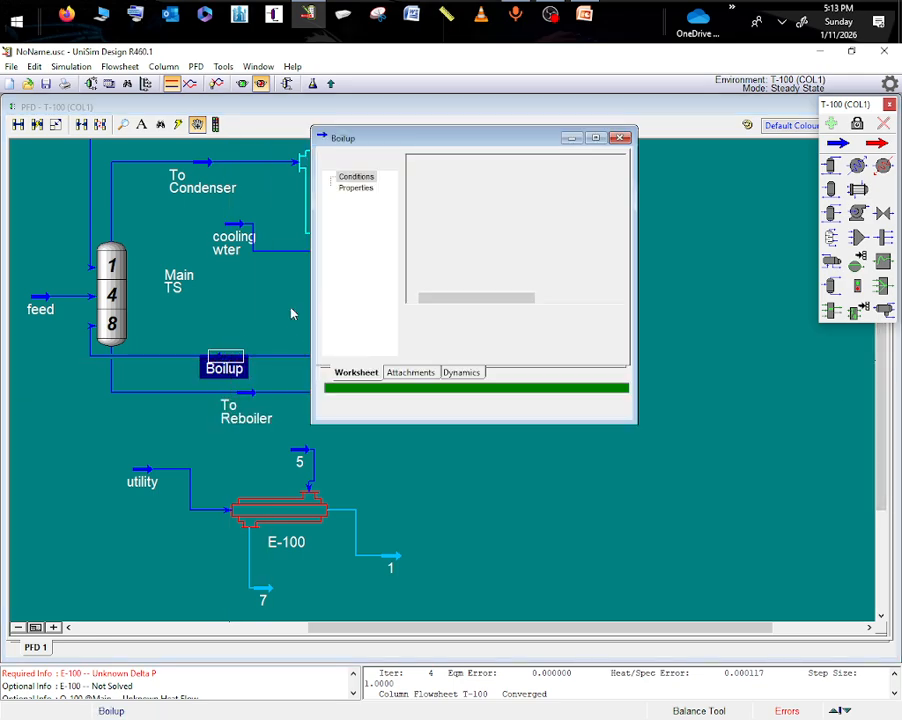
pyautogui.click(359, 200)
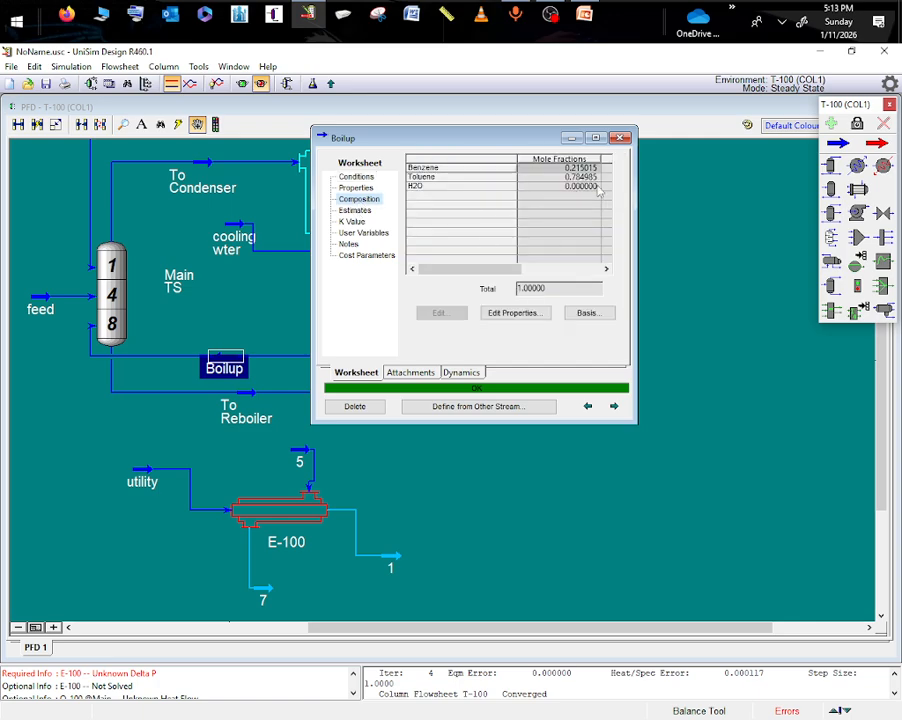
pyautogui.click(571, 139)
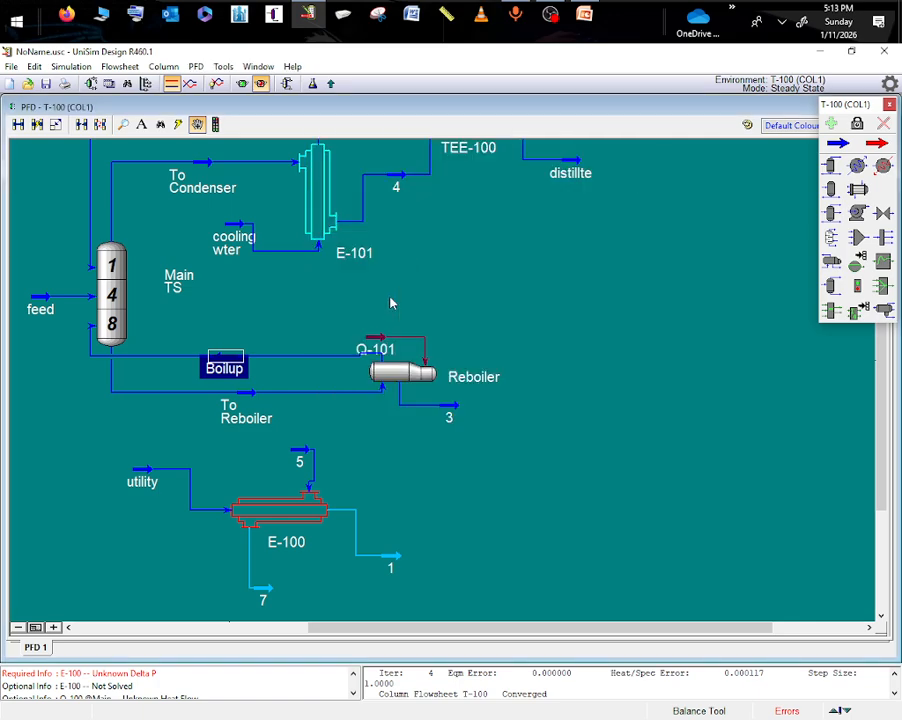
pyautogui.click(253, 396)
pyautogui.doubleClick(253, 396)
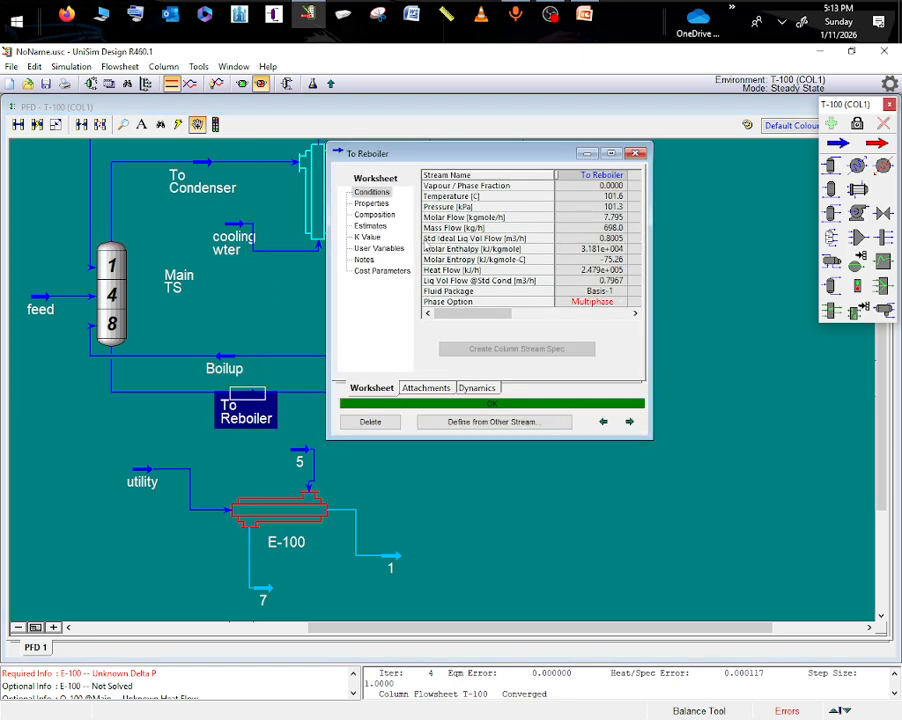
pyautogui.click(586, 154)
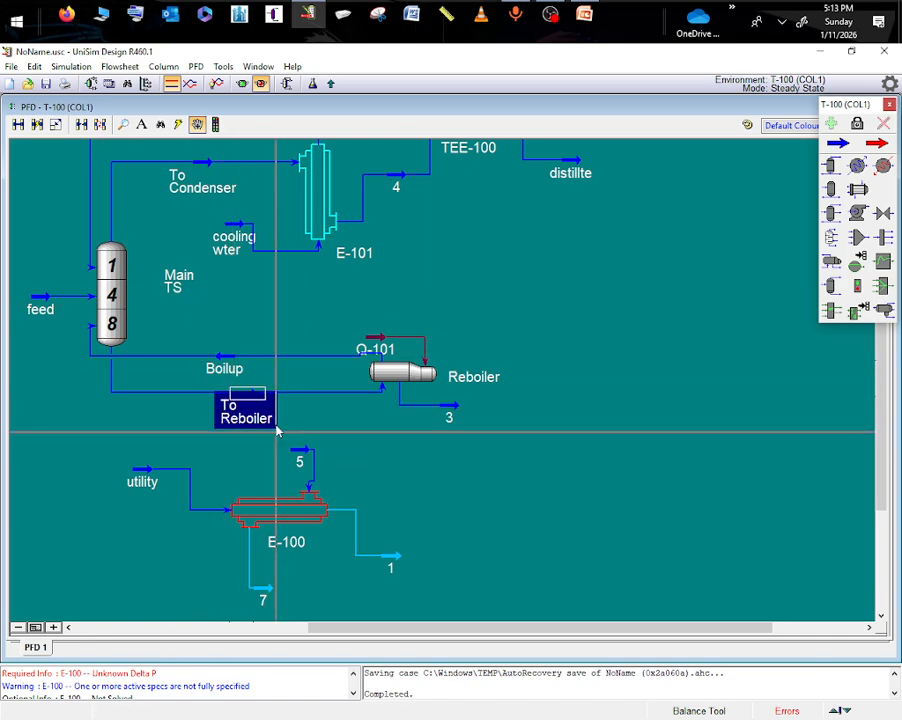
pyautogui.moveTo(206, 374)
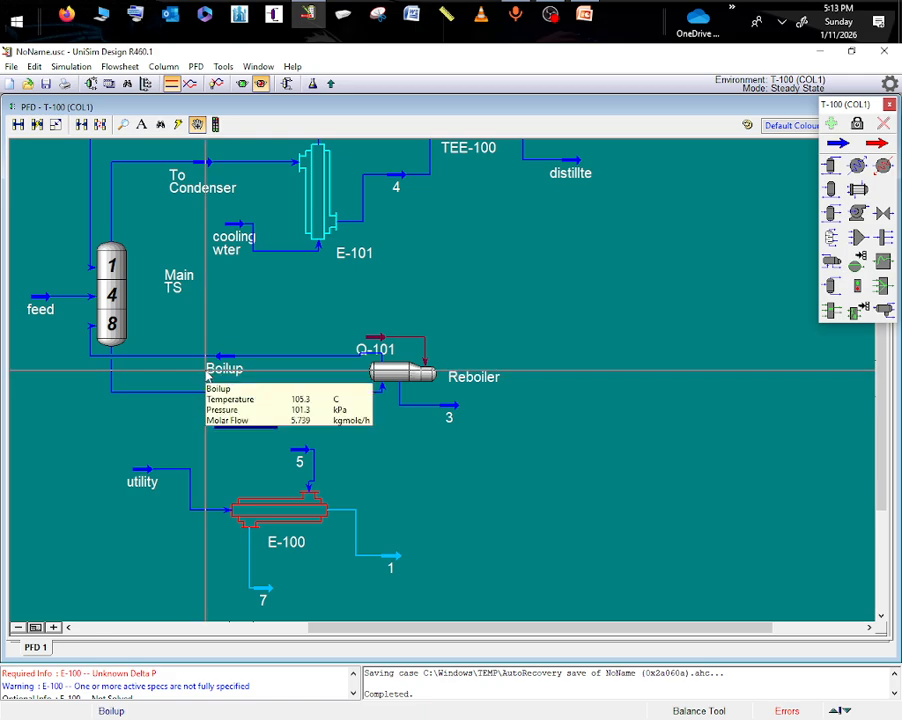
pyautogui.click(242, 410)
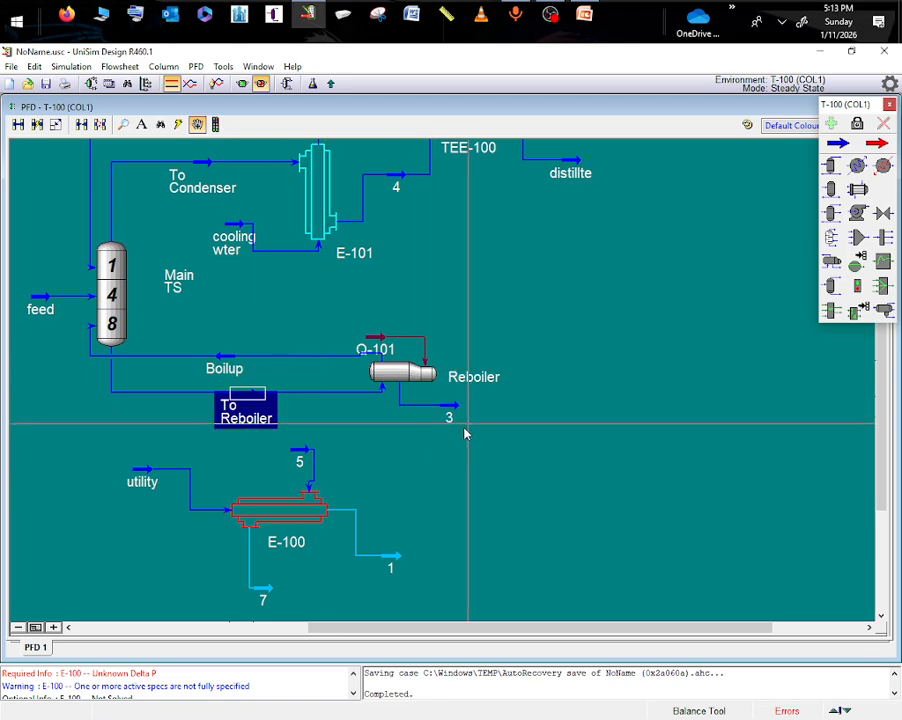
# - Compare the mole-fraction compositions of the To Condenser, distillte and Reflux streams
pyautogui.scroll(5, 798, 367)
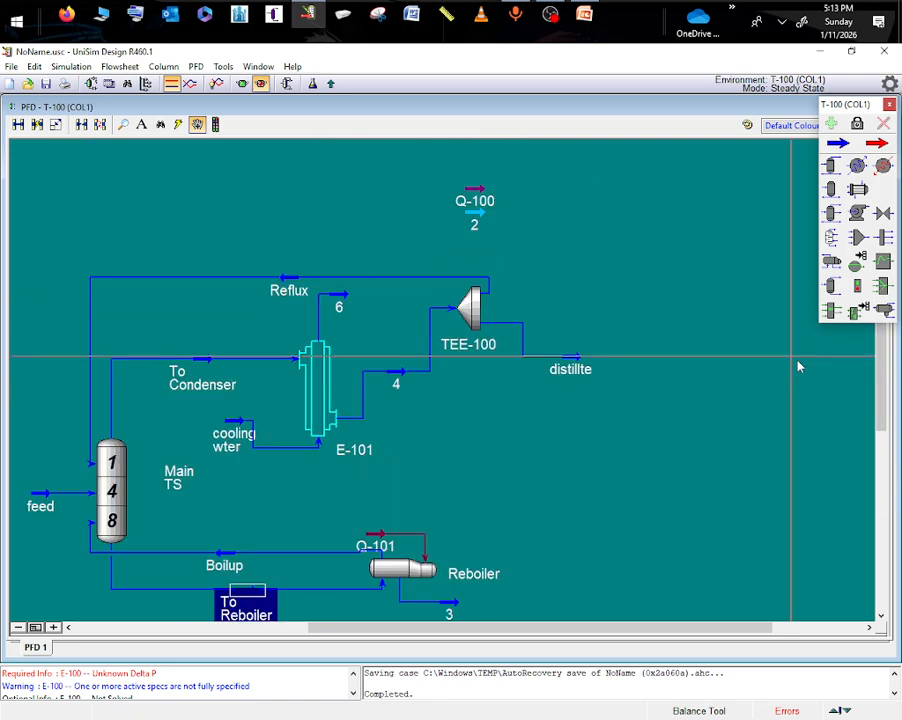
pyautogui.click(199, 360)
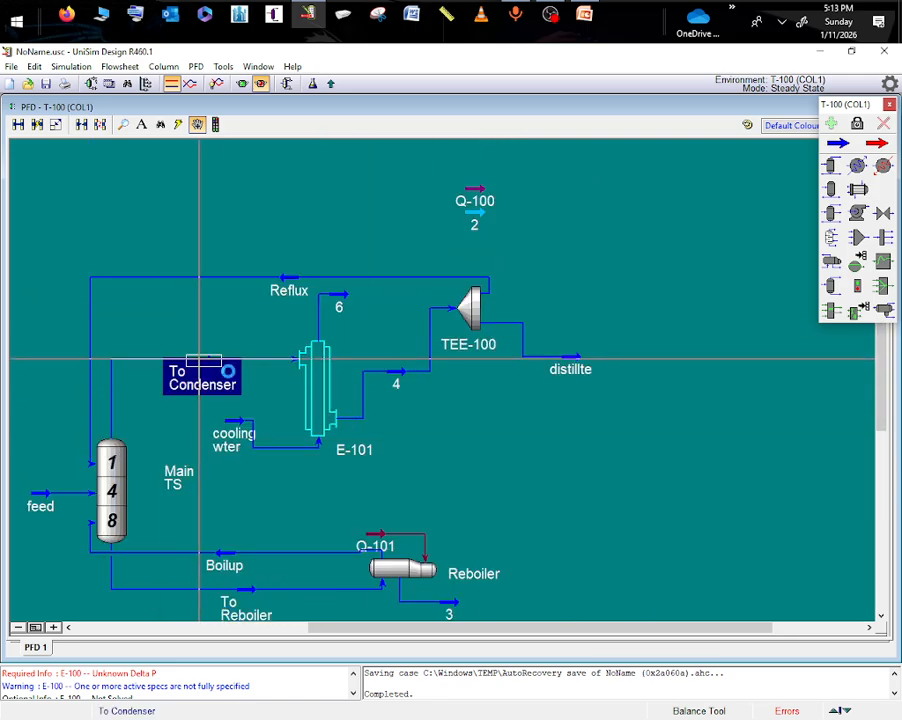
pyautogui.doubleClick(199, 360)
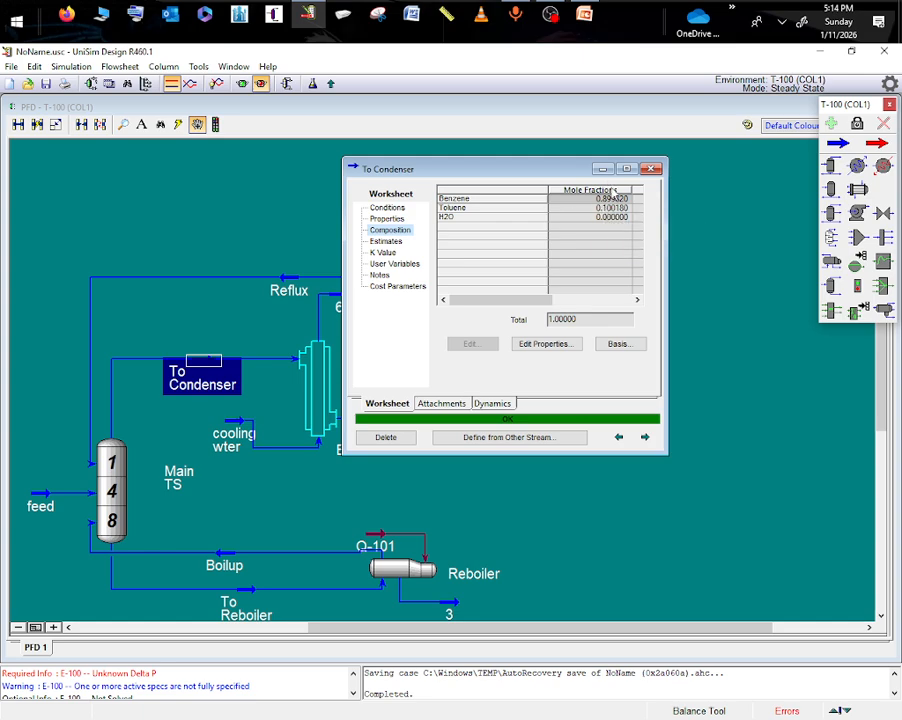
pyautogui.click(602, 169)
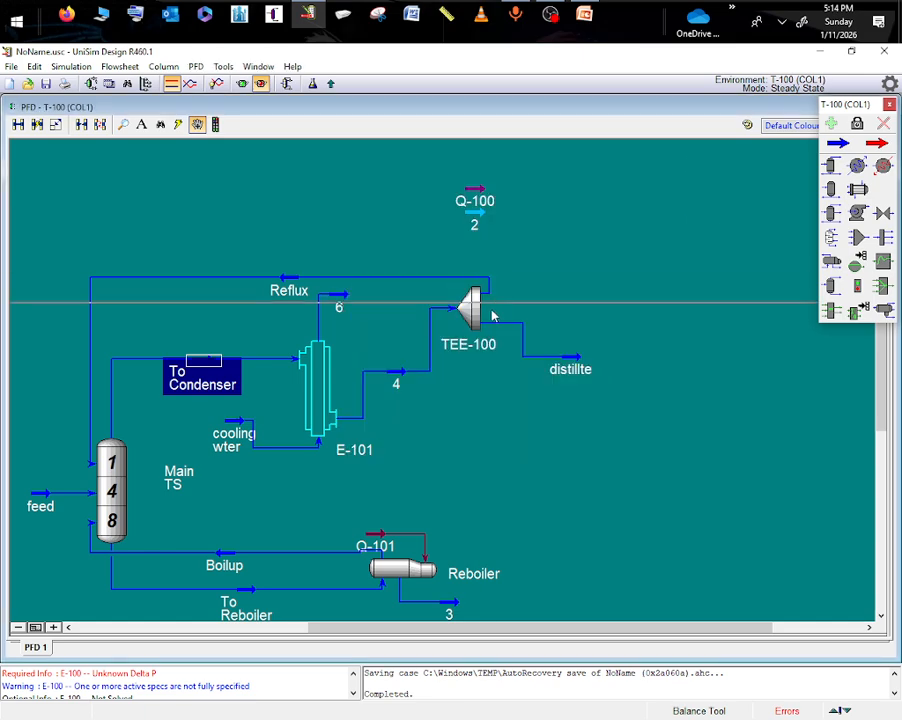
pyautogui.doubleClick(572, 362)
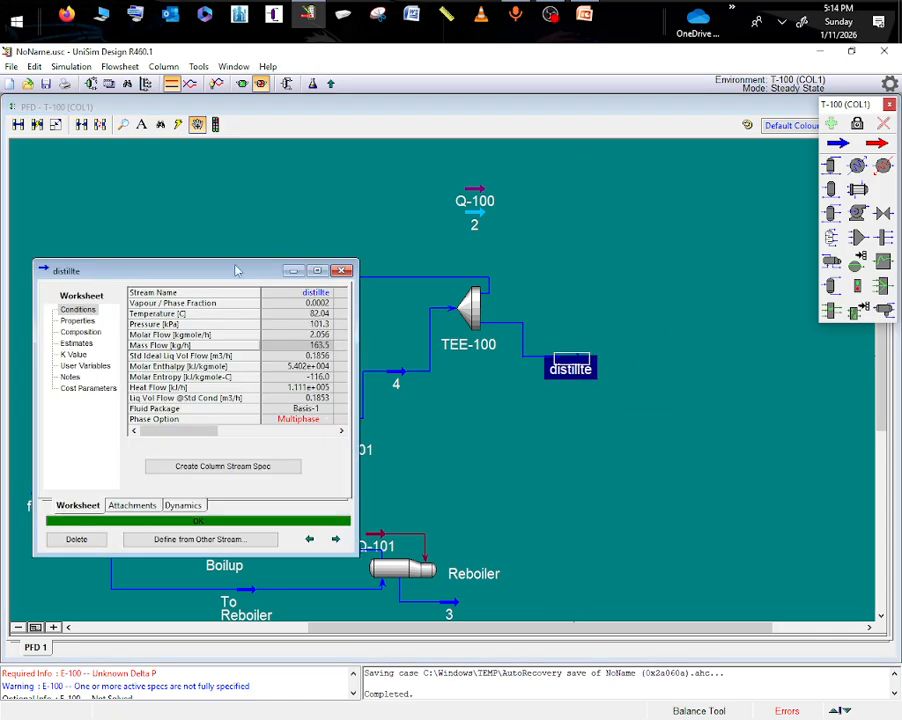
pyautogui.click(80, 332)
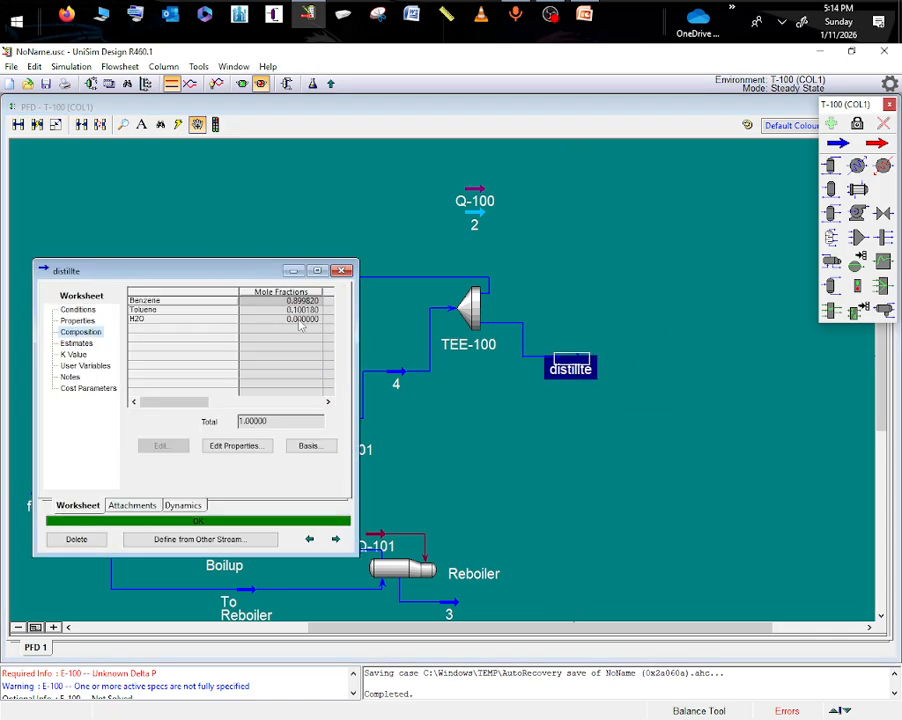
pyautogui.click(292, 271)
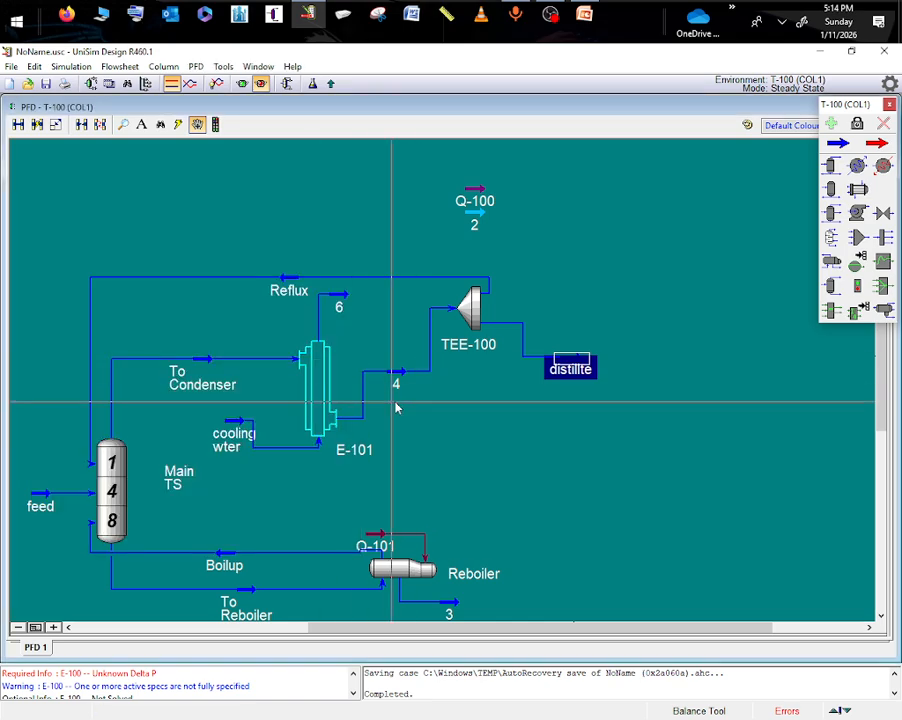
pyautogui.click(298, 281)
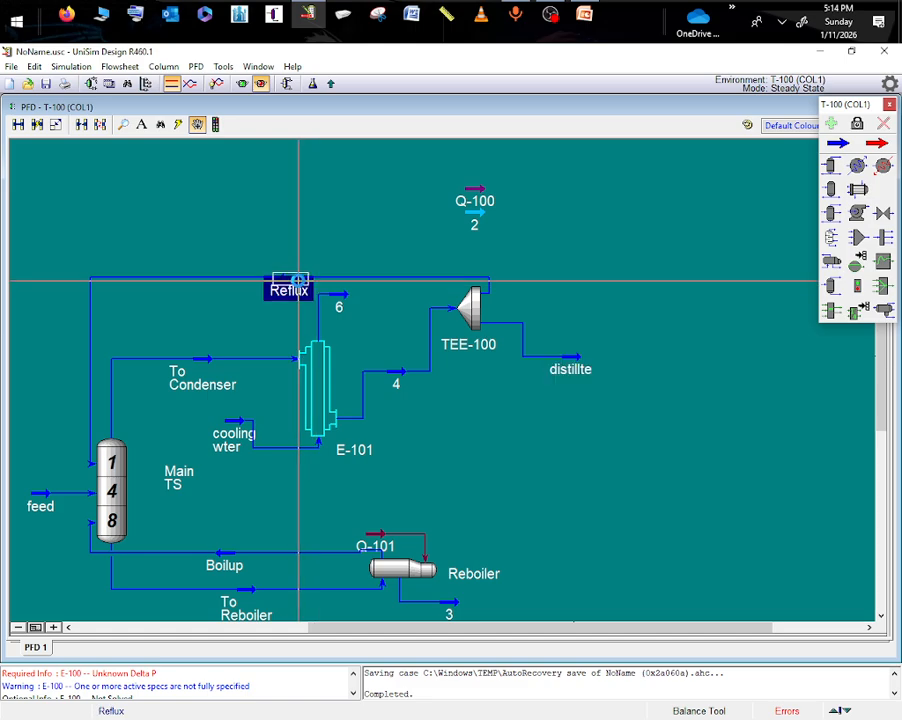
pyautogui.doubleClick(288, 268)
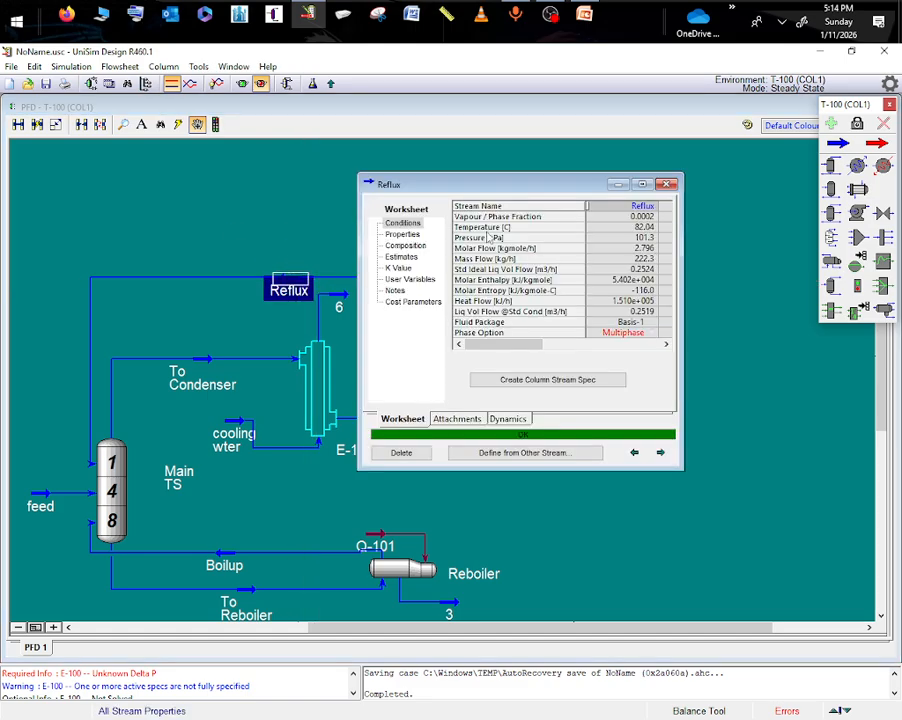
pyautogui.click(410, 246)
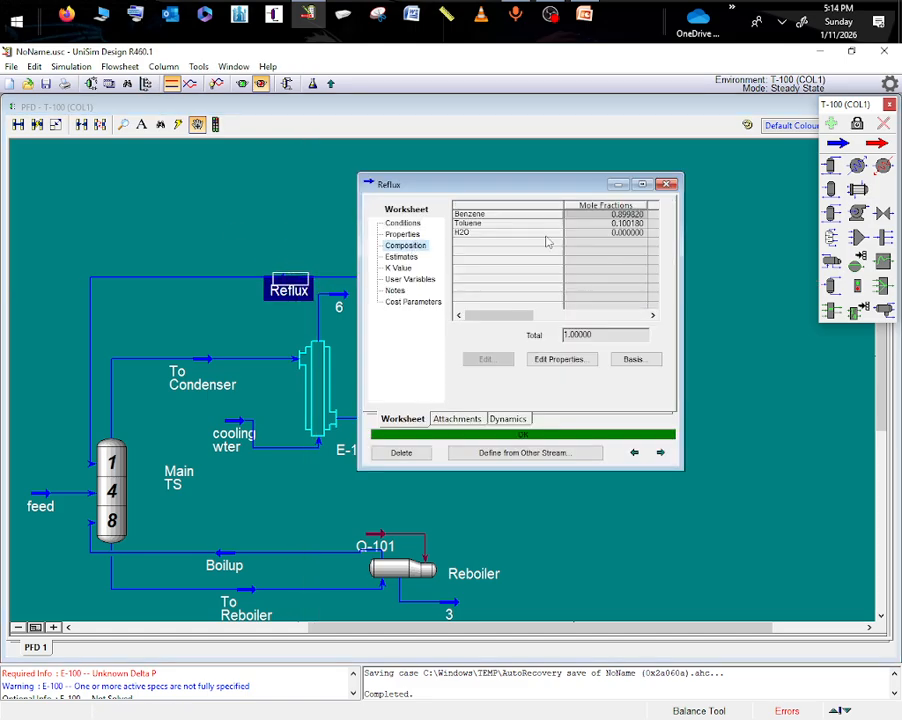
pyautogui.click(617, 185)
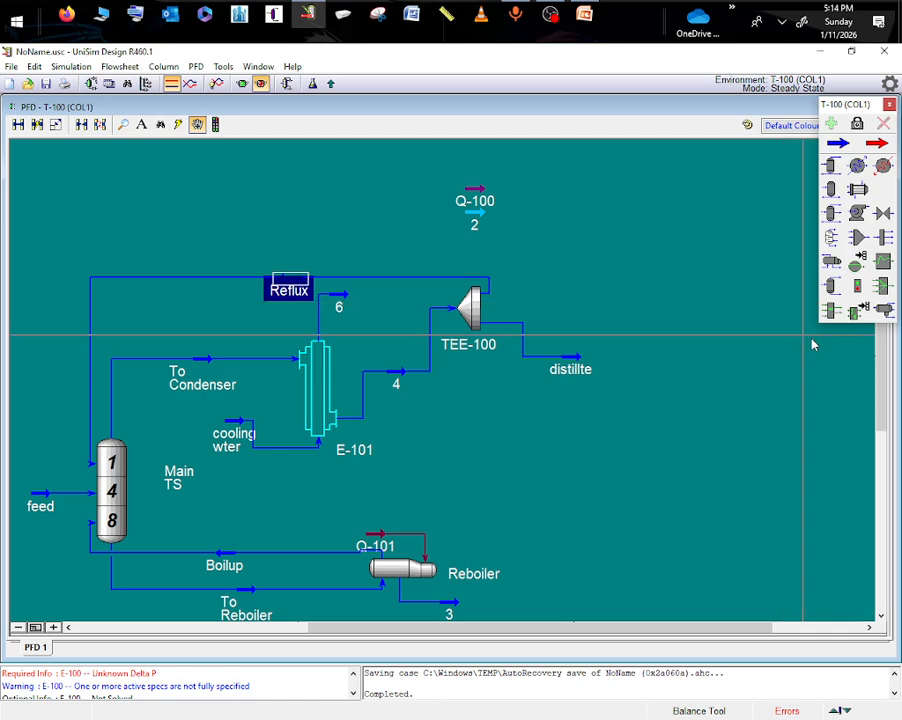
# - Place a separator beside E-100 and two material streams beyond the separator, one near its upper end and one near its lower end
pyautogui.moveTo(881, 392); pyautogui.dragTo(888, 481)
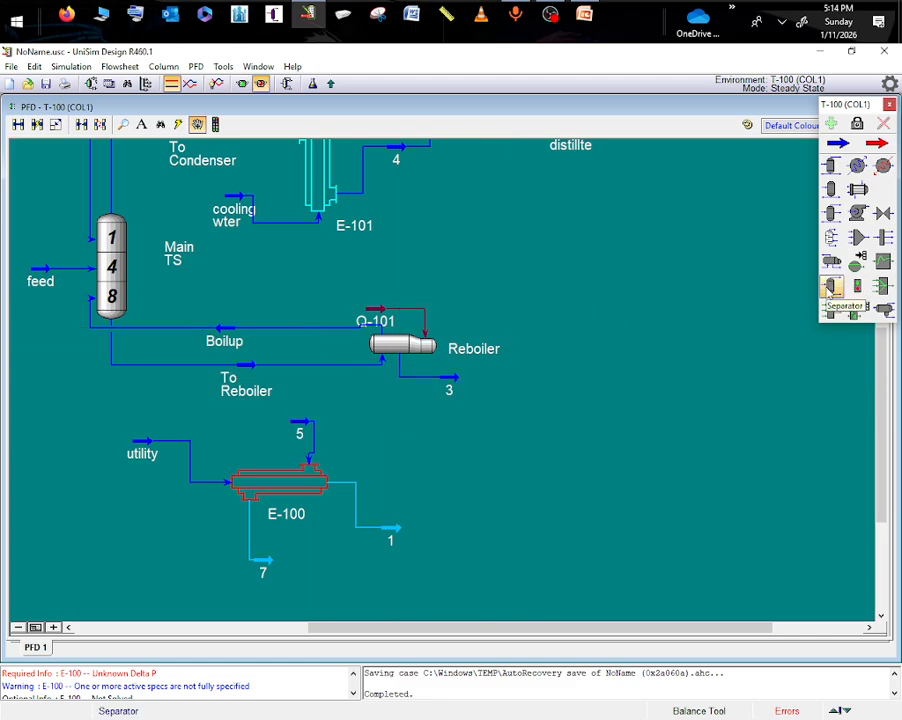
pyautogui.click(476, 546)
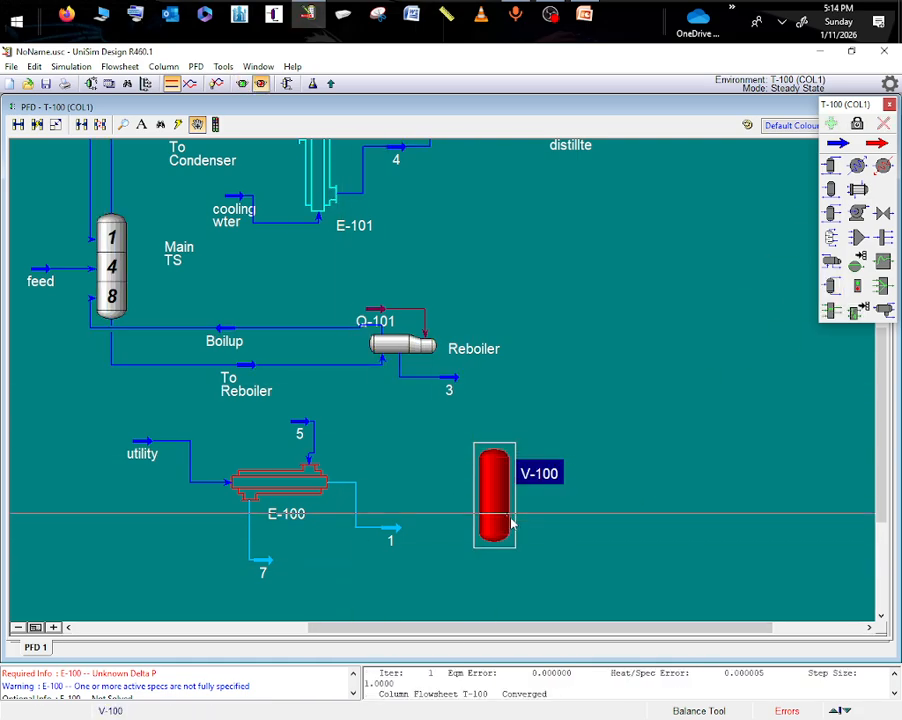
pyautogui.click(843, 147)
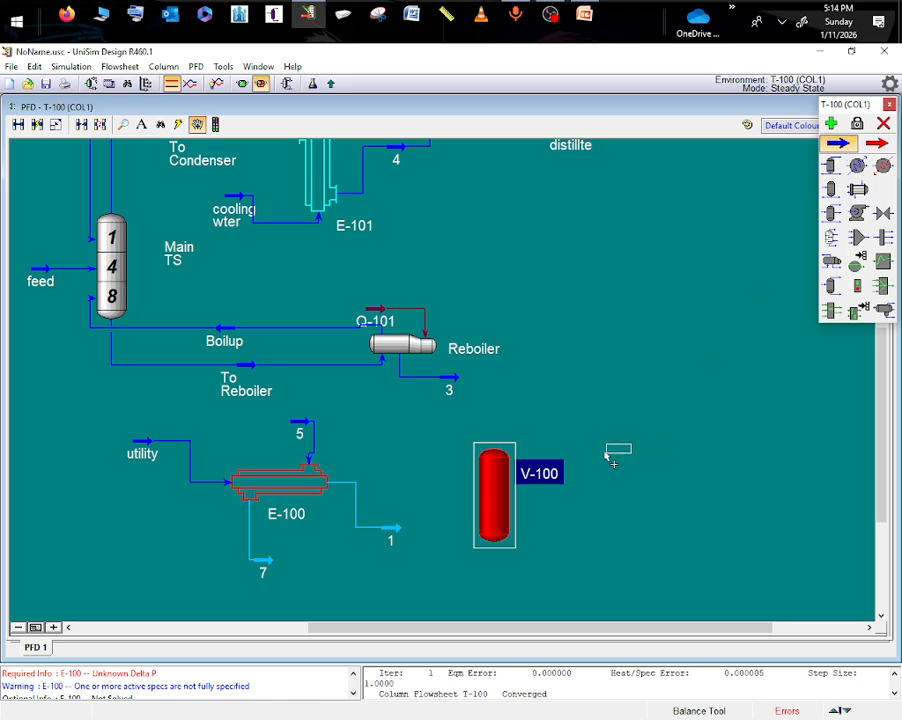
pyautogui.click(628, 424)
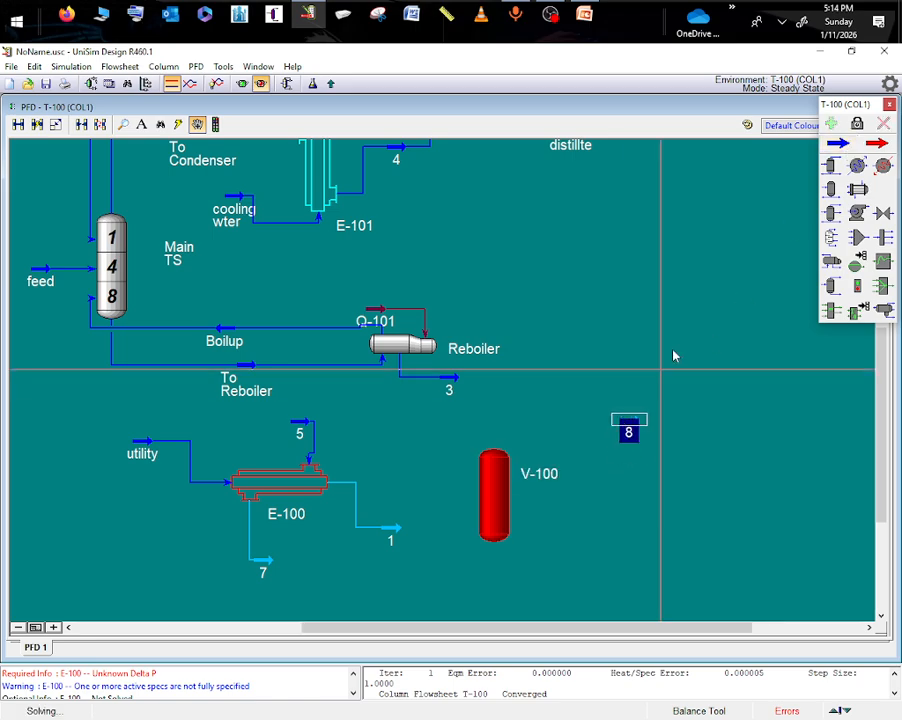
pyautogui.click(639, 570)
pyautogui.moveTo(648, 576); pyautogui.dragTo(608, 569)
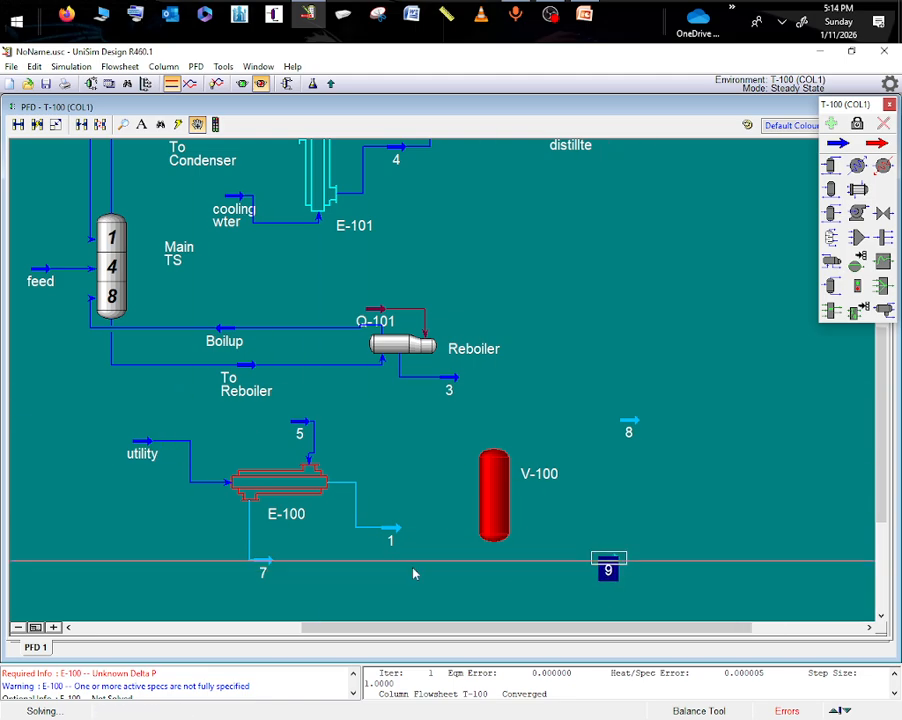
# - Check stream 3's conditions and set the temperature of stream 7, the shell-side outlet of E-100, to 105.3 °C
pyautogui.doubleClick(268, 487)
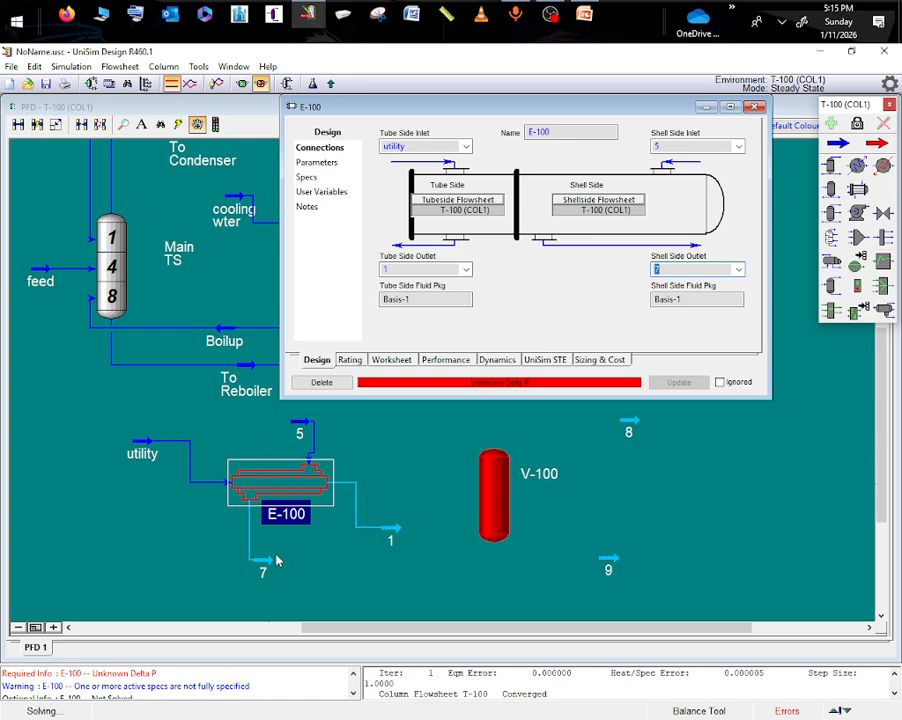
pyautogui.click(756, 108)
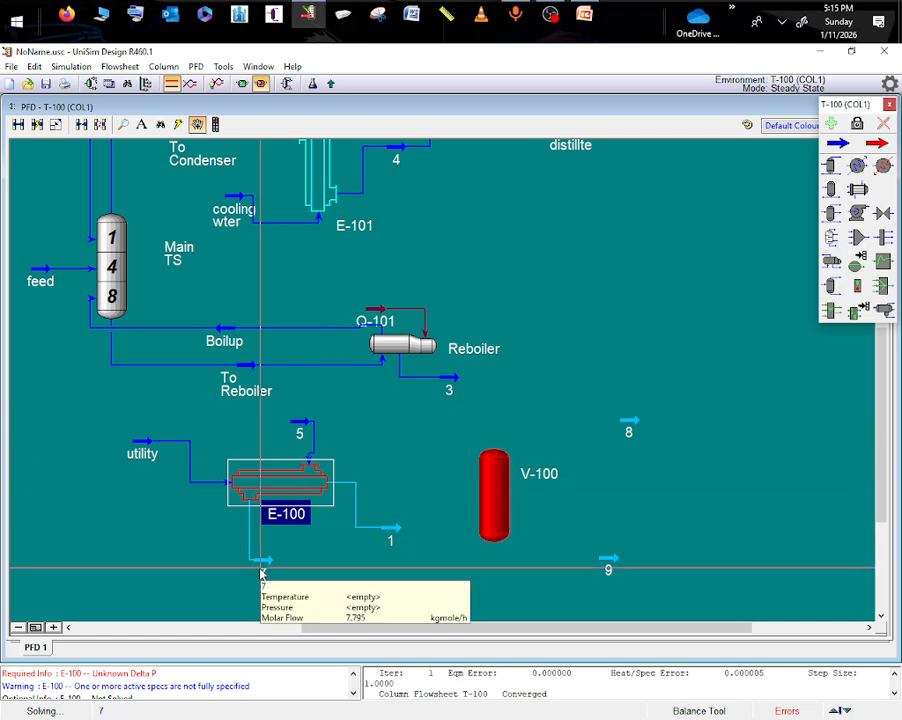
pyautogui.click(451, 377)
pyautogui.doubleClick(451, 377)
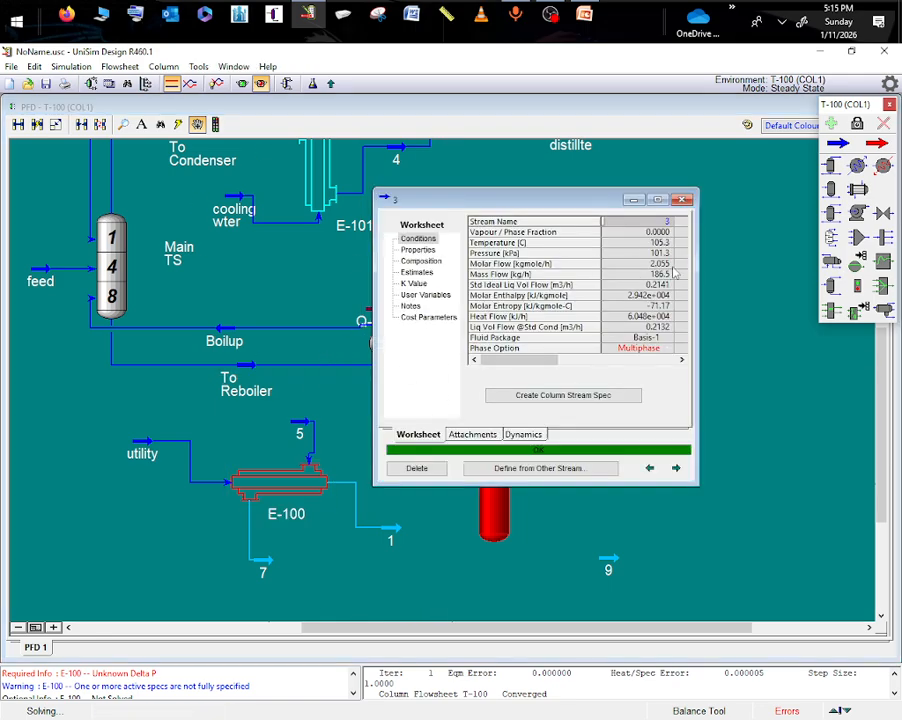
pyautogui.click(628, 201)
pyautogui.click(262, 566)
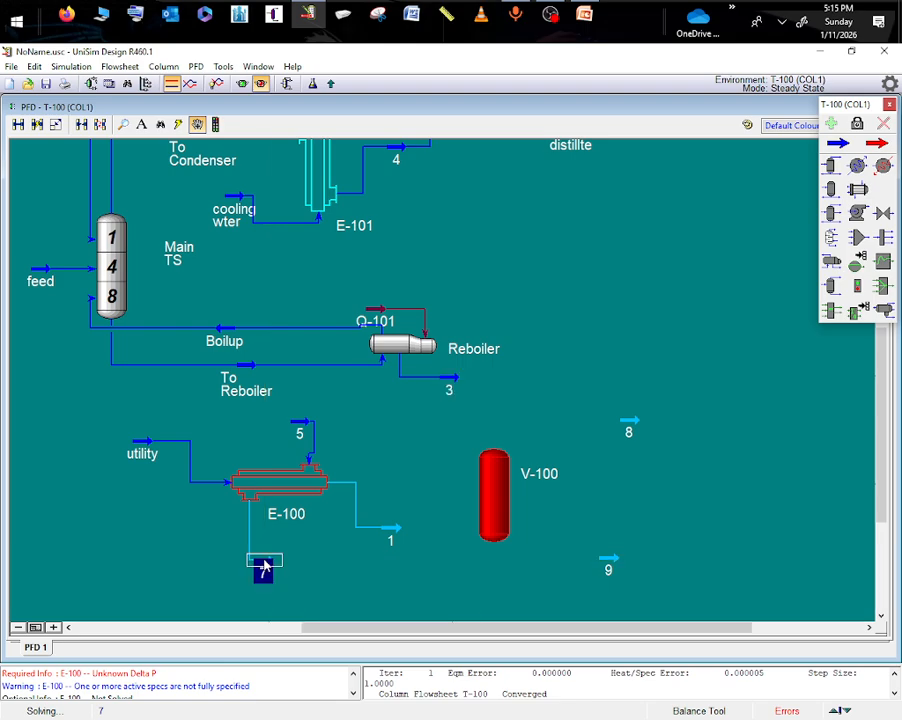
pyautogui.doubleClick(264, 560)
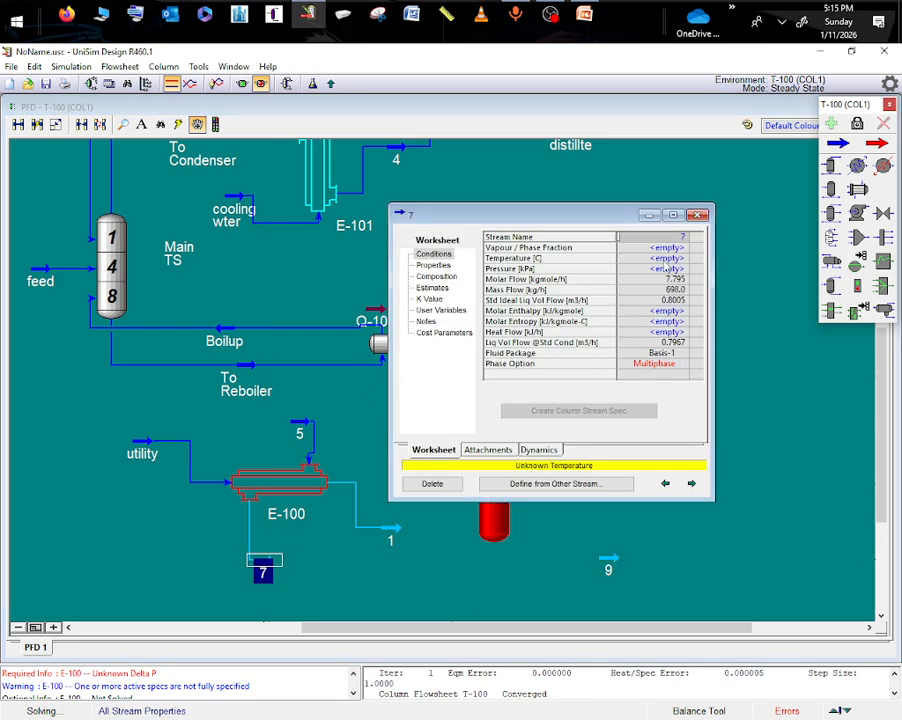
pyautogui.click(667, 259)
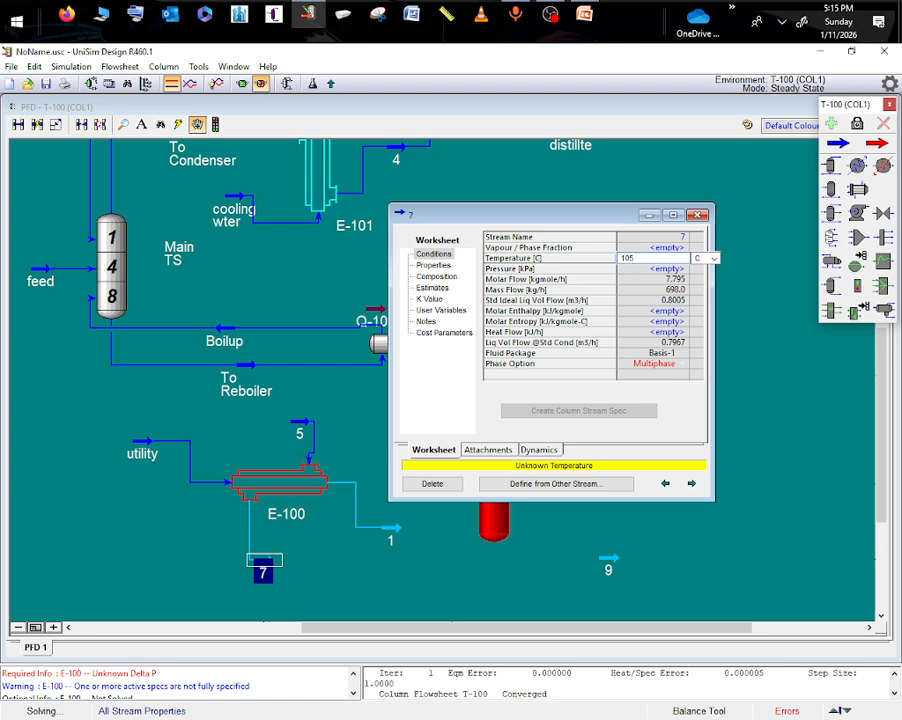
pyautogui.press('Return')
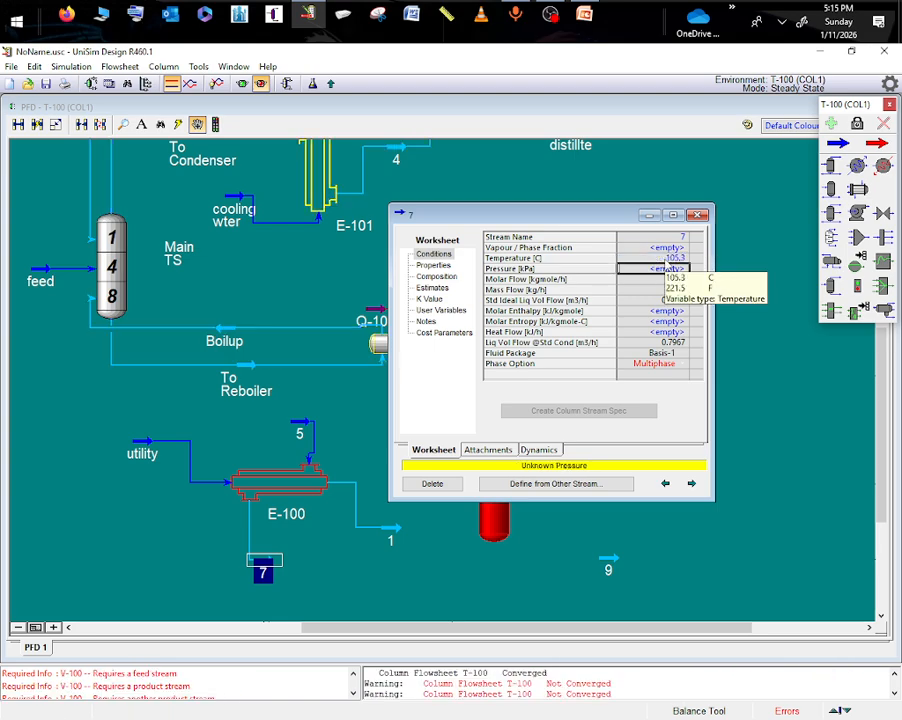
pyautogui.click(650, 218)
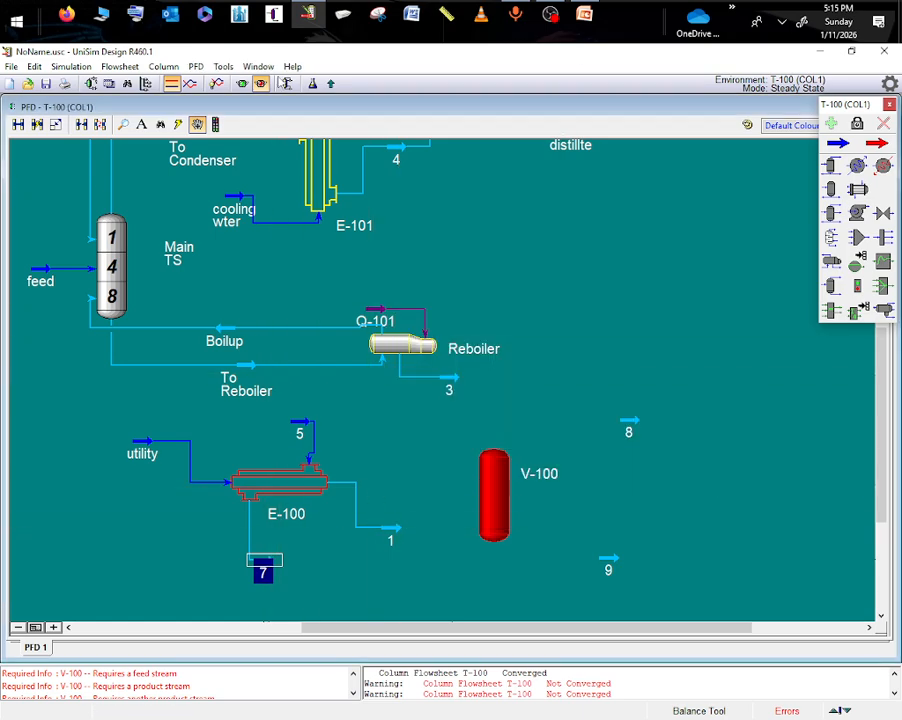
# - Deactivate the E-100 Heat Balance specification in column T-100 and run the column
pyautogui.click(287, 83)
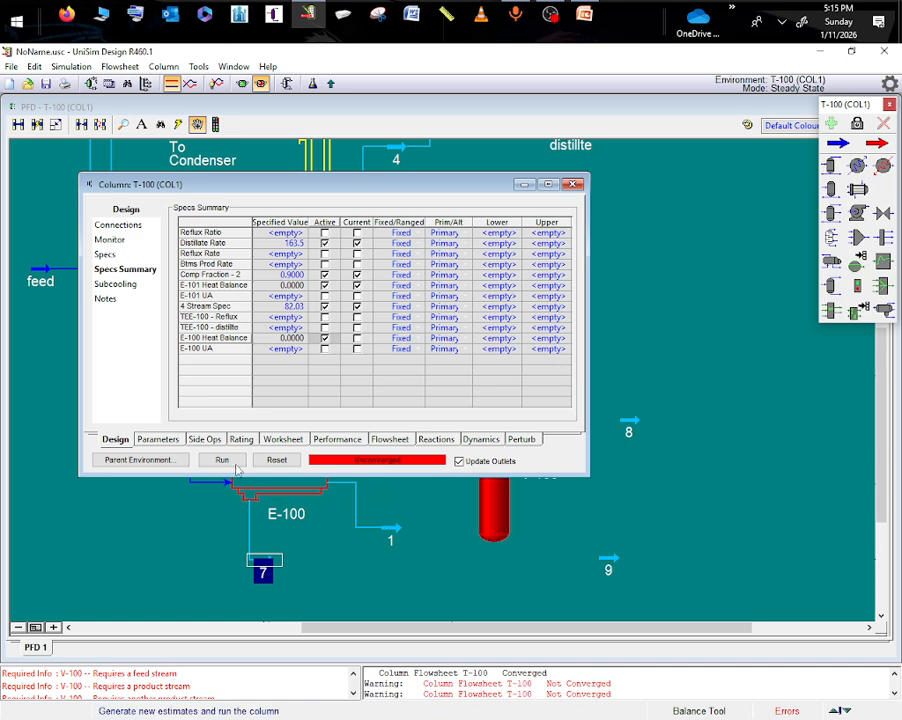
pyautogui.click(231, 460)
pyautogui.click(539, 437)
pyautogui.click(324, 338)
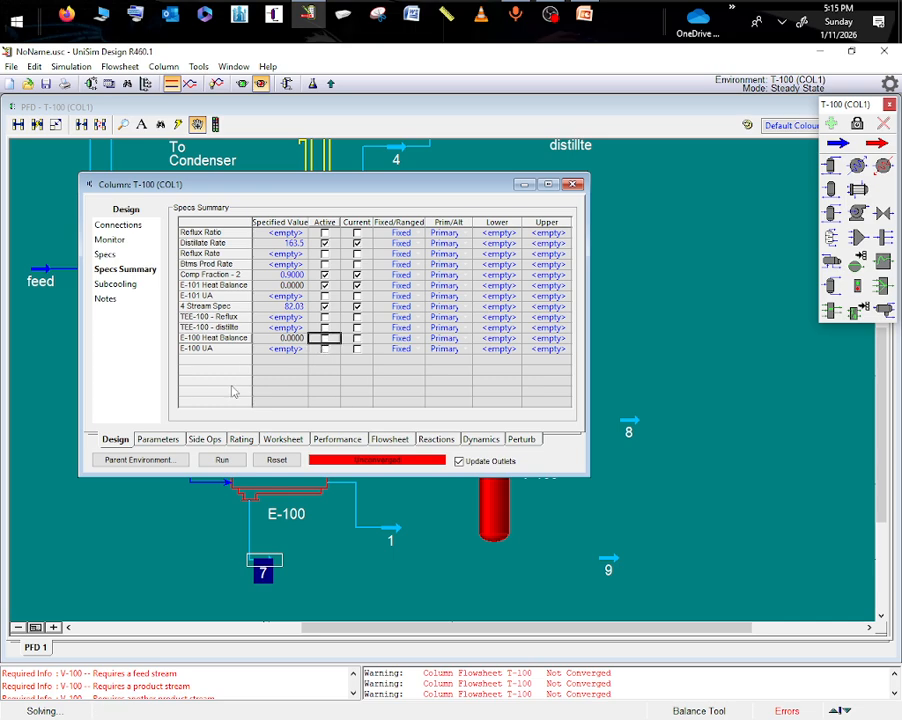
pyautogui.click(220, 460)
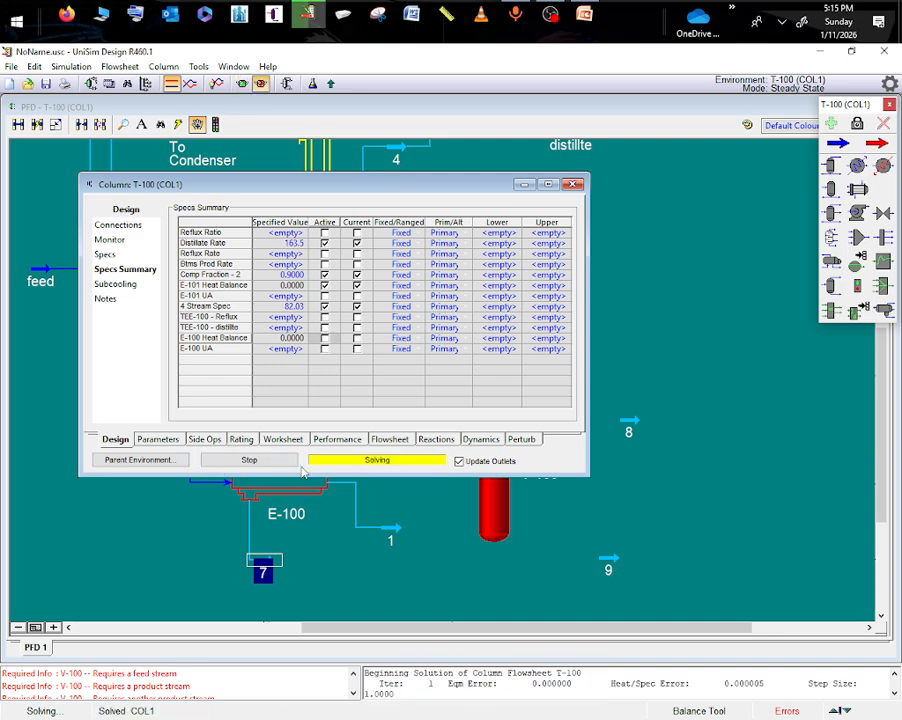
pyautogui.click(523, 185)
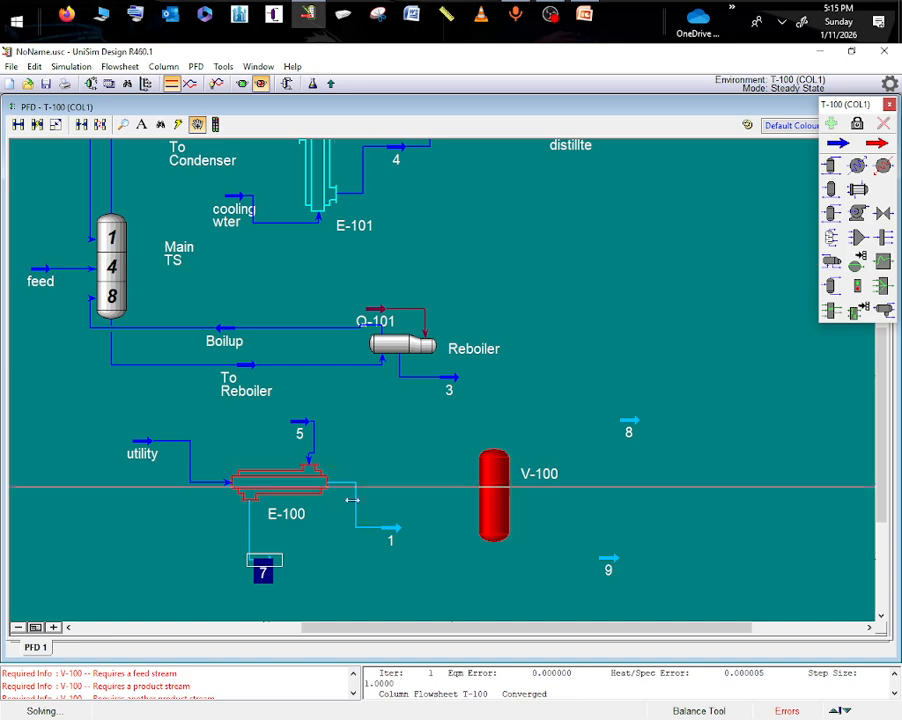
# - Set E-100's tube-side and shell-side pressure drops to 0 kPa and check the conditions of stream 7
pyautogui.click(295, 492)
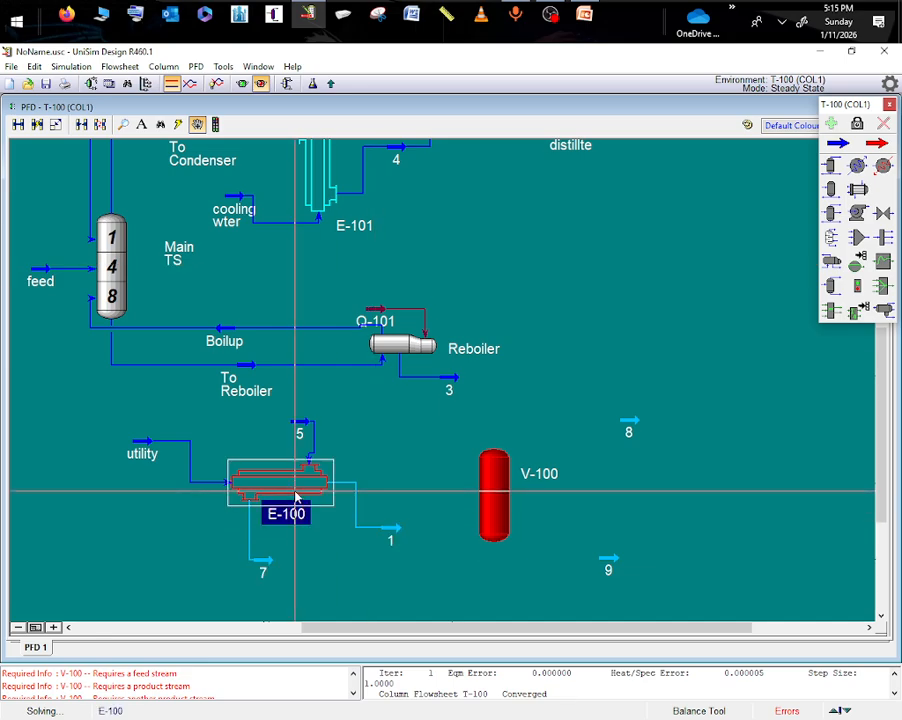
pyautogui.doubleClick(295, 493)
pyautogui.click(445, 300)
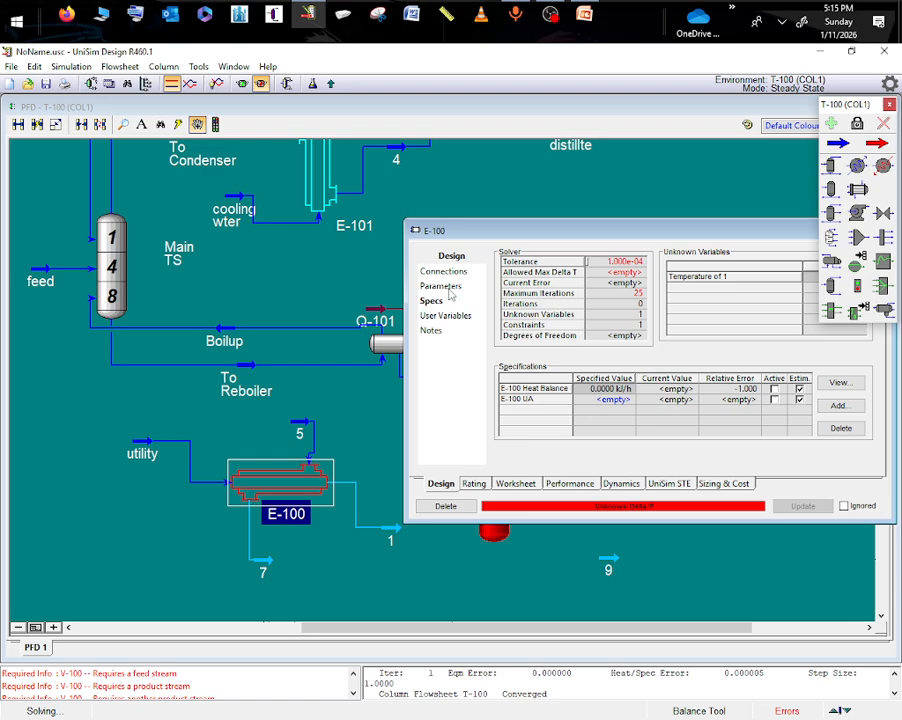
pyautogui.click(441, 286)
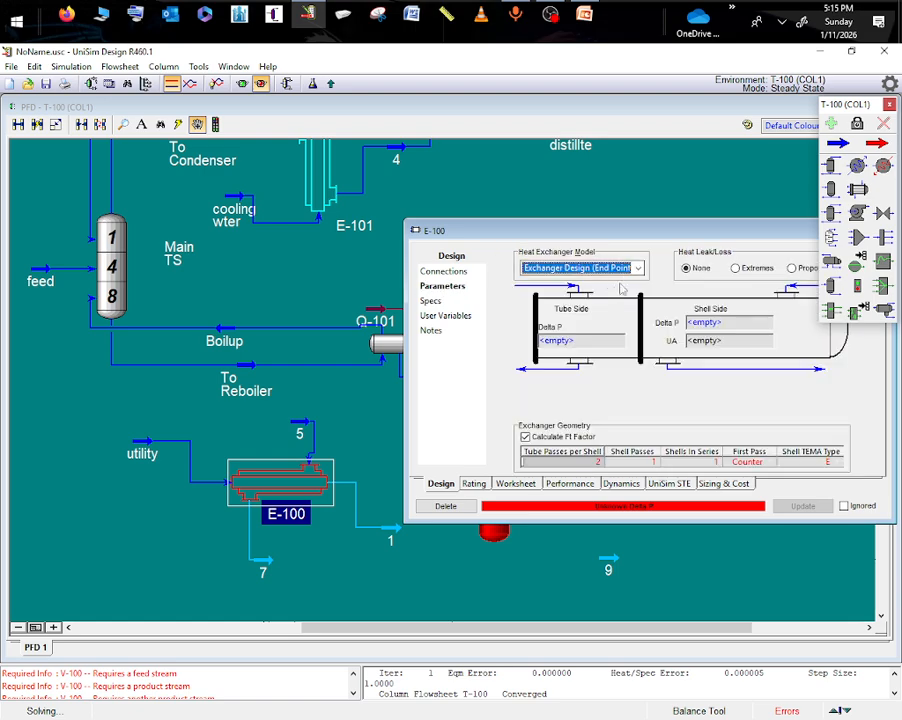
pyautogui.click(553, 342)
pyautogui.write('0')
pyautogui.press('Return')
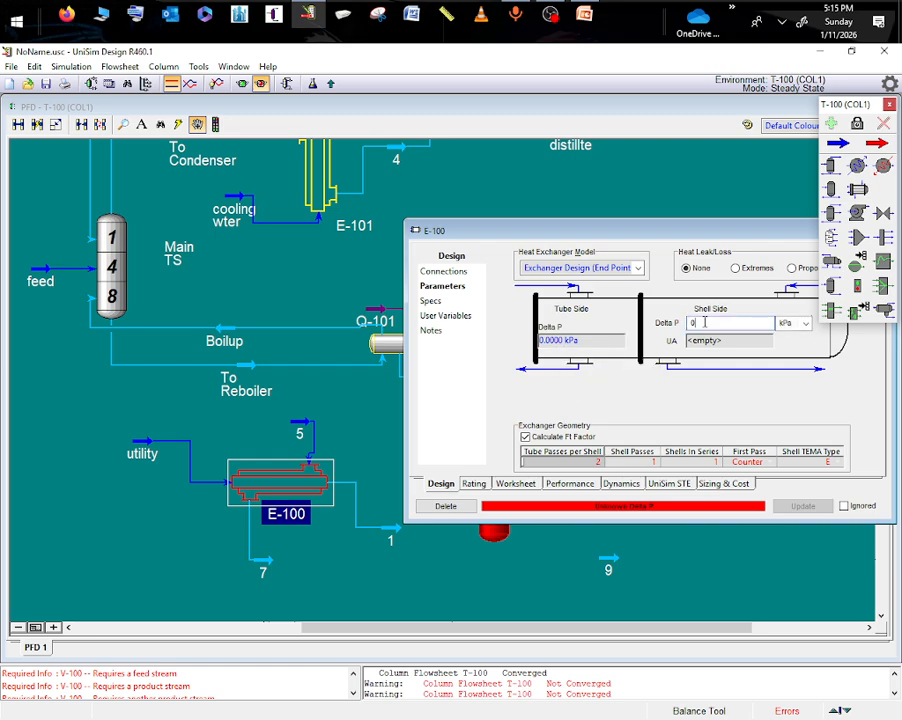
pyautogui.click(704, 322)
pyautogui.write('0')
pyautogui.press('Return')
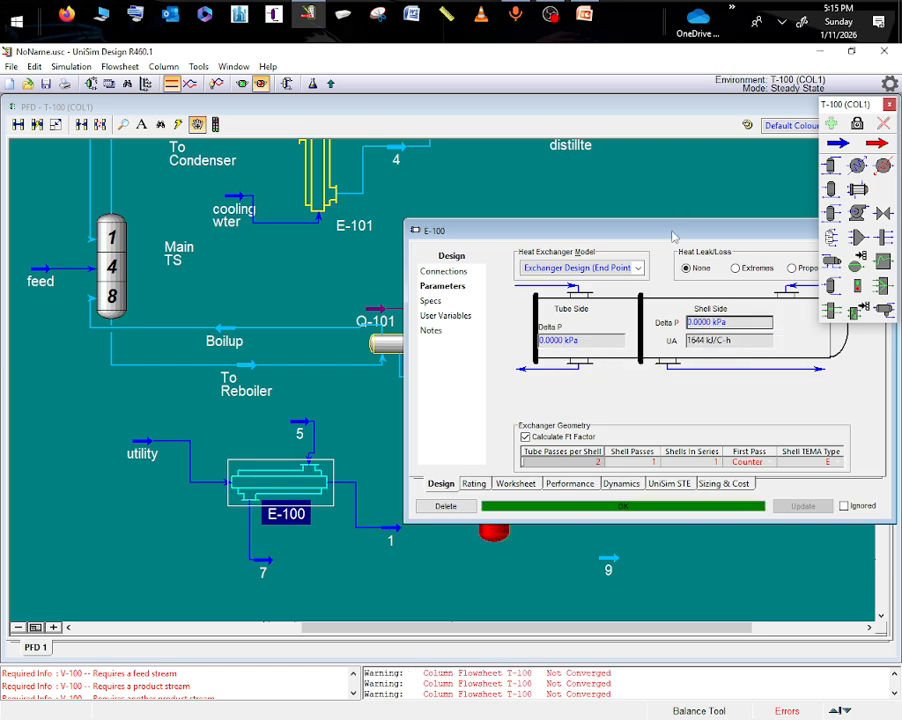
pyautogui.moveTo(673, 237); pyautogui.dragTo(430, 185)
pyautogui.click(637, 180)
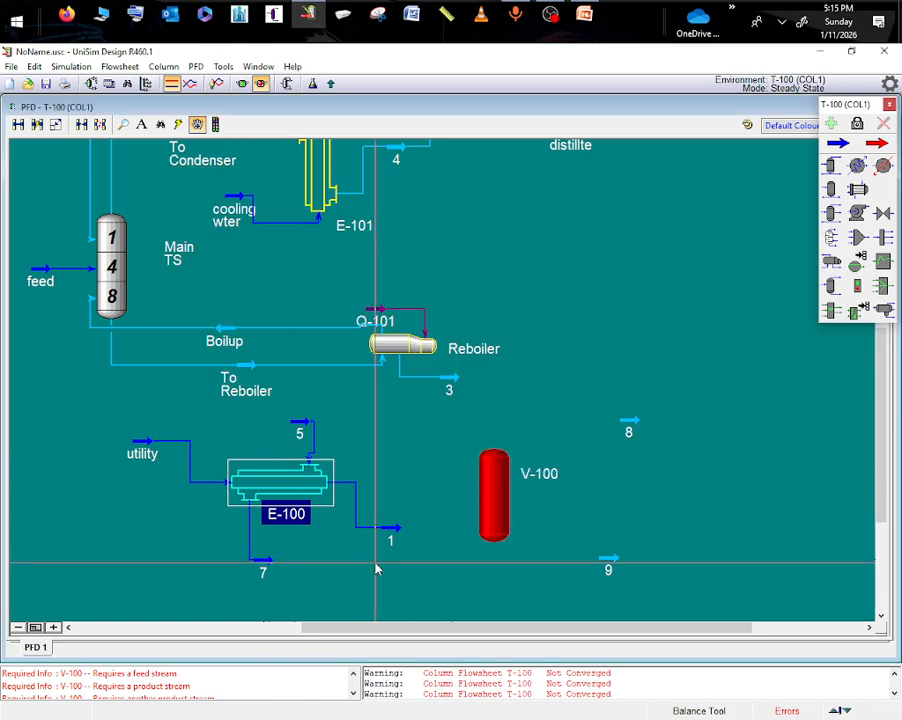
pyautogui.doubleClick(264, 565)
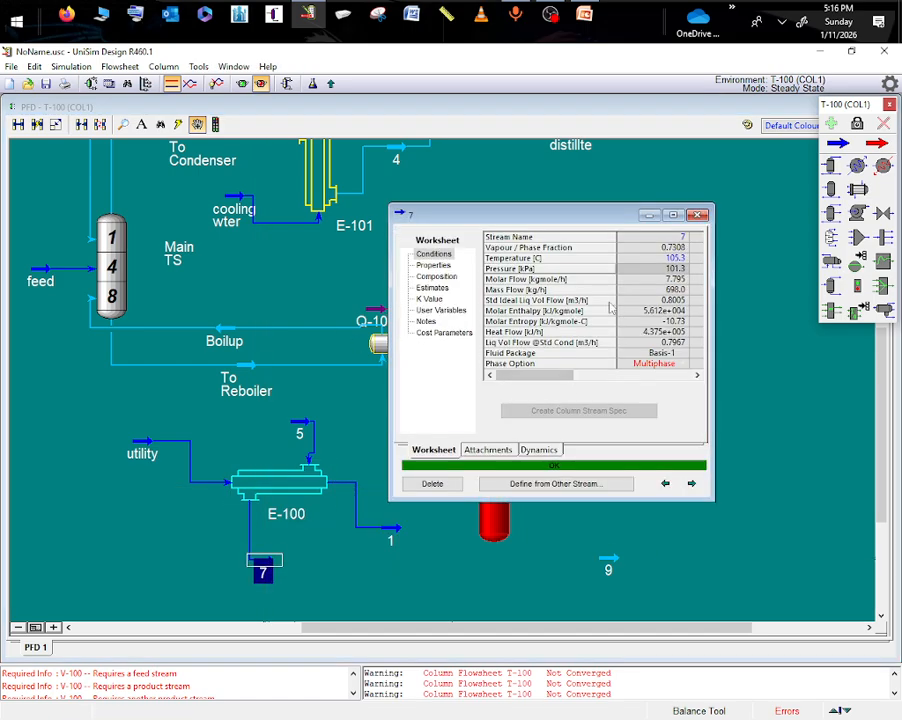
pyautogui.click(648, 217)
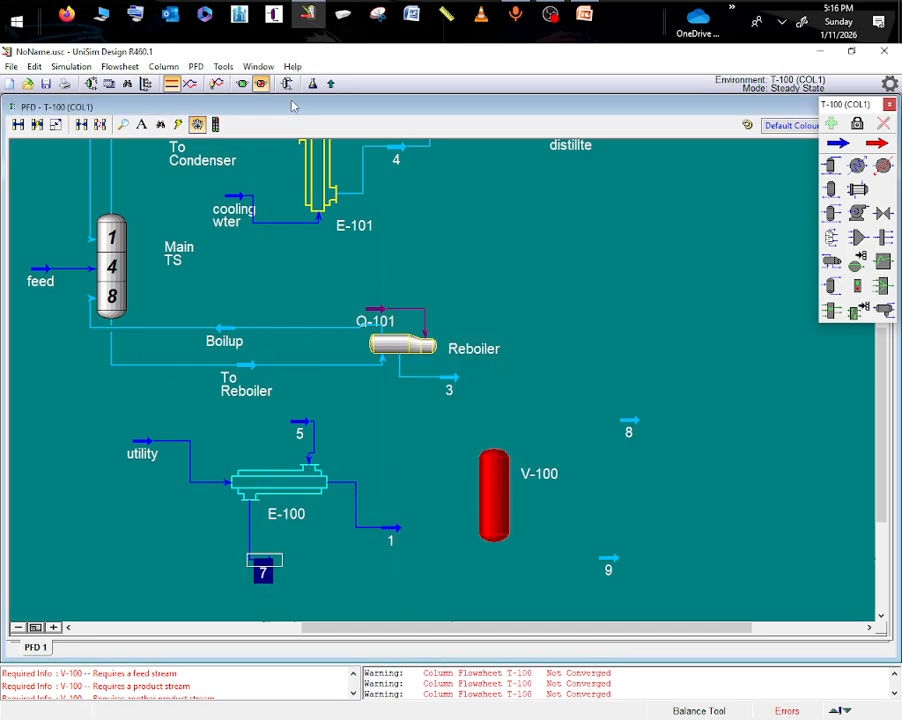
# - Rerun column T-100 with the E-100 Heat Balance specification deactivated again, and check the To Reboiler stream's conditions
pyautogui.click(288, 84)
pyautogui.click(107, 255)
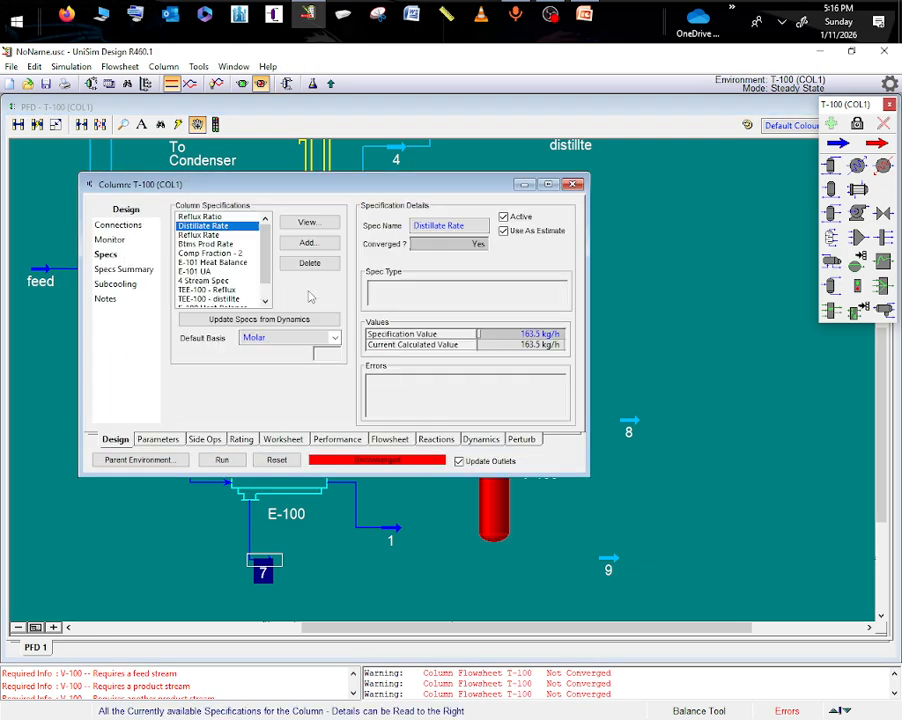
pyautogui.click(134, 269)
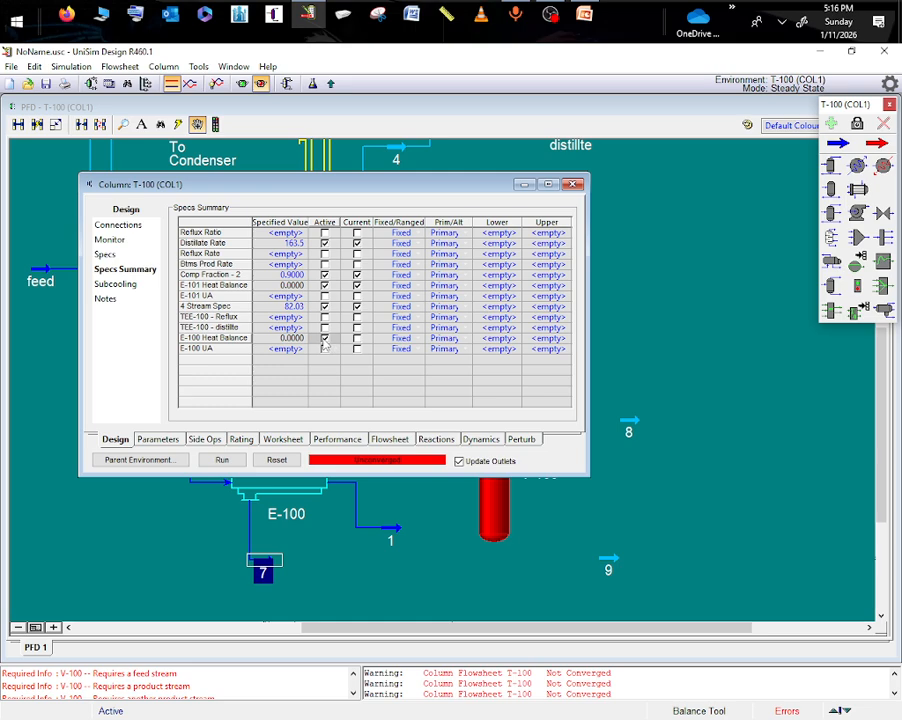
pyautogui.click(221, 461)
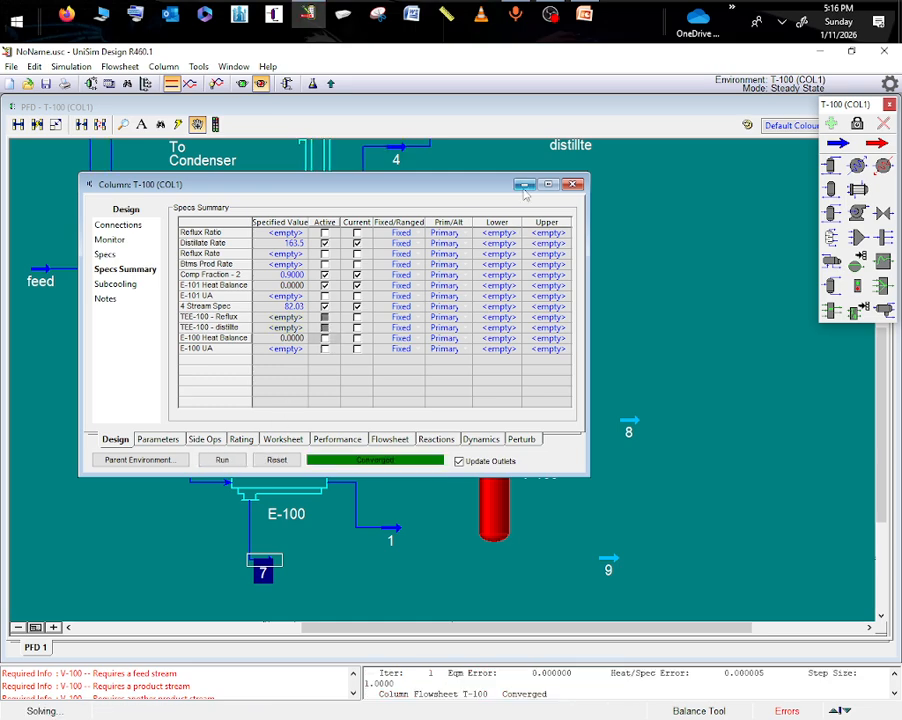
pyautogui.click(524, 186)
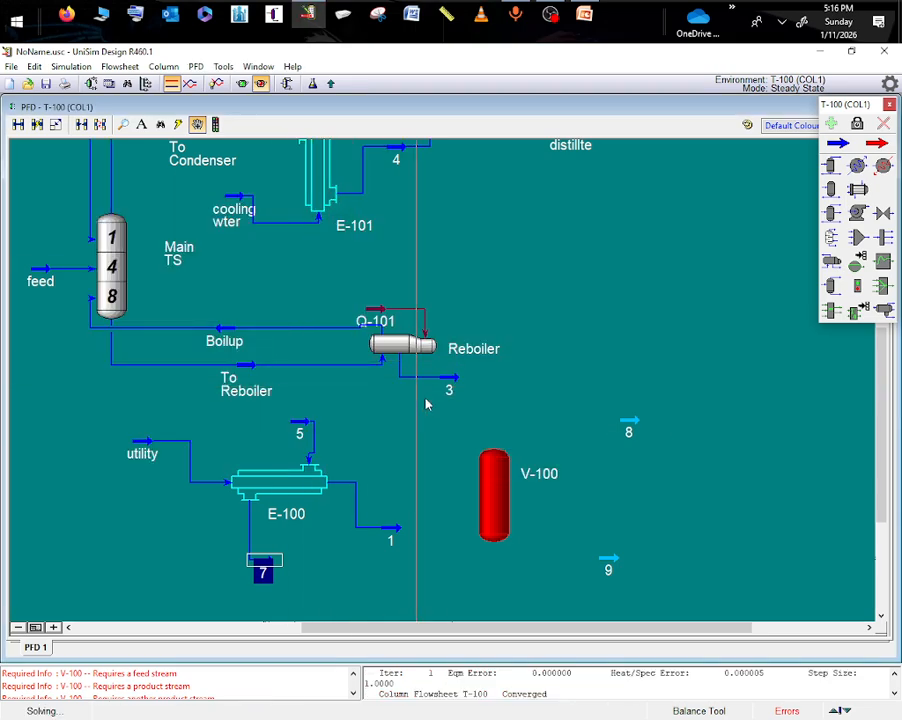
pyautogui.doubleClick(253, 368)
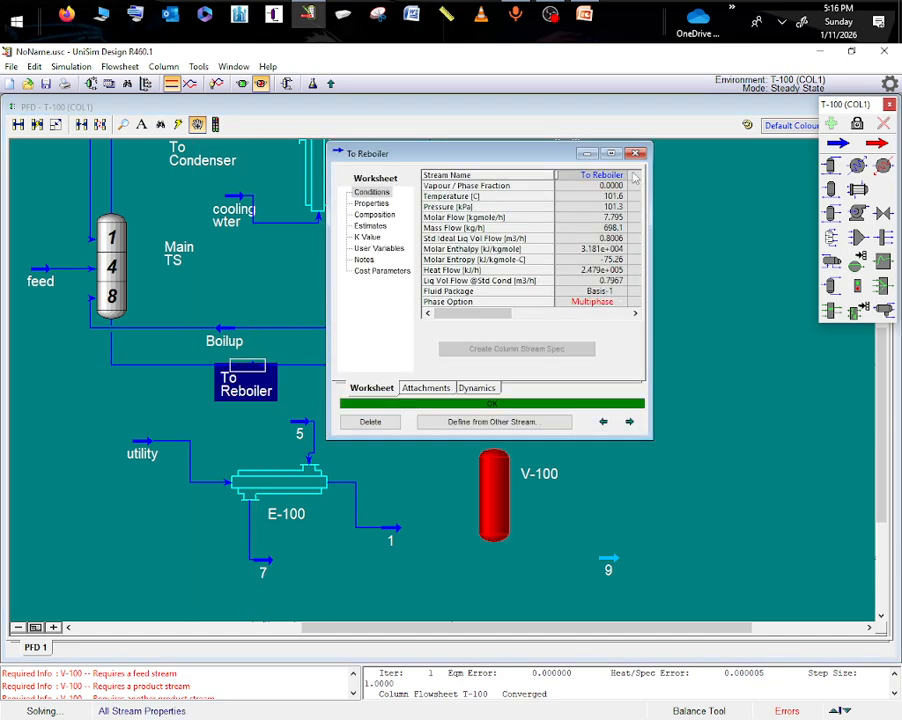
pyautogui.click(636, 155)
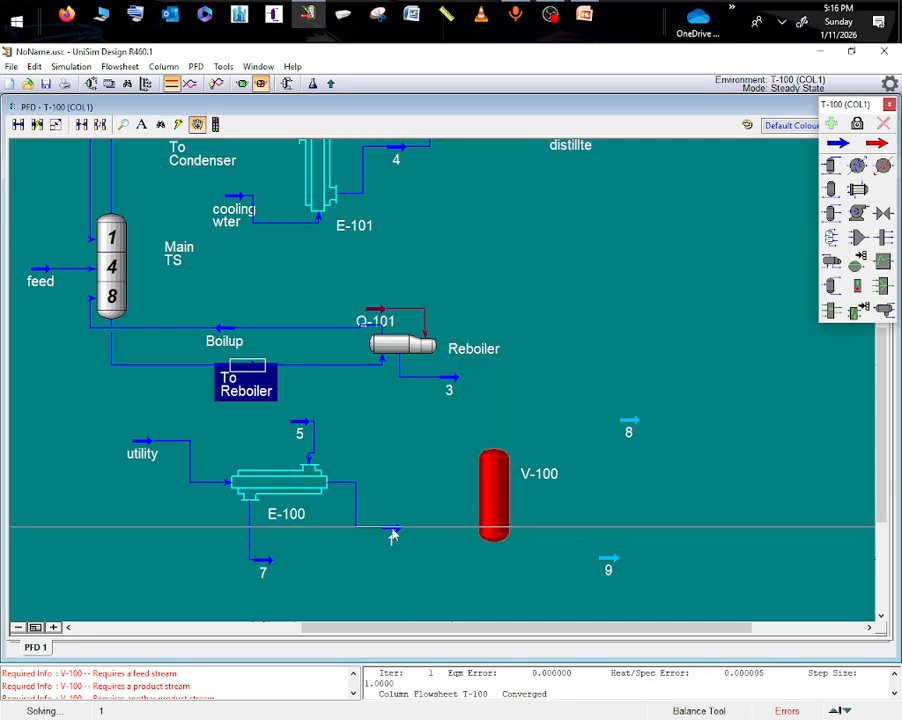
# - Connect separator V-100 with stream 7 as inlet, stream 8 as vapour outlet and stream 9 as liquid outlet
pyautogui.doubleClick(497, 518)
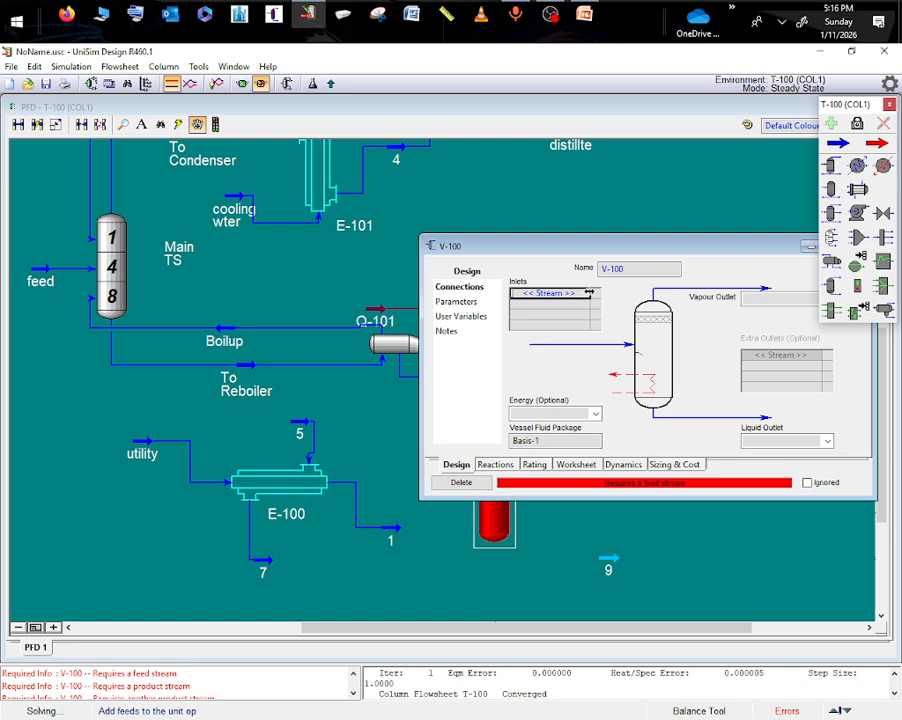
pyautogui.click(589, 294)
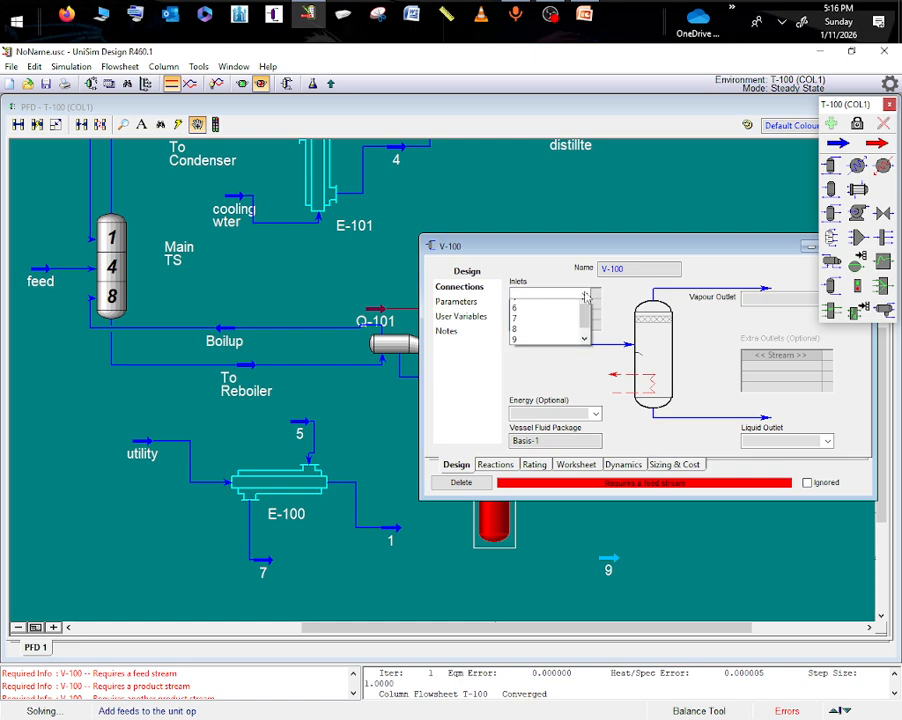
pyautogui.click(507, 325)
pyautogui.moveTo(666, 248); pyautogui.dragTo(270, 248)
pyautogui.click(422, 301)
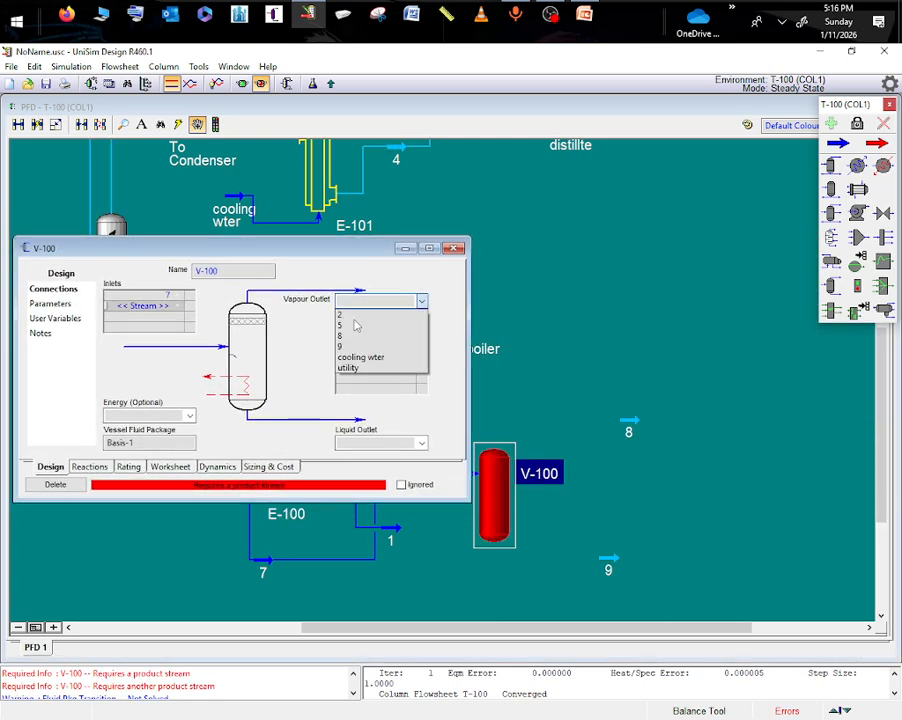
pyautogui.click(349, 338)
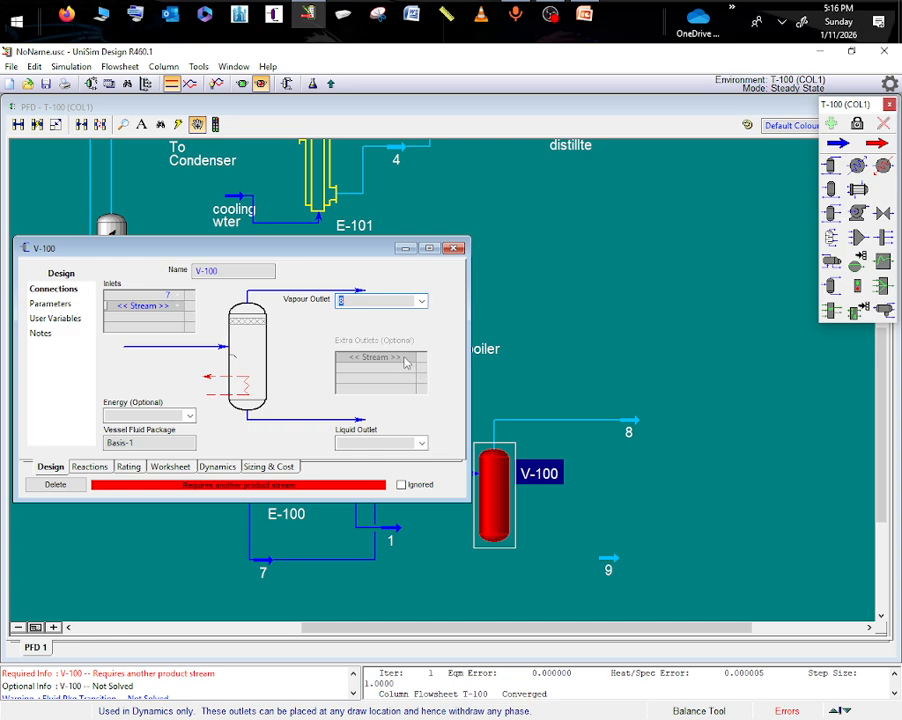
pyautogui.click(421, 444)
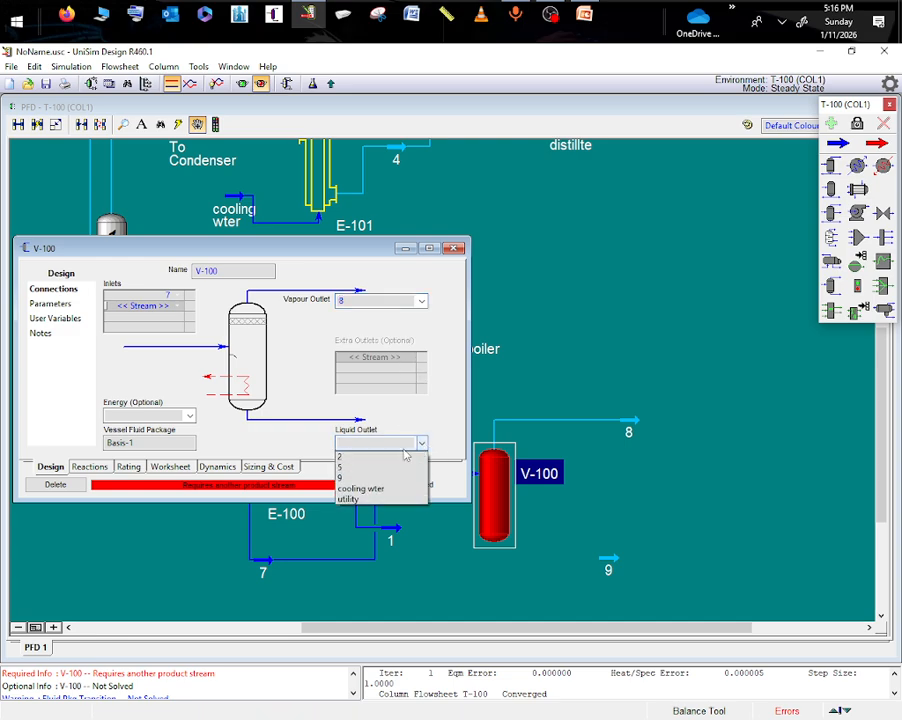
pyautogui.click(351, 479)
pyautogui.click(664, 490)
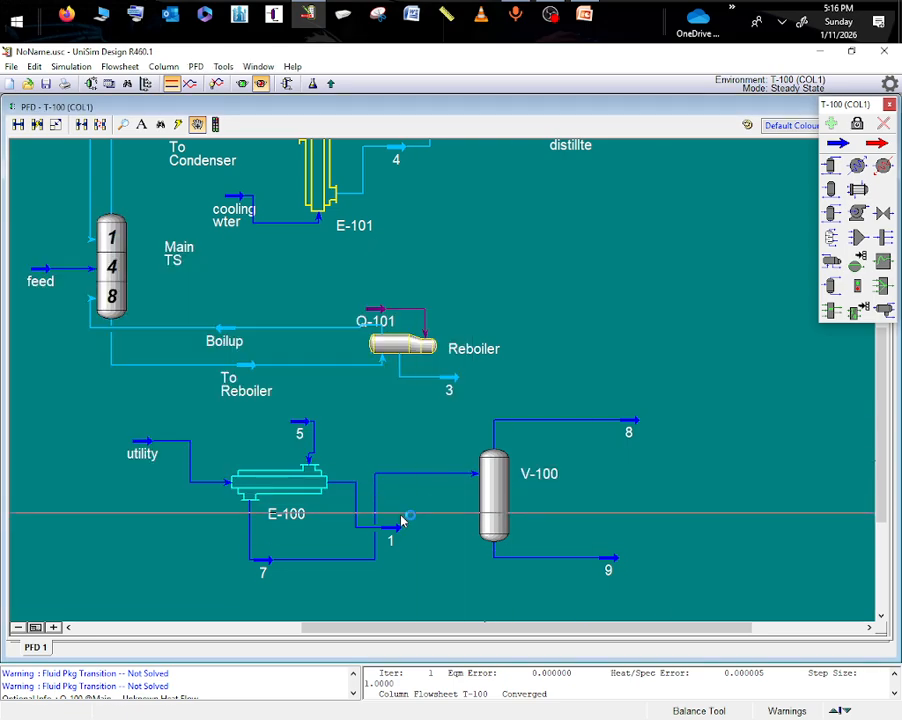
# - Move stream 1 closer to exchanger E-100 and shift E-100 slightly up and to the left in the flowsheet
pyautogui.moveTo(401, 521); pyautogui.dragTo(336, 528)
pyautogui.click(286, 486)
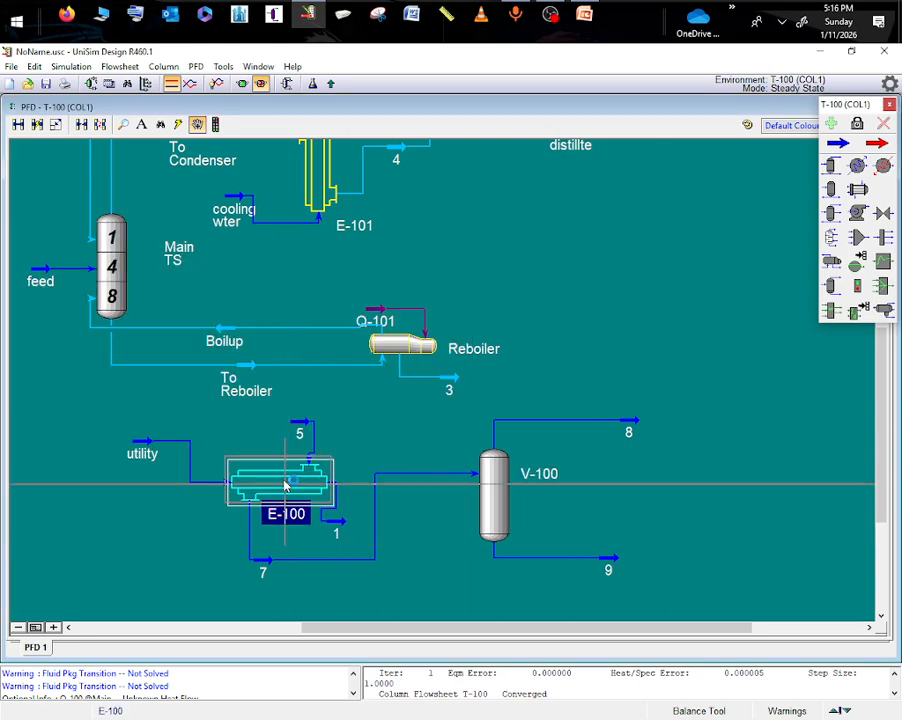
pyautogui.moveTo(286, 486); pyautogui.dragTo(275, 471)
# - Try mirroring E-100 about Y and restore its original orientation
pyautogui.rightClick(222, 477)
pyautogui.moveTo(296, 424)
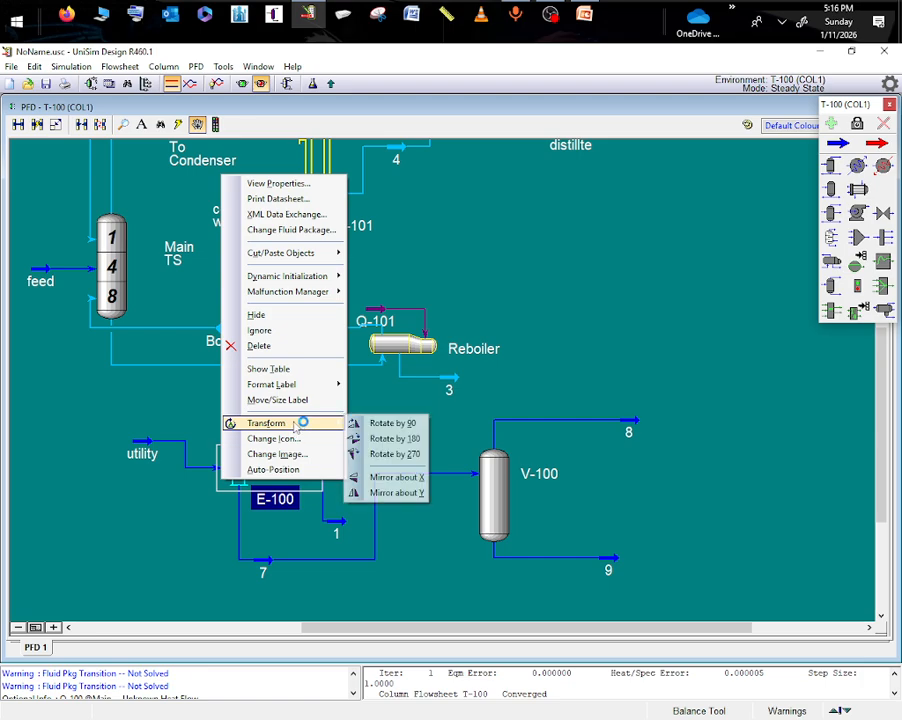
pyautogui.click(396, 494)
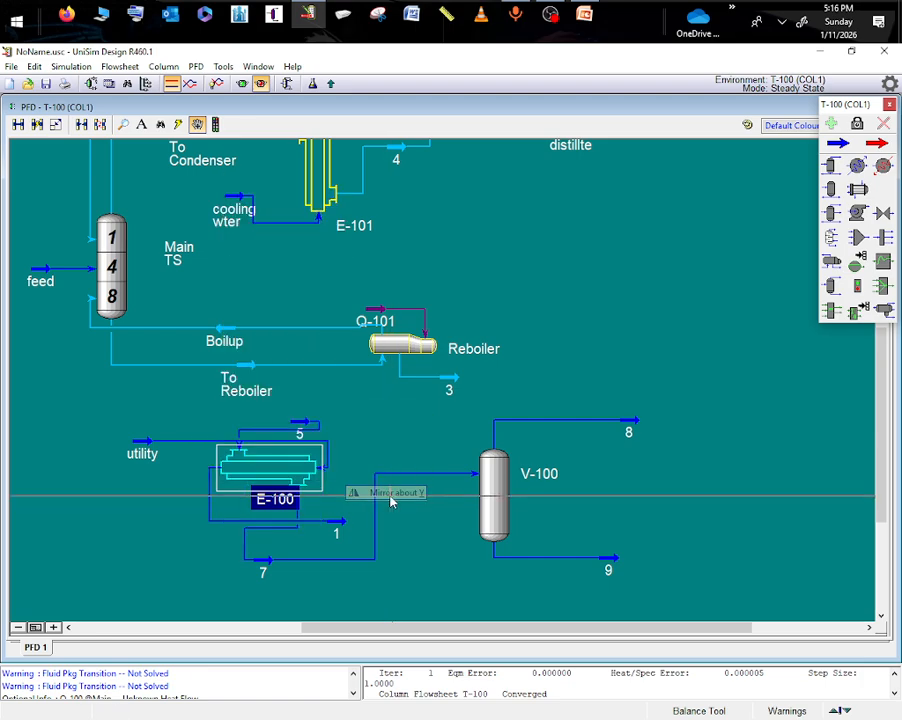
pyautogui.rightClick(237, 469)
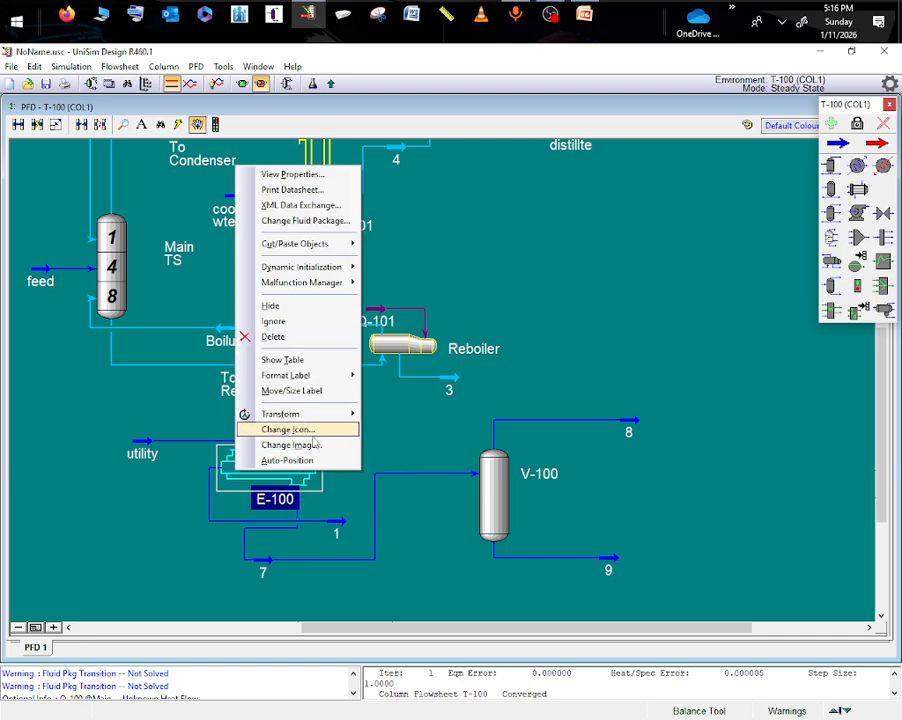
pyautogui.moveTo(352, 424)
pyautogui.click(399, 486)
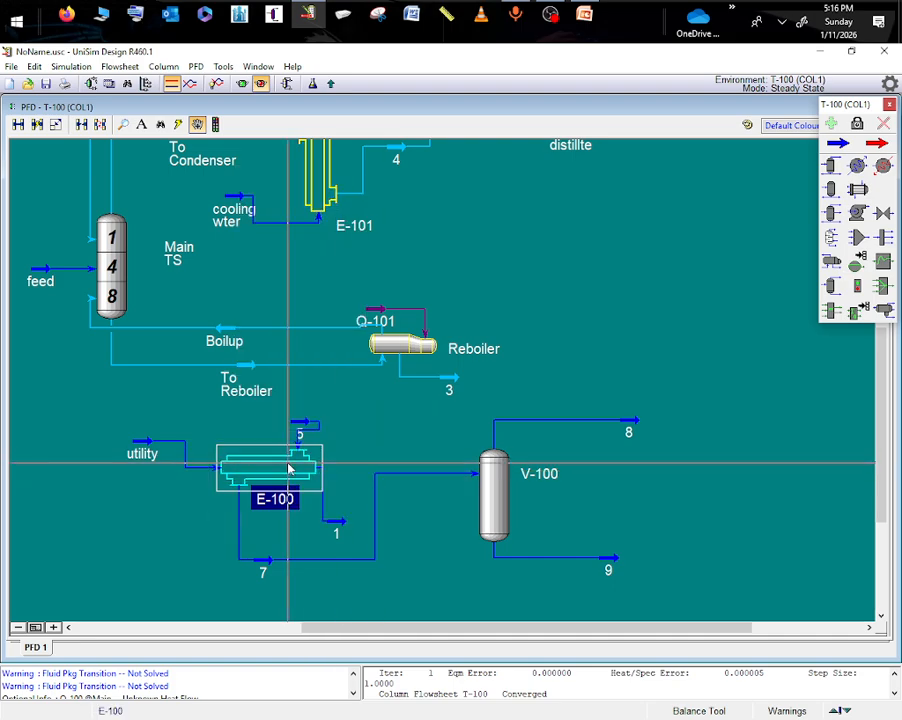
# - Rotate E-100 by 90 degrees, lower it clear of the To Reboiler label and nudge stream 5 up and away from it
pyautogui.rightClick(296, 481)
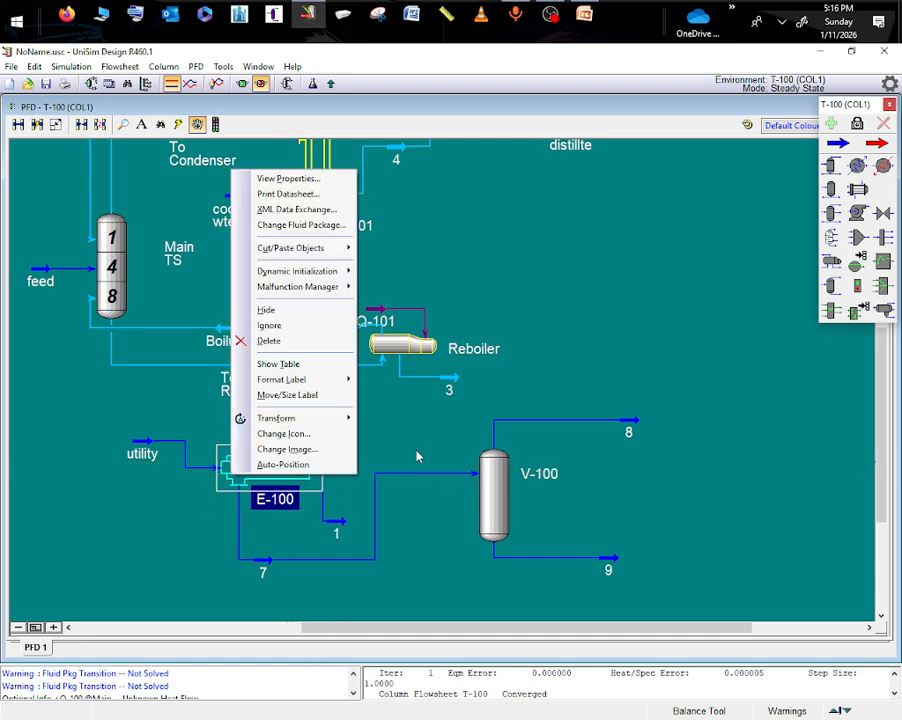
pyautogui.moveTo(300, 418)
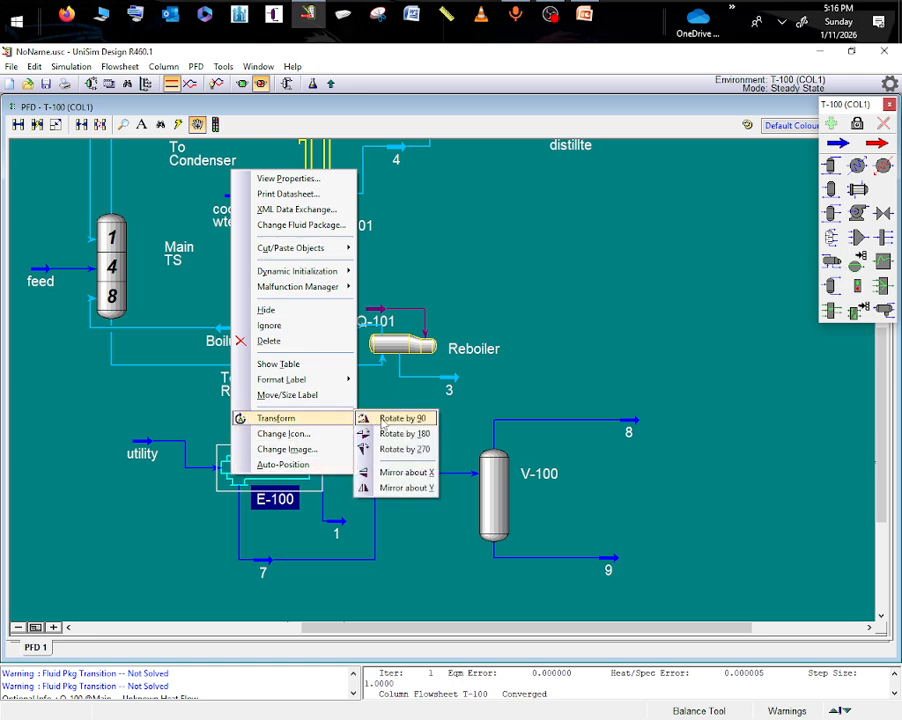
pyautogui.click(390, 420)
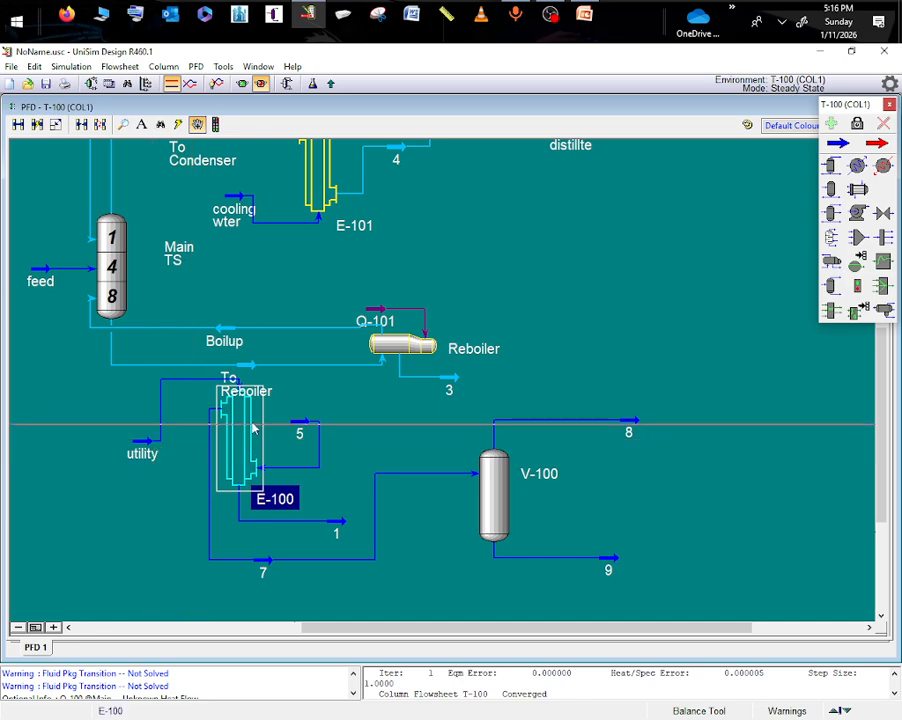
pyautogui.moveTo(252, 426); pyautogui.dragTo(247, 466)
pyautogui.moveTo(298, 428); pyautogui.dragTo(309, 421)
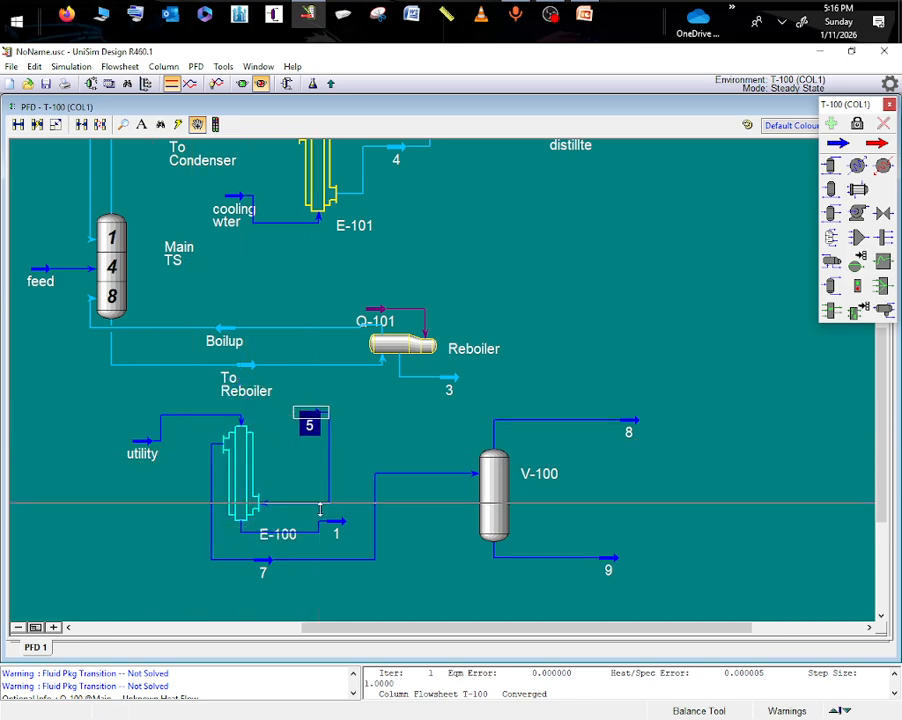
# - Mirror the upright exchanger E-100 about Y so its shell-side outlet faces separator V-100
pyautogui.click(244, 482)
pyautogui.rightClick(244, 482)
pyautogui.moveTo(290, 420)
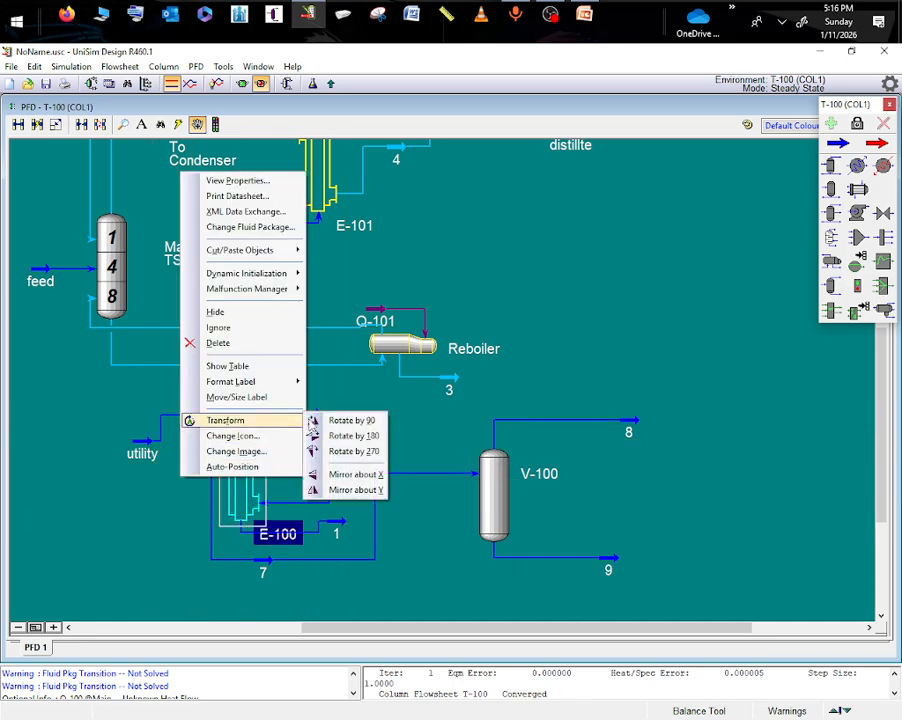
pyautogui.click(350, 490)
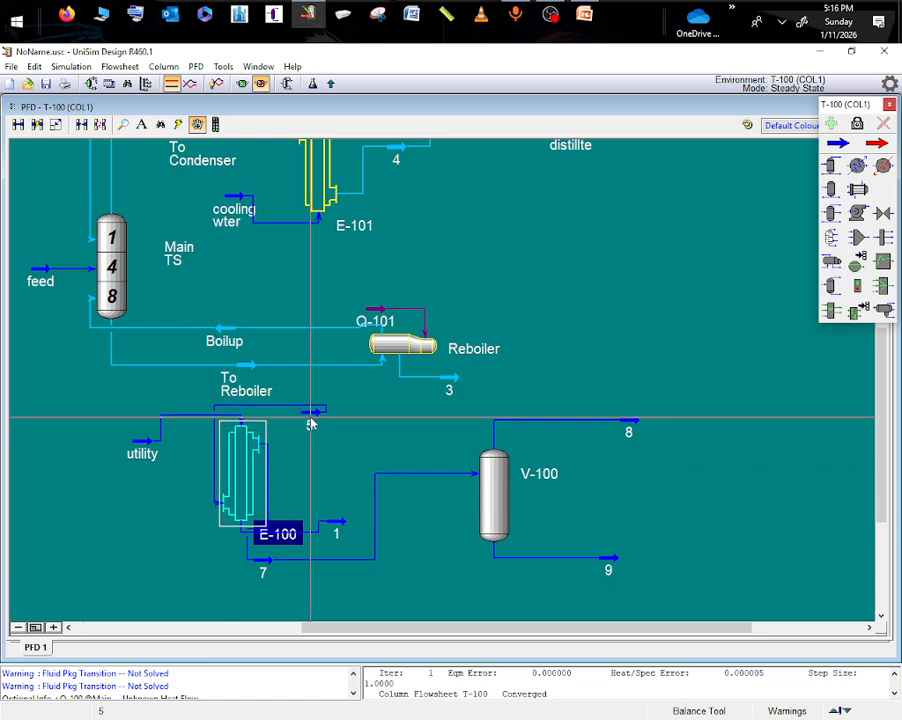
# - Arrange streams 5, 1 and 7 beside their E-100 nozzles and move stream 9 farther from V-100
pyautogui.moveTo(310, 421); pyautogui.dragTo(163, 508)
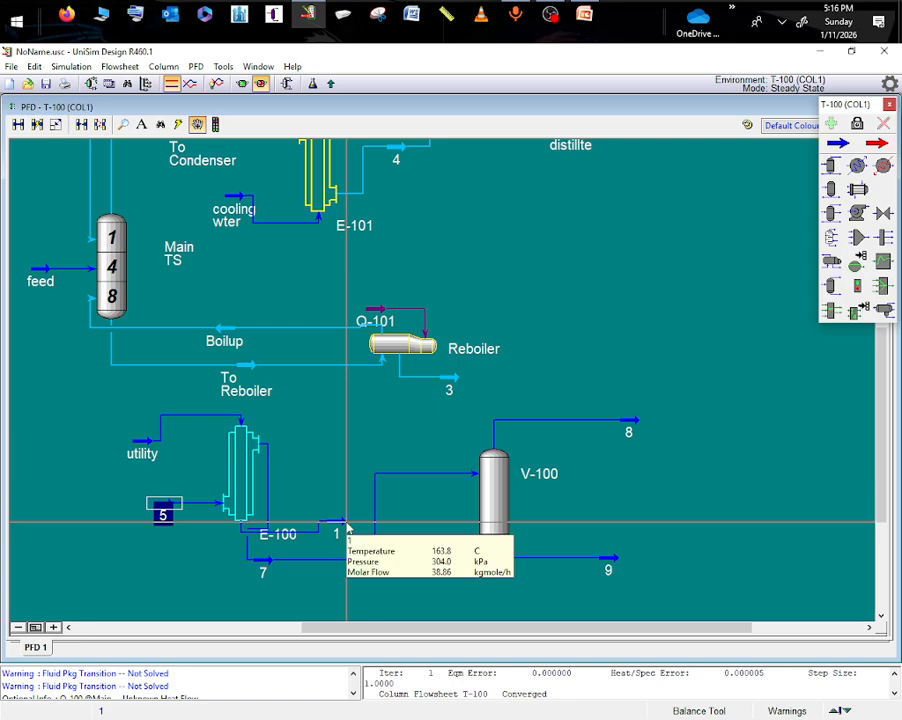
pyautogui.moveTo(344, 528); pyautogui.dragTo(180, 590)
pyautogui.moveTo(263, 562); pyautogui.dragTo(346, 482)
pyautogui.moveTo(180, 578); pyautogui.dragTo(288, 580)
pyautogui.moveTo(870, 426); pyautogui.dragTo(870, 466)
pyautogui.moveTo(608, 449); pyautogui.dragTo(650, 449)
# - Review the conditions and composition of stream 9, the liquid outlet of V-100
pyautogui.doubleClick(650, 450)
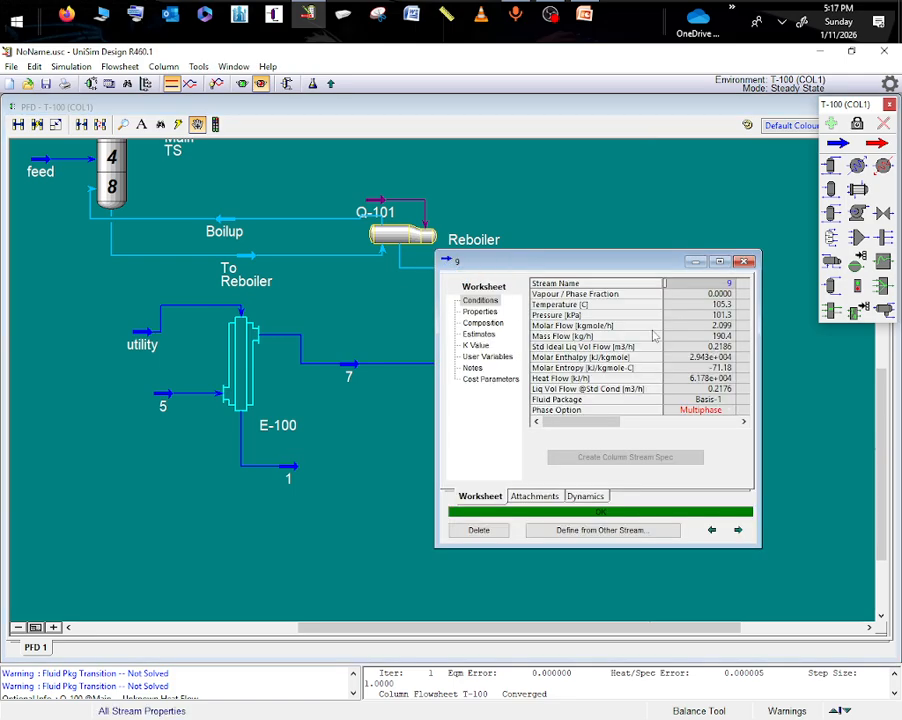
pyautogui.click(477, 324)
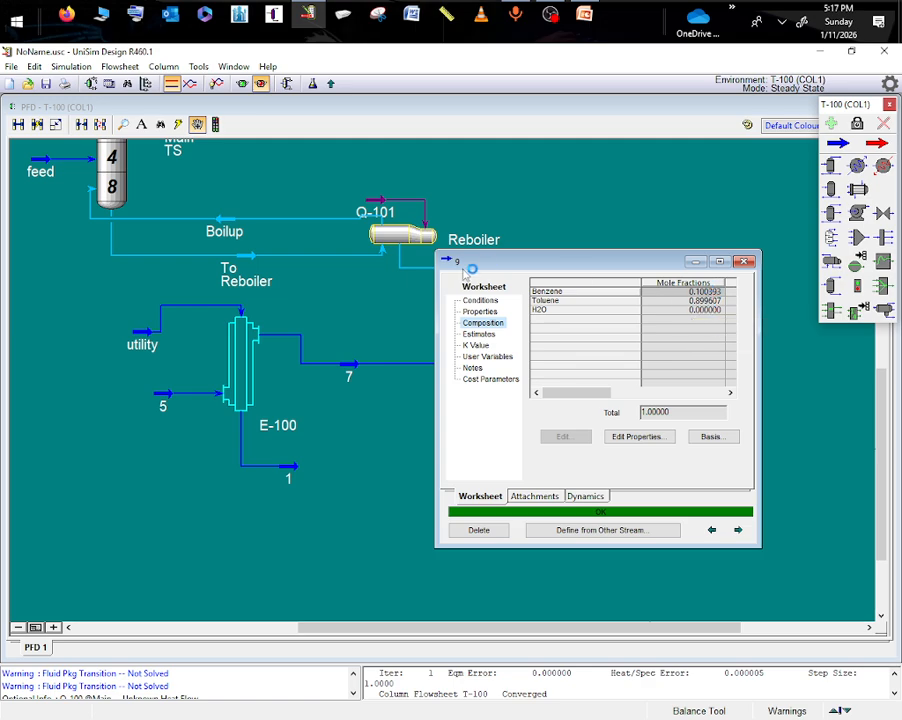
pyautogui.click(699, 263)
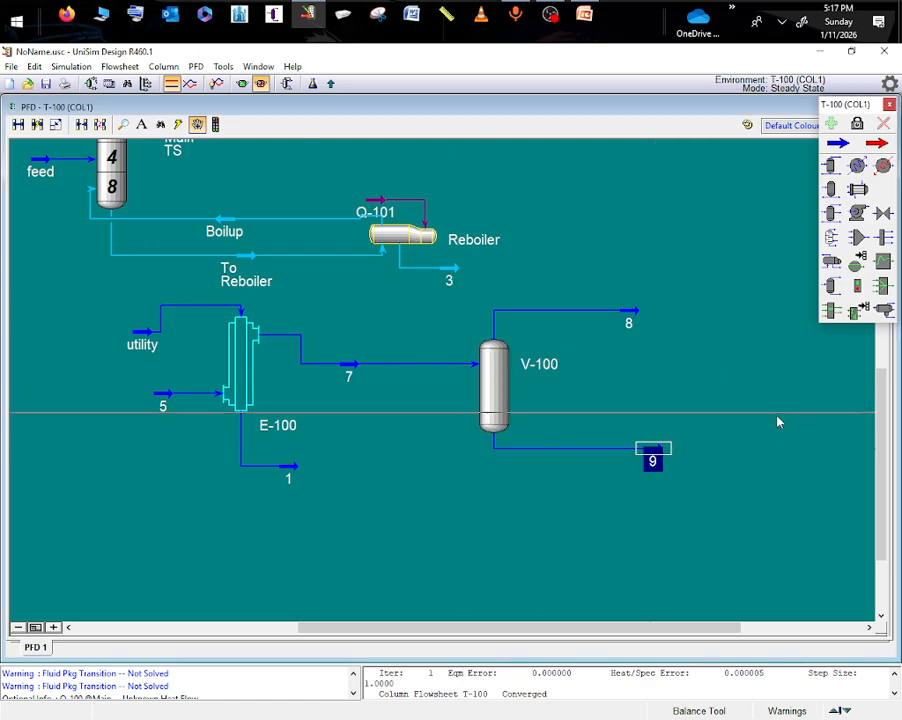
# - Delete the original Reboiler together with its energy stream Q-101 and product stream 3
pyautogui.scroll(-2, 878, 461)
pyautogui.scroll(5, 878, 461)
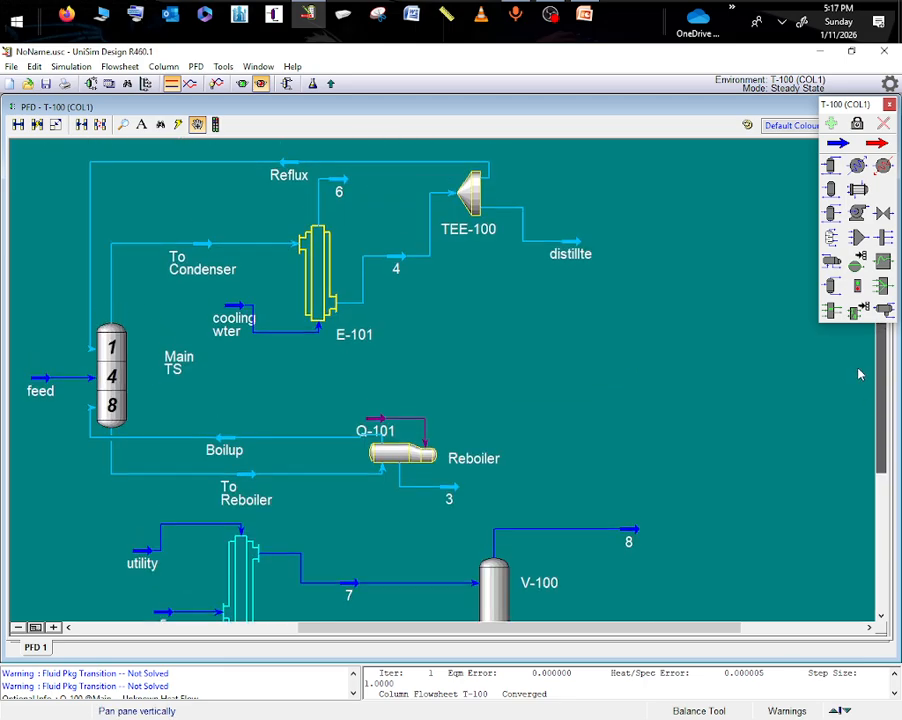
pyautogui.click(392, 458)
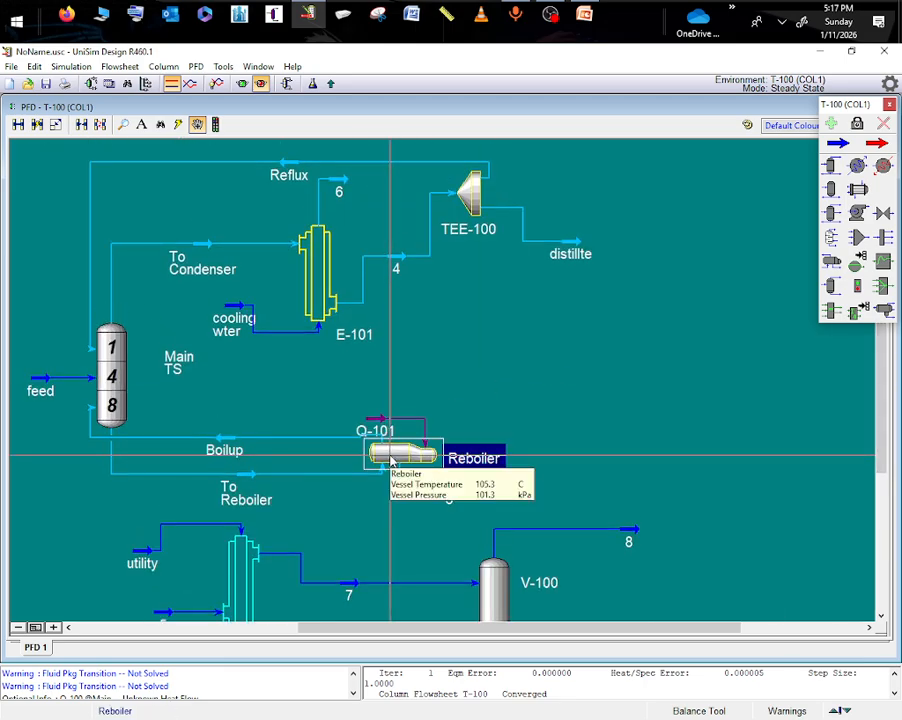
pyautogui.press('Delete')
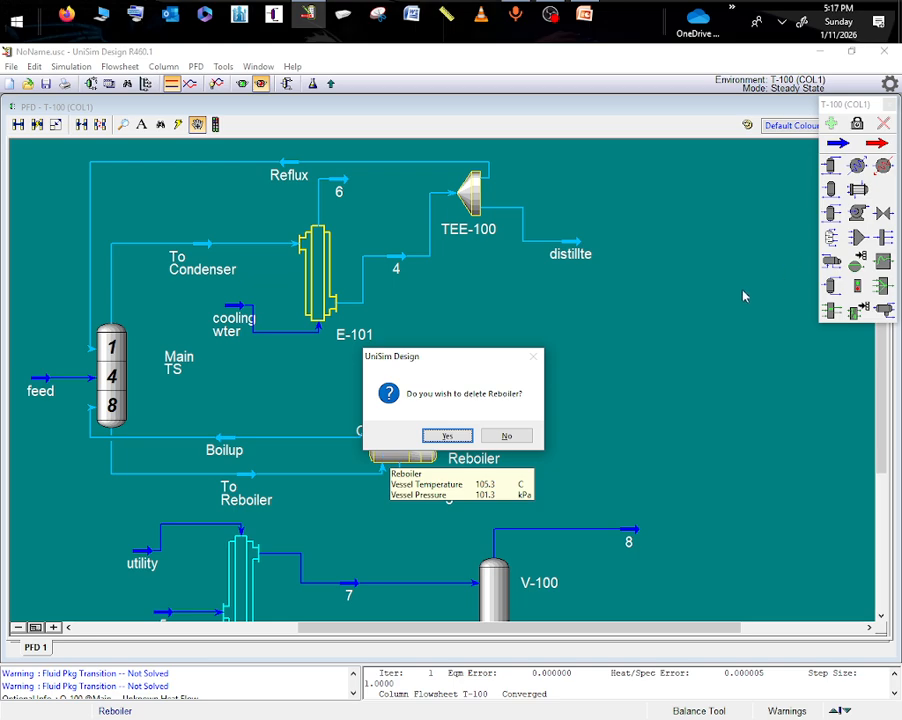
pyautogui.click(448, 437)
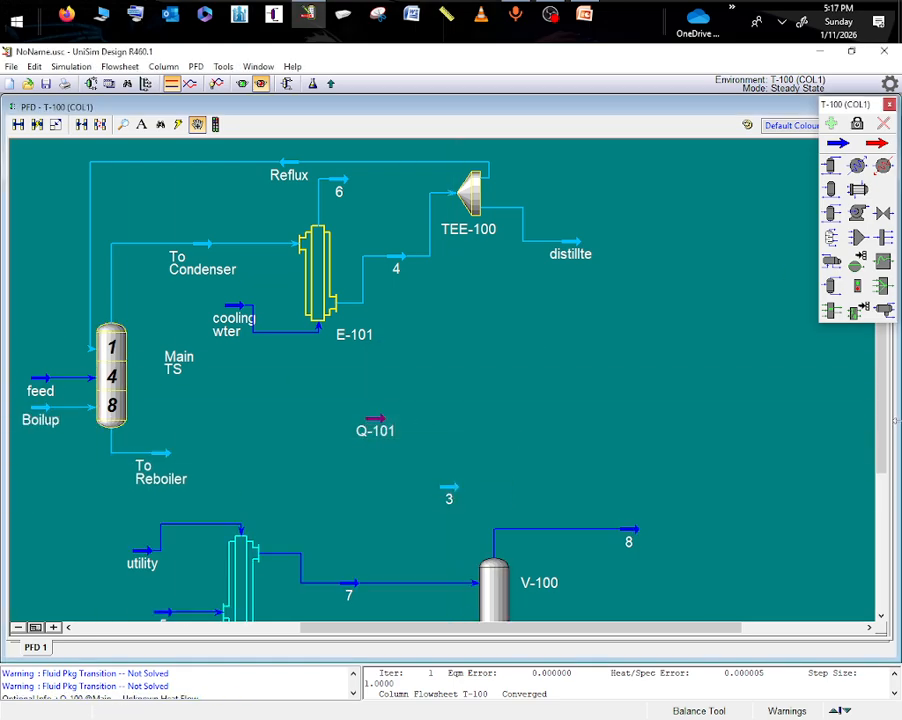
pyautogui.click(377, 430)
pyautogui.press('Delete')
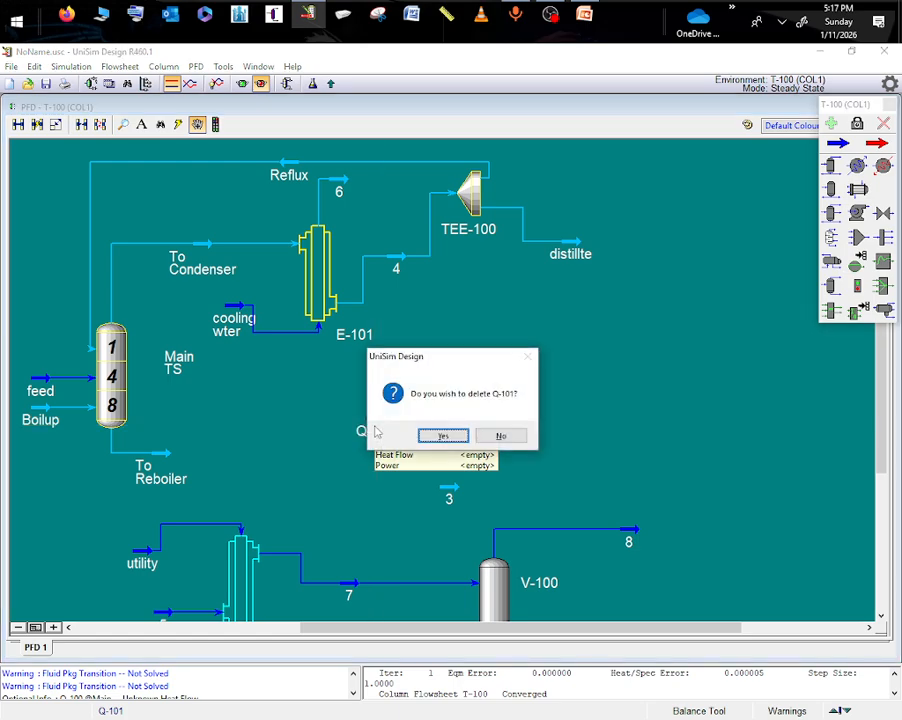
pyautogui.click(443, 436)
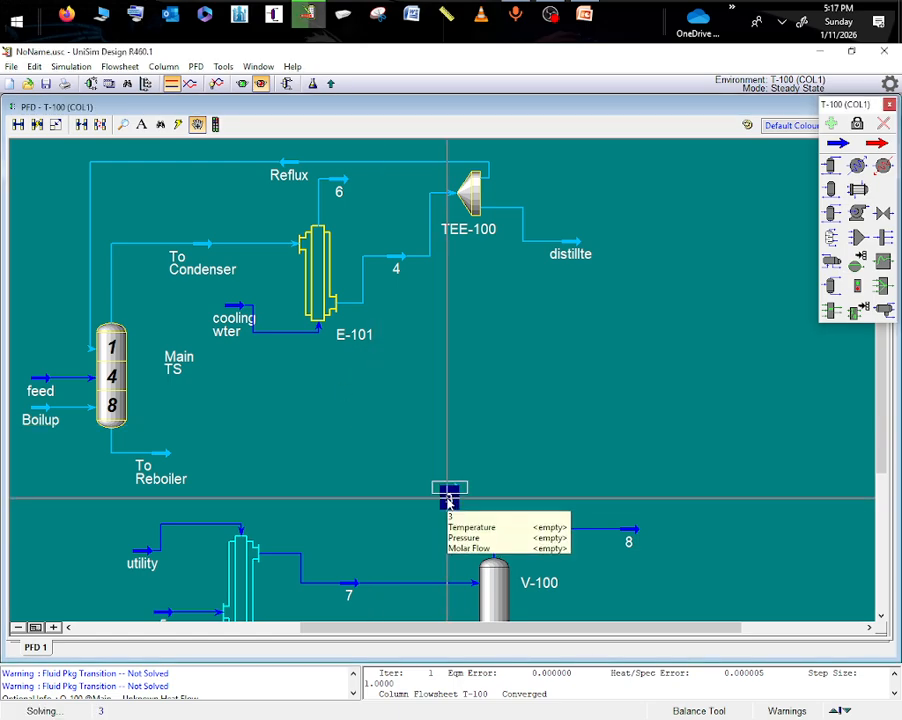
pyautogui.click(448, 497)
pyautogui.press('Delete')
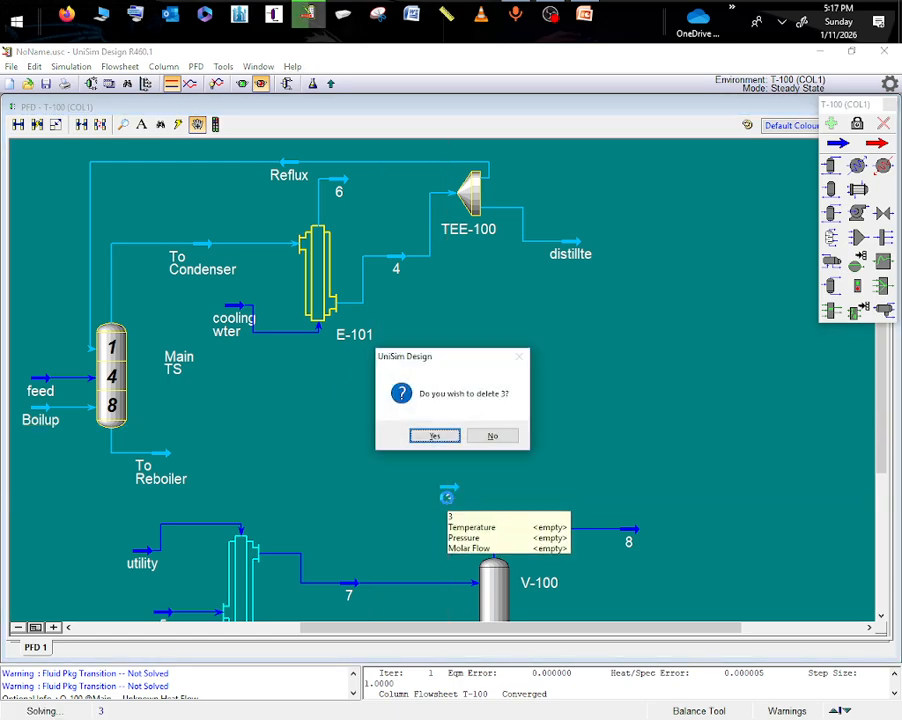
pyautogui.click(435, 436)
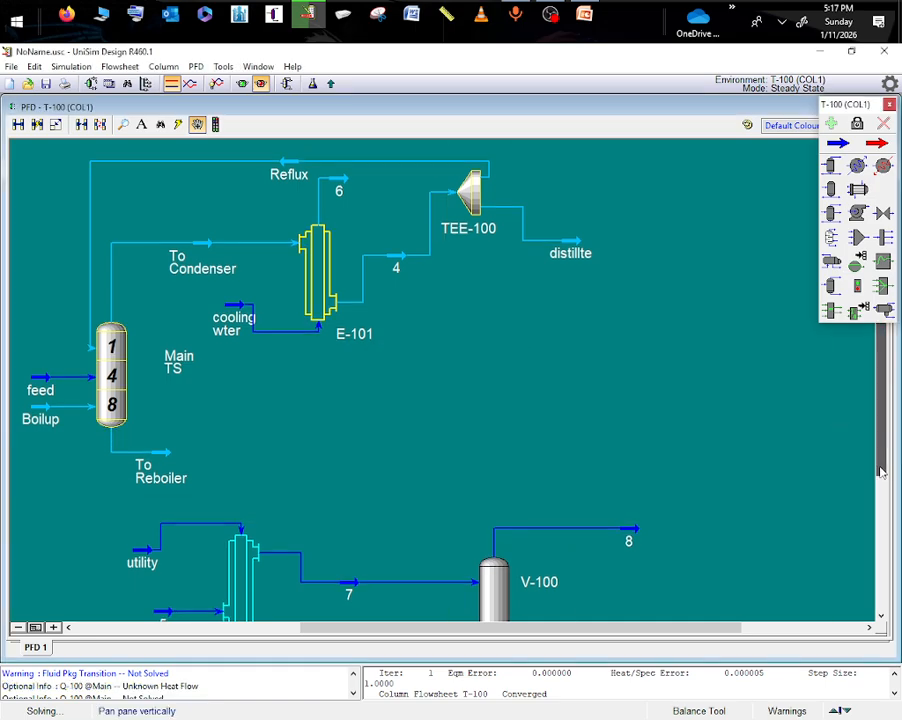
# - Review the properties and composition of stream 5 feeding E-100
pyautogui.moveTo(880, 470); pyautogui.dragTo(878, 535)
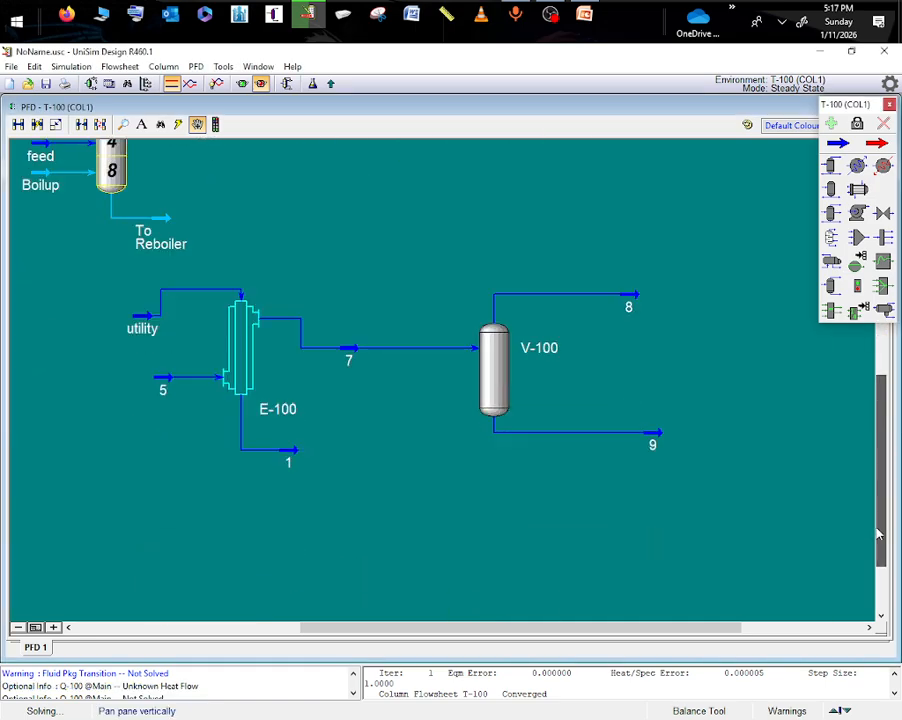
pyautogui.doubleClick(162, 377)
pyautogui.click(340, 172)
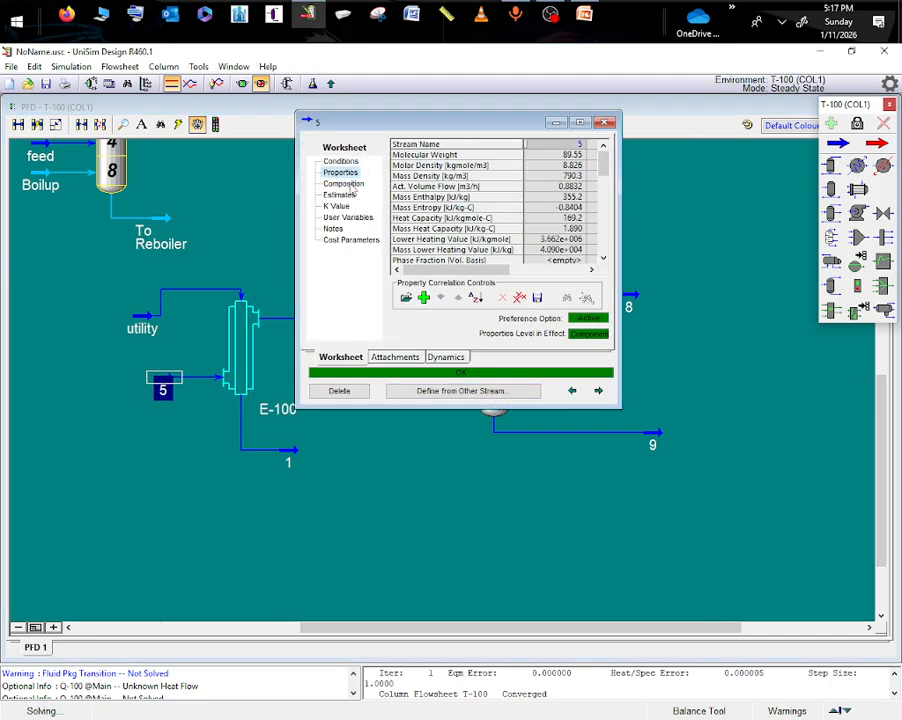
pyautogui.click(344, 183)
pyautogui.click(604, 123)
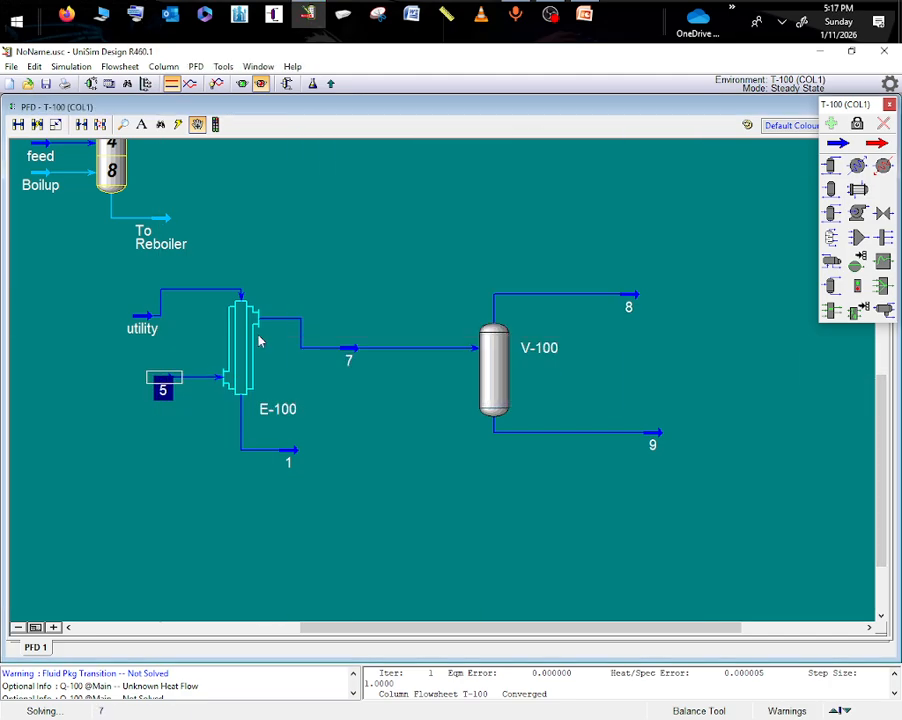
# - Delete stream 5 from the shell side inlet of E-100
pyautogui.moveTo(164, 385)
pyautogui.press('Delete')
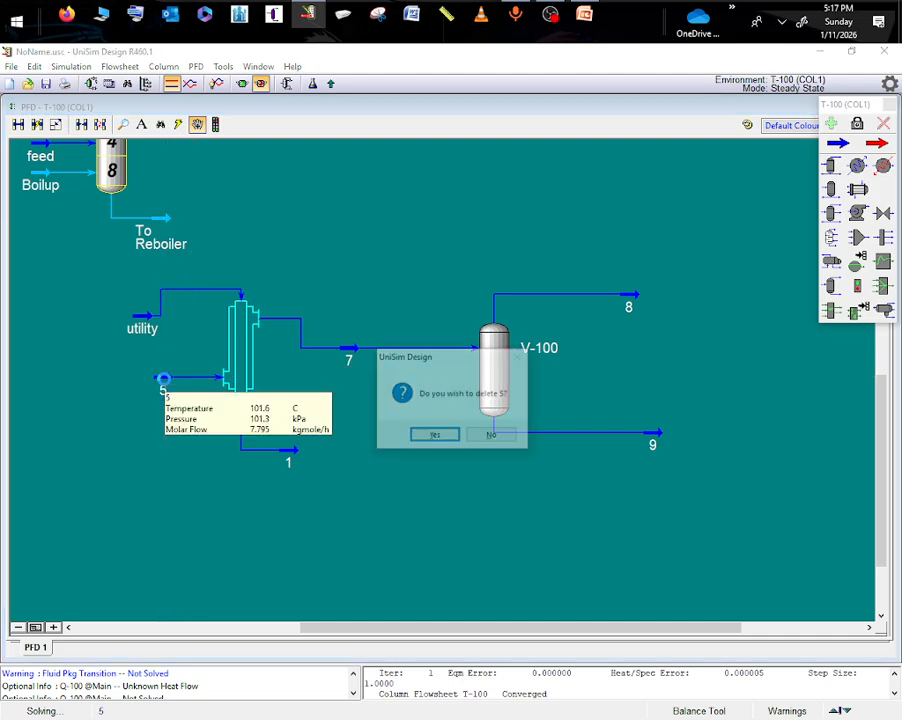
pyautogui.click(432, 437)
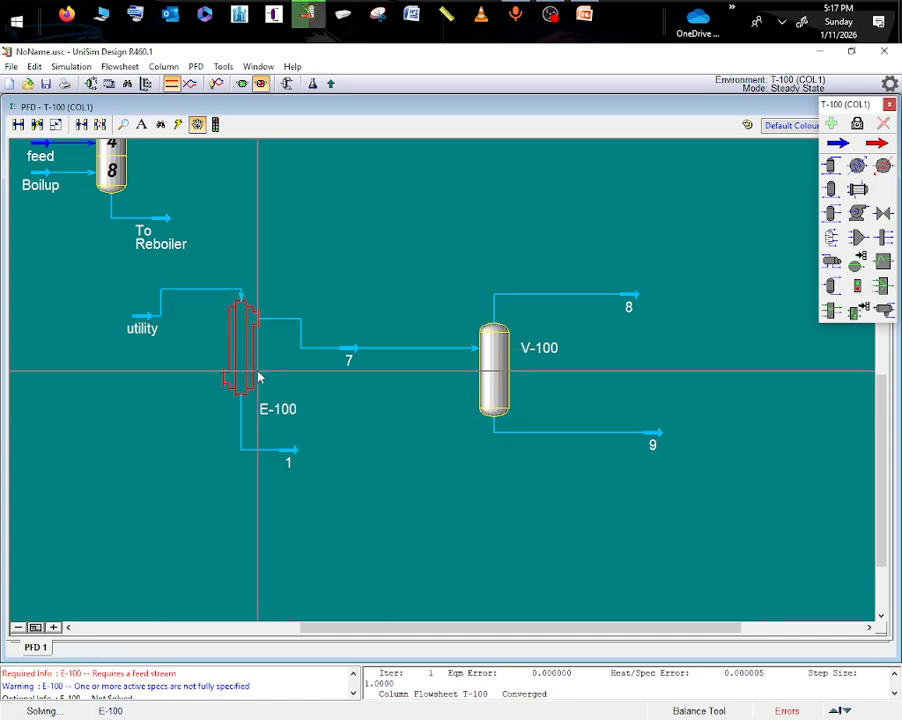
# - Connect To Reboiler as the shell side inlet of E-100 and move the utility stream up, clear of the To Reboiler label
pyautogui.click(241, 361)
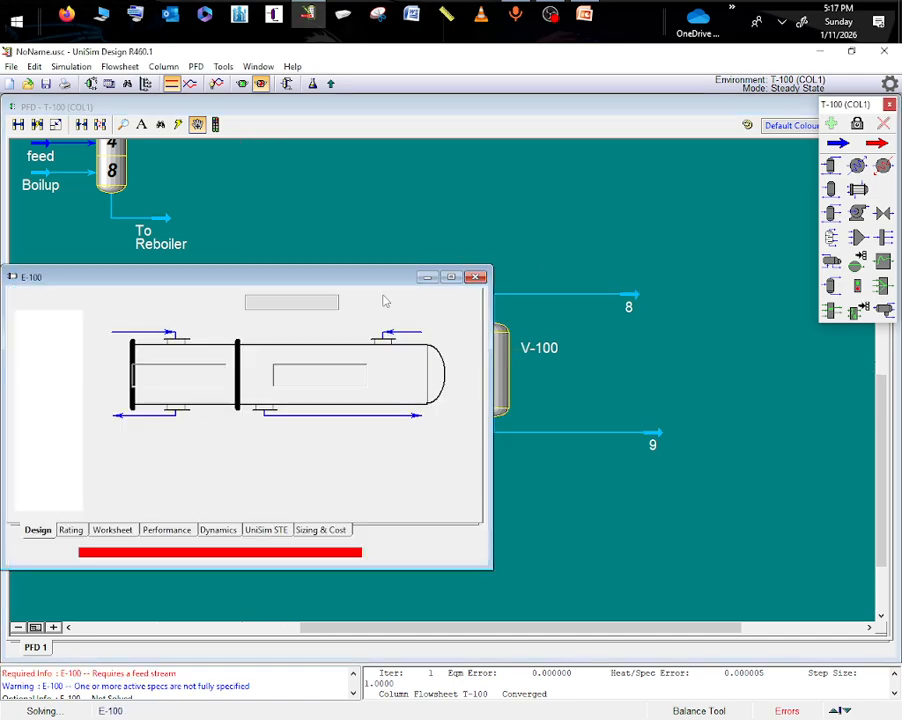
pyautogui.click(458, 317)
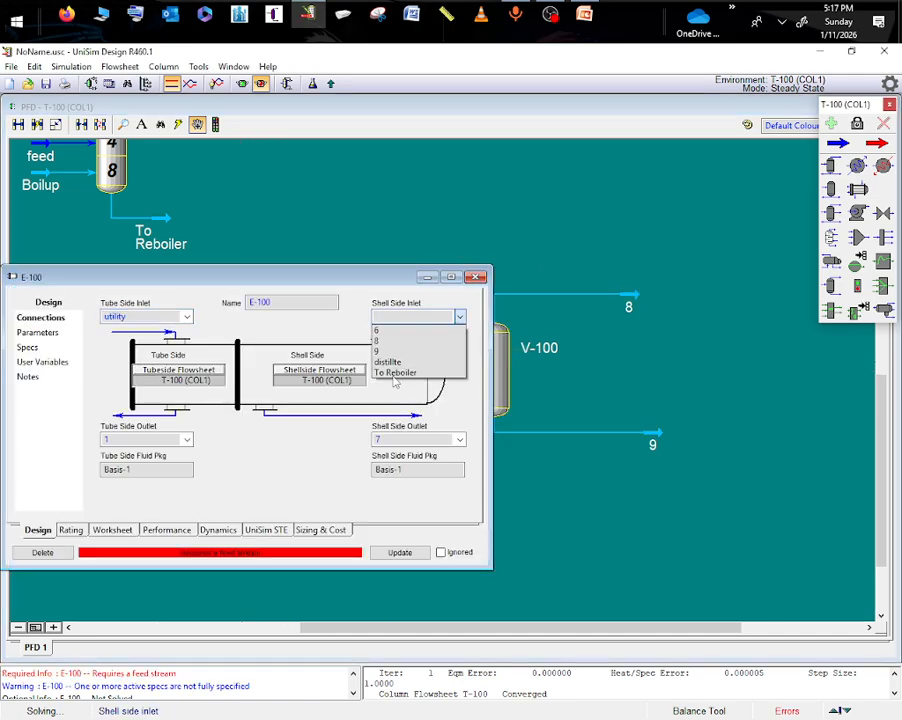
pyautogui.click(395, 372)
pyautogui.press('Escape')
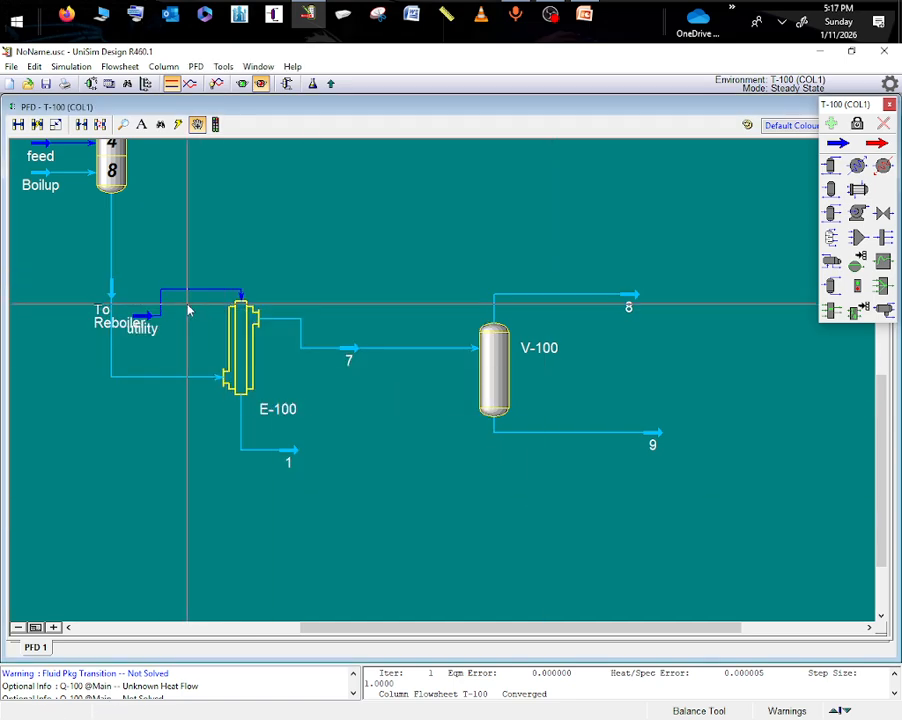
pyautogui.moveTo(140, 318); pyautogui.dragTo(180, 247)
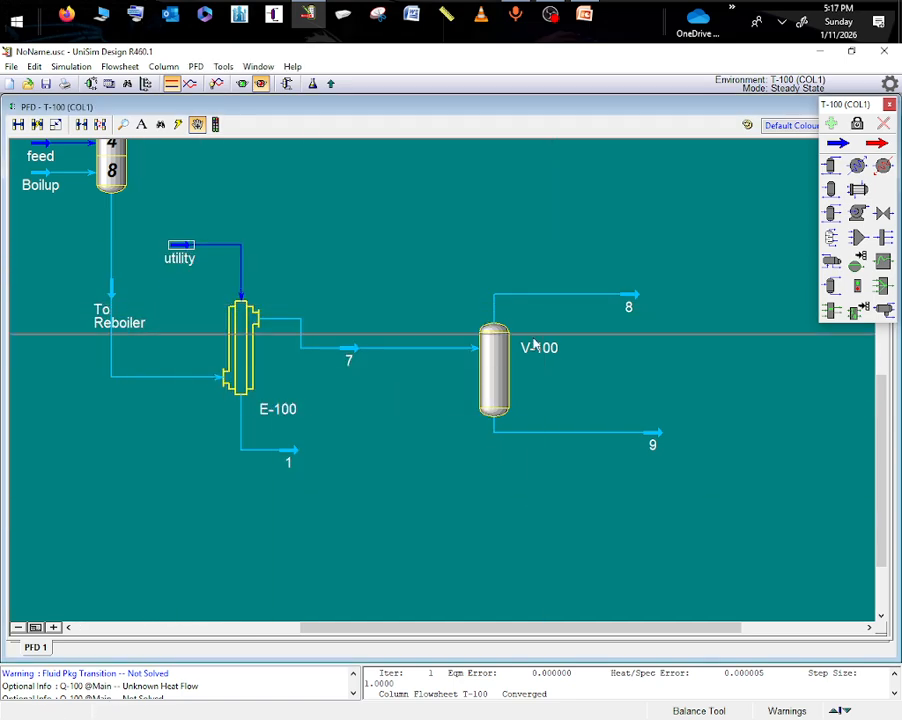
# - Delete stream 8 from the vapour outlet of V-100
pyautogui.doubleClick(626, 295)
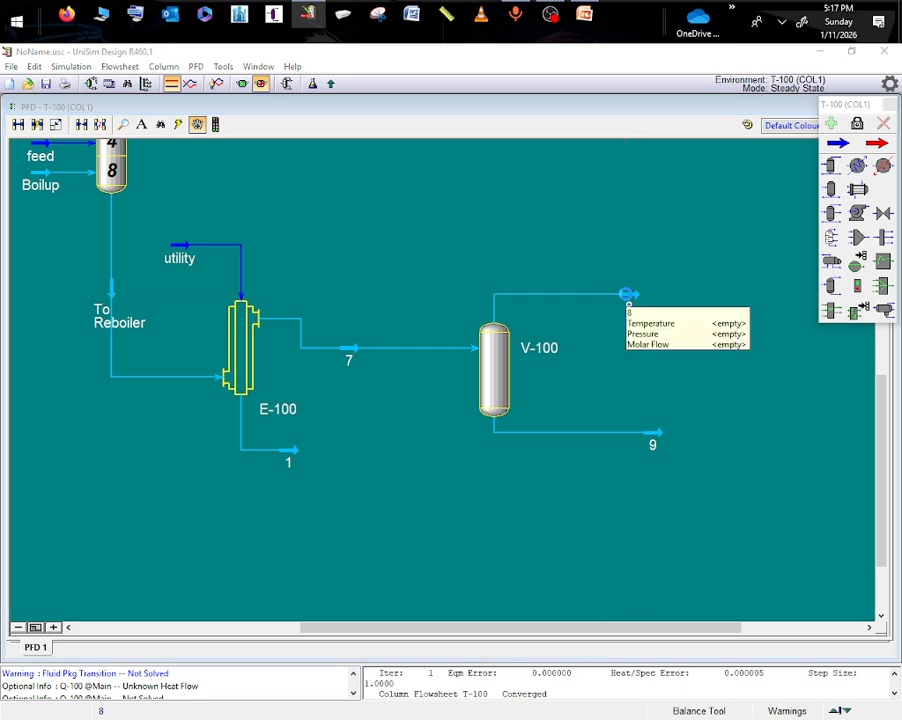
pyautogui.press('Delete')
pyautogui.click(424, 439)
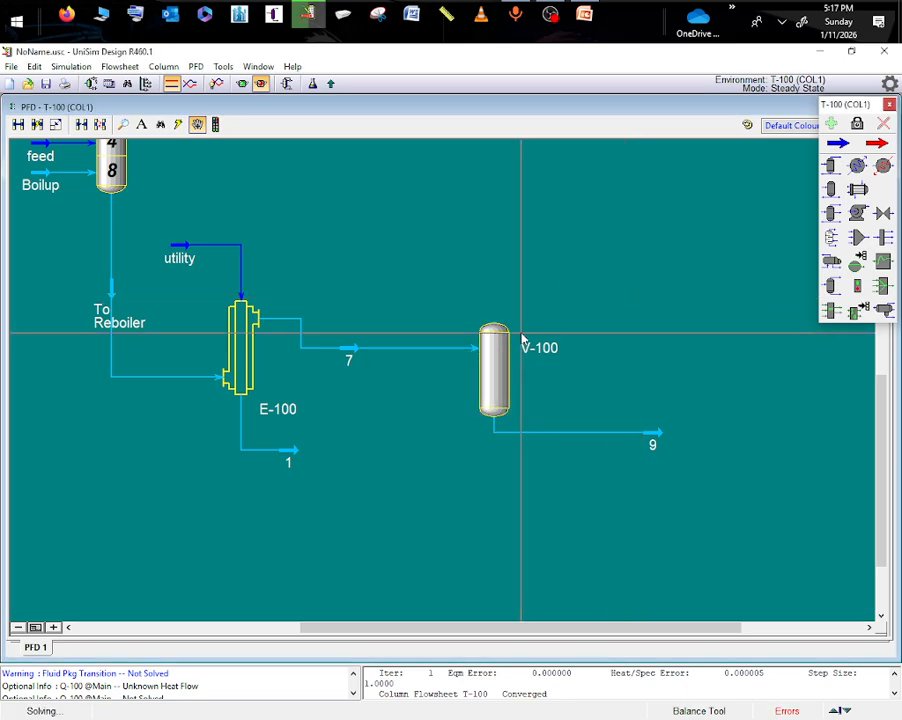
# - Set Boilup as the vapour outlet of V-100 and move the utility stream below the Boilup line
pyautogui.doubleClick(495, 358)
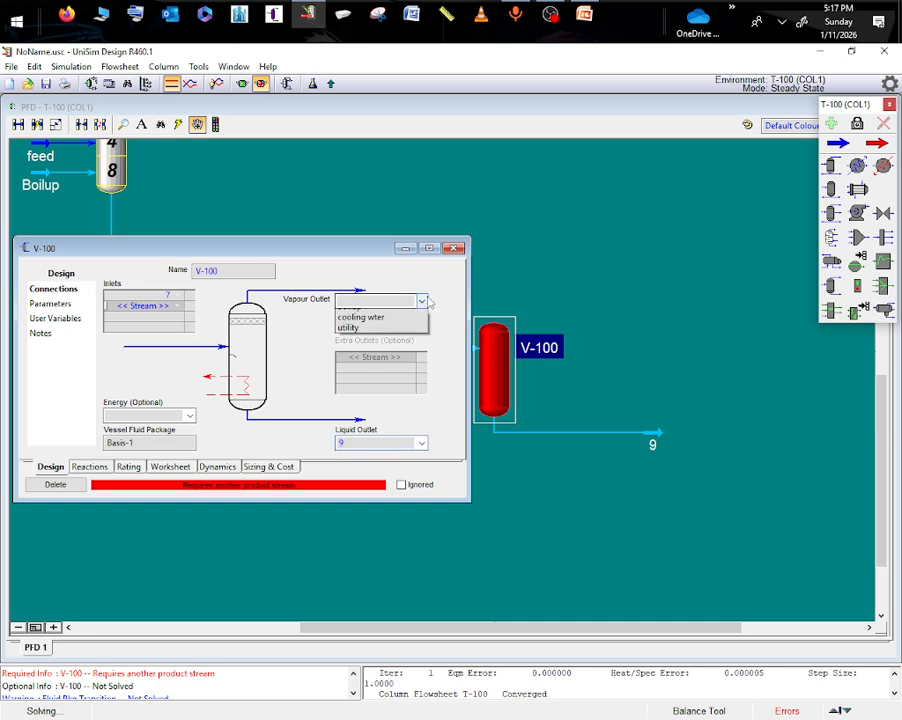
pyautogui.click(349, 325)
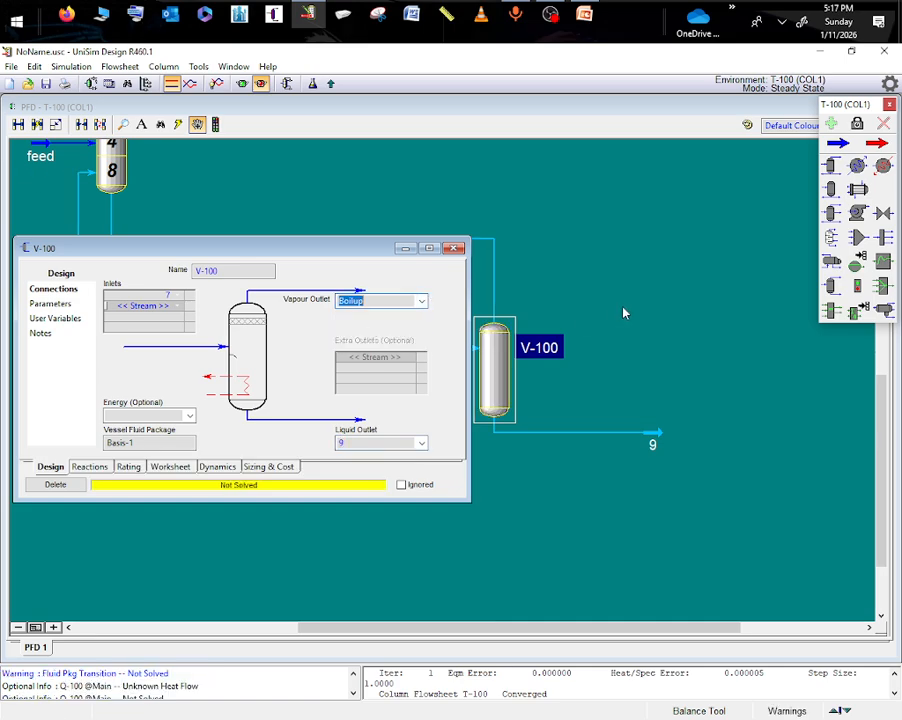
pyautogui.click(455, 248)
pyautogui.moveTo(192, 258); pyautogui.dragTo(180, 290)
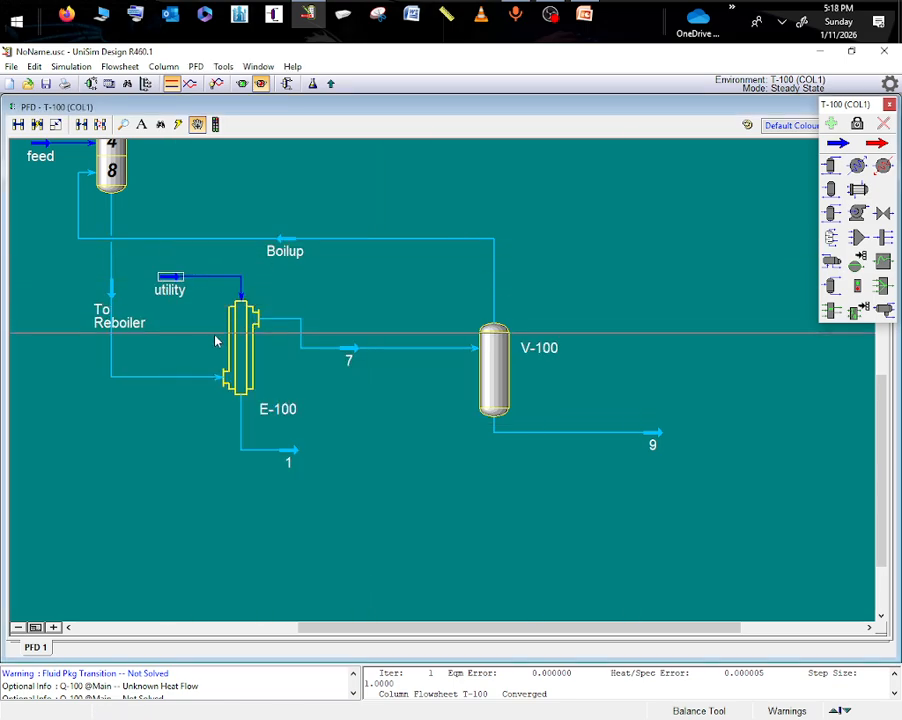
# - Set column T-100's bottom pressure to 101.325 kPa and run the column
pyautogui.click(287, 84)
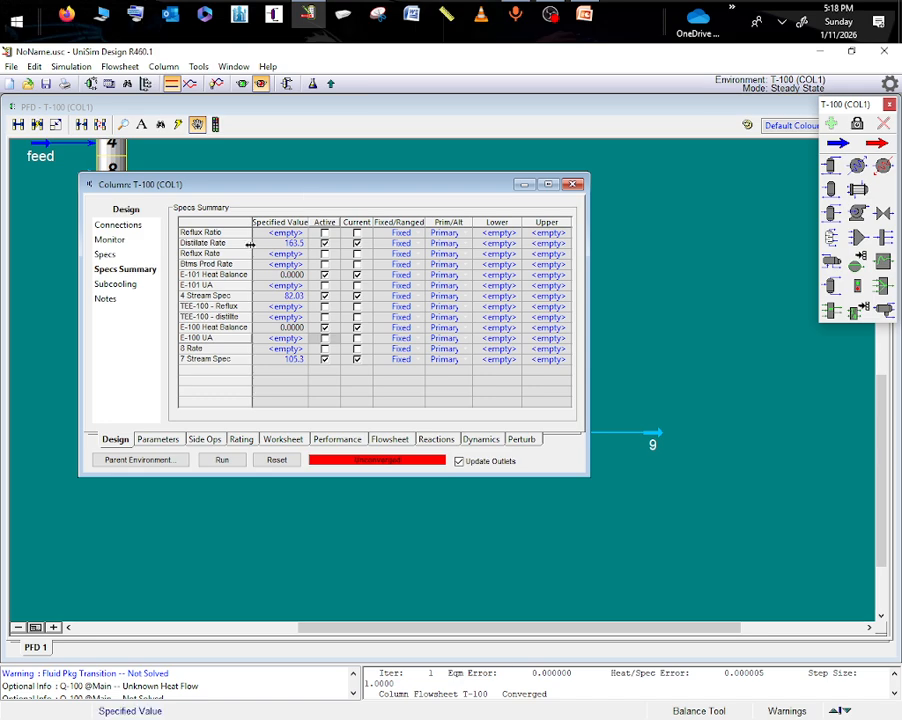
pyautogui.click(118, 227)
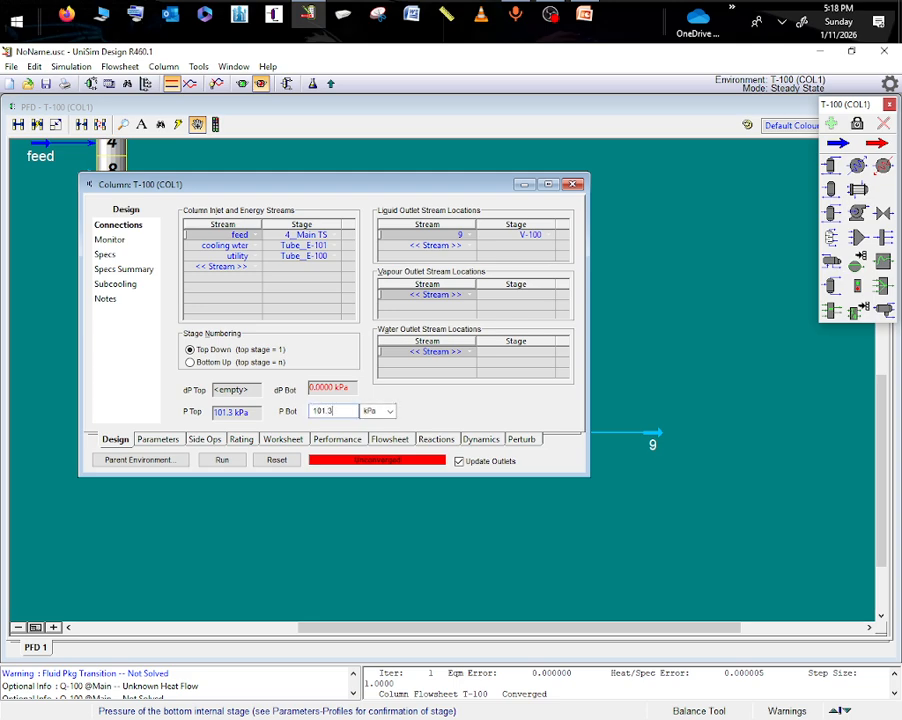
pyautogui.write('101.325')
pyautogui.press('Return')
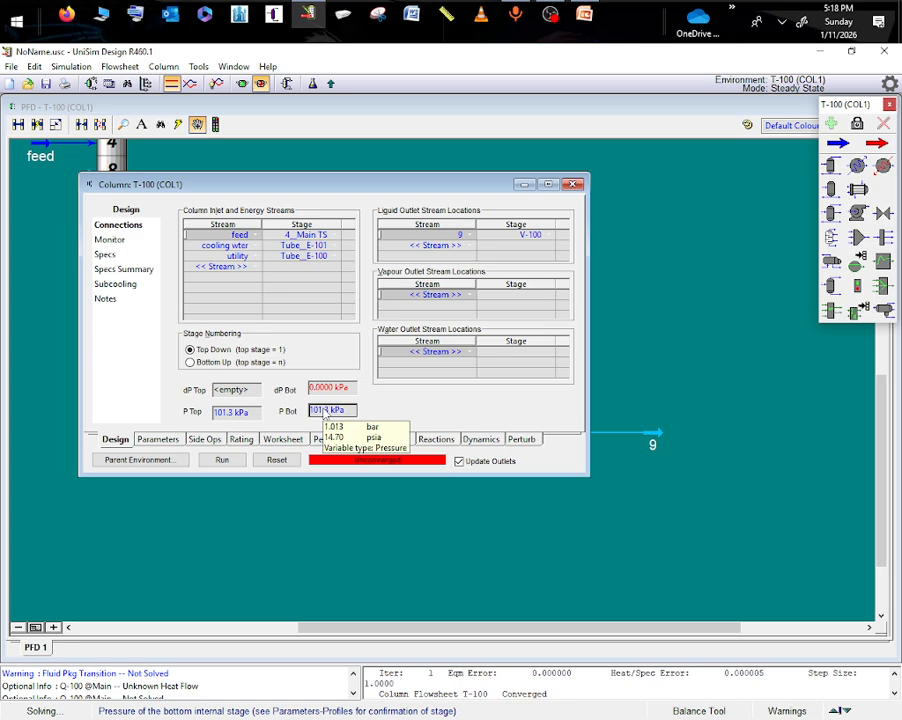
pyautogui.click(222, 461)
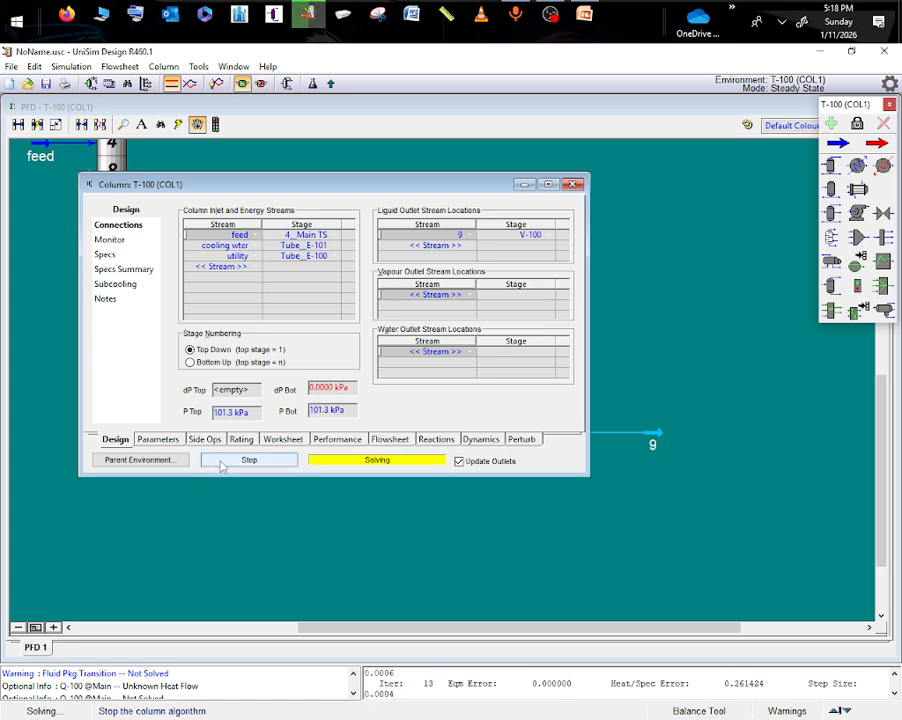
pyautogui.click(524, 184)
# - Examine the complete column flowsheet, from the E-101 and TEE-100 condenser section to the E-100 and V-100 reboiler section
pyautogui.scroll(3, 718, 286)
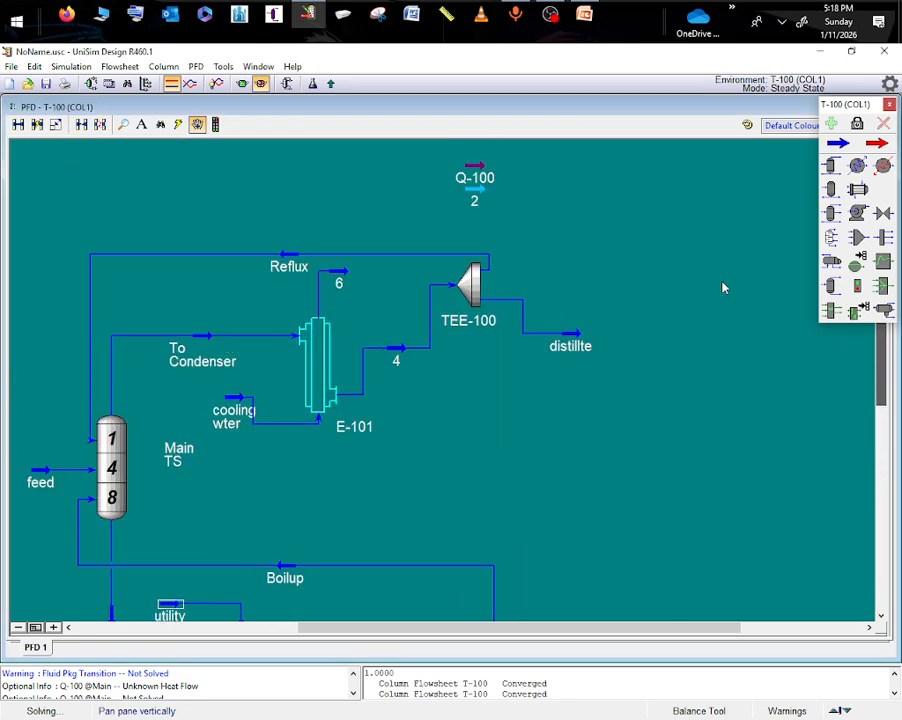
pyautogui.scroll(-3, 732, 352)
pyautogui.scroll(-5, 640, 320)
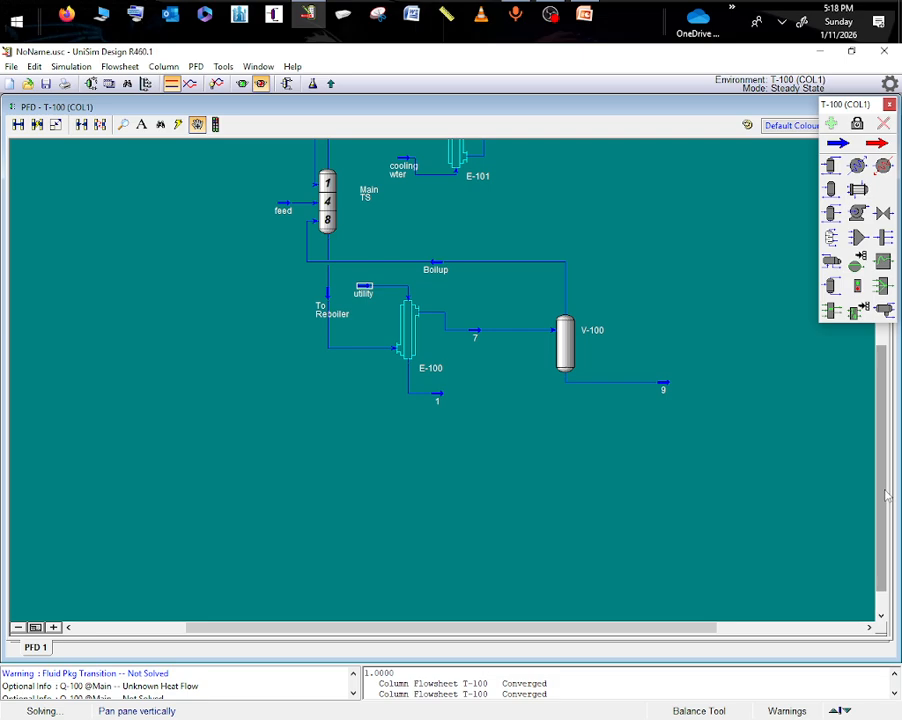
pyautogui.moveTo(883, 495); pyautogui.dragTo(865, 353)
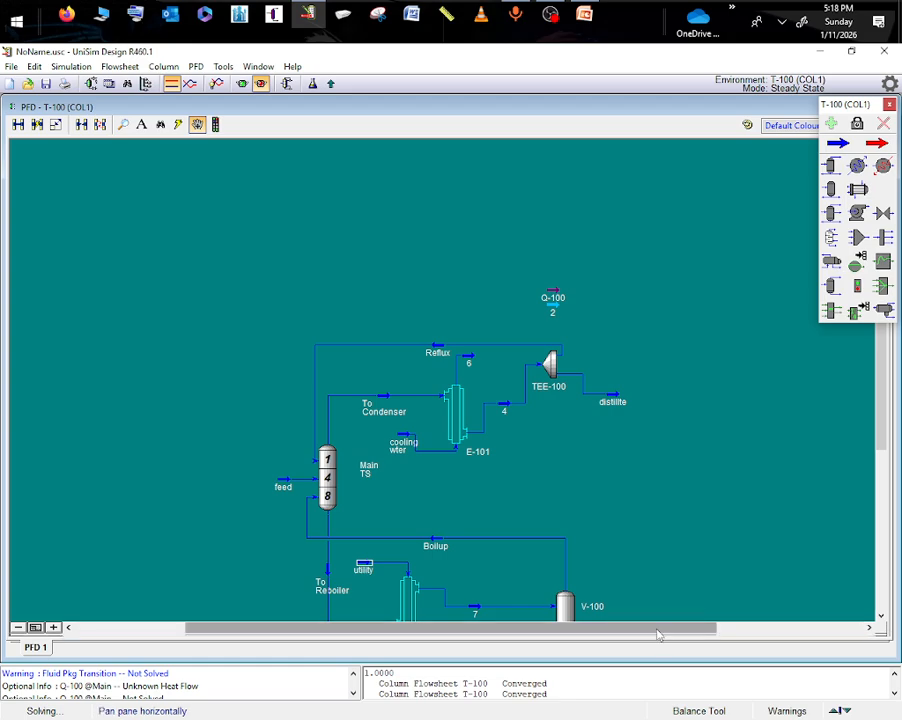
pyautogui.moveTo(645, 627); pyautogui.dragTo(675, 613)
pyautogui.scroll(-1, 600, 465)
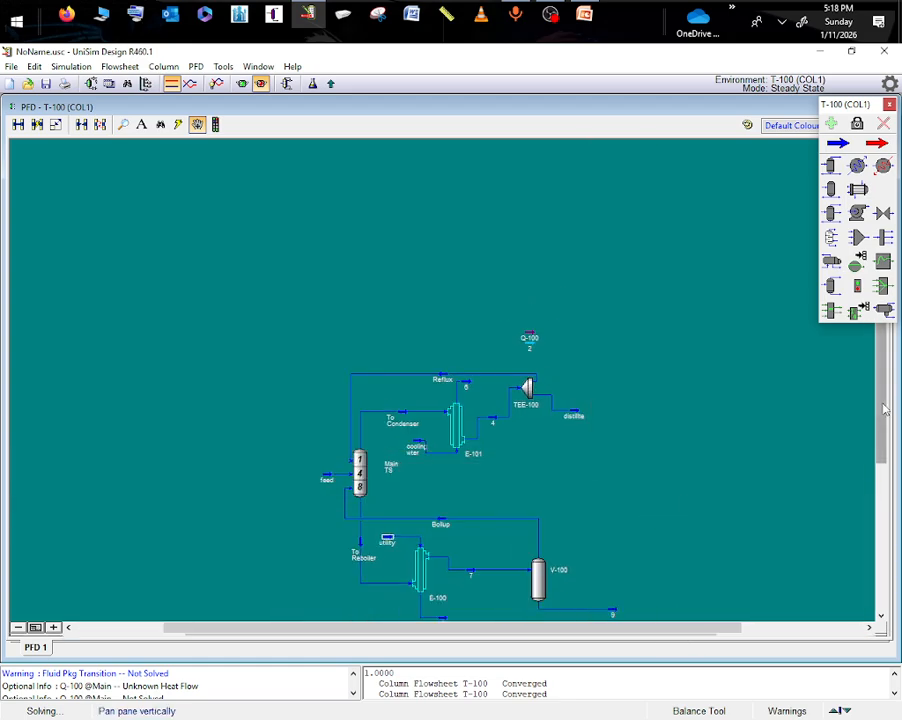
pyautogui.moveTo(884, 408); pyautogui.dragTo(889, 472)
pyautogui.scroll(4, 520, 301)
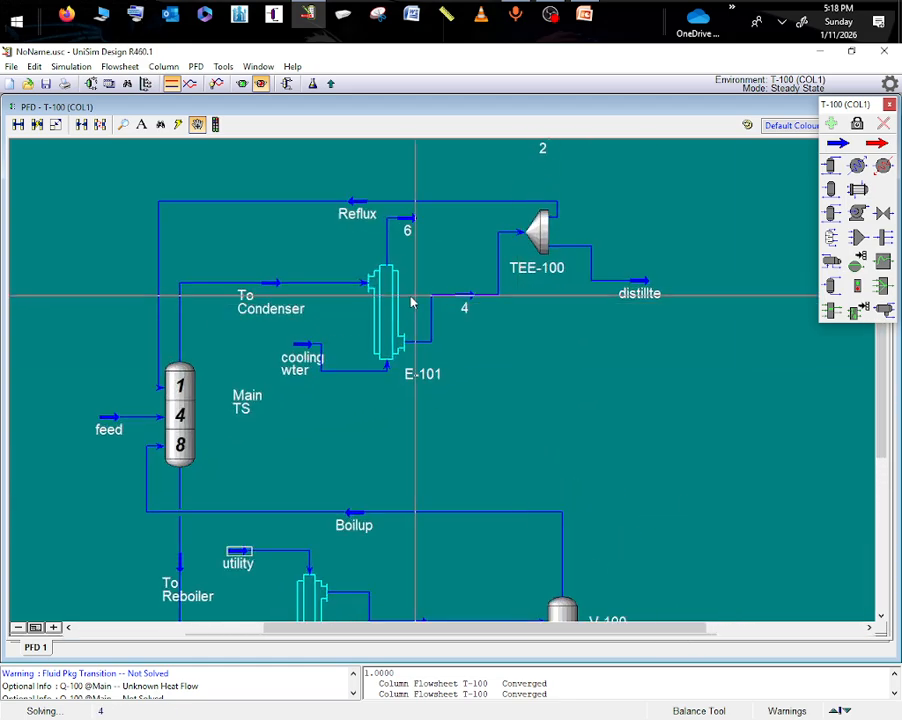
# - Check the conditions and composition of stream 6 leaving exchanger E-101
pyautogui.click(407, 226)
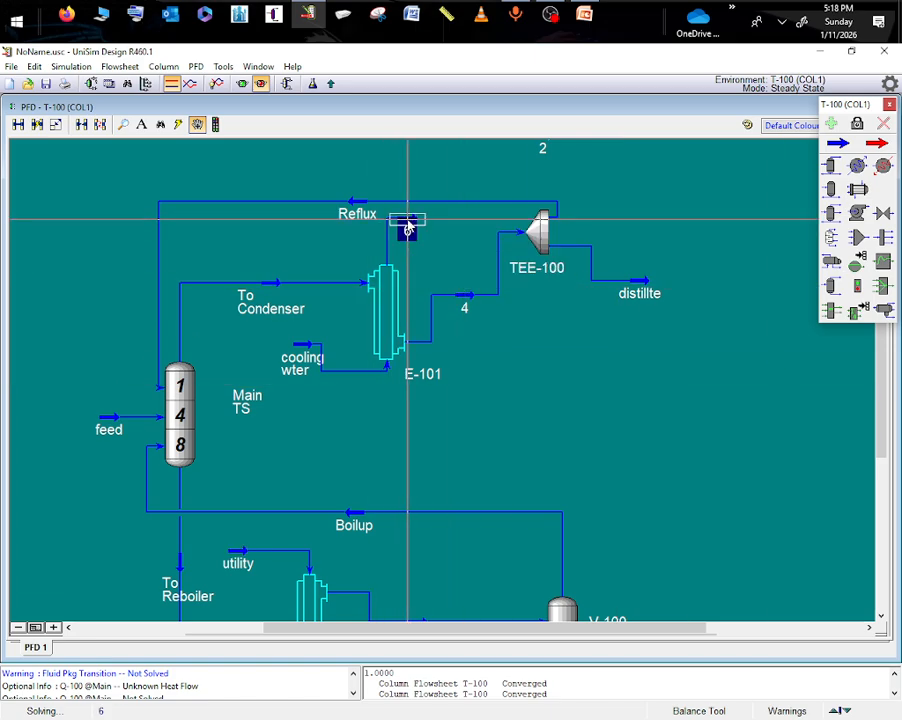
pyautogui.doubleClick(407, 226)
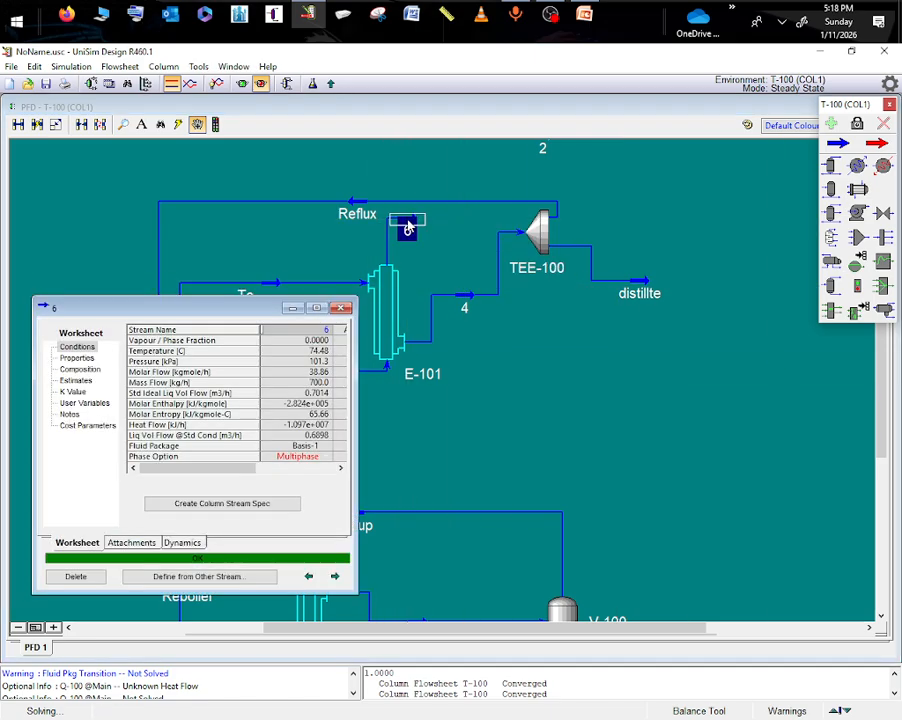
pyautogui.click(94, 371)
pyautogui.click(562, 369)
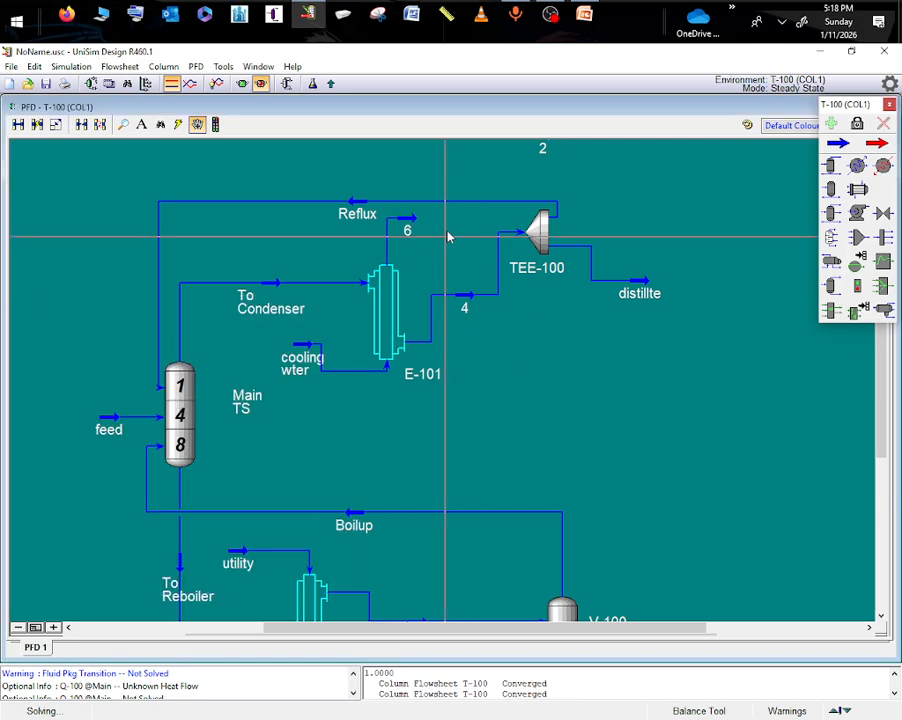
# - Try mirroring exchanger E-101 about Y, and mirror it back to its original orientation
pyautogui.rightClick(384, 327)
pyautogui.moveTo(417, 582)
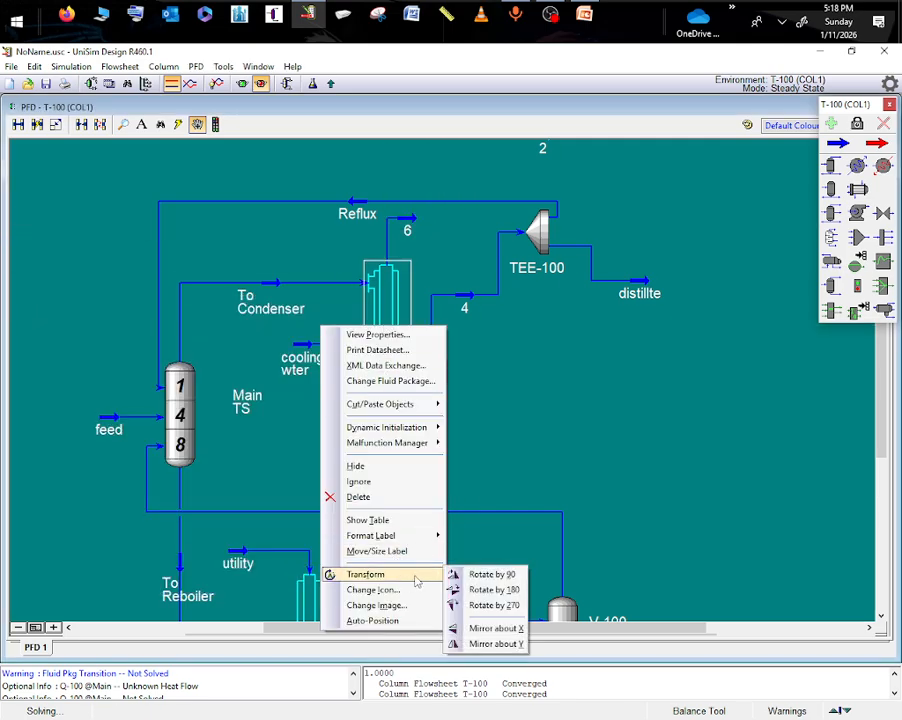
pyautogui.click(495, 645)
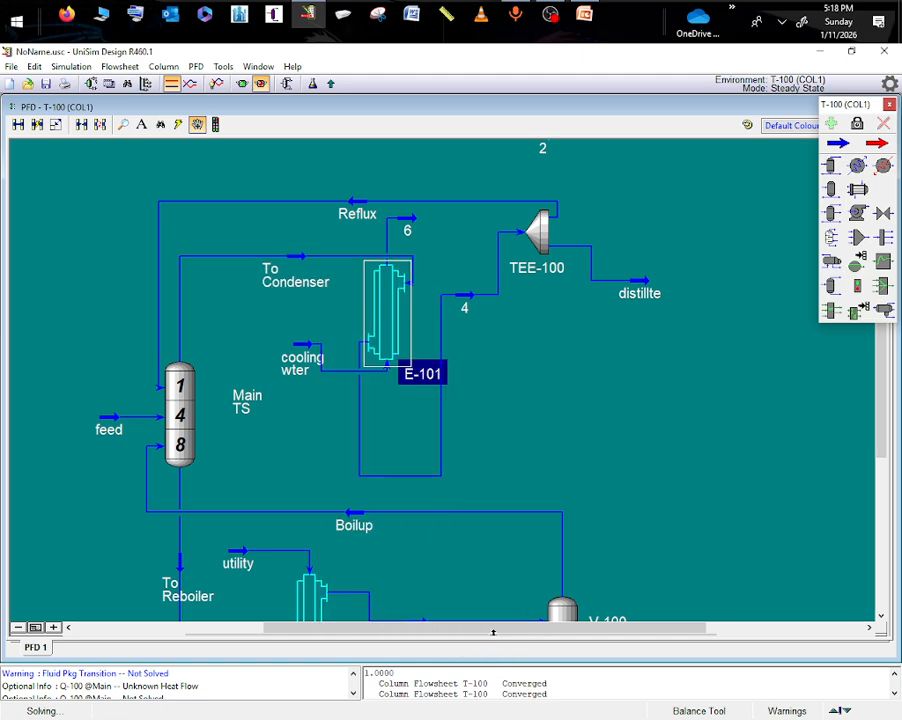
pyautogui.click(413, 498)
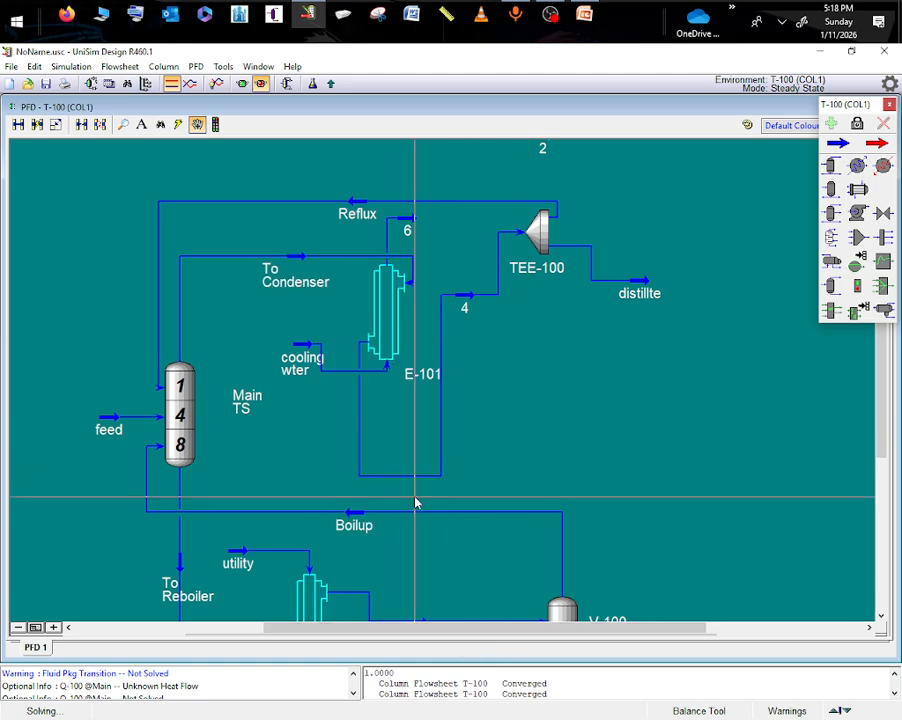
pyautogui.rightClick(374, 320)
pyautogui.moveTo(393, 558)
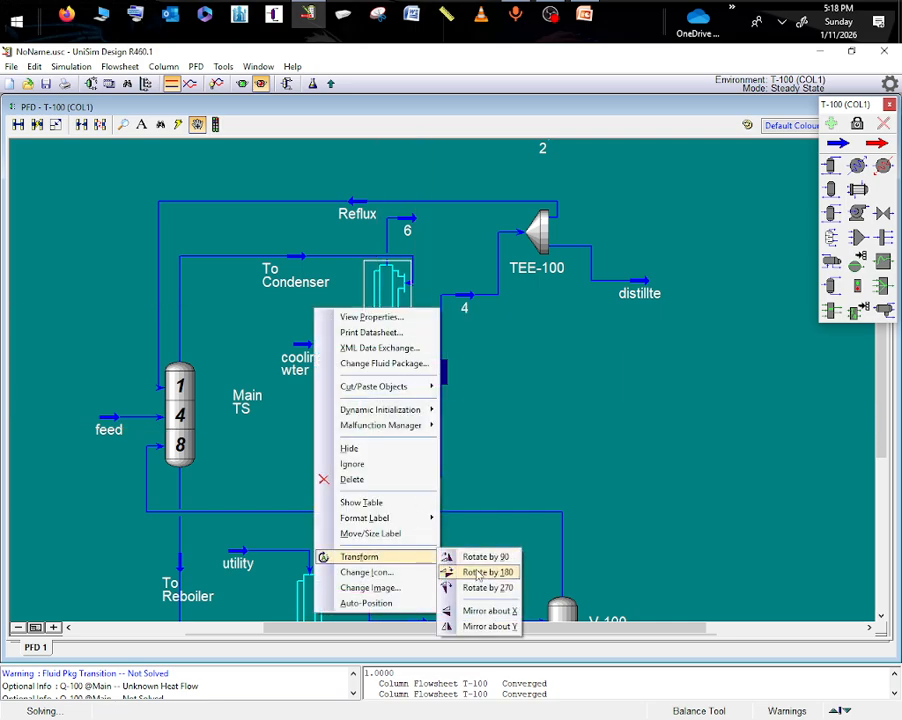
pyautogui.click(485, 626)
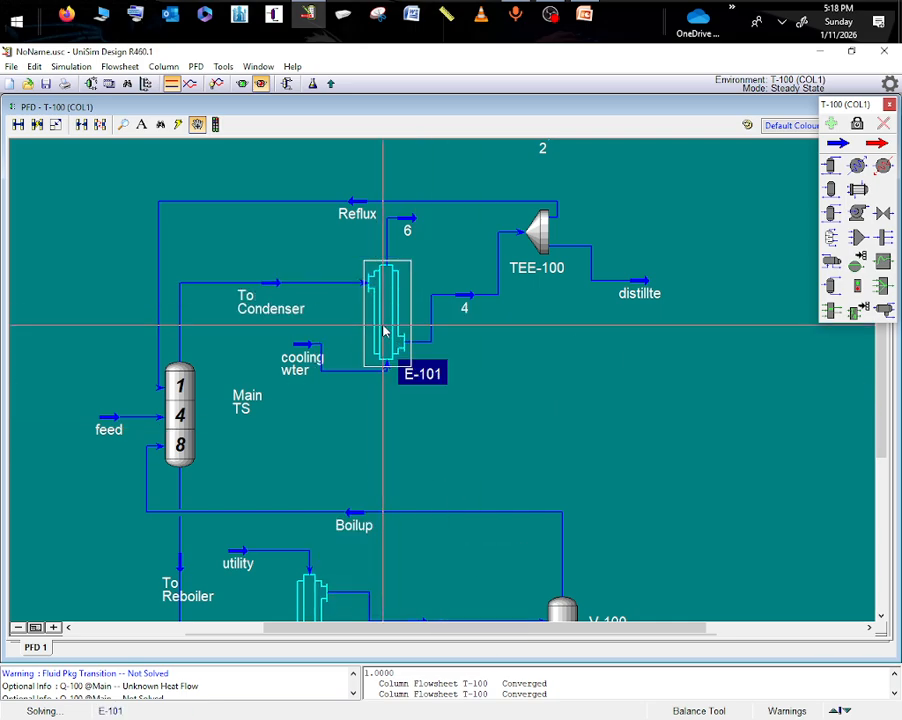
# - Rearrange the condenser section by moving stream 6 below stream 4, shifting stream 4 and TEE-100 outward, and lowering the cooling-water stream
pyautogui.click(412, 228)
pyautogui.moveTo(430, 247); pyautogui.dragTo(491, 400)
pyautogui.moveTo(487, 393); pyautogui.dragTo(463, 417)
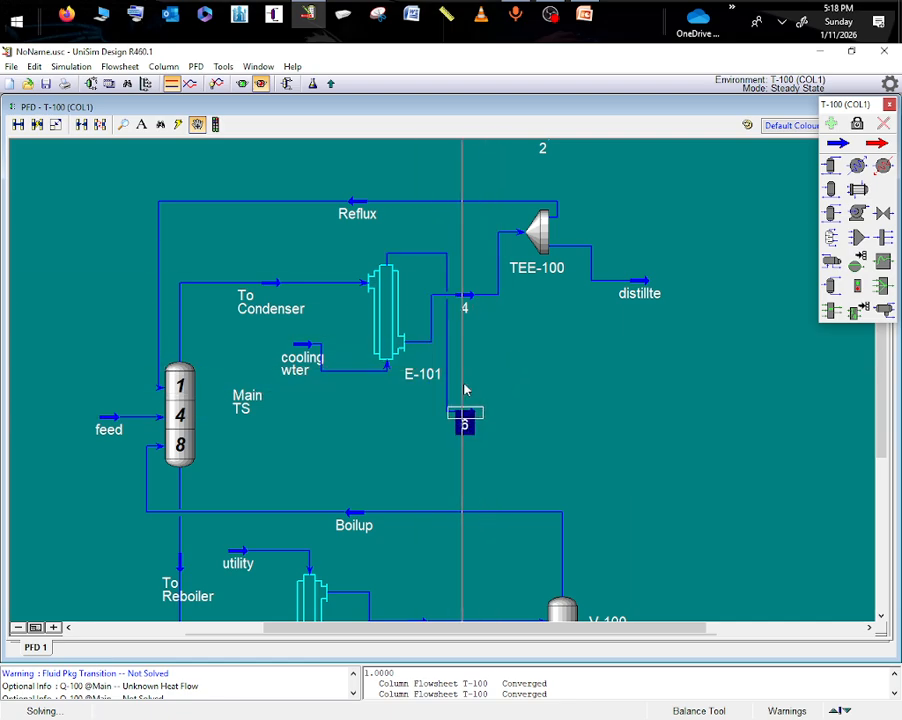
pyautogui.moveTo(465, 299); pyautogui.dragTo(514, 340)
pyautogui.moveTo(543, 252); pyautogui.dragTo(574, 283)
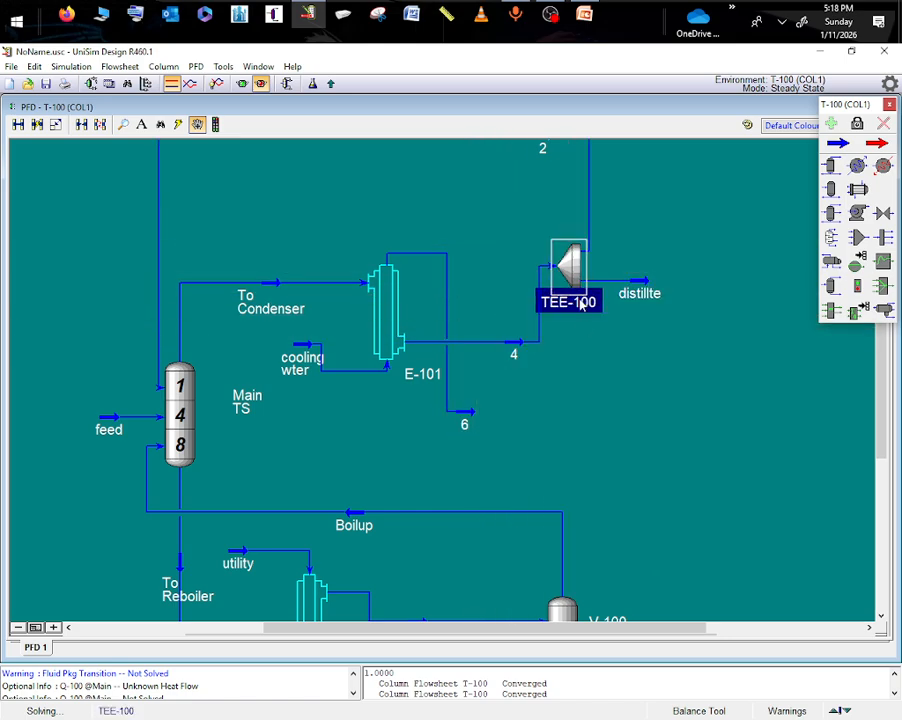
pyautogui.click(572, 364)
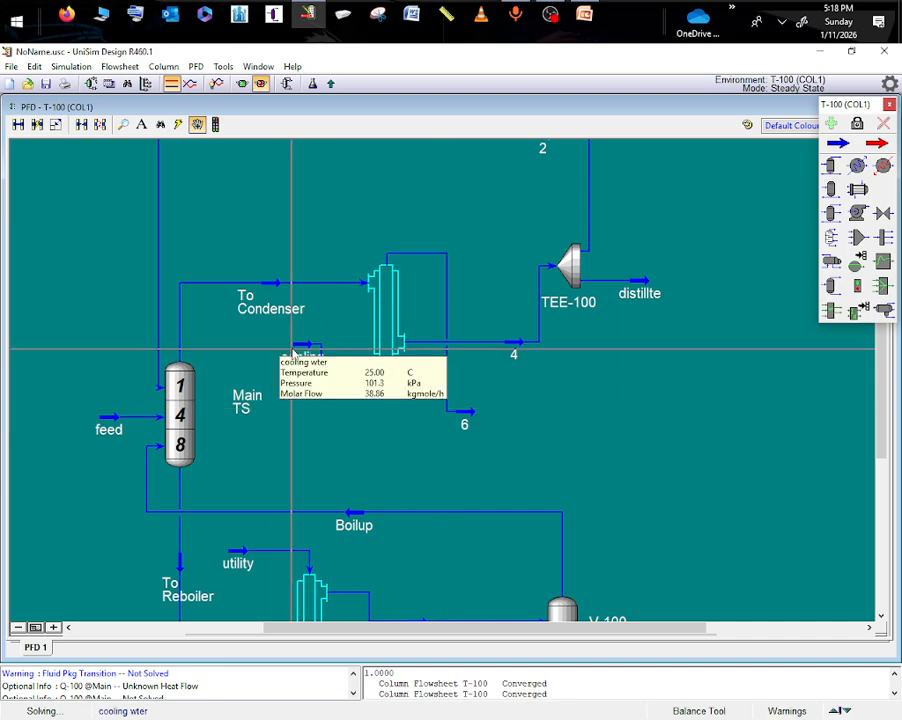
pyautogui.moveTo(294, 357); pyautogui.dragTo(312, 379)
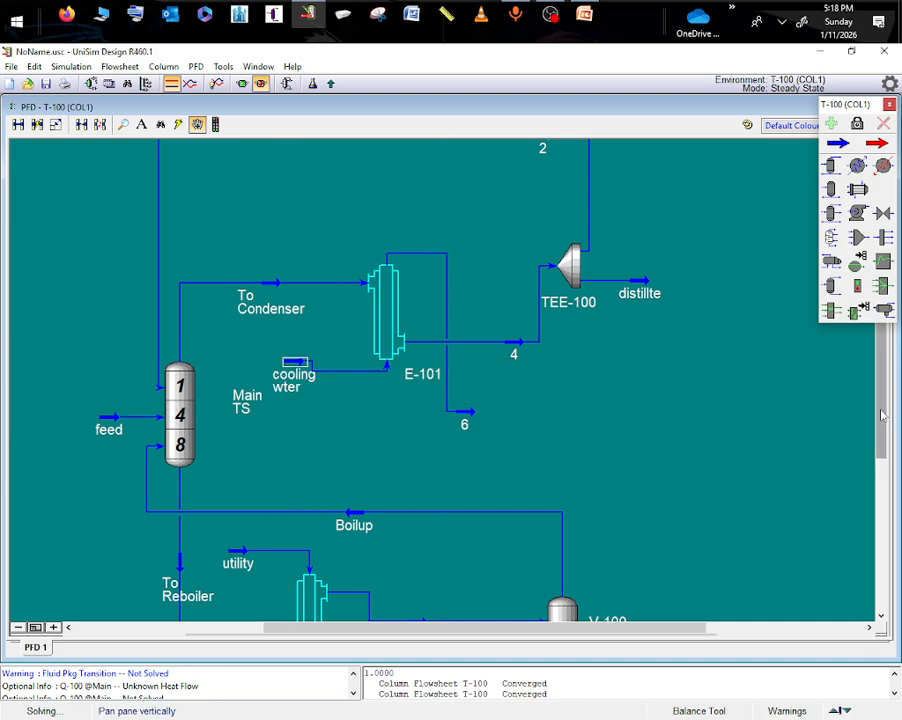
# - Review the conditions of cooling-water outlet stream 6
pyautogui.moveTo(880, 416); pyautogui.dragTo(873, 492)
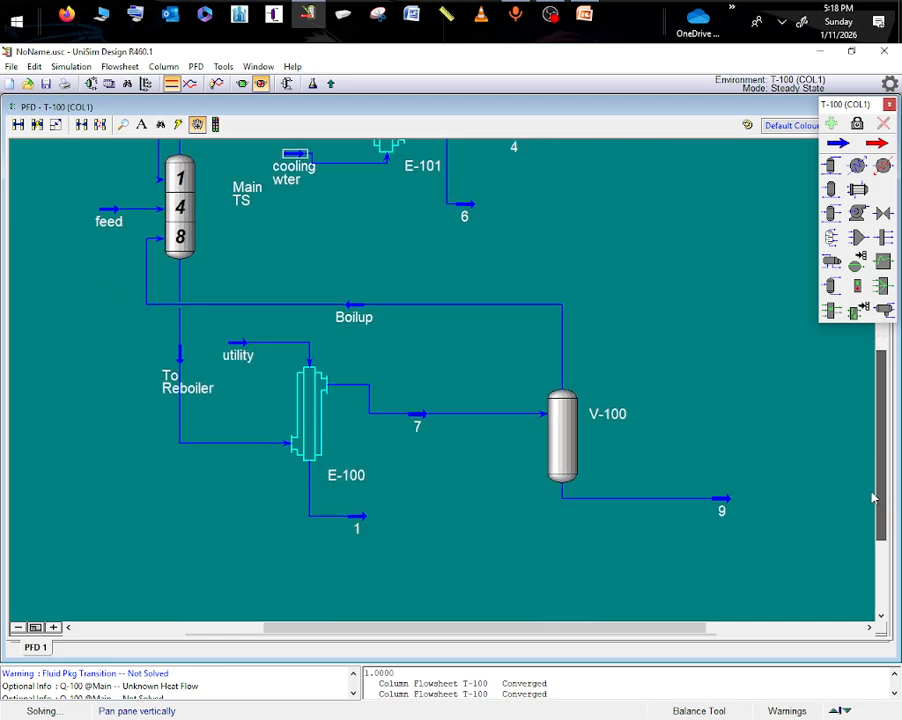
pyautogui.doubleClick(463, 213)
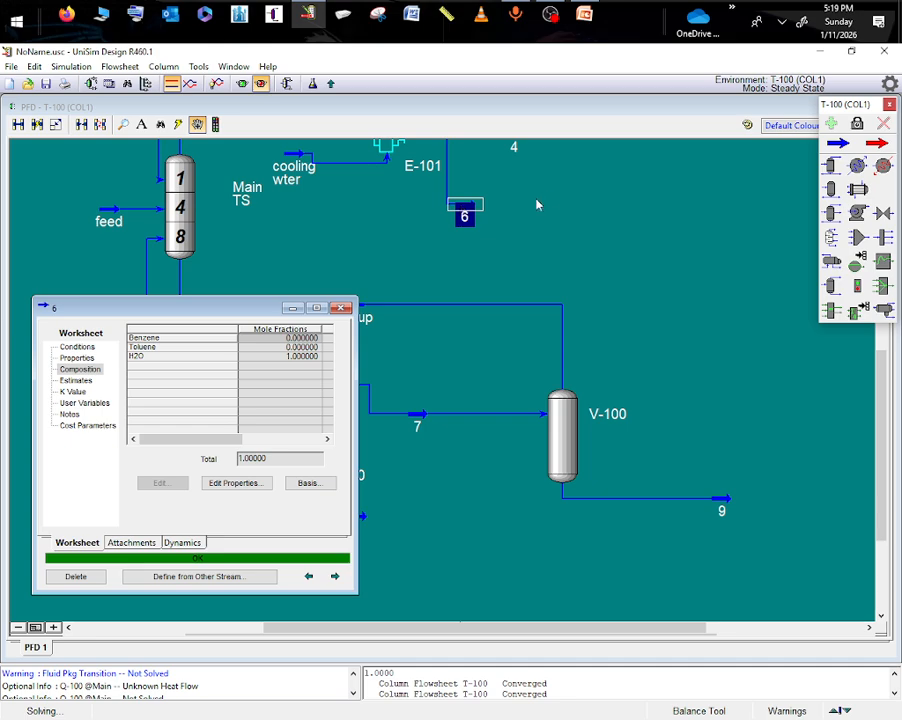
pyautogui.click(70, 348)
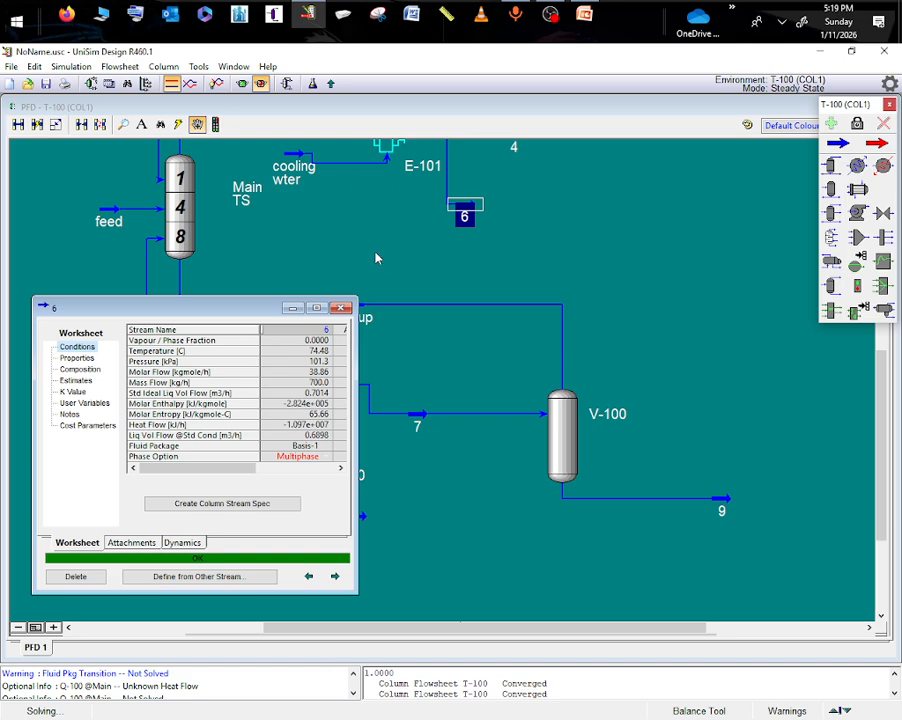
# - Add a pump beside stream 6, with a material stream on its outlet side and an energy stream below it
pyautogui.moveTo(884, 436); pyautogui.dragTo(860, 333)
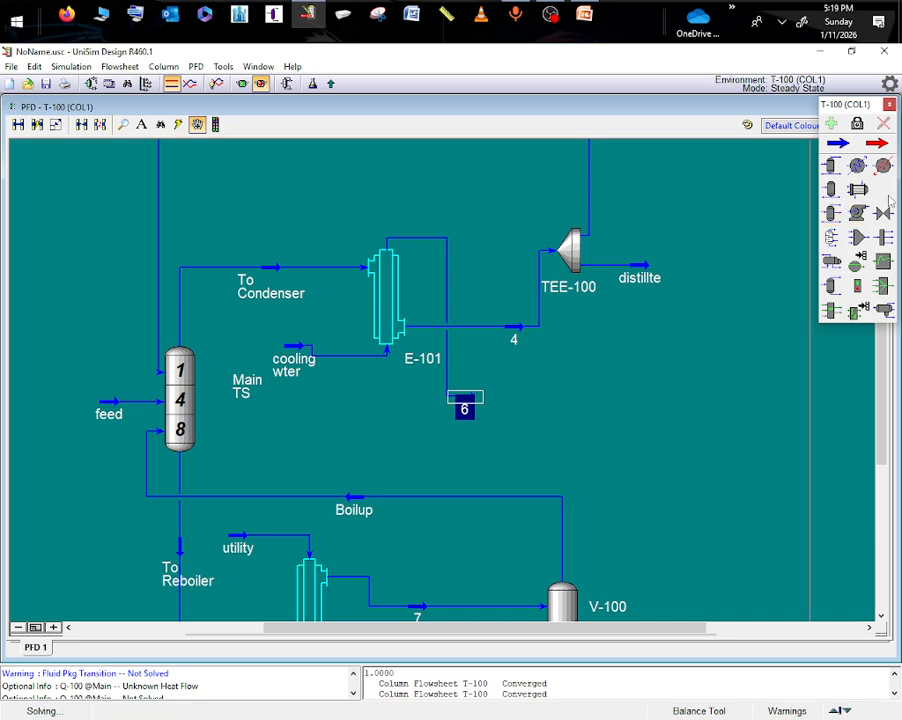
pyautogui.click(858, 213)
pyautogui.click(530, 422)
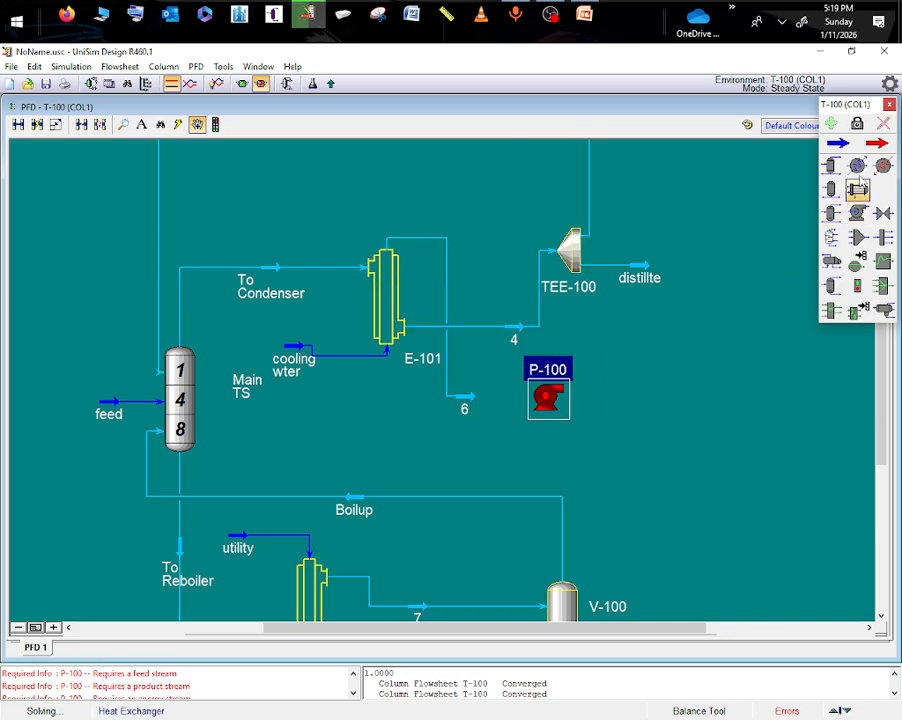
pyautogui.click(838, 143)
pyautogui.click(670, 390)
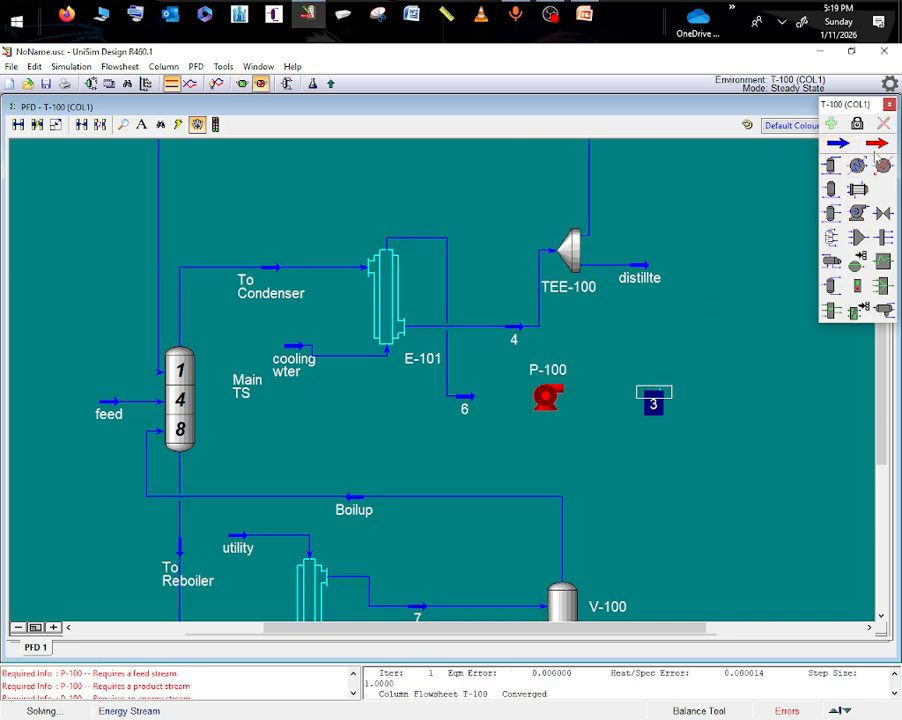
pyautogui.click(877, 143)
pyautogui.click(548, 446)
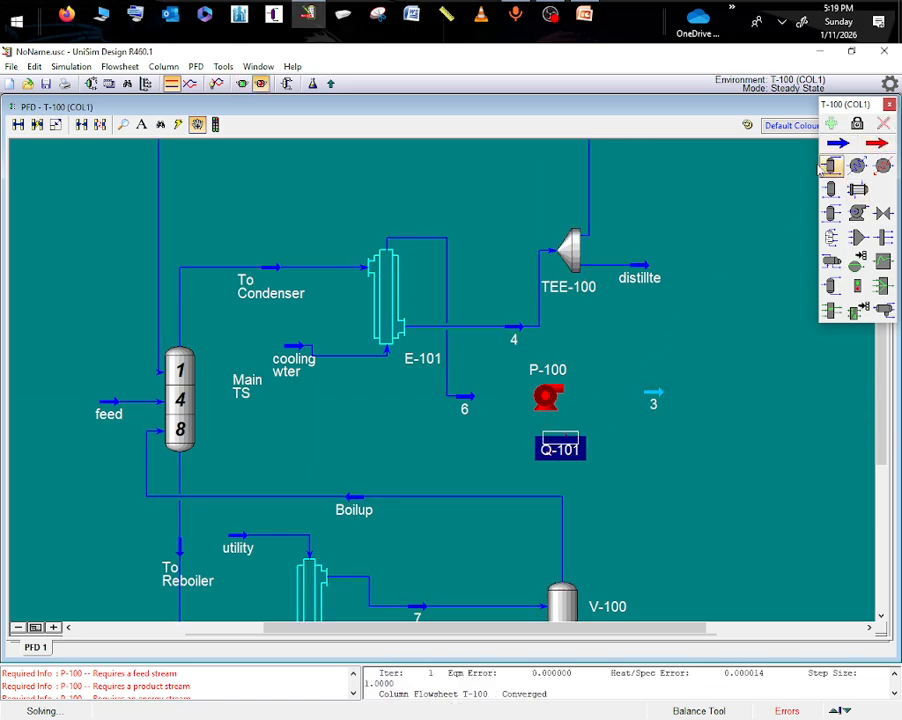
# - Add a heater beyond stream 3 and place an energy stream above it
pyautogui.click(883, 165)
pyautogui.click(743, 393)
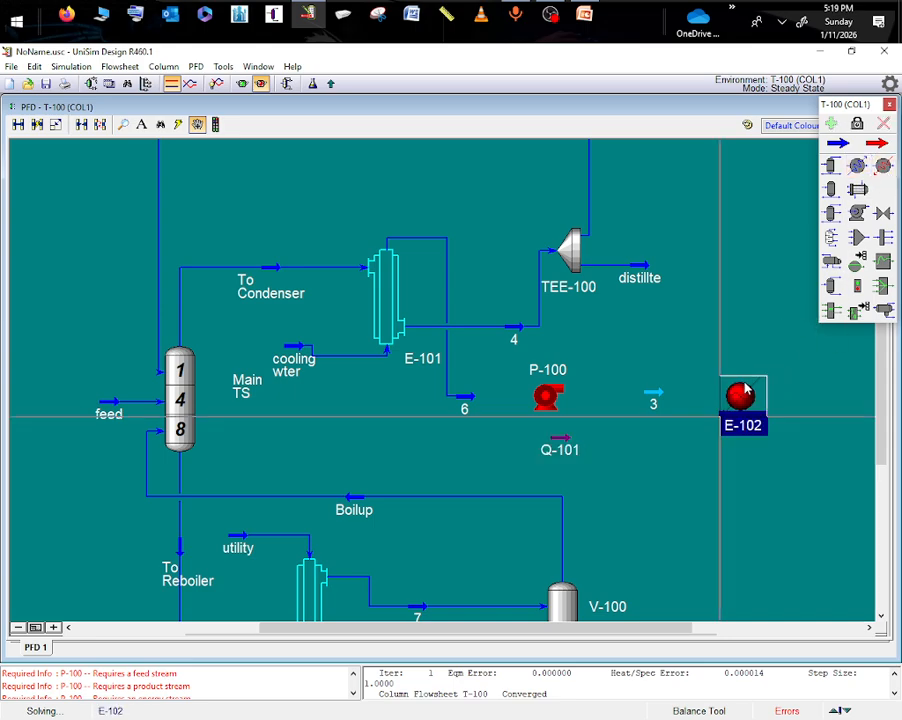
pyautogui.click(878, 143)
pyautogui.click(727, 351)
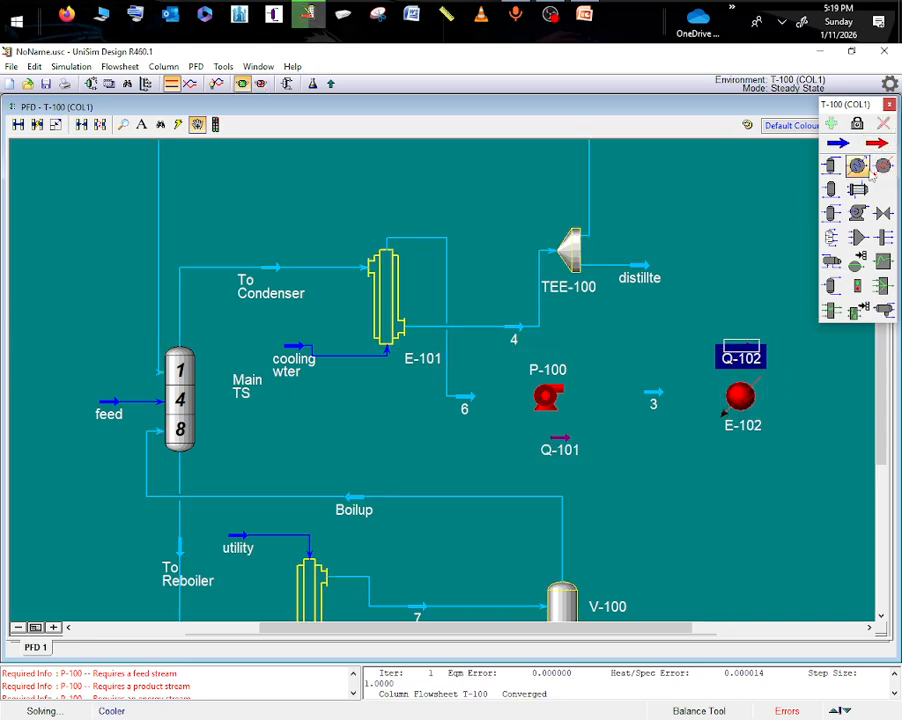
# - Connect heater E-102 with stream 3 as inlet, utility as outlet and Q-102 as energy stream
pyautogui.click(745, 410)
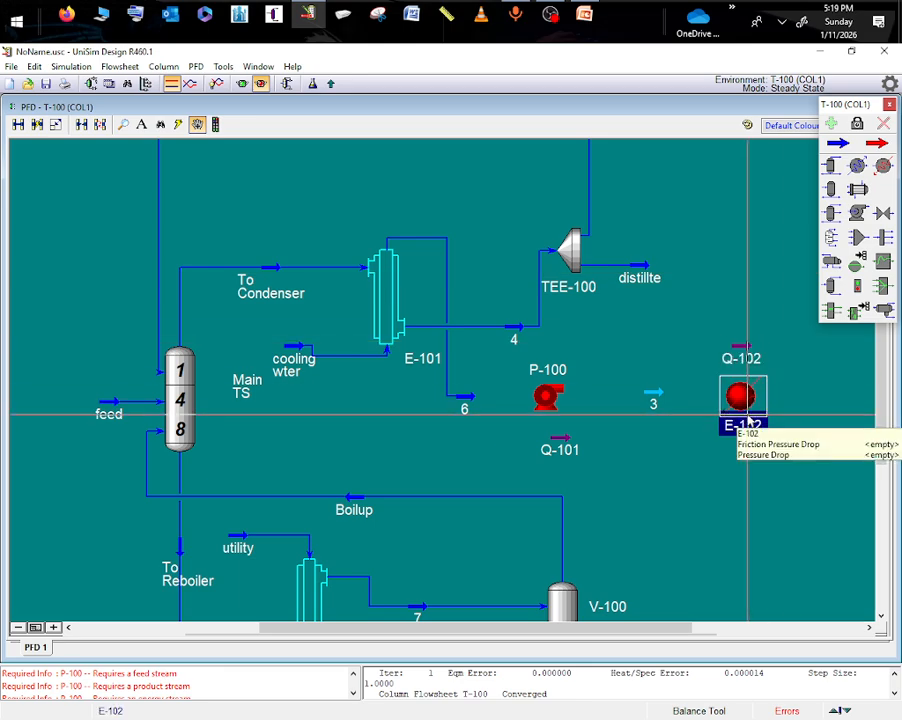
pyautogui.doubleClick(746, 415)
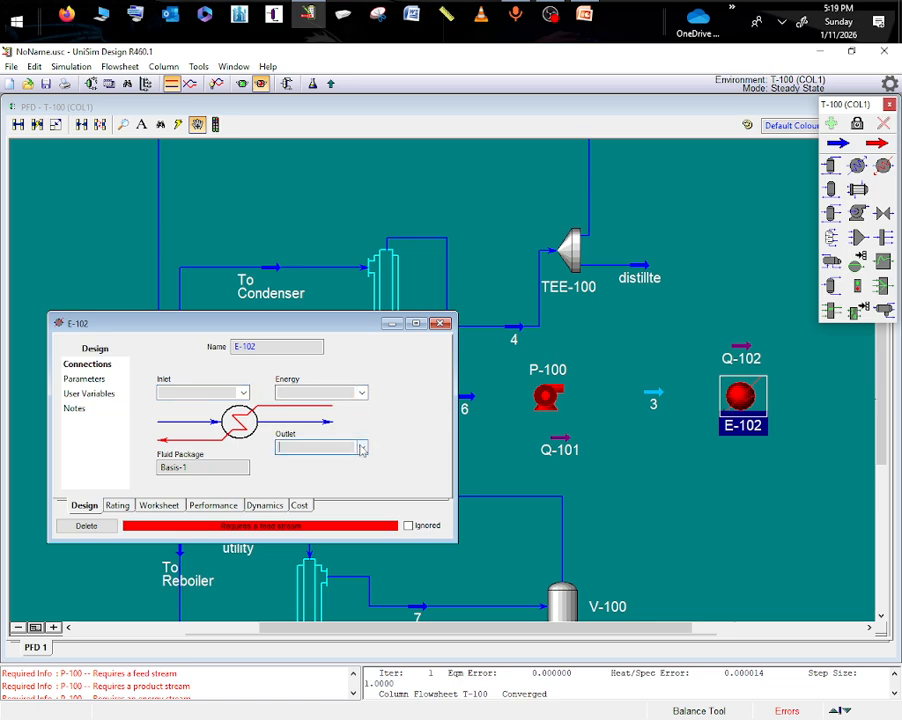
pyautogui.click(362, 449)
pyautogui.click(300, 491)
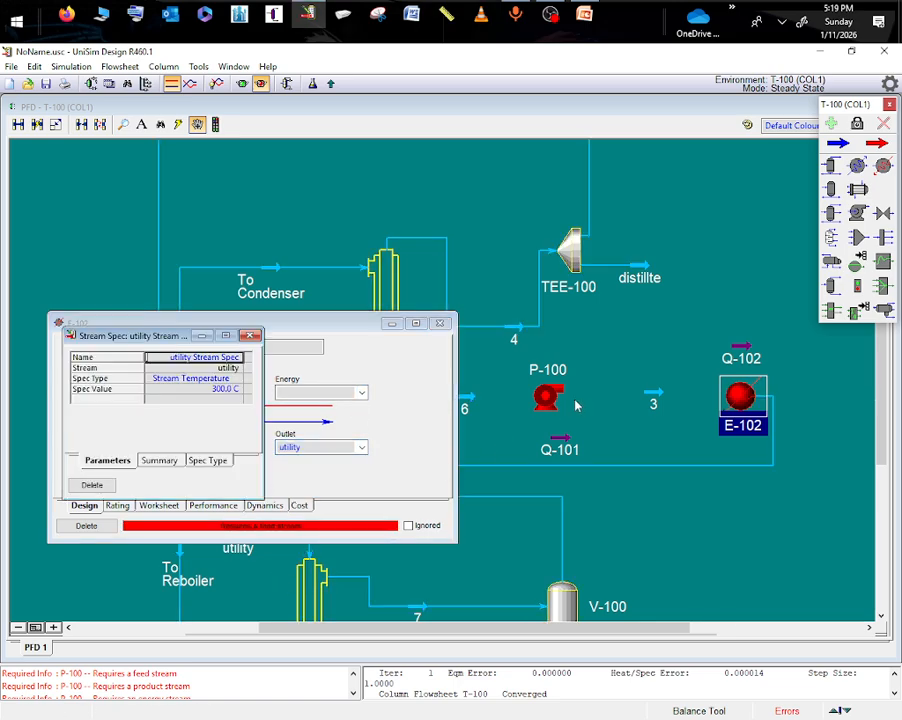
pyautogui.click(250, 336)
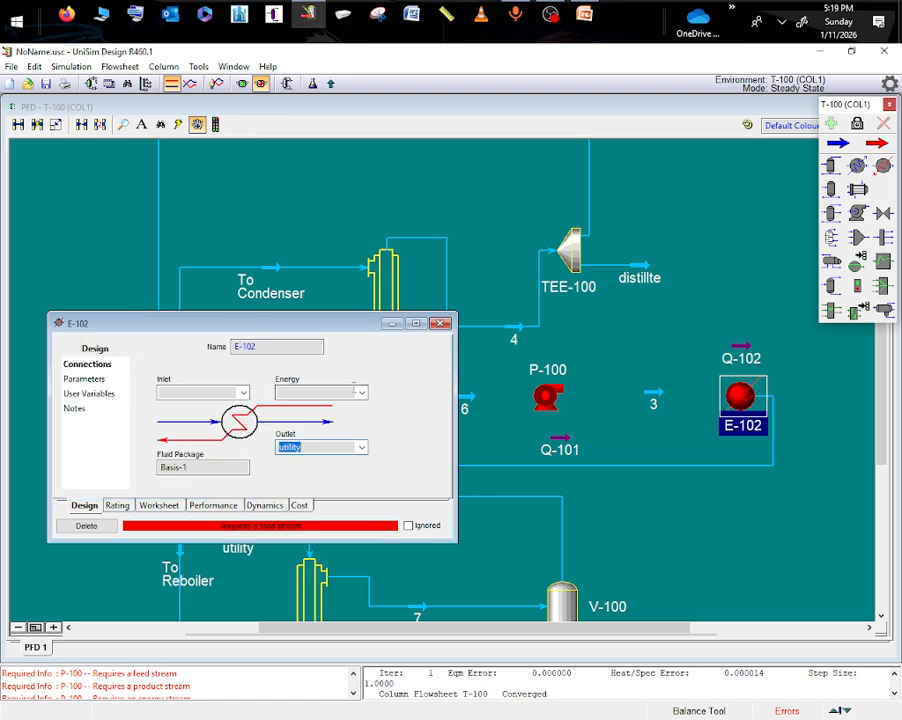
pyautogui.click(362, 392)
pyautogui.click(300, 414)
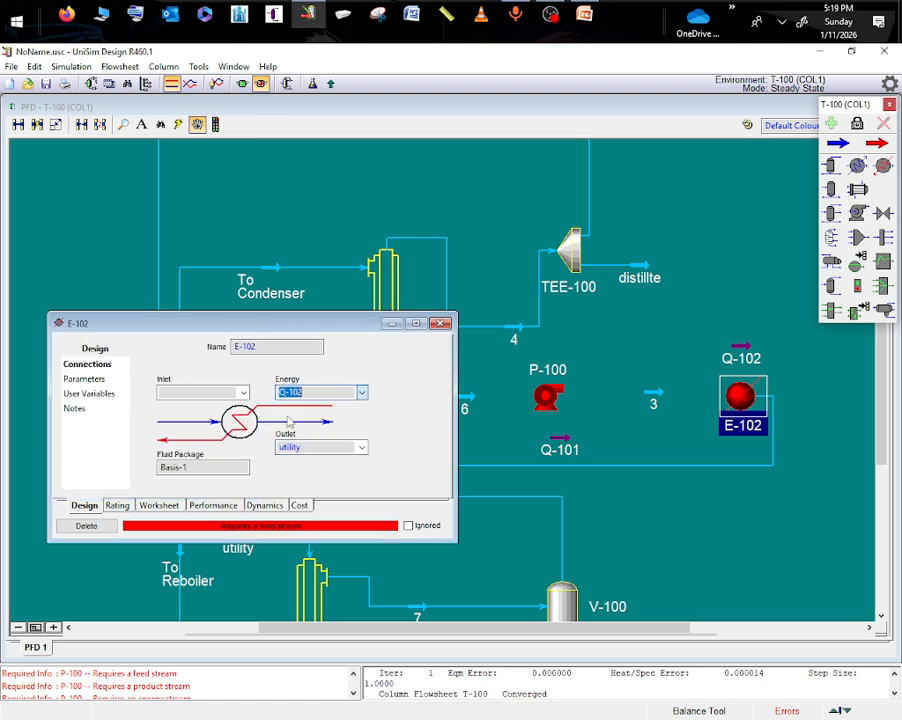
pyautogui.click(243, 392)
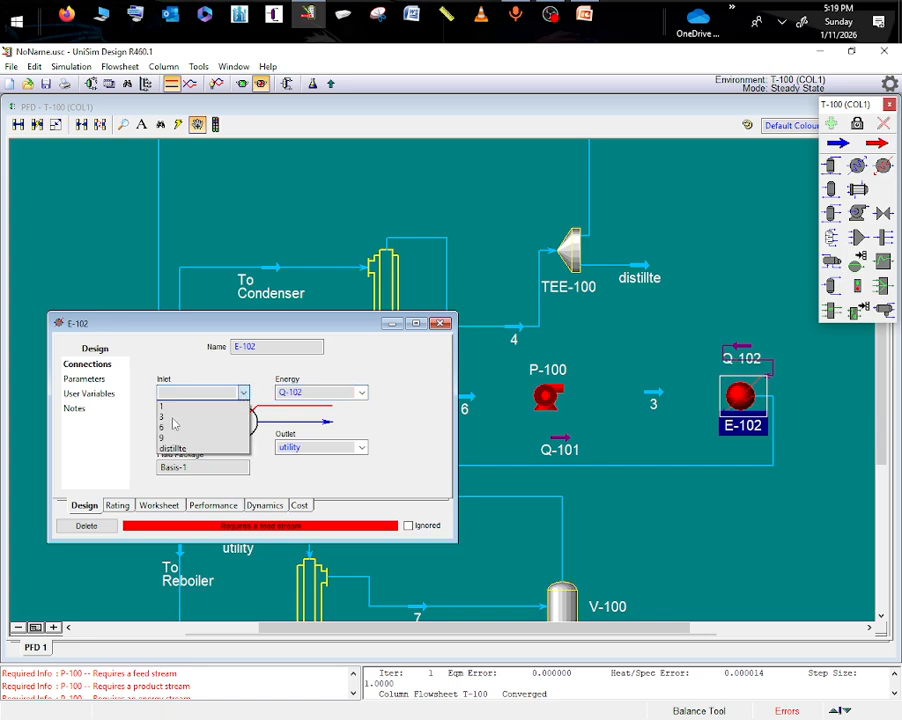
pyautogui.click(172, 417)
# - Set the pressure drop of heater E-102 to 0 kPa
pyautogui.click(84, 380)
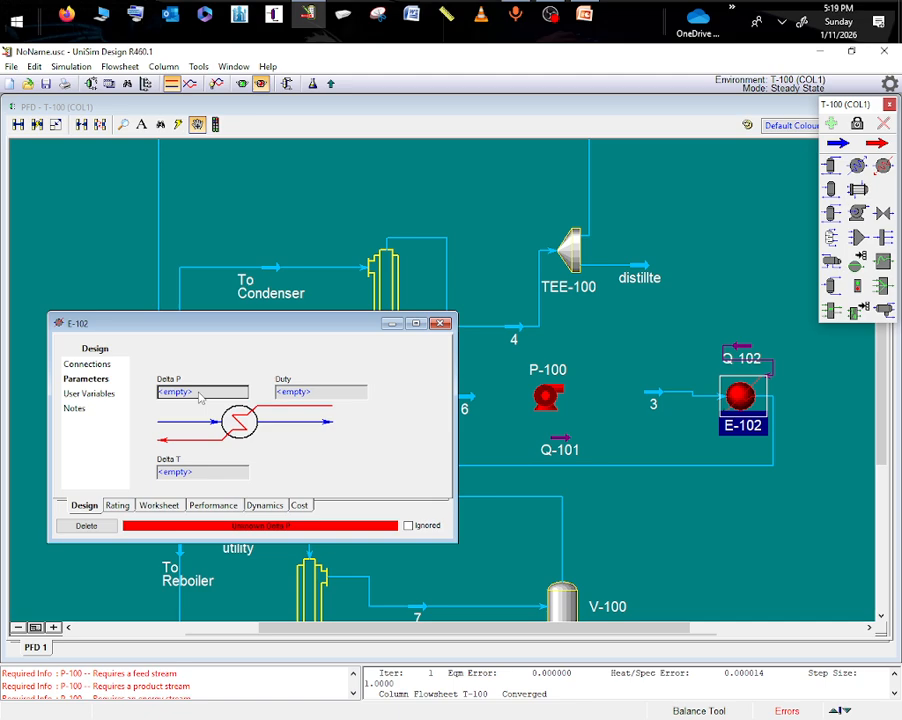
pyautogui.write('0')
pyautogui.press('Return')
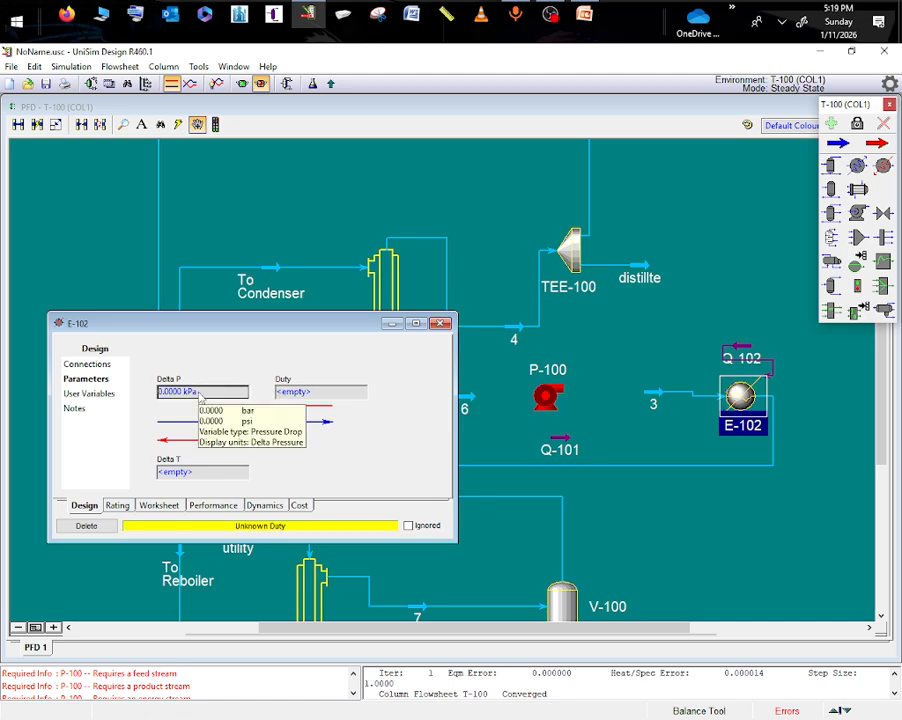
pyautogui.click(441, 323)
# - Connect pump P-100 with stream 1 as inlet, stream 3 as outlet and Q-101 as energy stream, and check its parameters
pyautogui.doubleClick(548, 396)
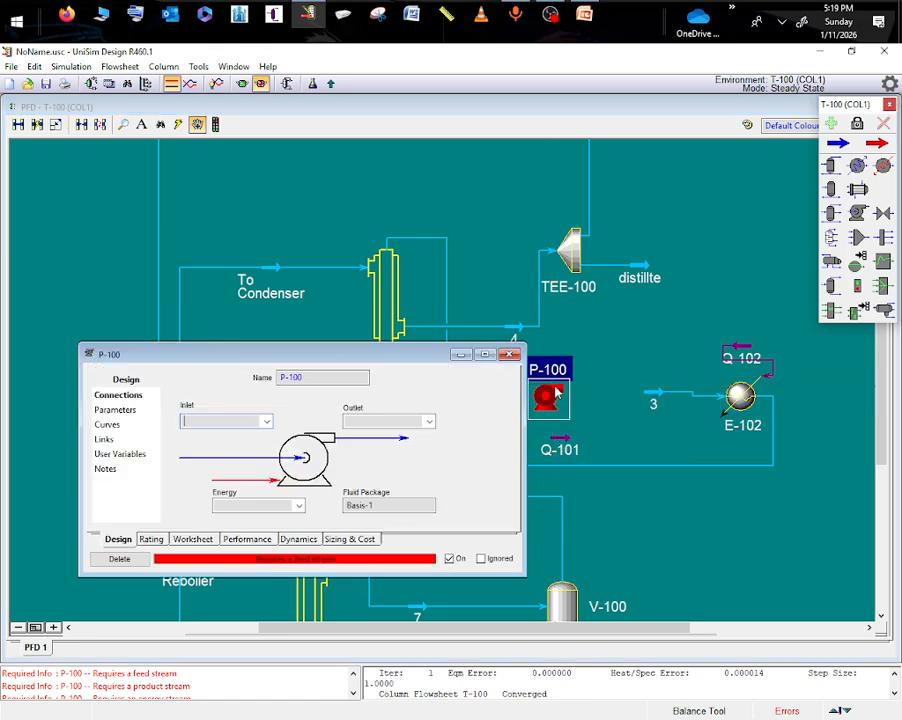
pyautogui.click(267, 422)
pyautogui.click(191, 437)
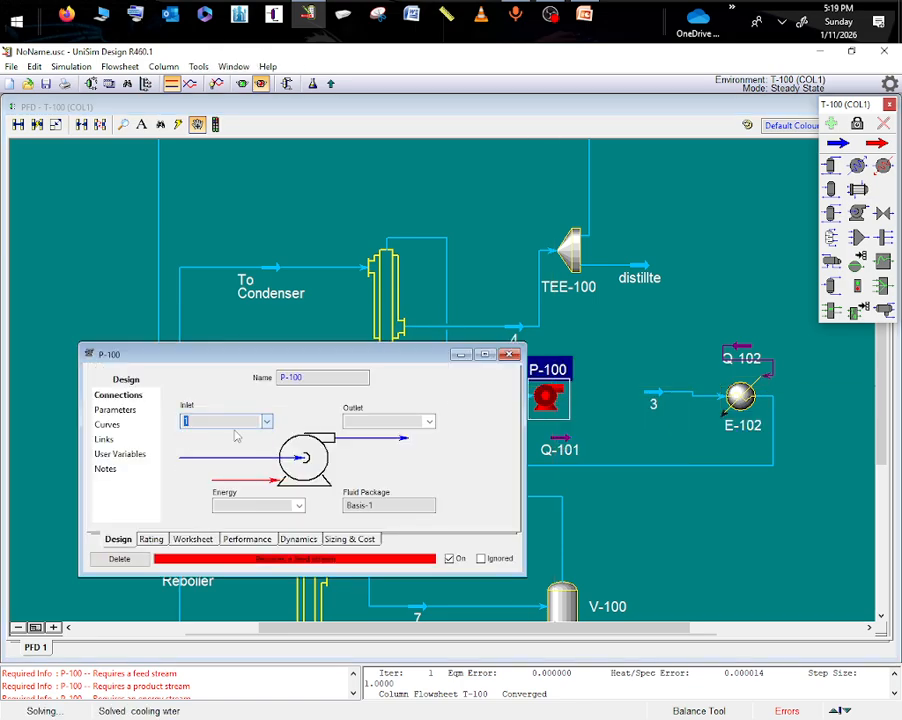
pyautogui.click(428, 423)
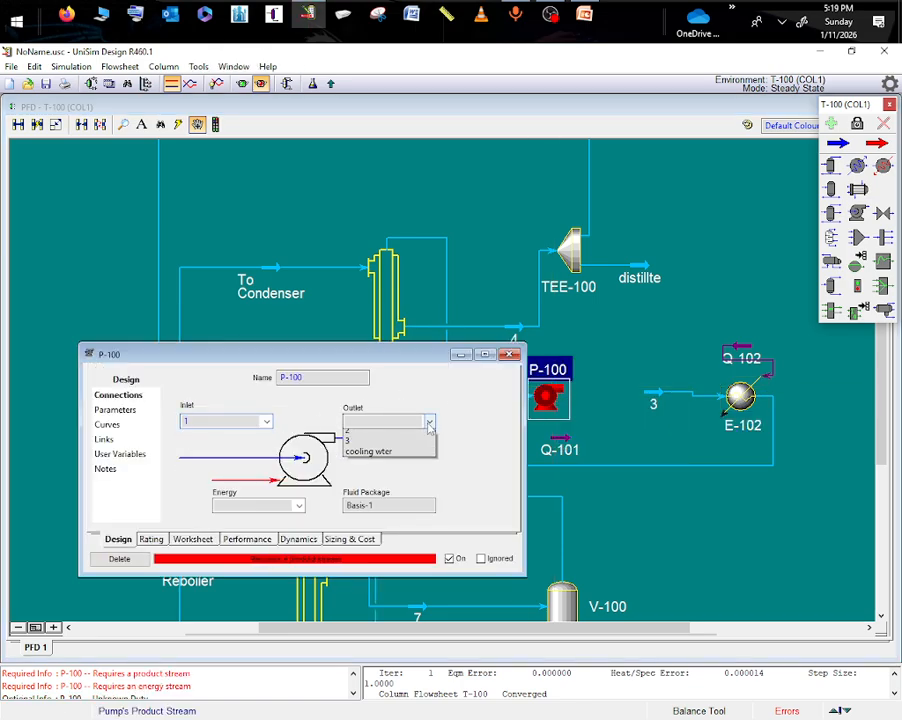
pyautogui.click(352, 446)
pyautogui.click(299, 506)
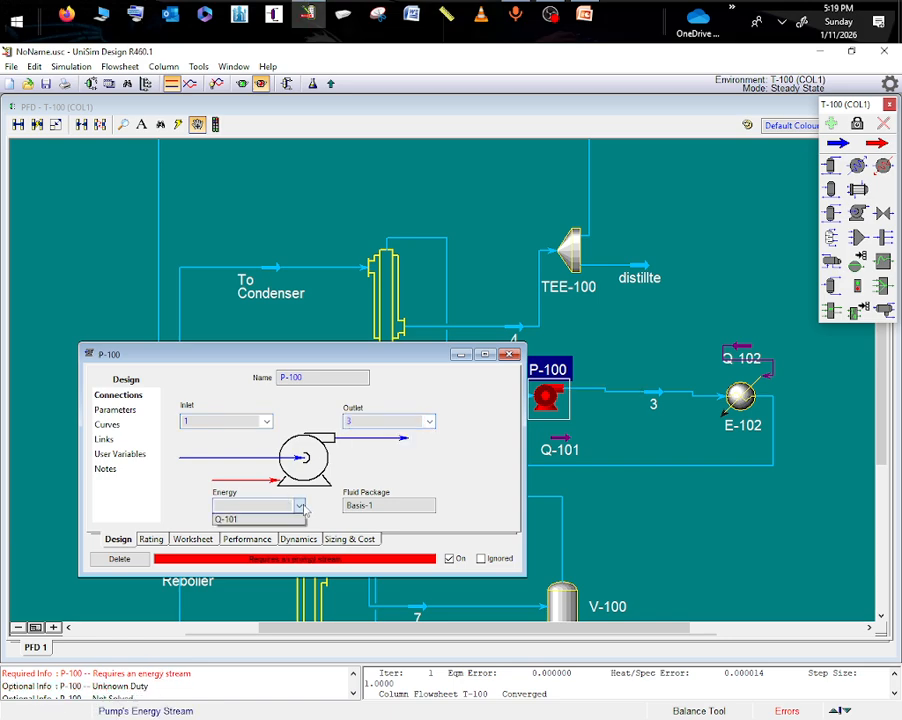
pyautogui.click(256, 519)
pyautogui.click(110, 410)
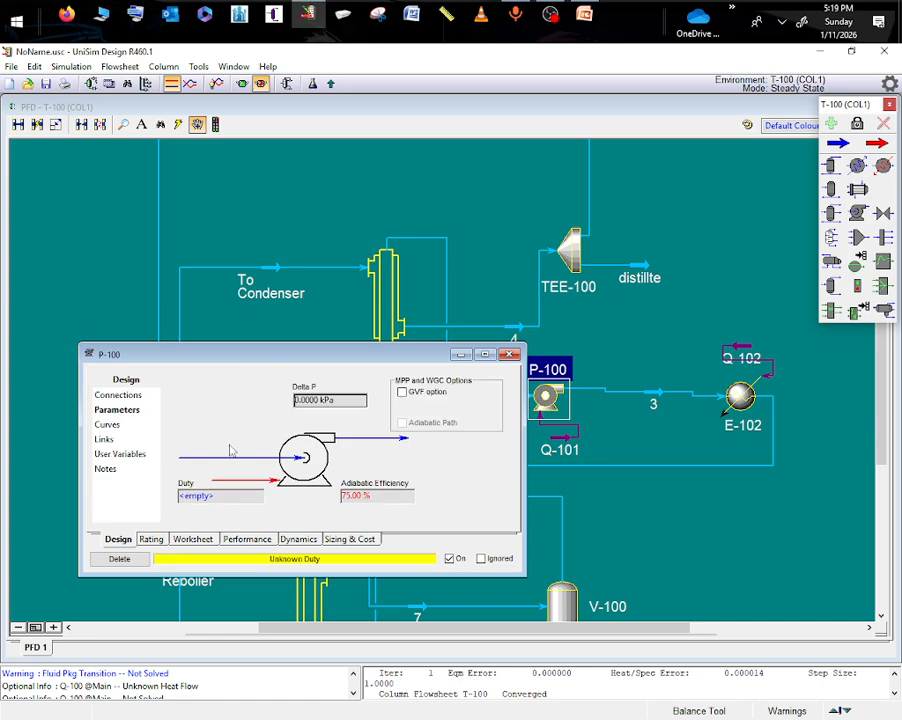
pyautogui.click(511, 355)
pyautogui.click(658, 388)
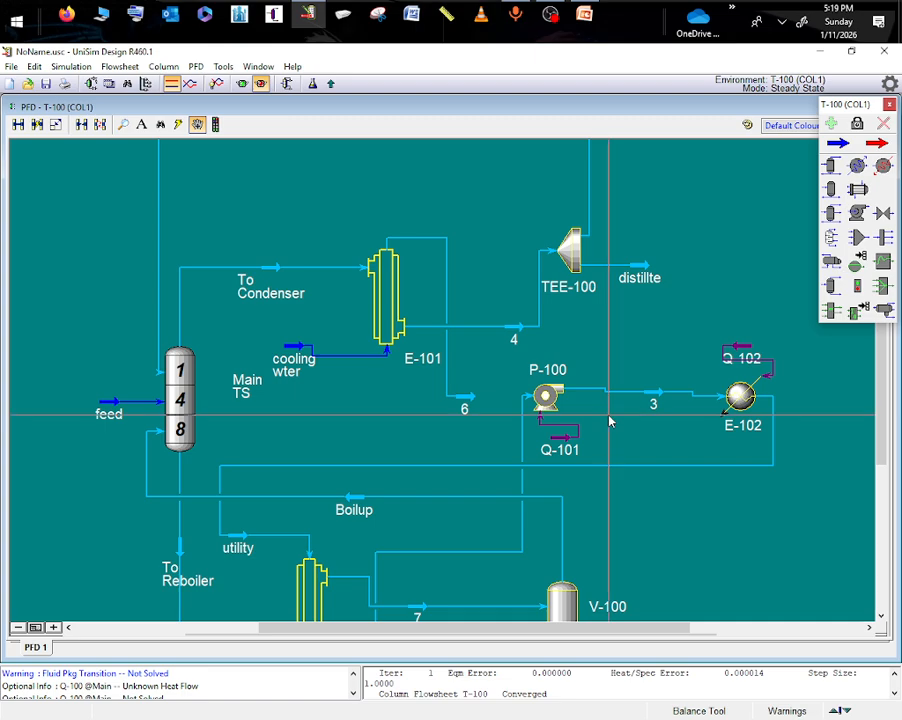
# - Change the inlet of pump P-100 to stream 6, and check stream 3's conditions and the pump's parameters
pyautogui.doubleClick(545, 396)
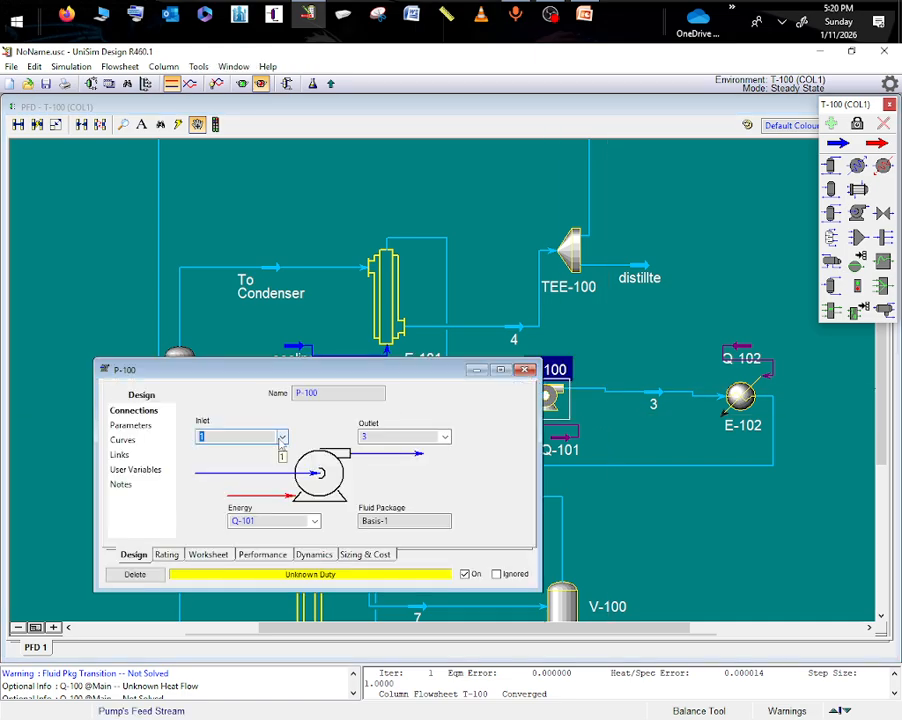
pyautogui.click(281, 440)
pyautogui.click(215, 457)
pyautogui.click(524, 369)
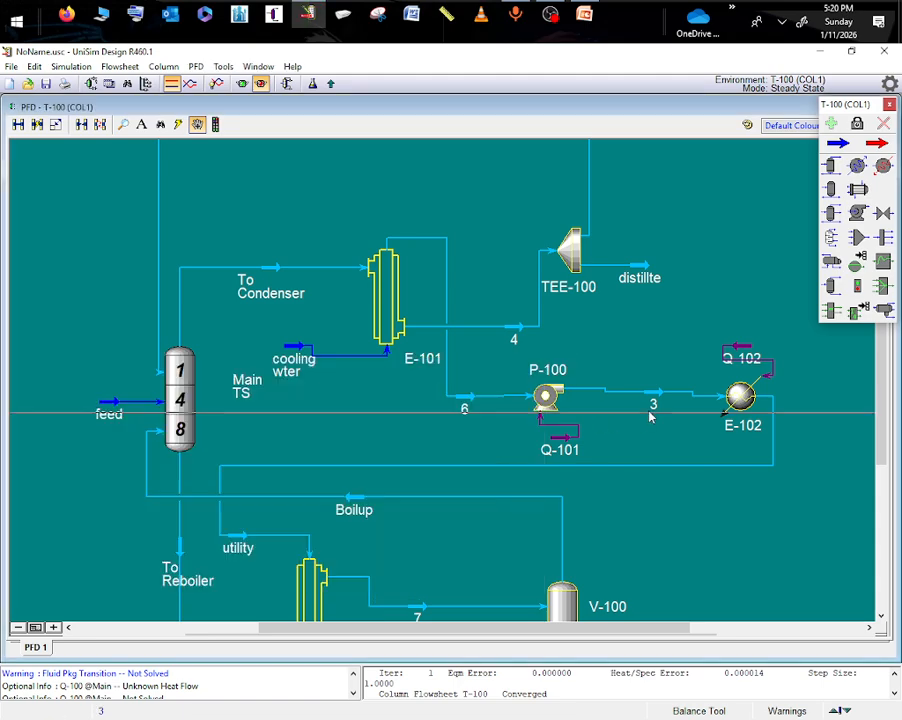
pyautogui.doubleClick(652, 402)
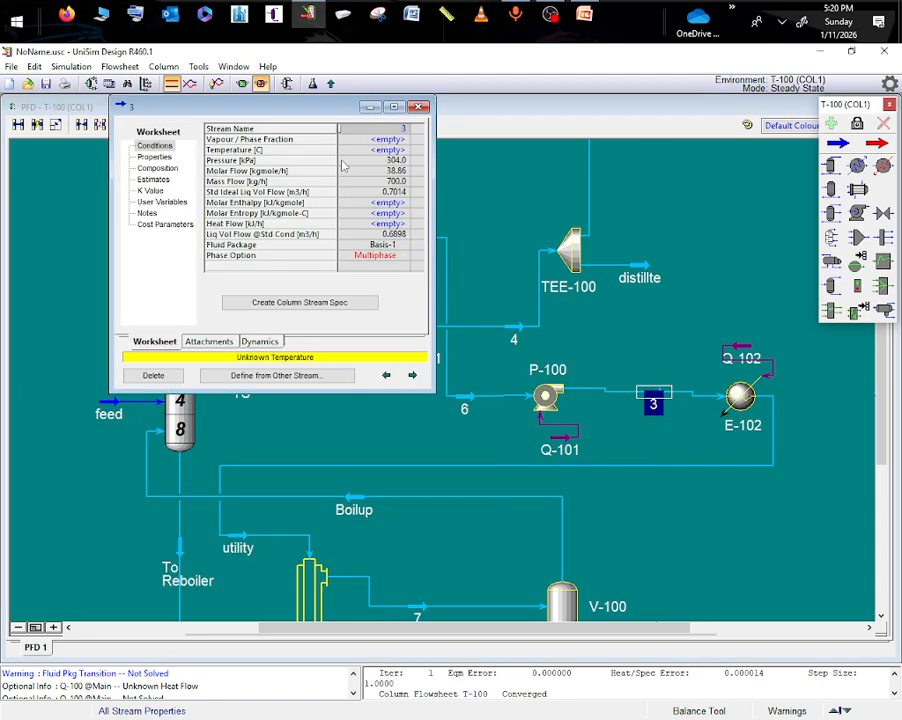
pyautogui.click(390, 151)
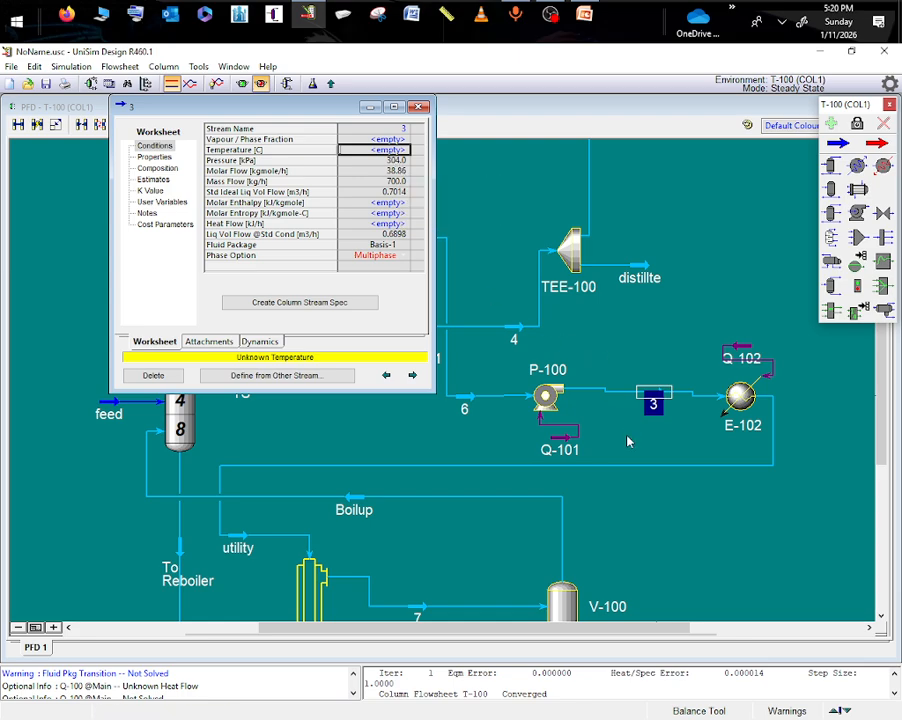
pyautogui.doubleClick(549, 399)
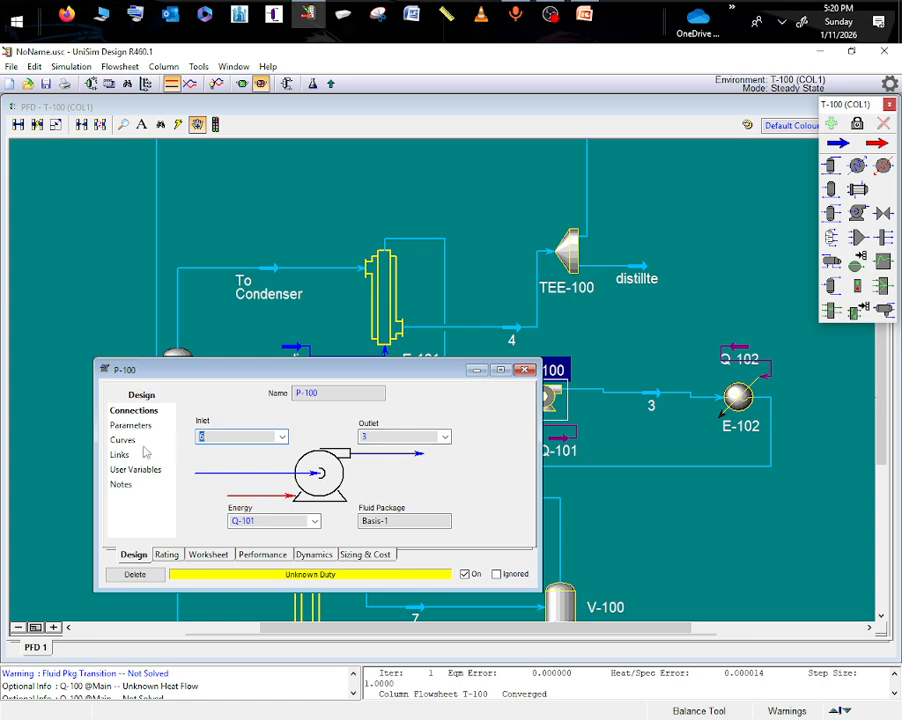
pyautogui.click(132, 426)
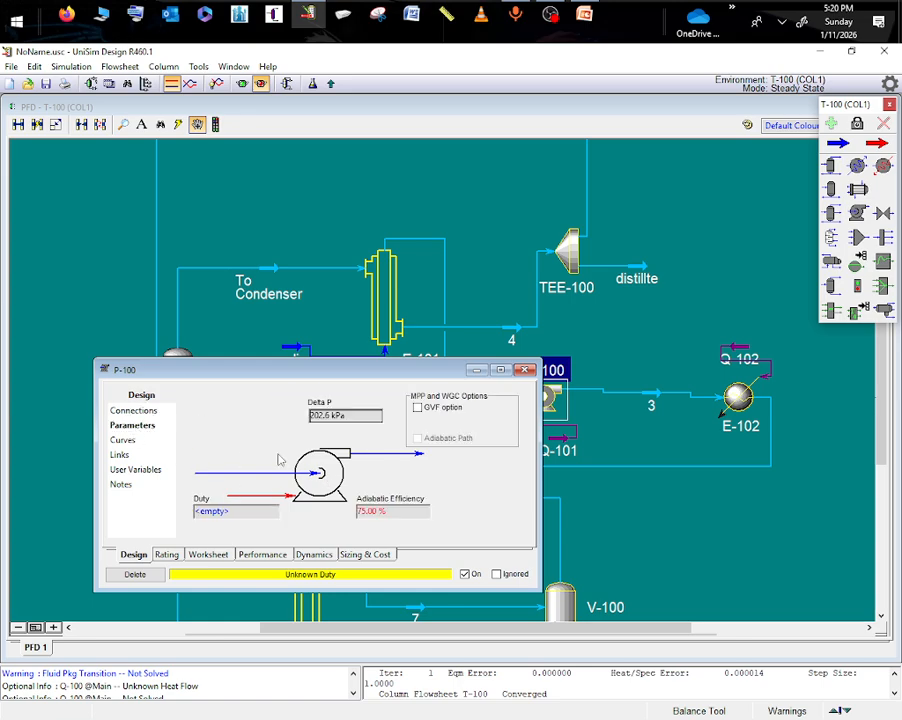
pyautogui.click(635, 451)
# - Run the solver of column T-100 with the pump and heater included, and close the column view
pyautogui.click(287, 84)
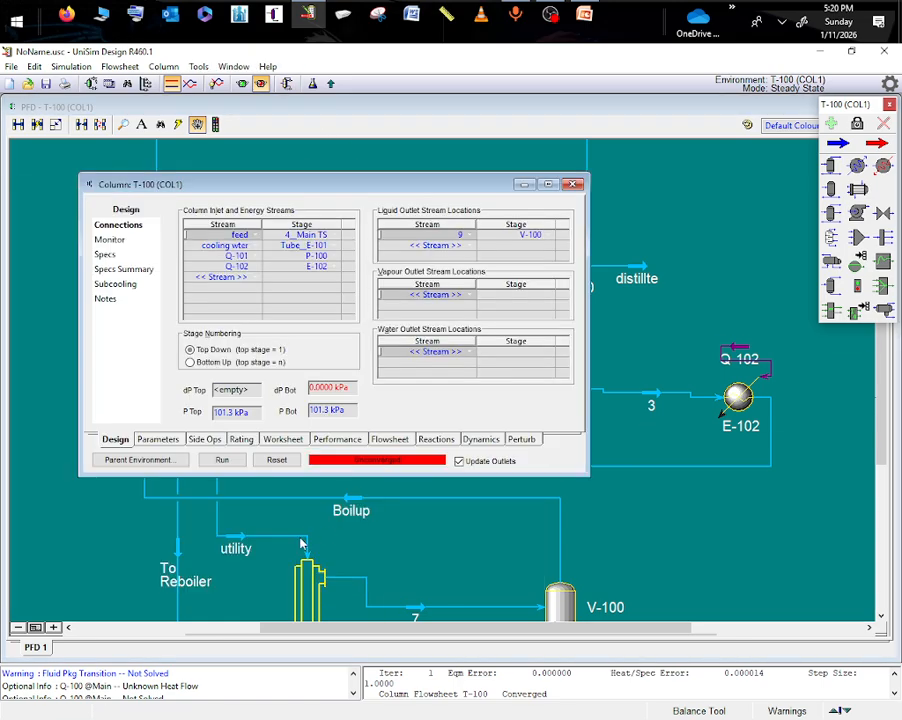
pyautogui.click(222, 461)
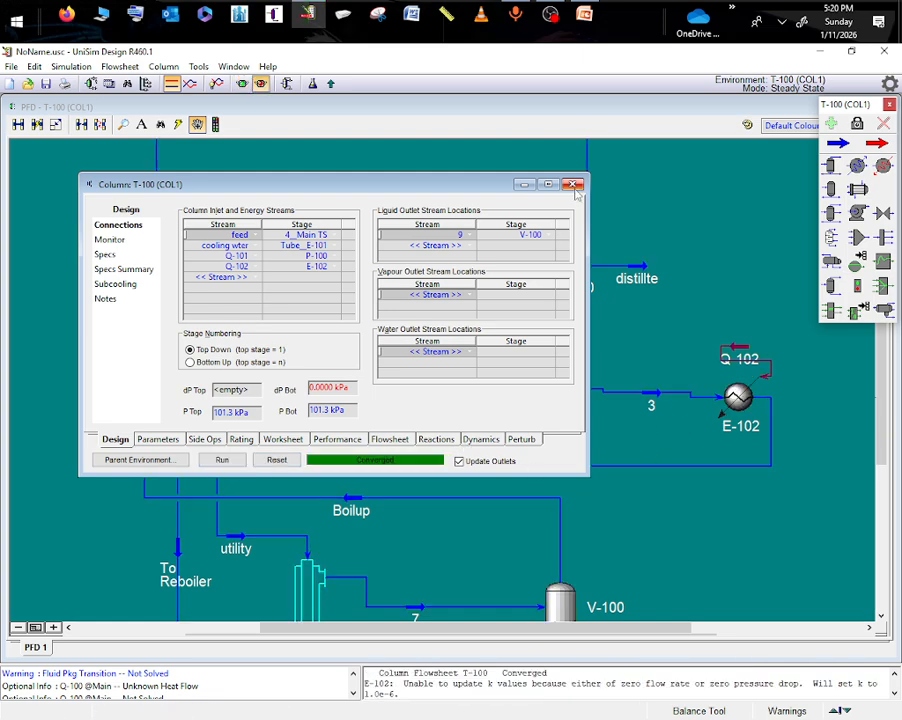
pyautogui.click(572, 184)
# - Look over the solved column flowsheet and check the heat flow of energy stream Q-102 at heater E-102
pyautogui.scroll(-5, 868, 366)
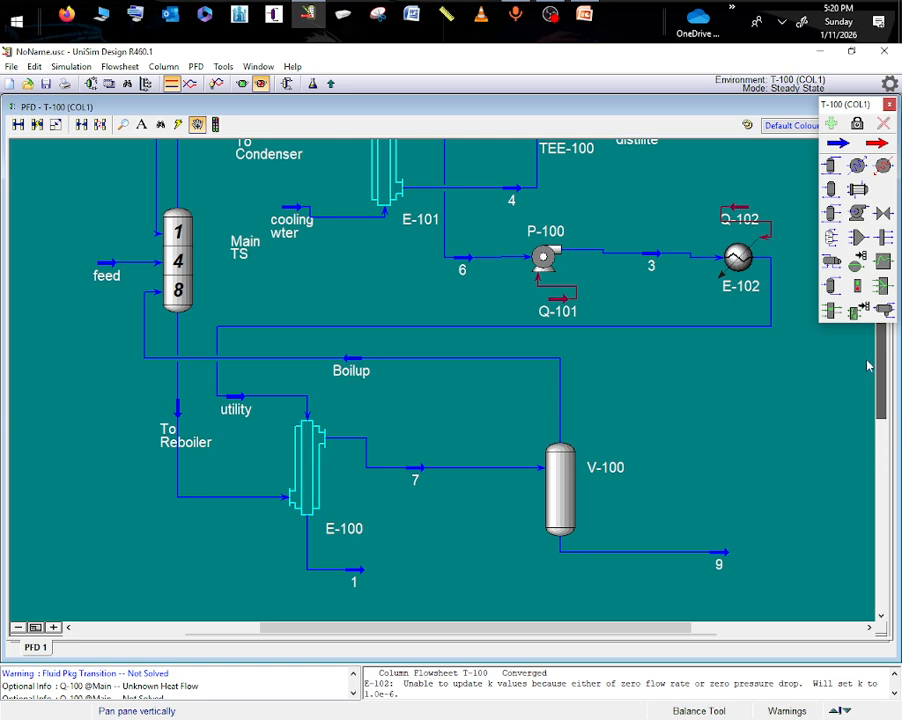
pyautogui.moveTo(868, 366); pyautogui.dragTo(720, 371)
pyautogui.scroll(-5, 616, 409)
pyautogui.moveTo(878, 455); pyautogui.dragTo(886, 526)
pyautogui.scroll(3, 790, 527)
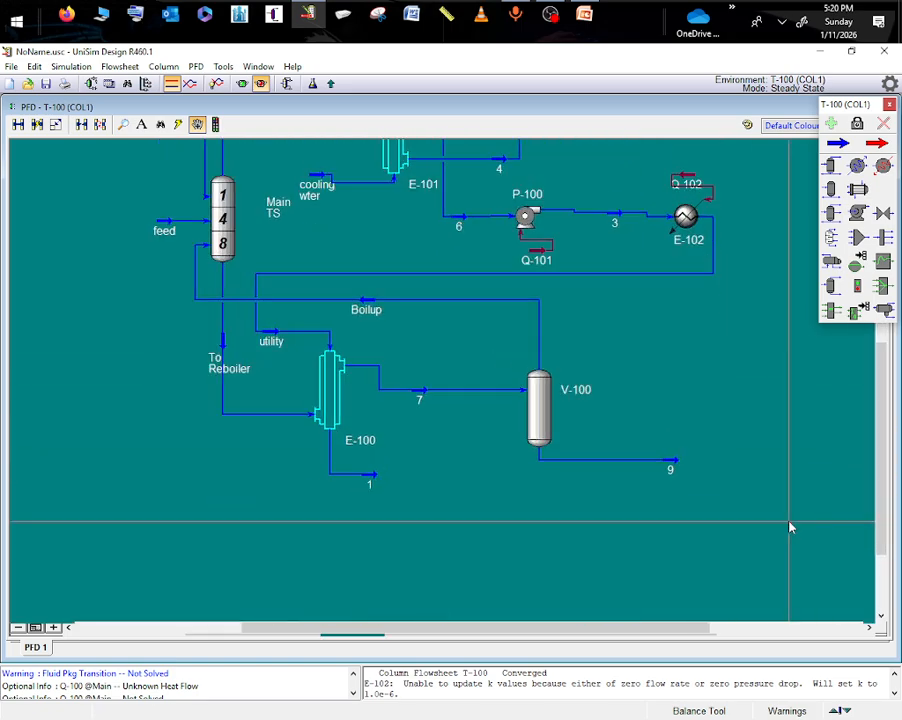
pyautogui.doubleClick(688, 180)
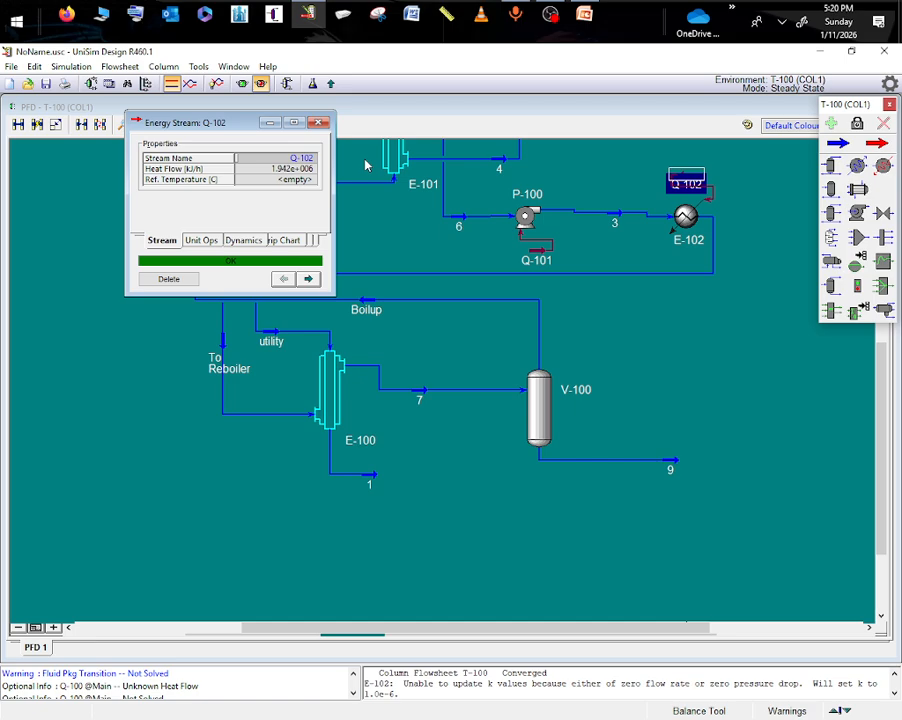
pyautogui.click(270, 124)
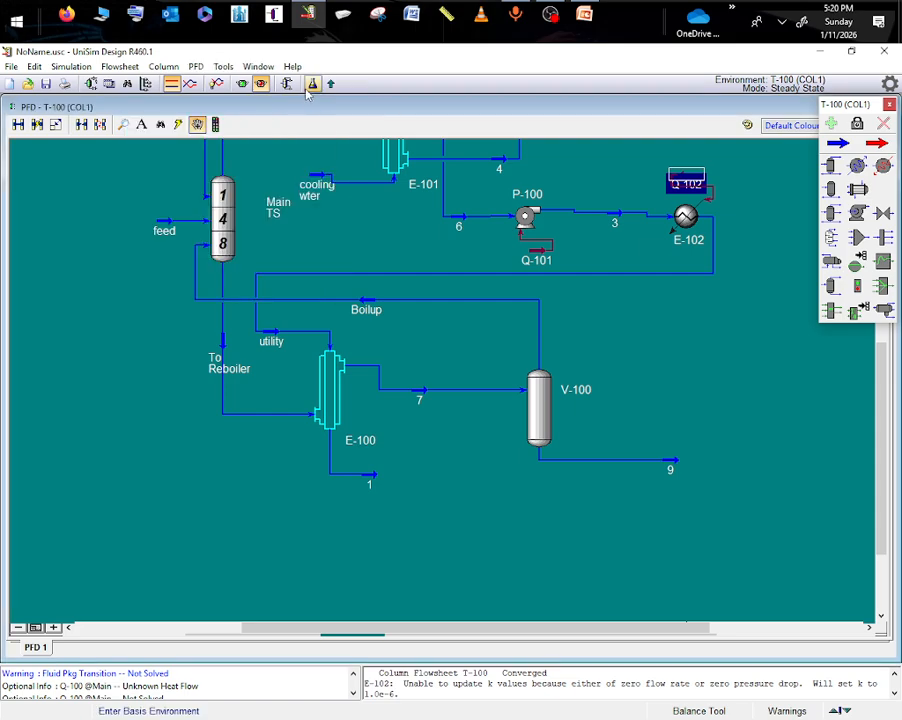
# - Return from the column environment to the main flowsheet and close the column's property view
pyautogui.click(331, 84)
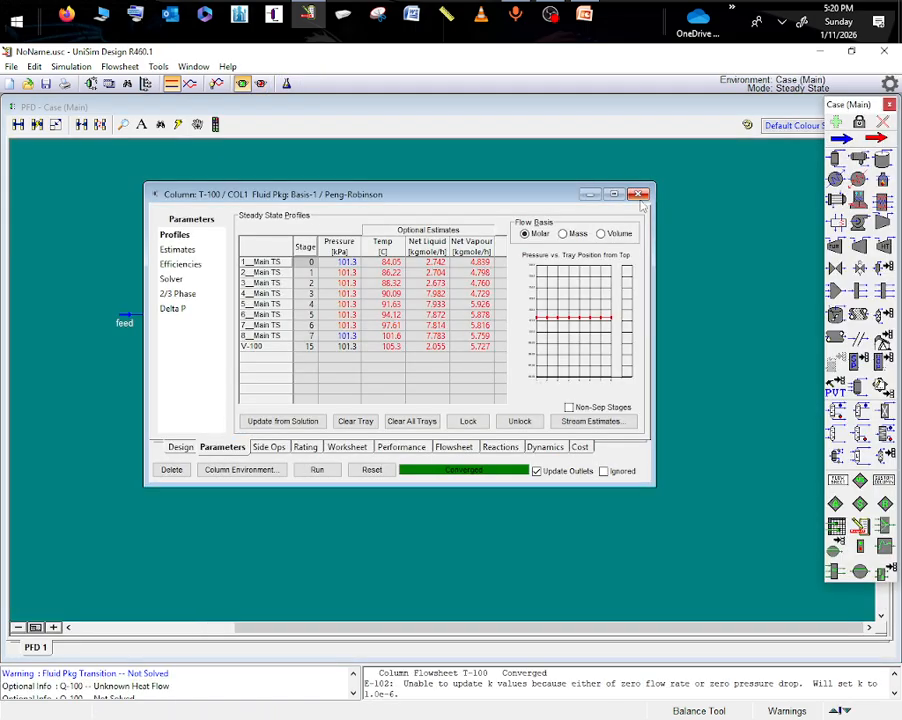
pyautogui.click(638, 195)
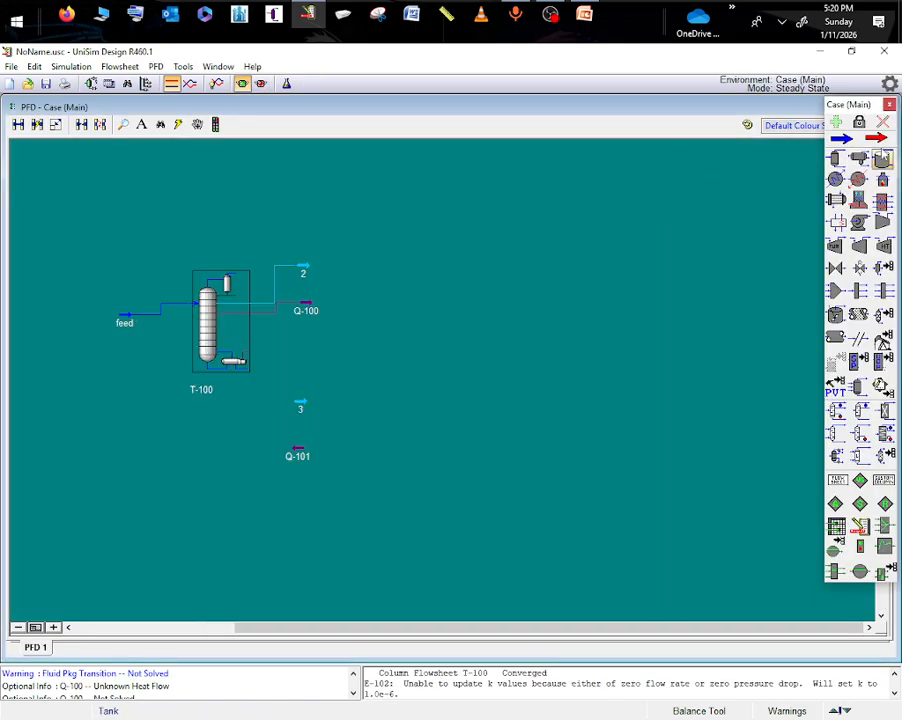
pyautogui.click(262, 626)
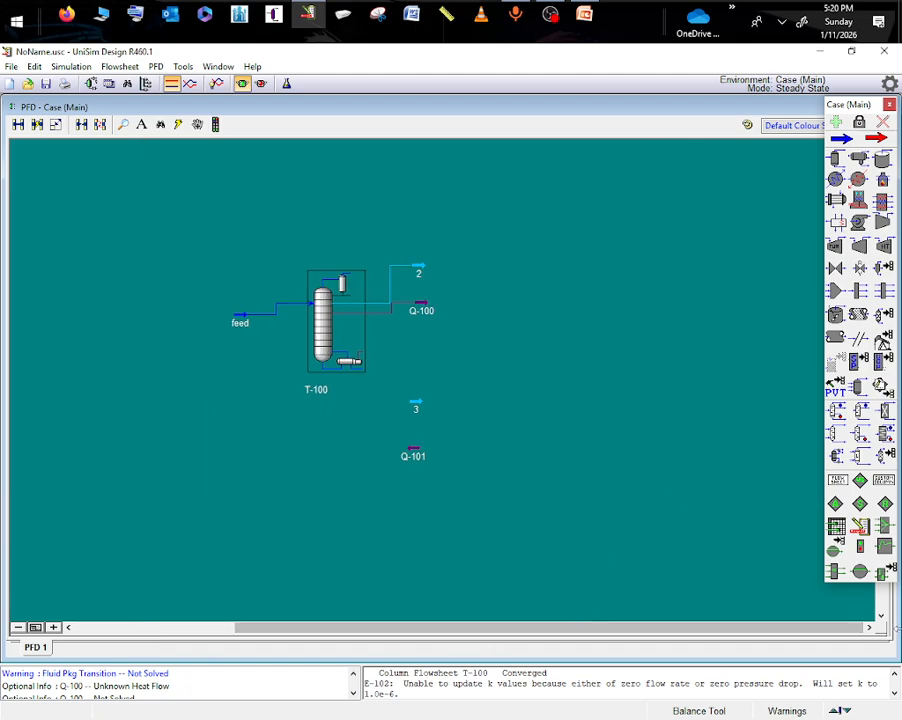
# - Add a material stream to the main flowsheet beyond the column, followed by a pump, an energy stream below it and an outlet material stream
pyautogui.click(840, 161)
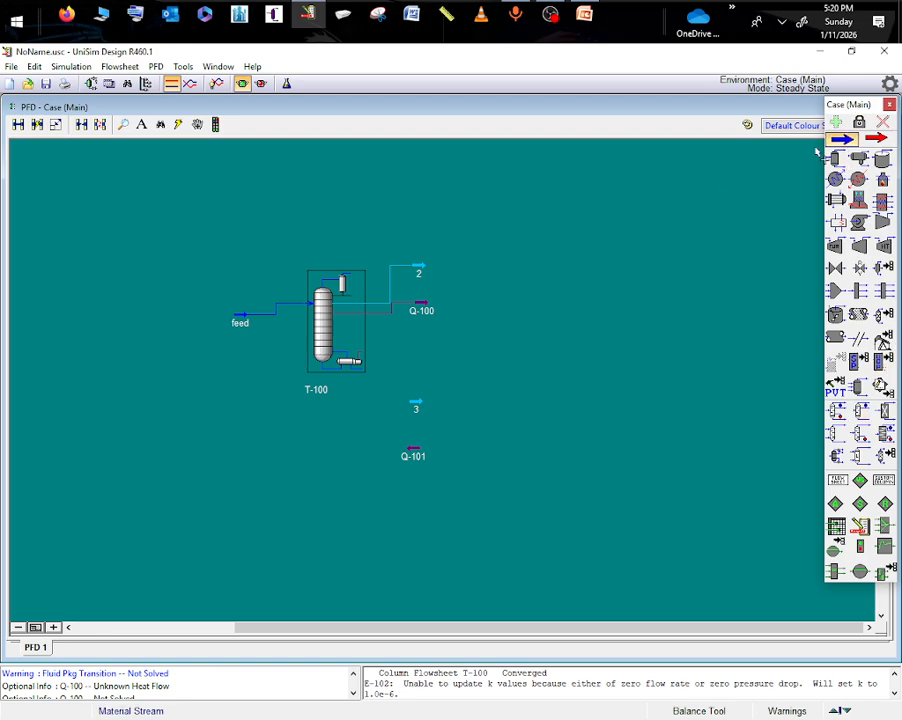
pyautogui.click(507, 347)
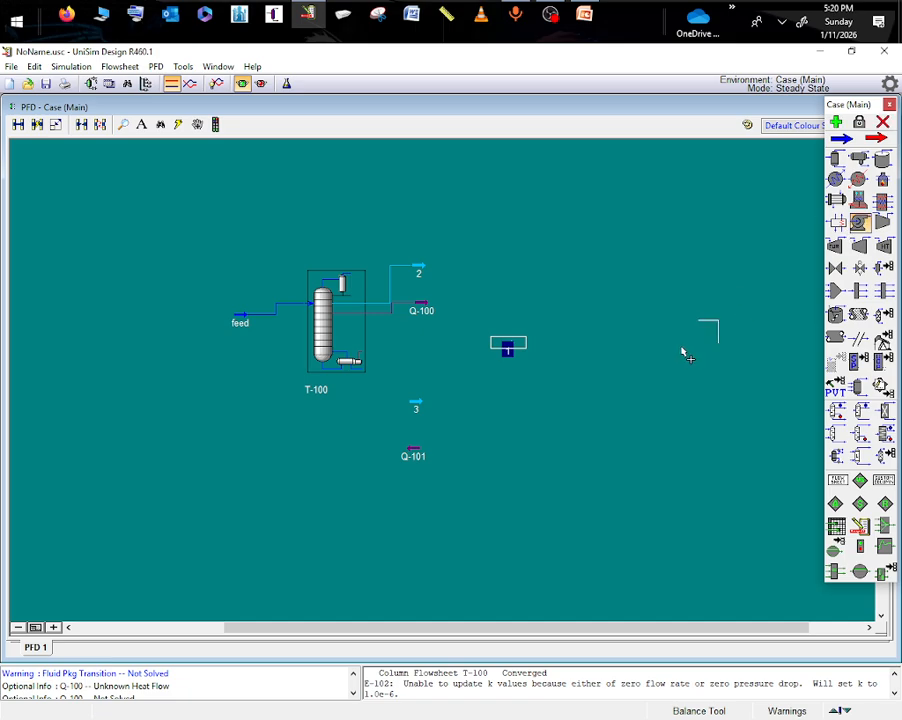
pyautogui.click(557, 361)
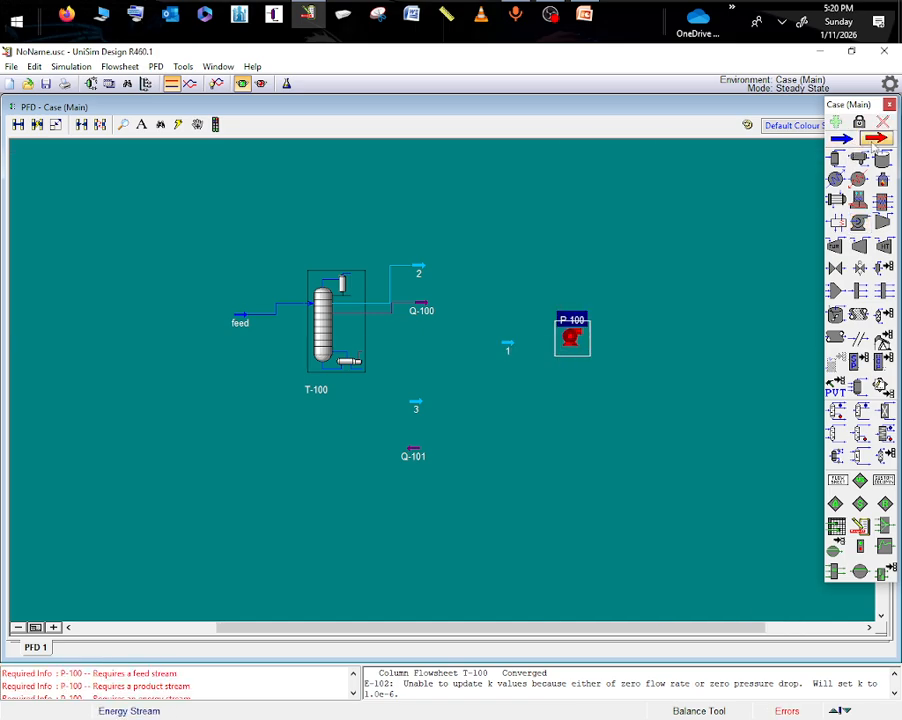
pyautogui.click(876, 138)
pyautogui.click(579, 398)
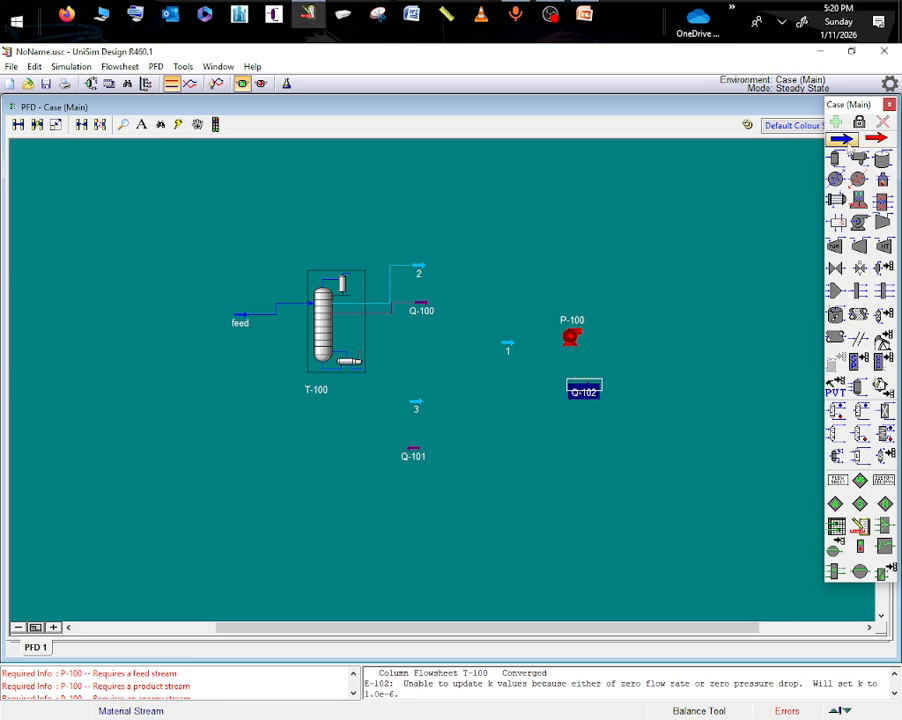
pyautogui.click(840, 138)
pyautogui.click(625, 342)
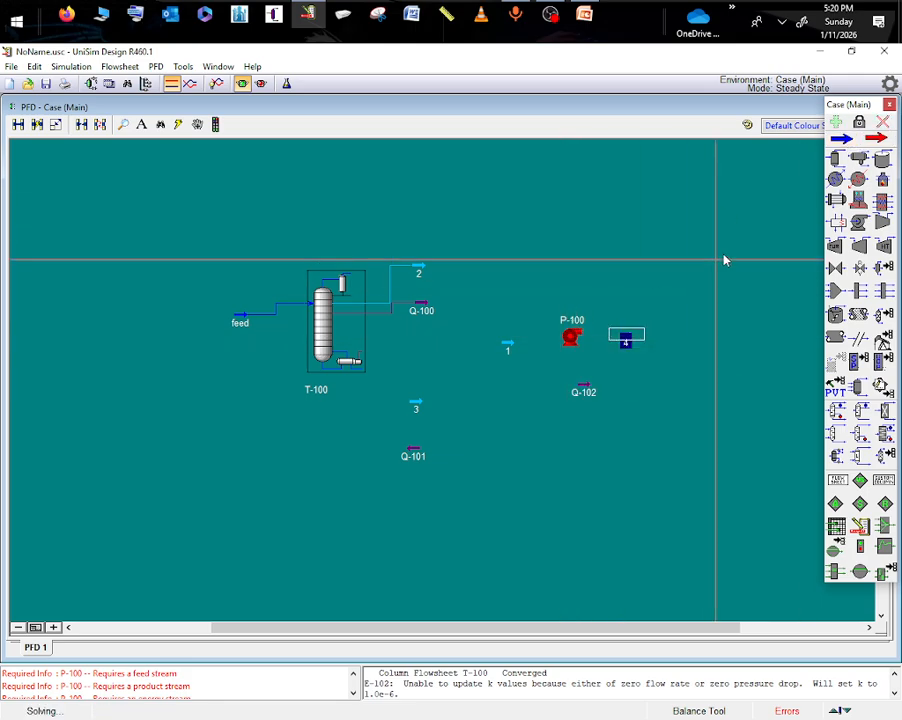
# - Add a heater beyond stream 4, with an outlet material stream after it and an energy stream aligned below it
pyautogui.click(858, 179)
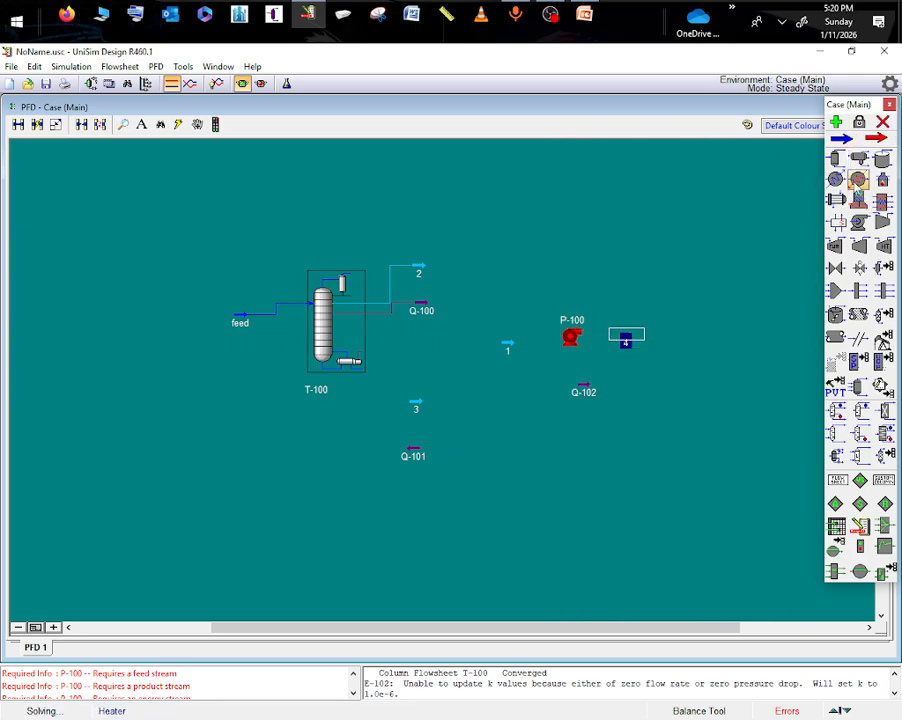
pyautogui.click(677, 348)
pyautogui.click(840, 138)
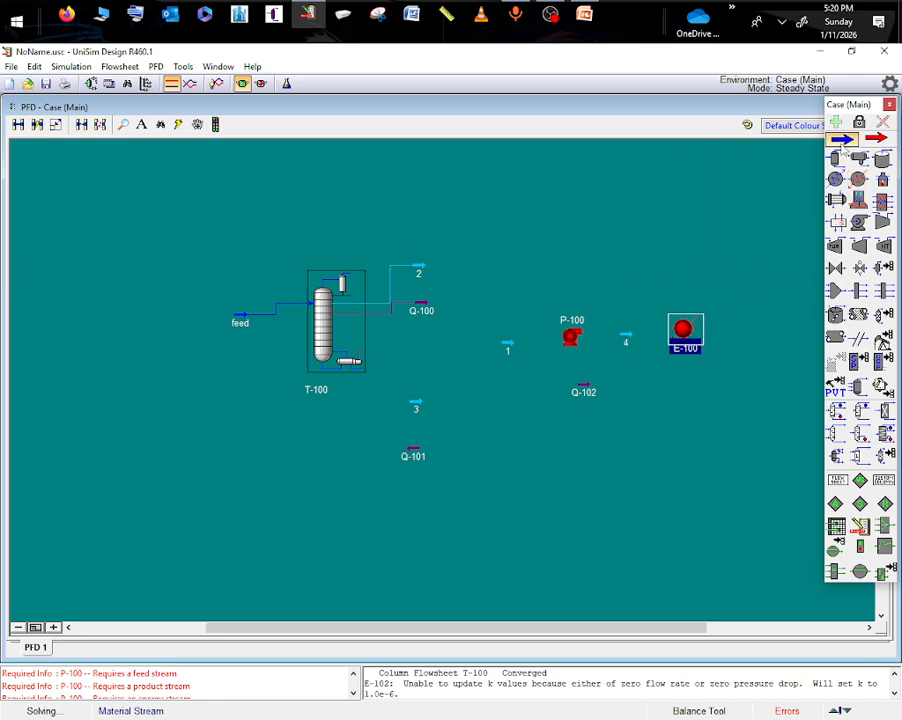
pyautogui.click(728, 338)
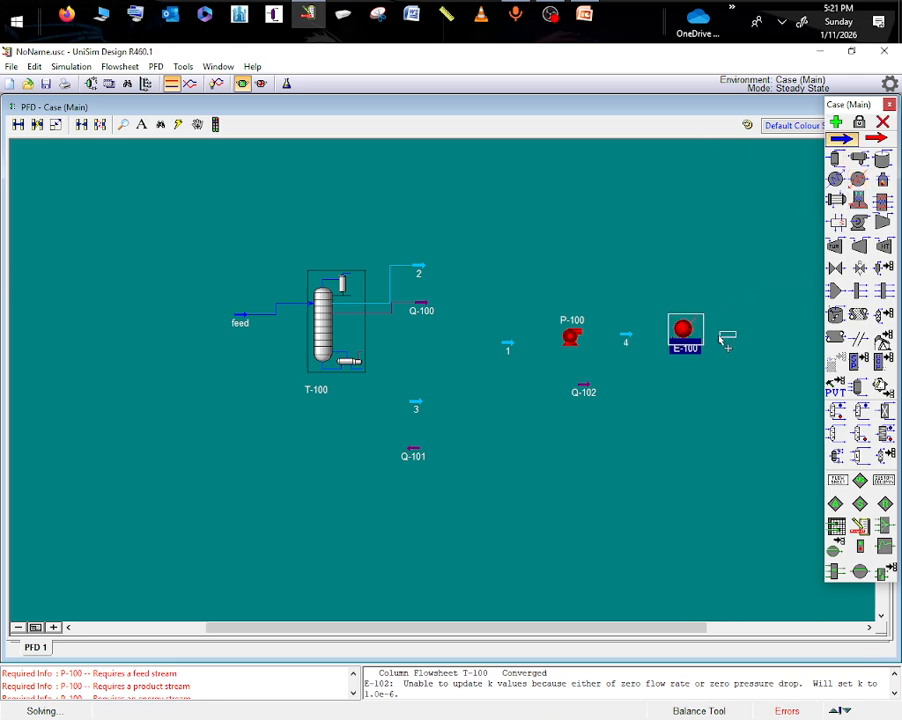
pyautogui.click(876, 139)
pyautogui.click(669, 383)
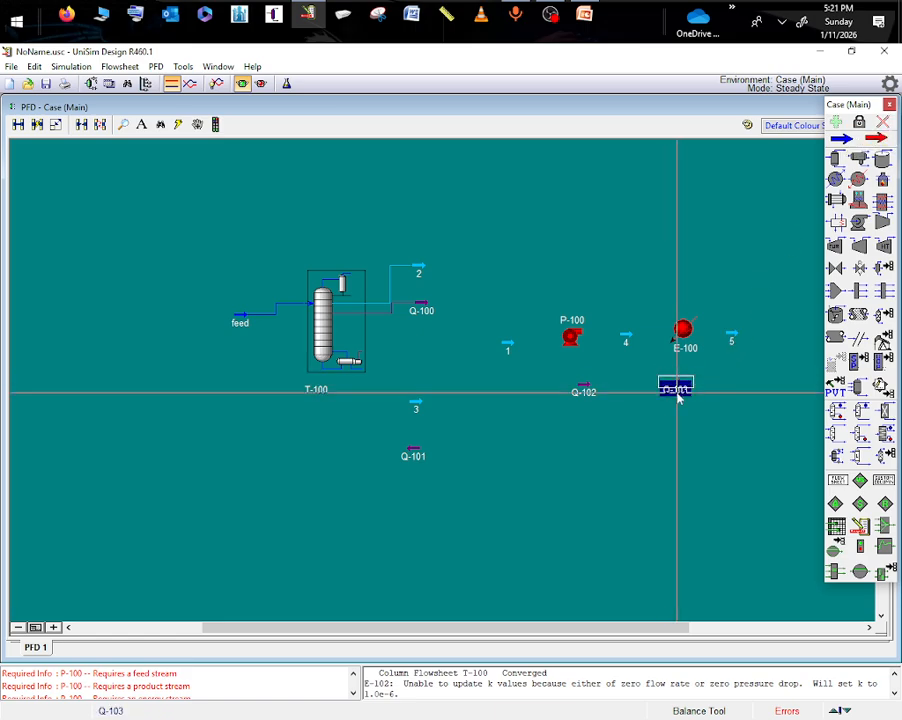
pyautogui.moveTo(677, 391); pyautogui.dragTo(686, 389)
# - Connect the main flowsheet's pump P-100 with stream 1 as inlet, stream 4 as outlet and Q-102 as energy stream
pyautogui.click(505, 346)
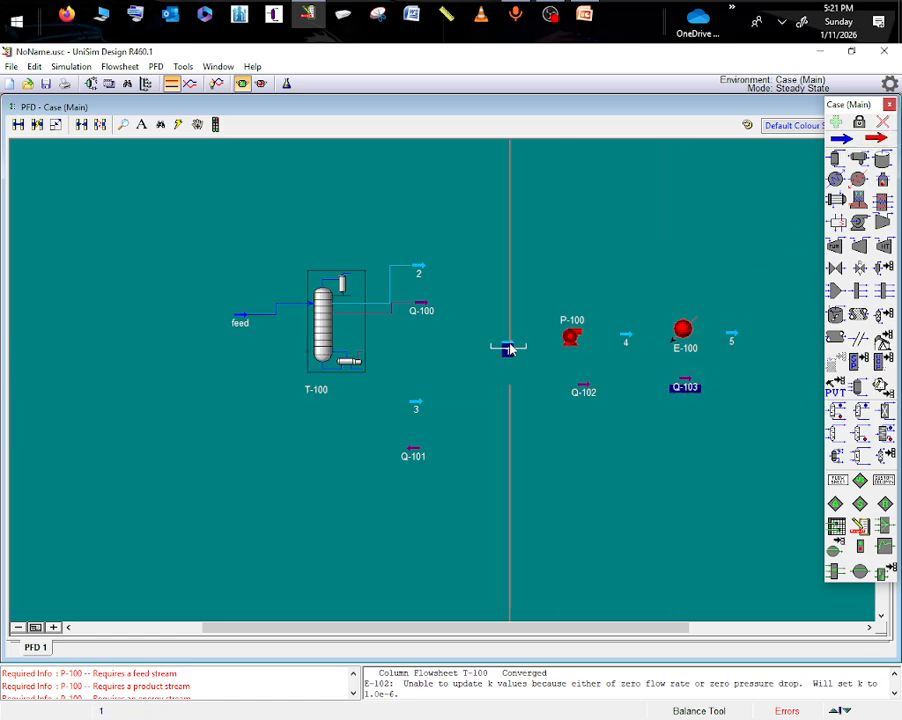
pyautogui.click(576, 340)
pyautogui.doubleClick(576, 340)
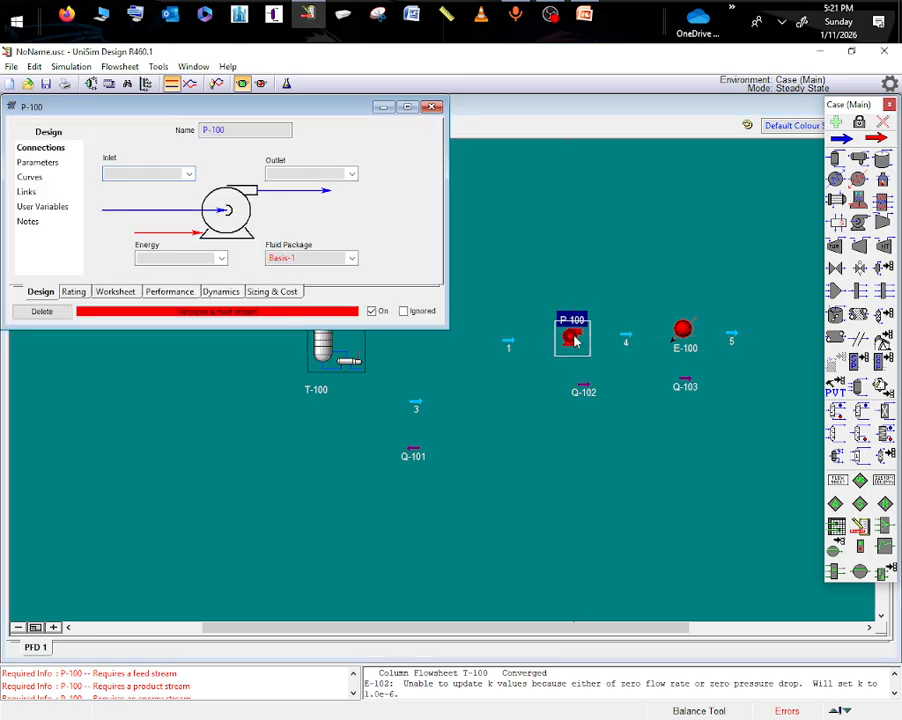
pyautogui.click(187, 175)
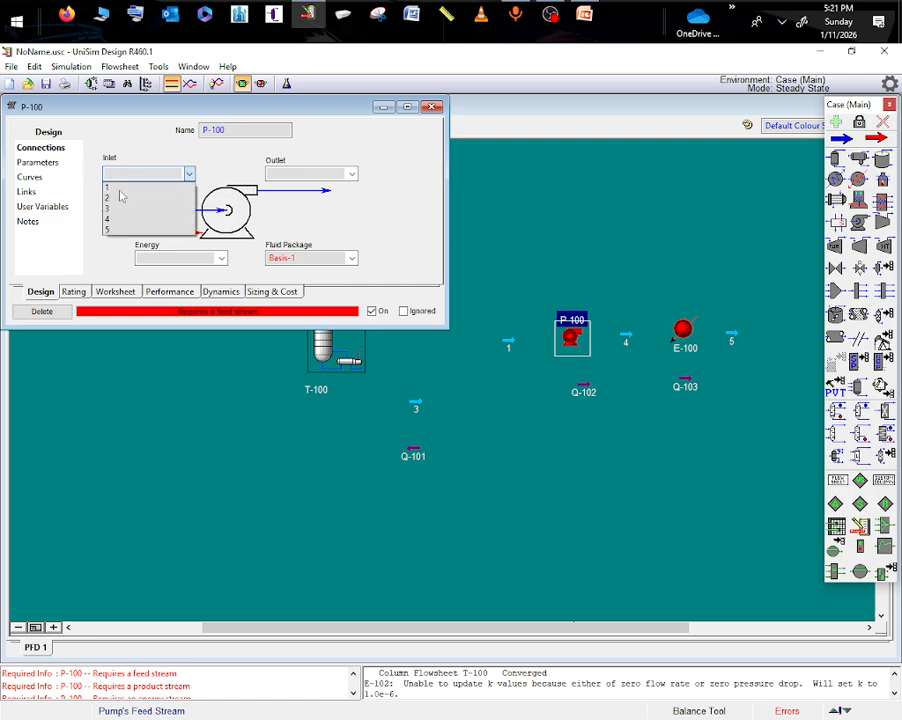
pyautogui.click(120, 188)
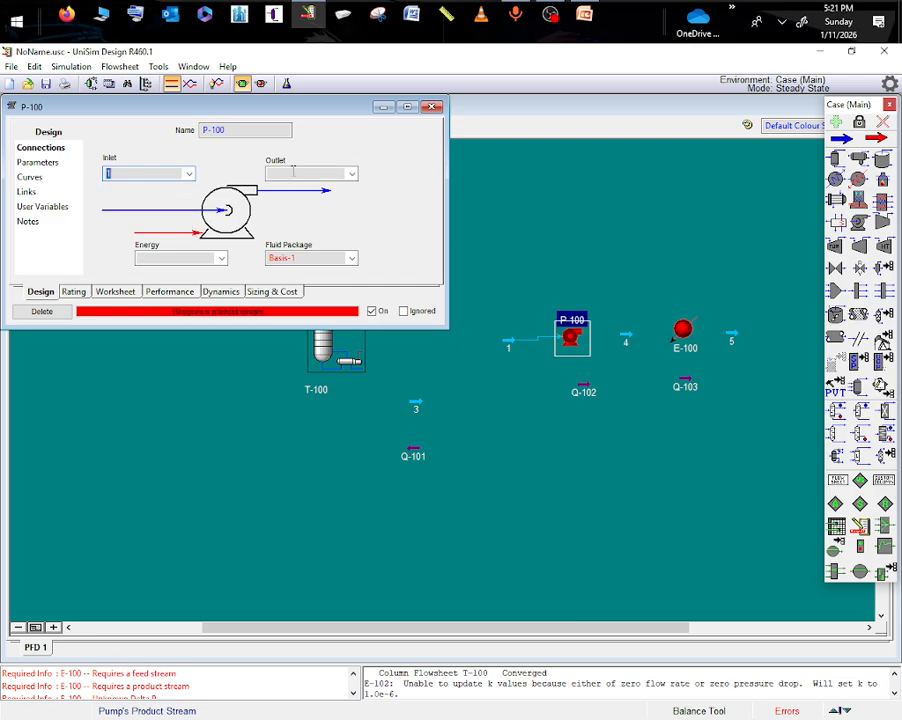
pyautogui.click(352, 174)
pyautogui.click(275, 187)
pyautogui.click(216, 258)
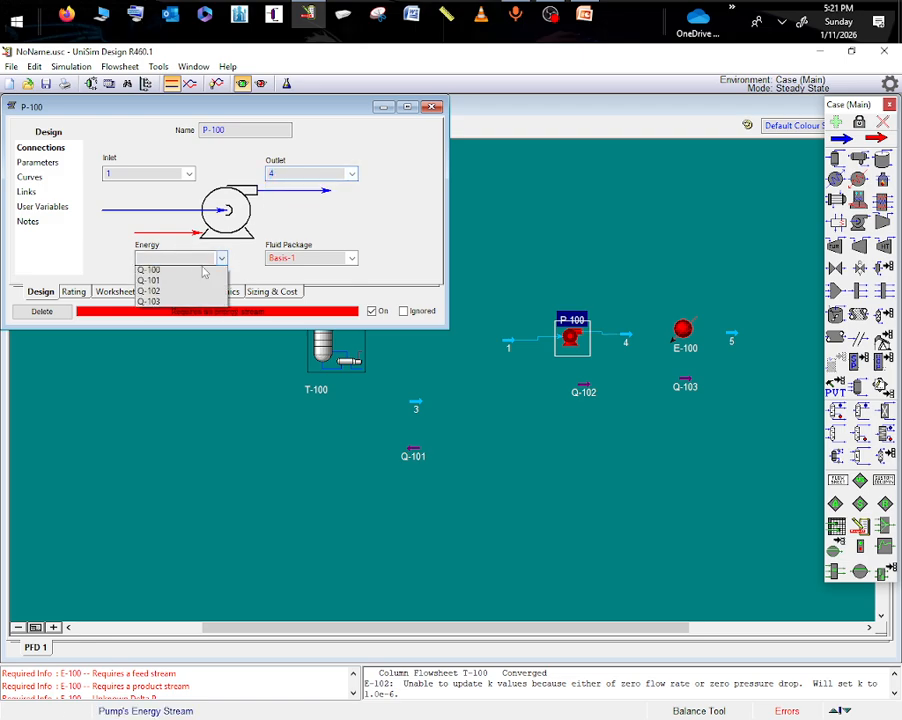
pyautogui.click(153, 295)
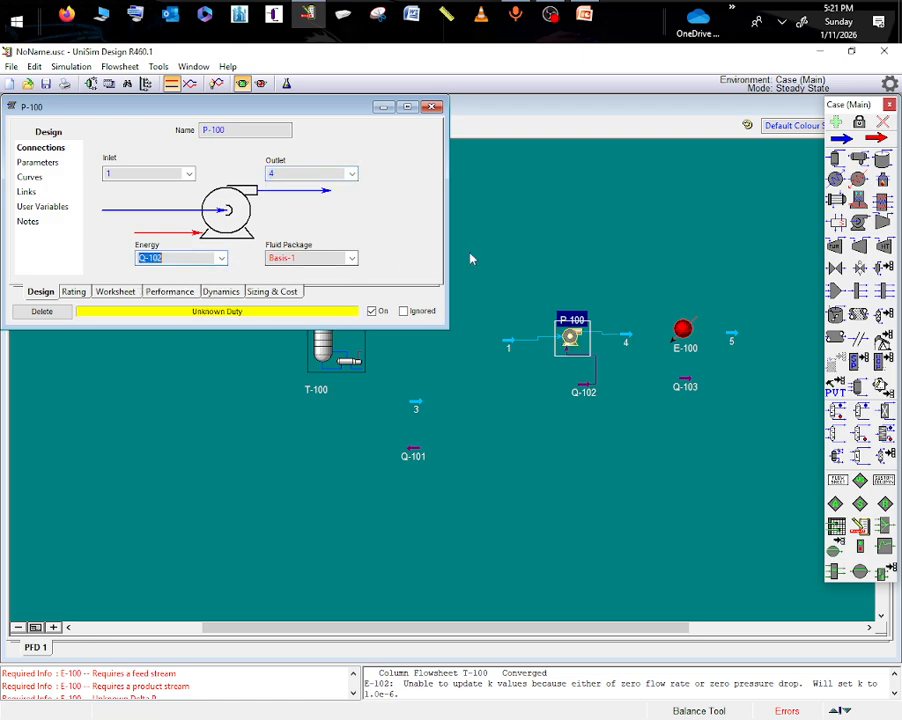
pyautogui.click(468, 256)
# - Connect heater E-100 with stream 4 as inlet, stream 5 as outlet and Q-103 as energy stream
pyautogui.click(684, 338)
pyautogui.doubleClick(684, 338)
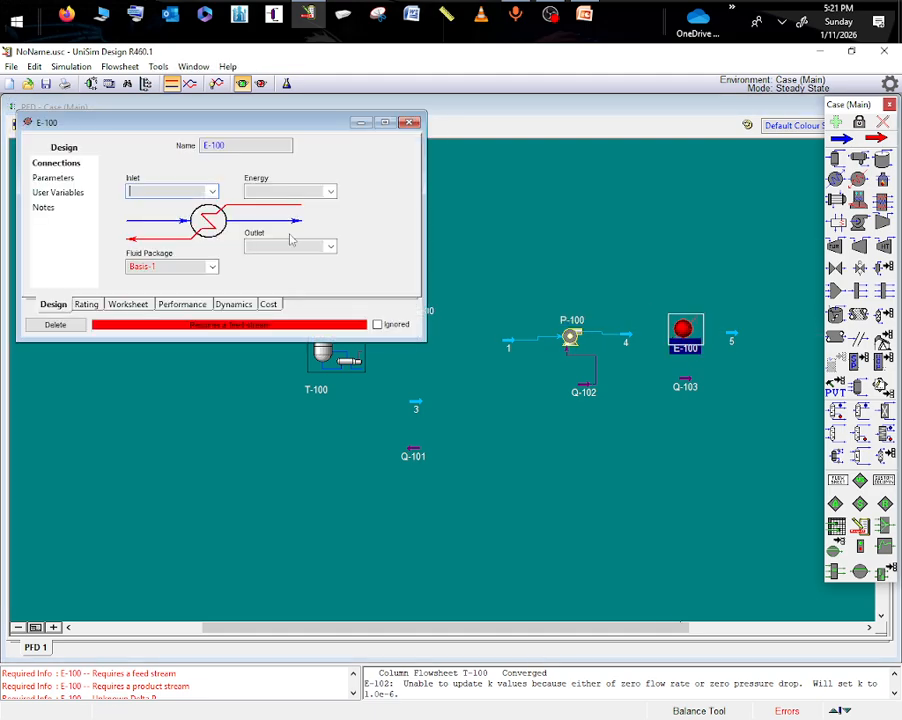
pyautogui.click(212, 192)
pyautogui.click(150, 227)
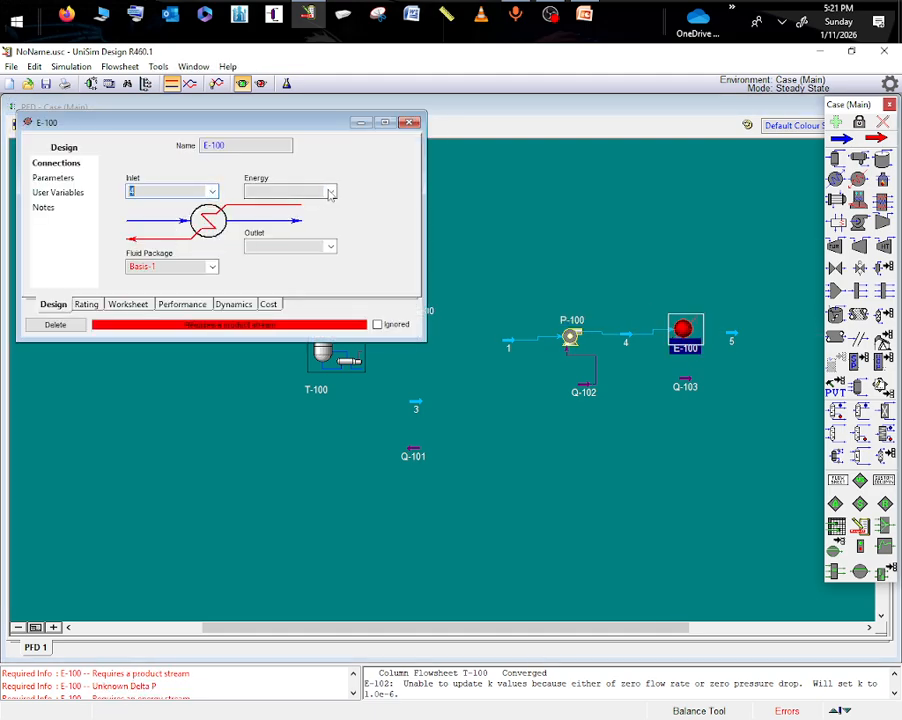
pyautogui.click(331, 192)
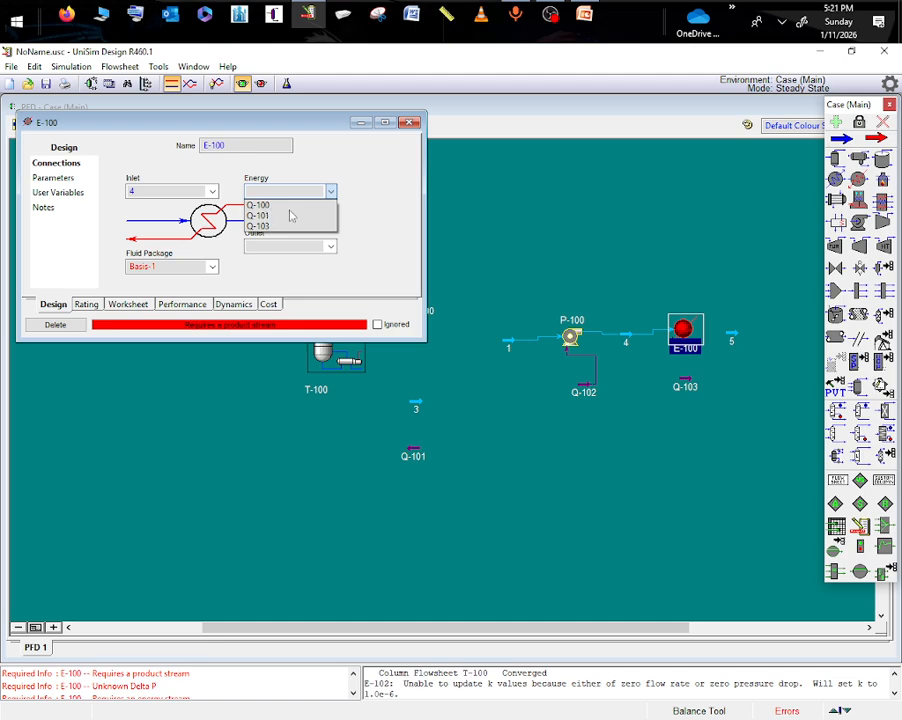
pyautogui.click(259, 227)
pyautogui.click(331, 247)
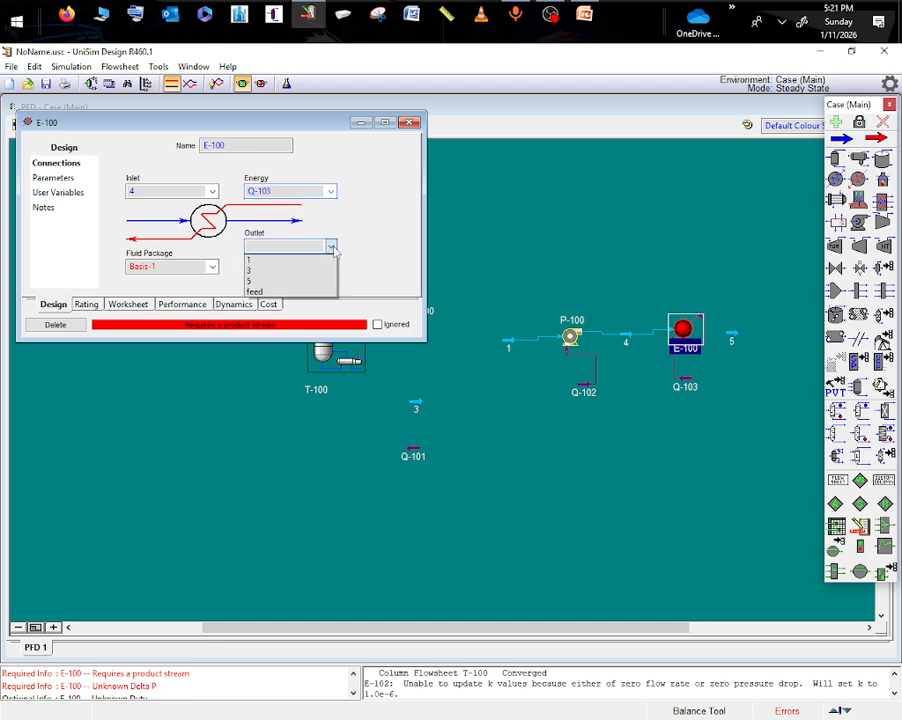
pyautogui.click(257, 281)
pyautogui.click(568, 524)
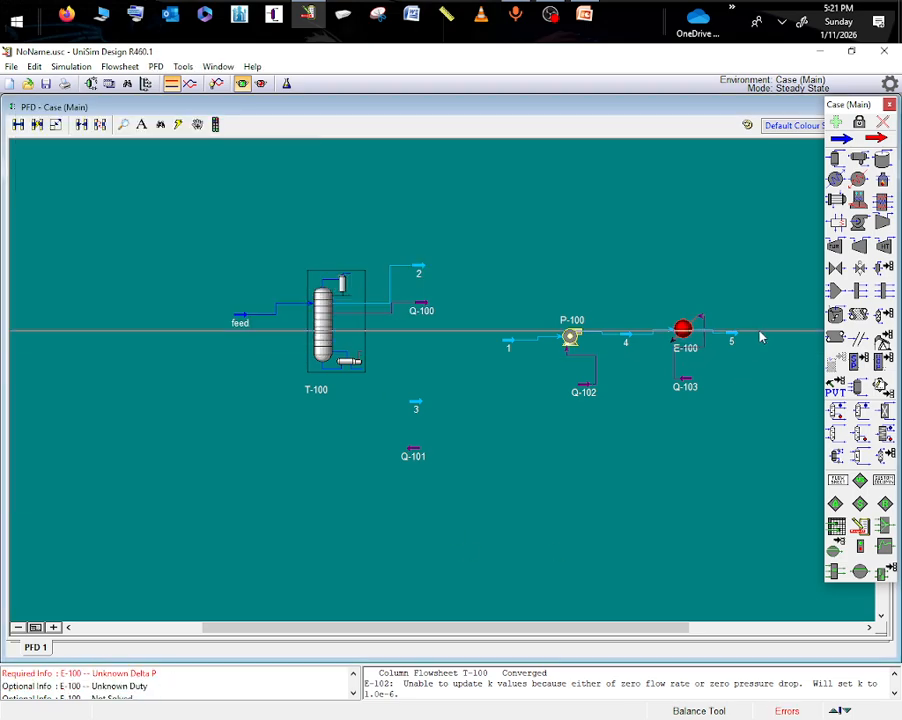
# - Move energy stream Q-103 above heater E-100 and set the heater's pressure drop to 0 kPa
pyautogui.moveTo(676, 392); pyautogui.dragTo(740, 278)
pyautogui.click(692, 333)
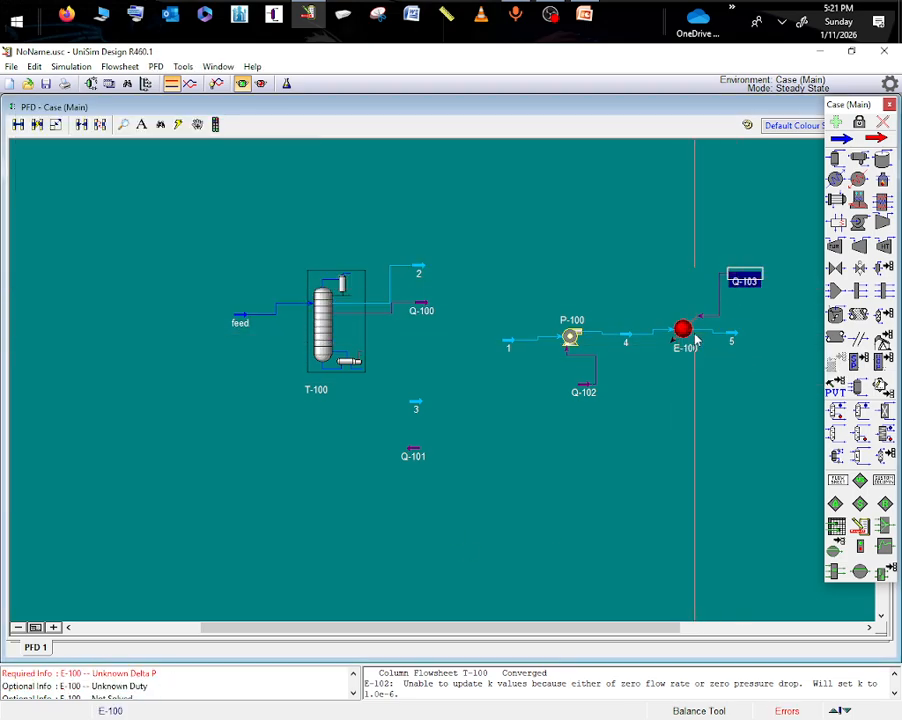
pyautogui.doubleClick(692, 336)
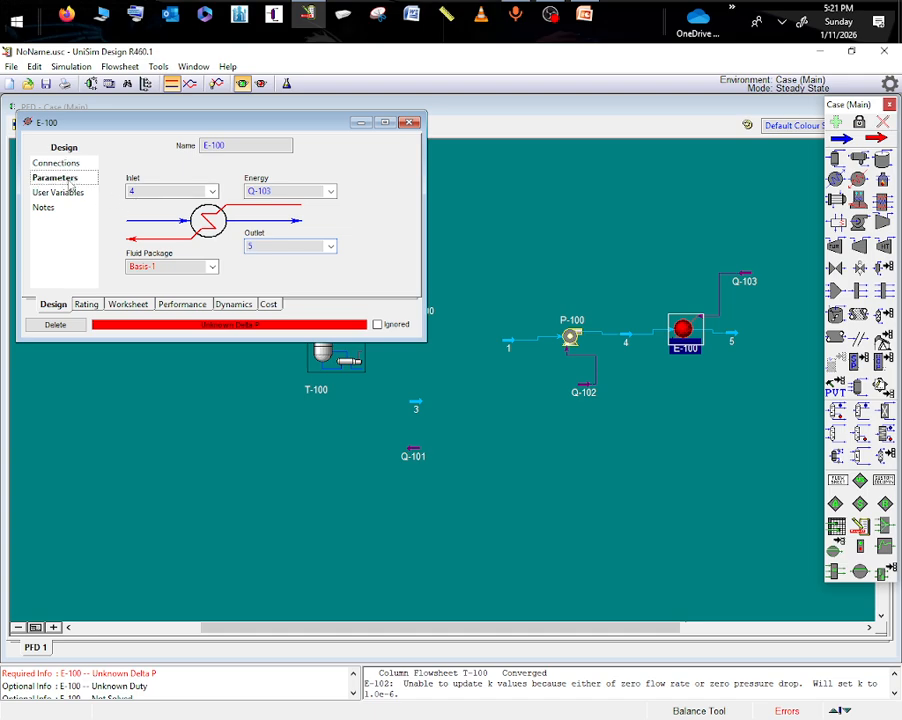
pyautogui.click(68, 180)
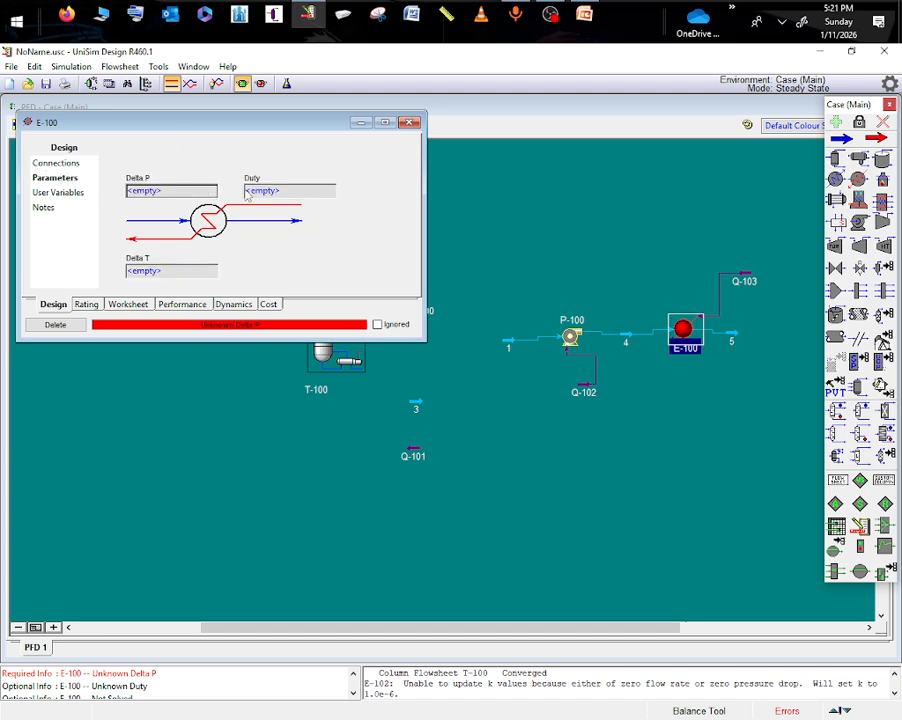
pyautogui.click(177, 191)
pyautogui.write('0')
pyautogui.press('Return')
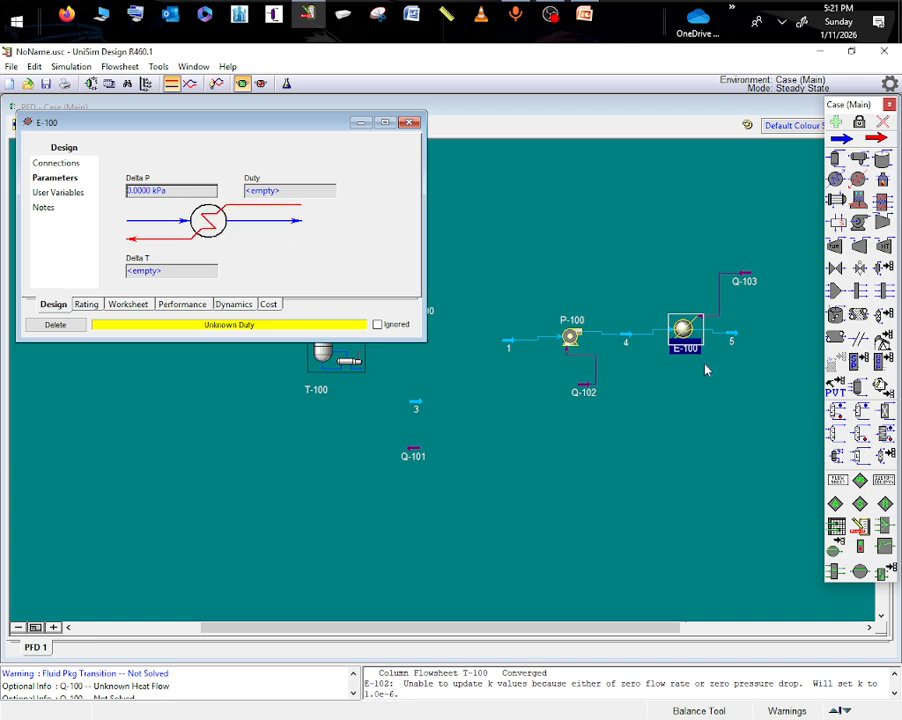
# - Set the conditions of heater outlet stream 5 to a temperature of 300 °C and a pressure of 3 atm
pyautogui.click(729, 335)
pyautogui.doubleClick(729, 335)
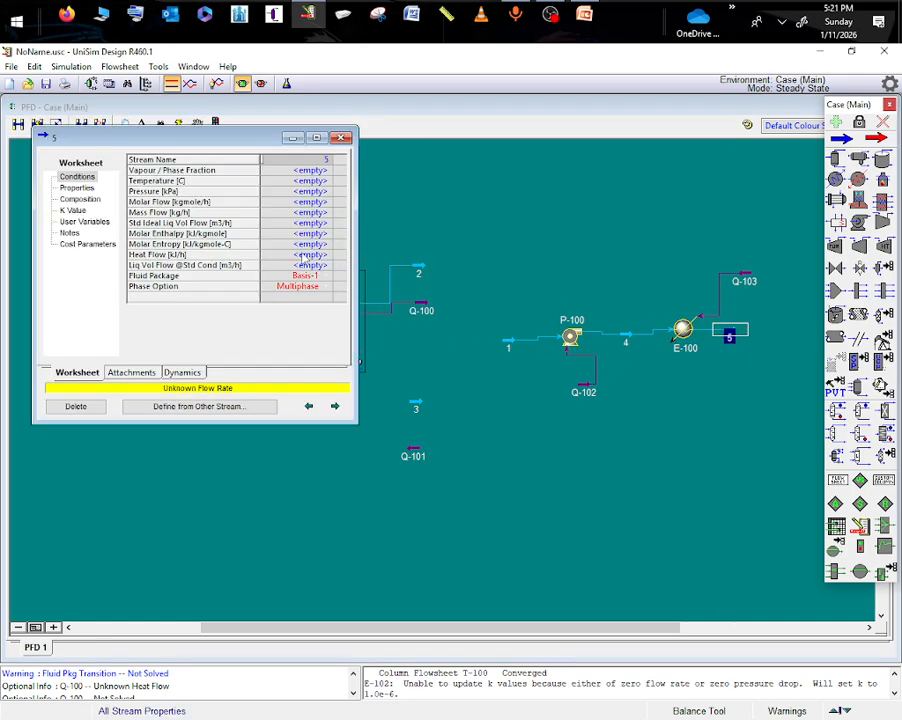
pyautogui.click(311, 192)
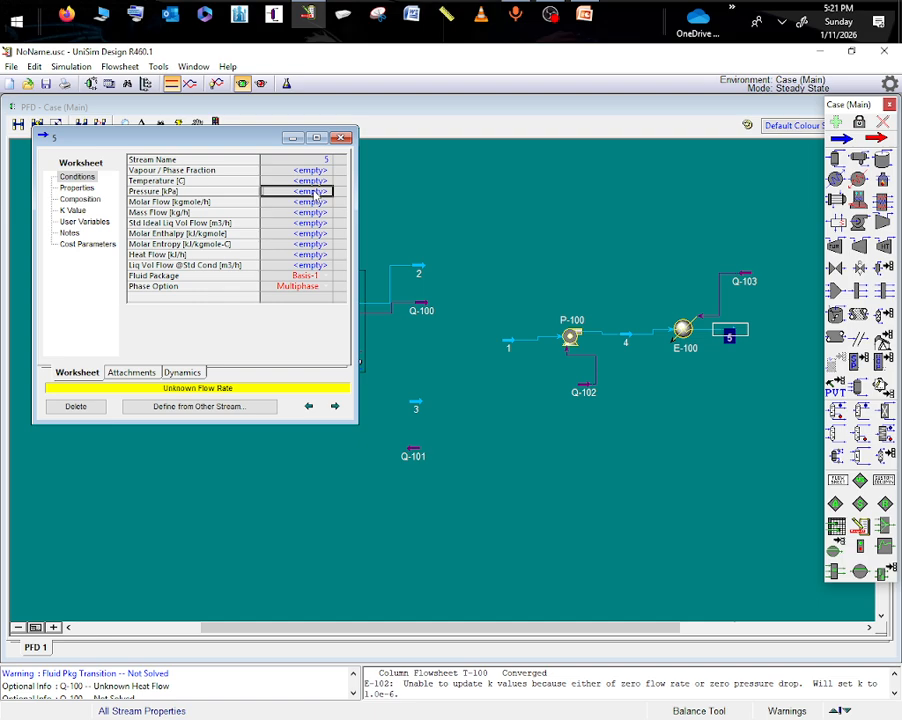
pyautogui.click(314, 181)
pyautogui.write('300')
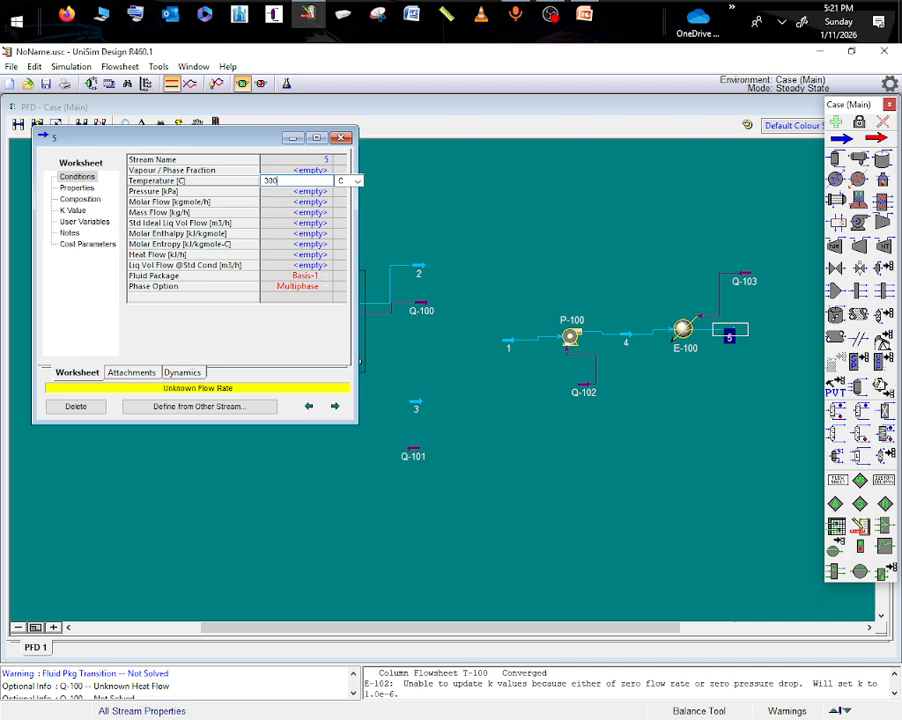
pyautogui.press('Return')
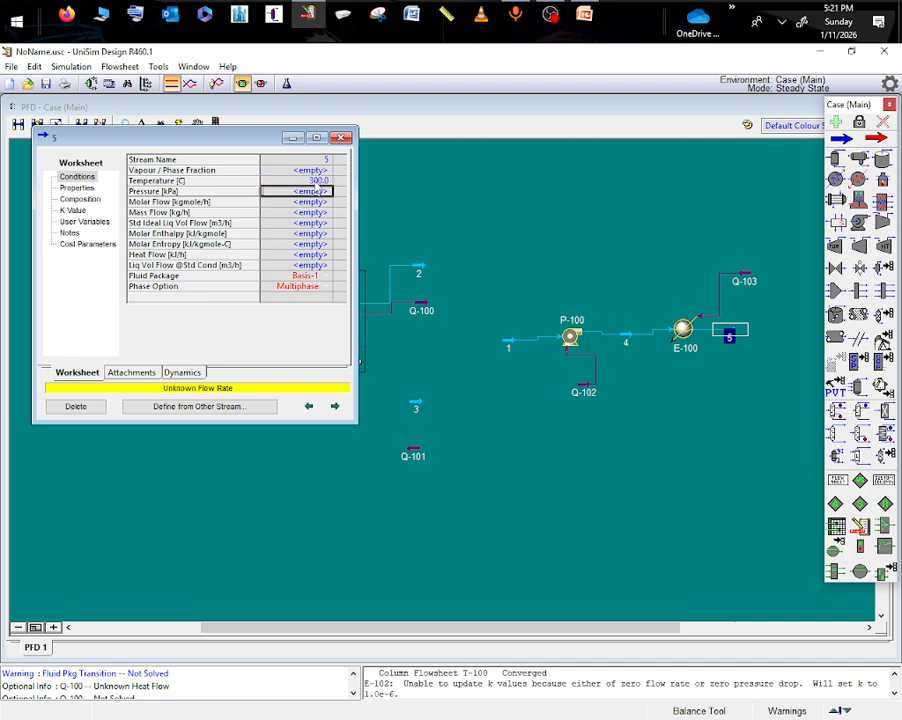
pyautogui.write('3')
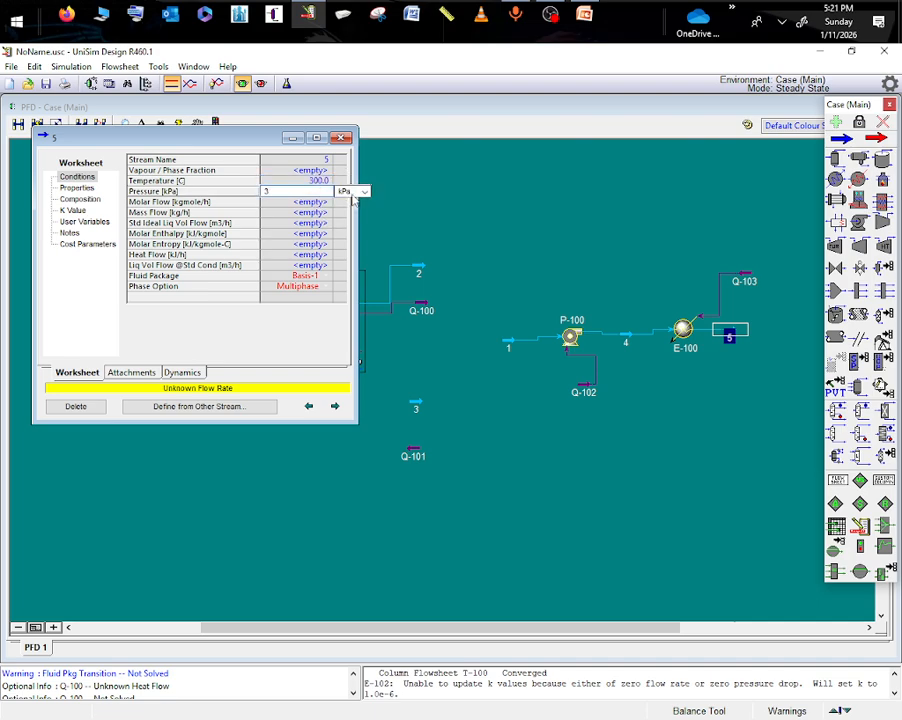
pyautogui.click(360, 191)
pyautogui.scroll(-1, 353, 230)
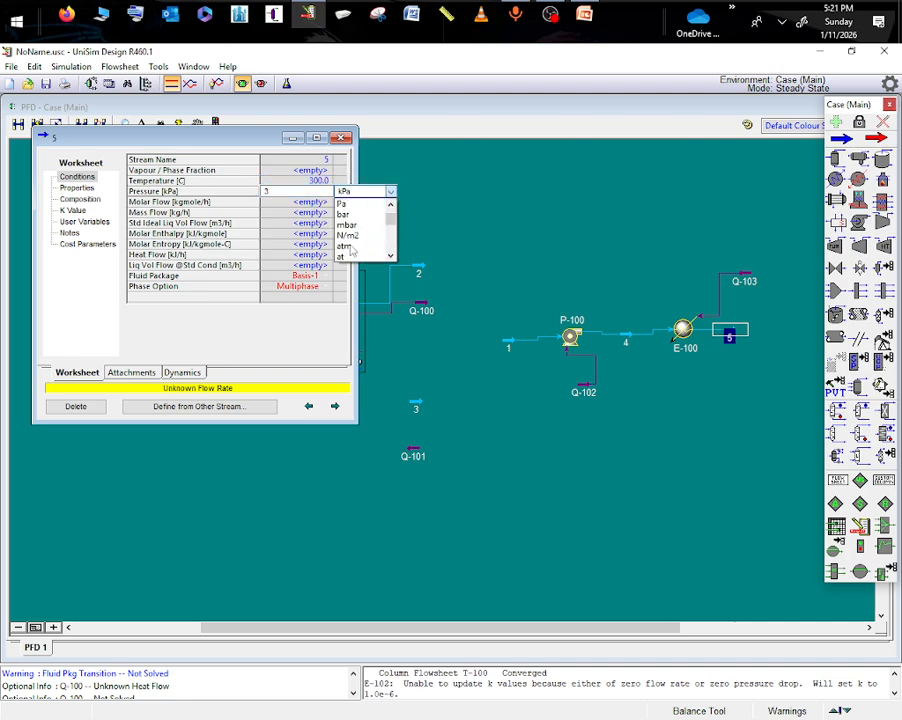
pyautogui.click(346, 246)
pyautogui.click(711, 407)
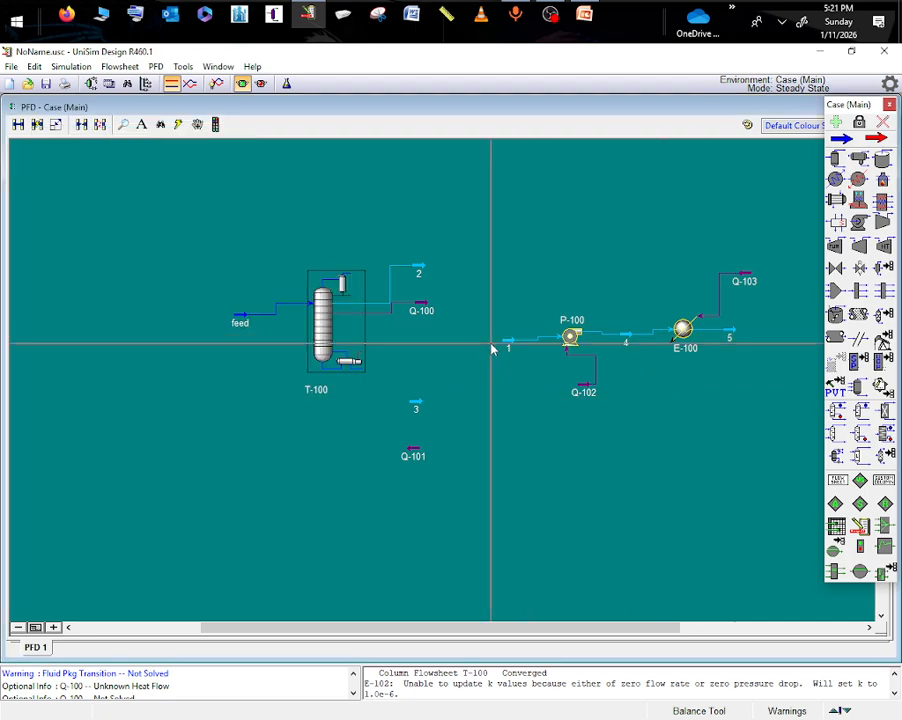
# - Set pump inlet stream 1 to a temperature of 25 °C and a pressure of 1 atm
pyautogui.doubleClick(507, 346)
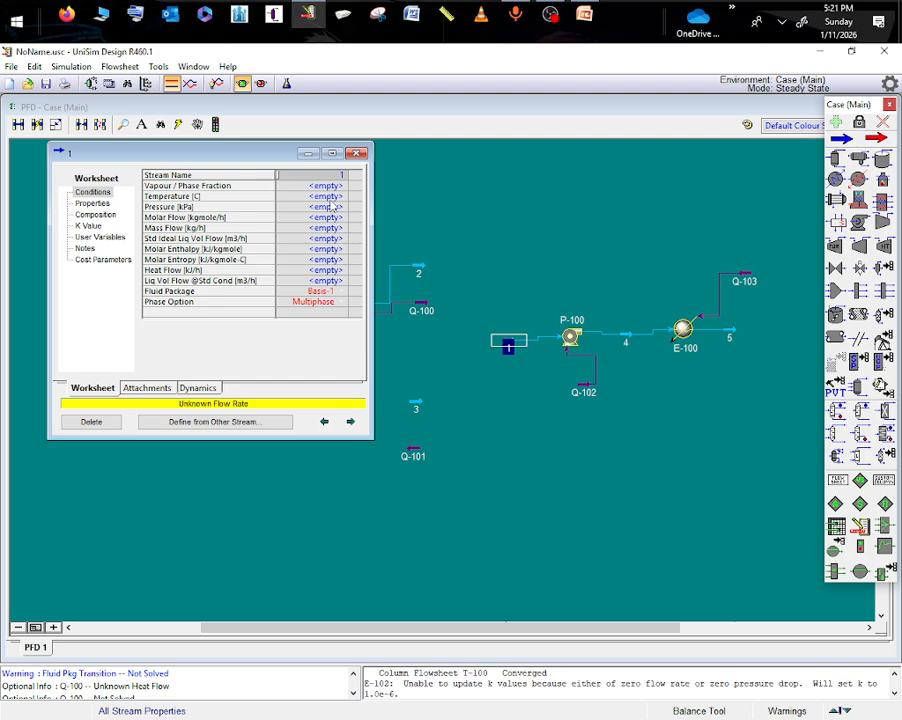
pyautogui.write('2')
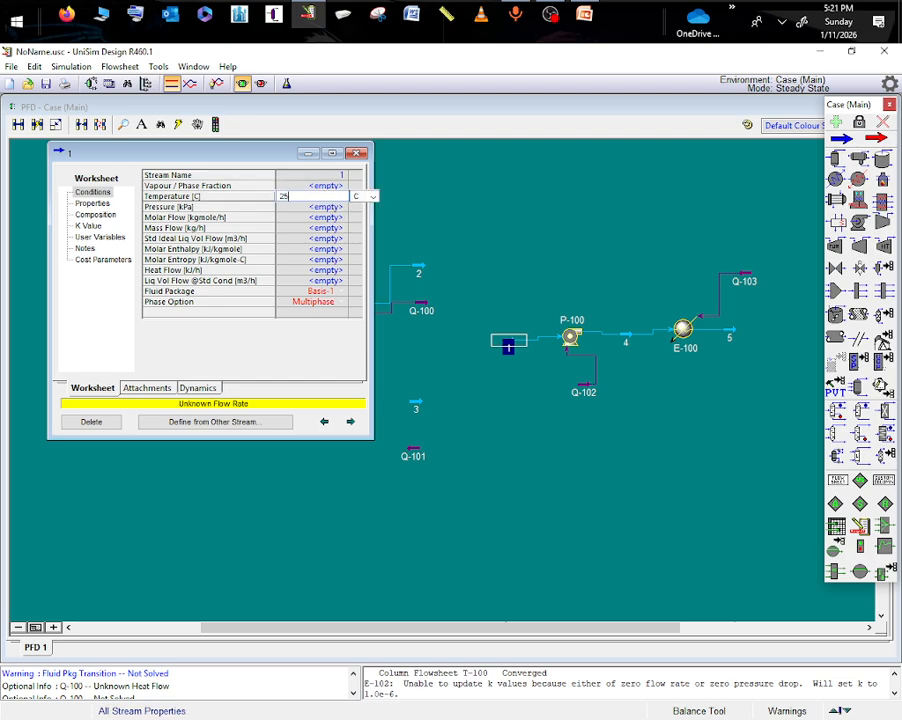
pyautogui.write('5')
pyautogui.press('Return')
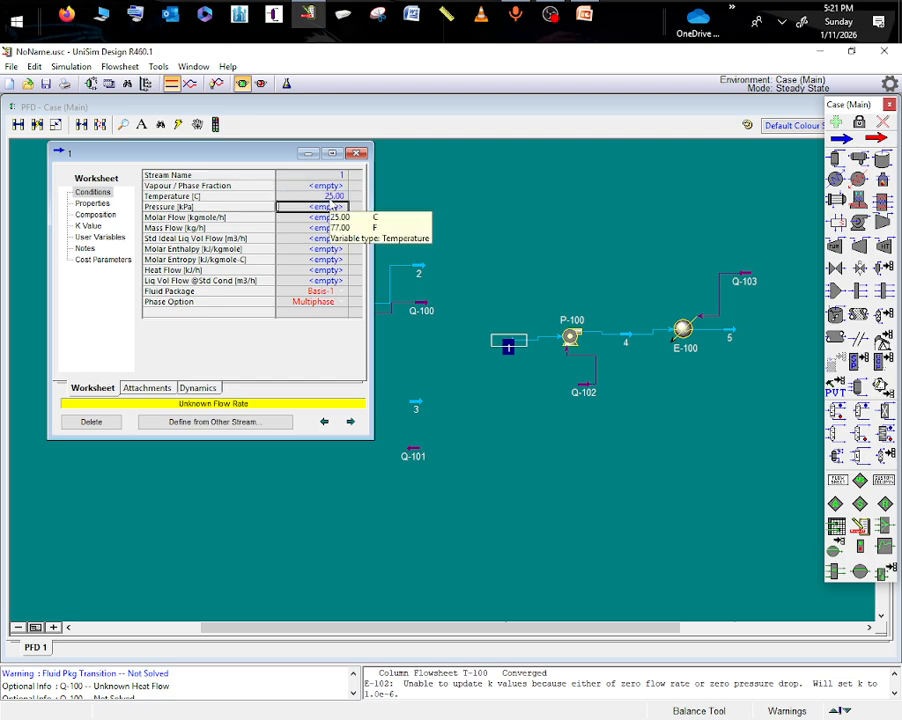
pyautogui.write('1')
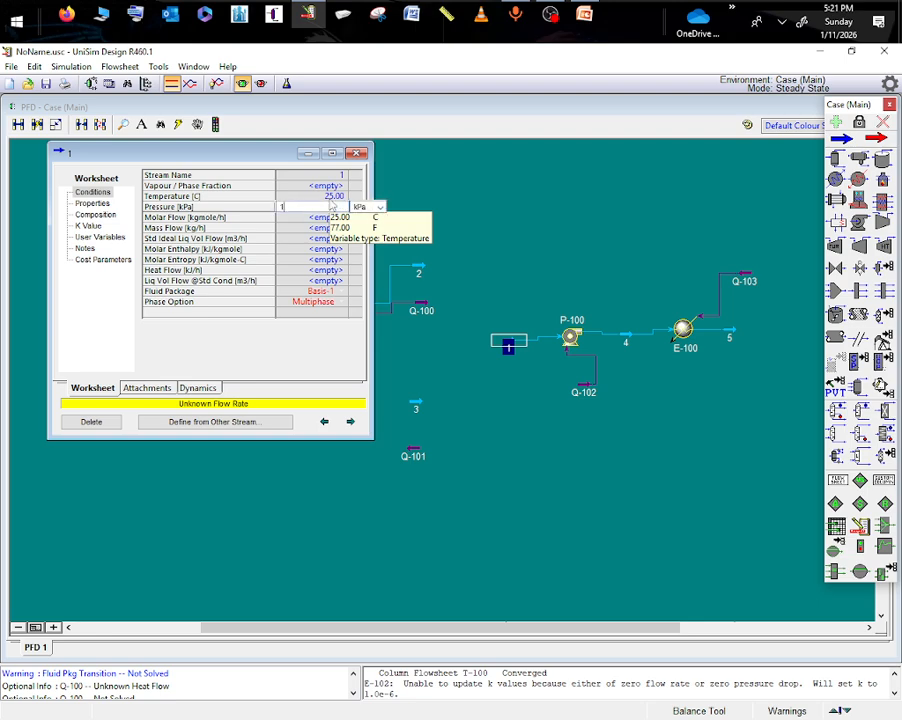
pyautogui.click(380, 207)
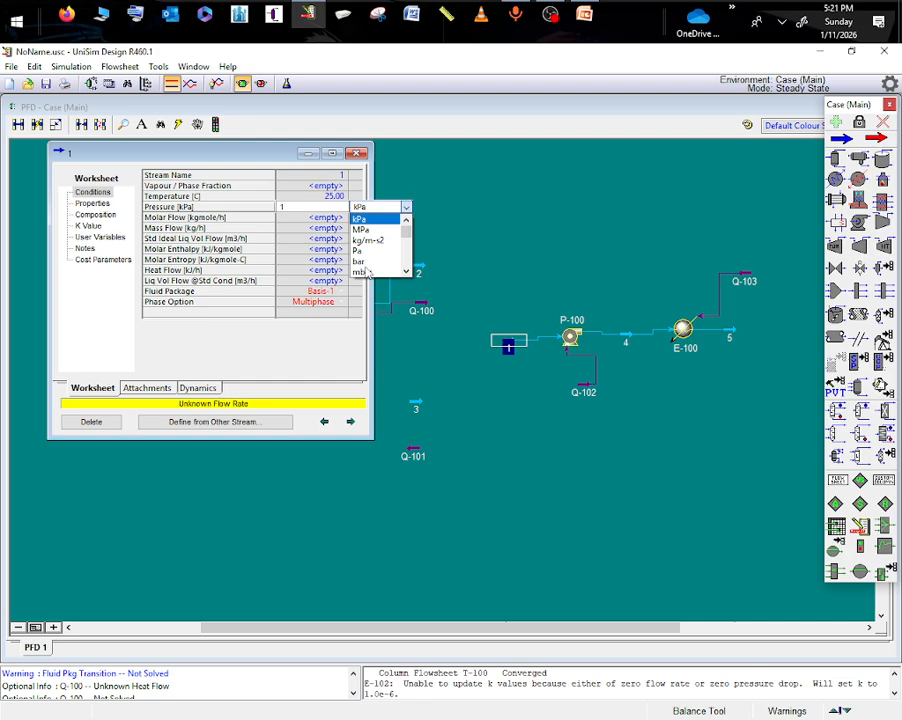
pyautogui.scroll(-2, 368, 265)
pyautogui.click(363, 230)
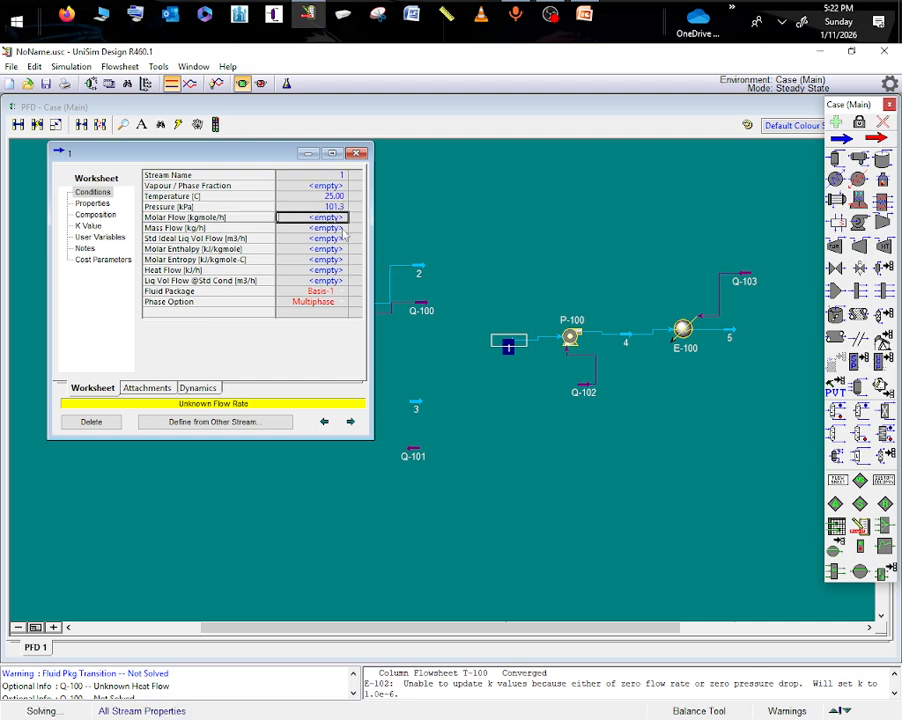
# - Give stream 1 a mass flow of 700 kg/h and a pure water composition with an H2O mass fraction of 1
pyautogui.click(329, 229)
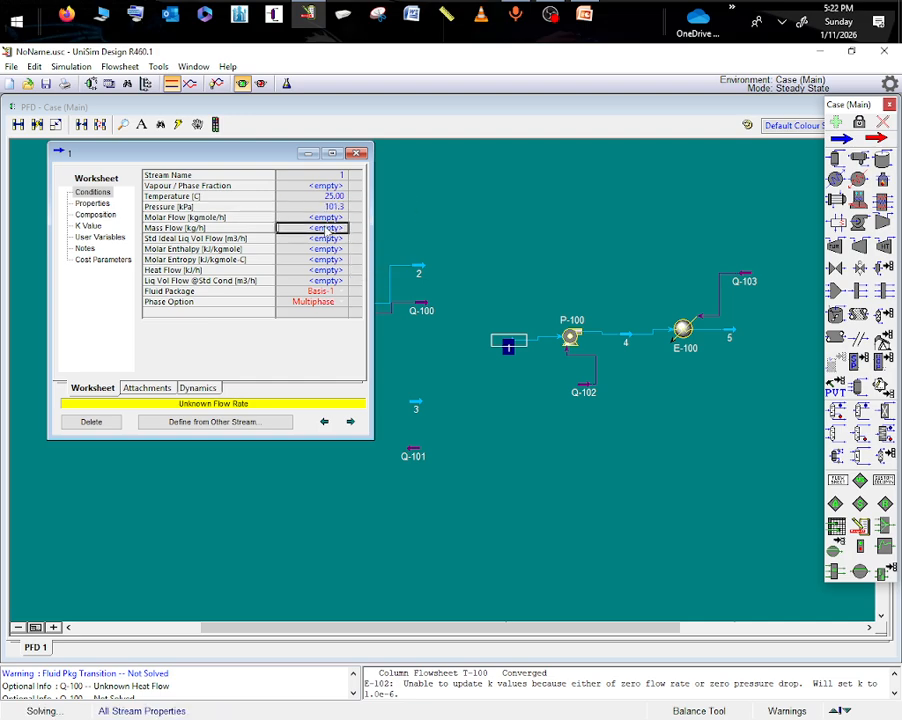
pyautogui.write('700')
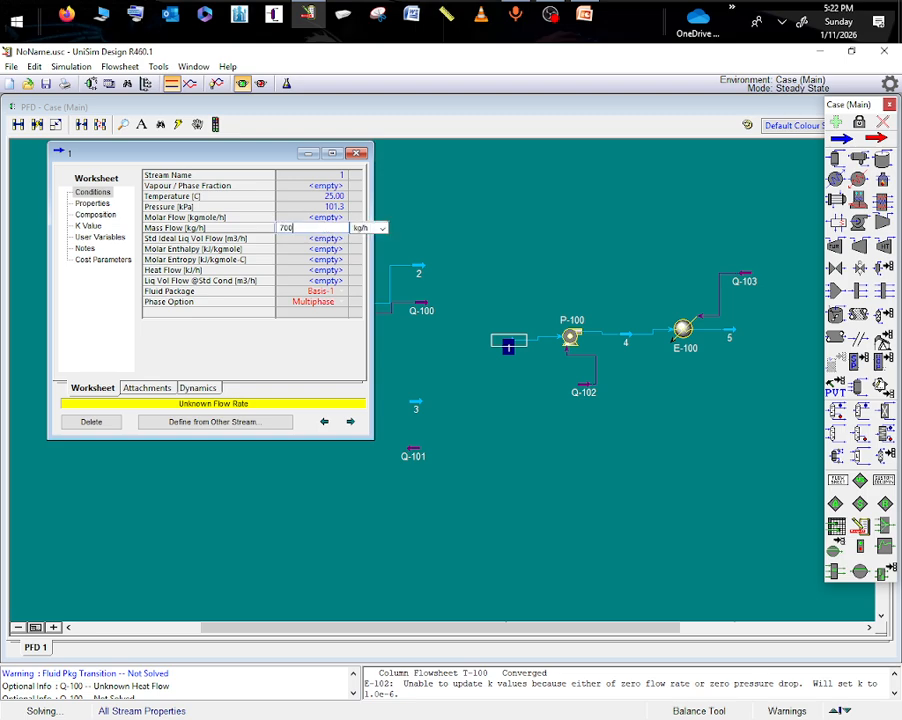
pyautogui.press('Return')
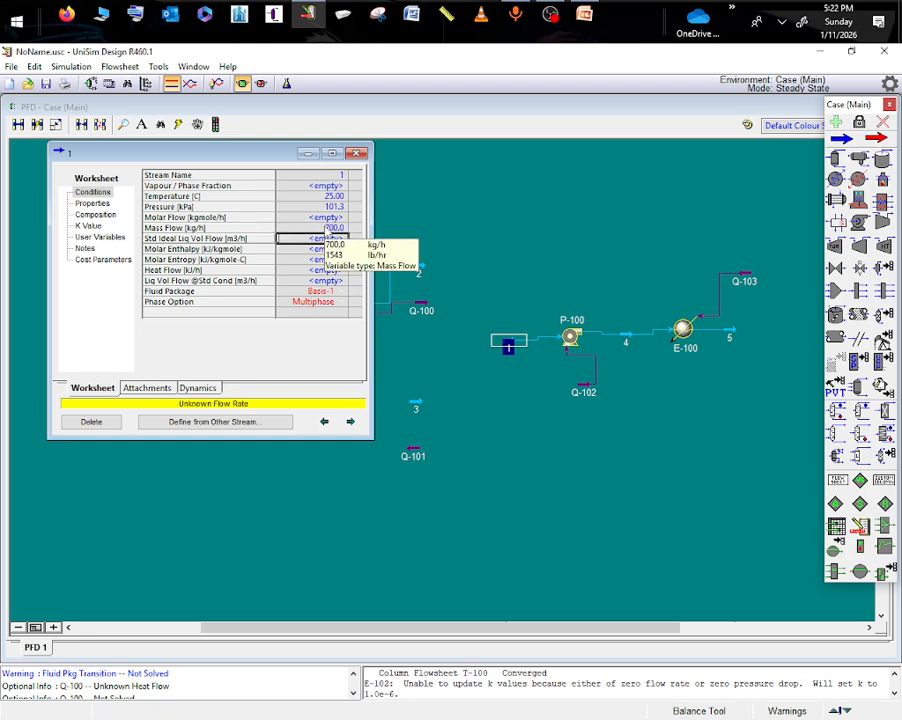
pyautogui.click(326, 229)
pyautogui.doubleClick(326, 229)
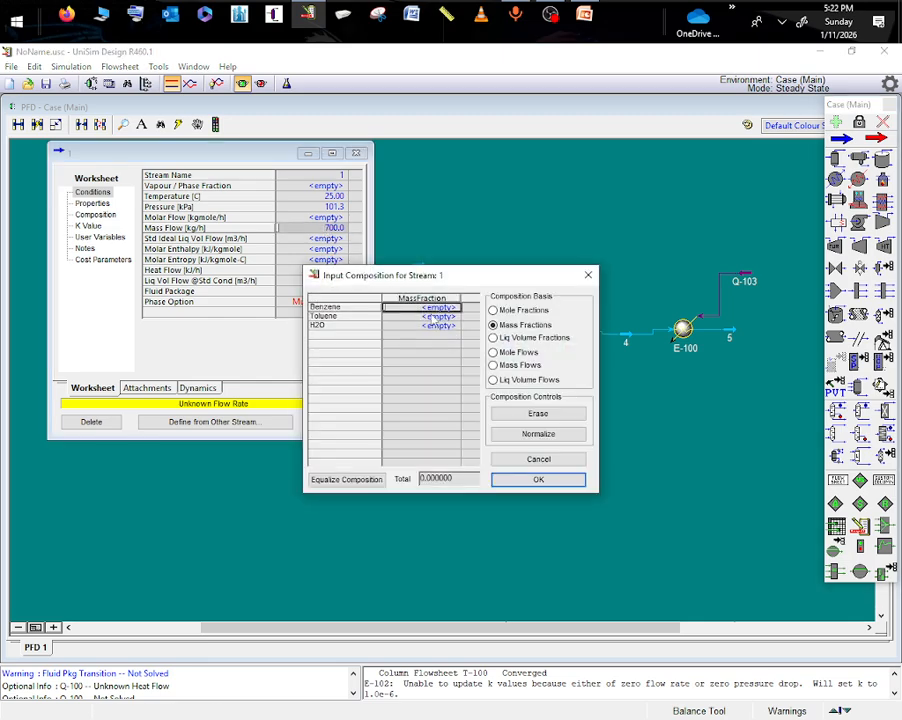
pyautogui.click(442, 326)
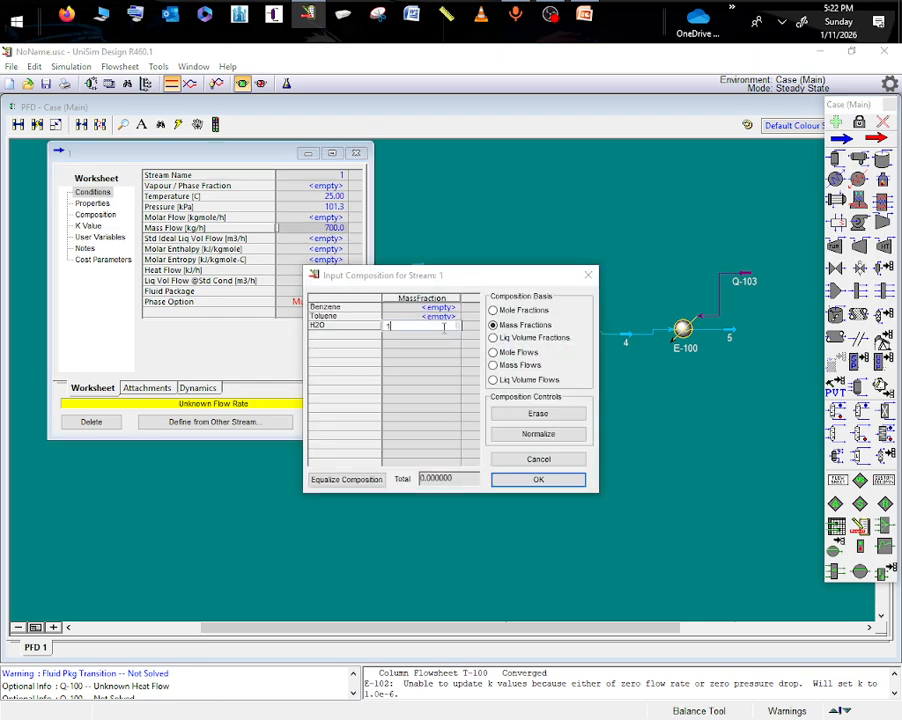
pyautogui.write('1')
pyautogui.press('Return')
pyautogui.click(538, 479)
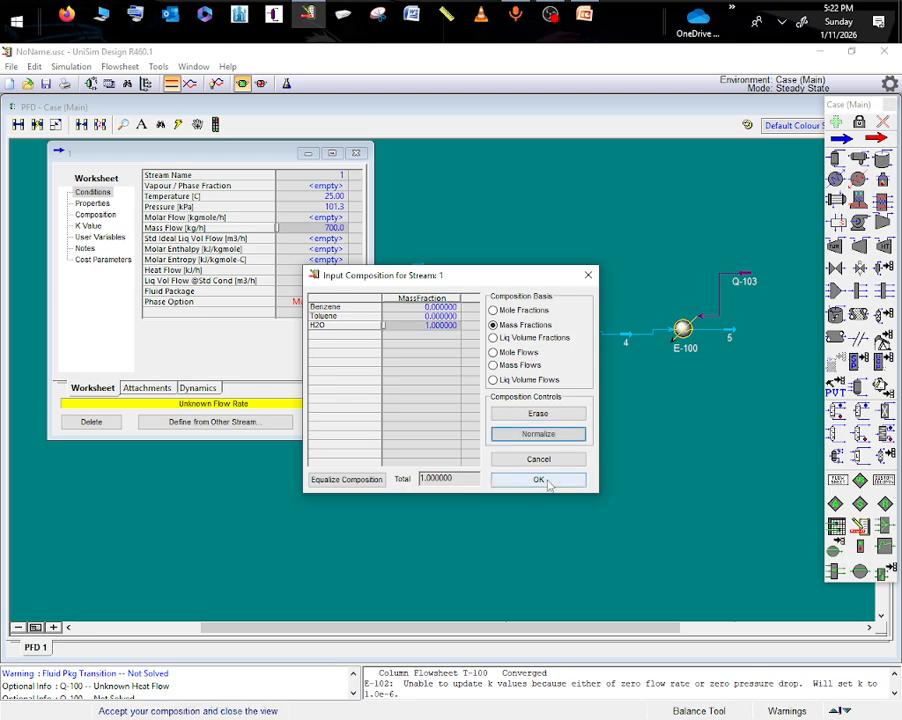
pyautogui.click(706, 404)
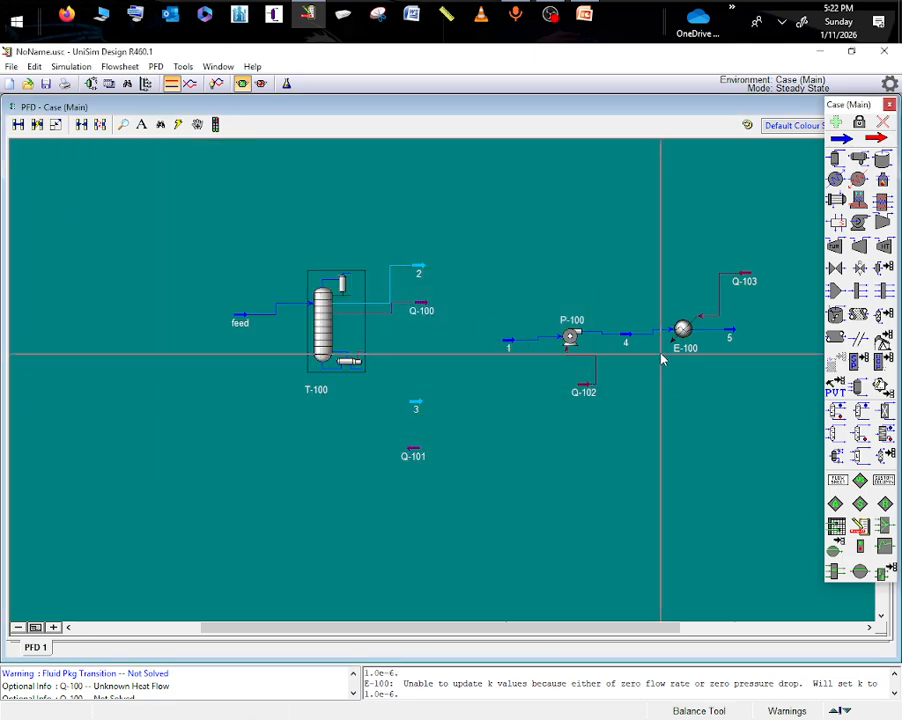
# - Compare the heat flows of Q-103 and Q-102 in the main flowsheet with those of Q-102 and Q-101 inside column T-100's flowsheet
pyautogui.doubleClick(740, 272)
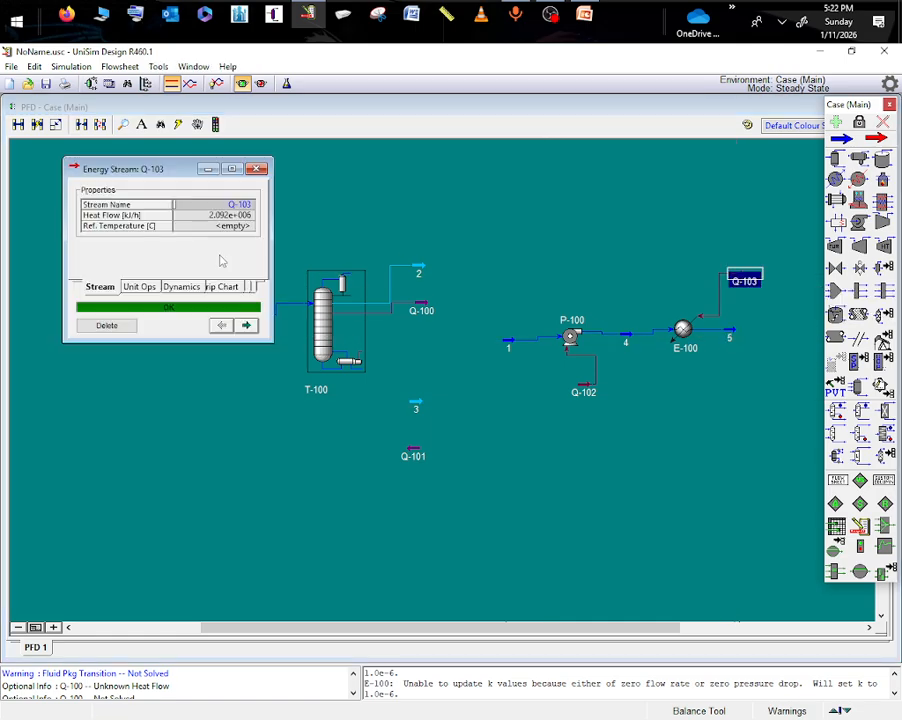
pyautogui.moveTo(219, 218)
pyautogui.doubleClick(584, 390)
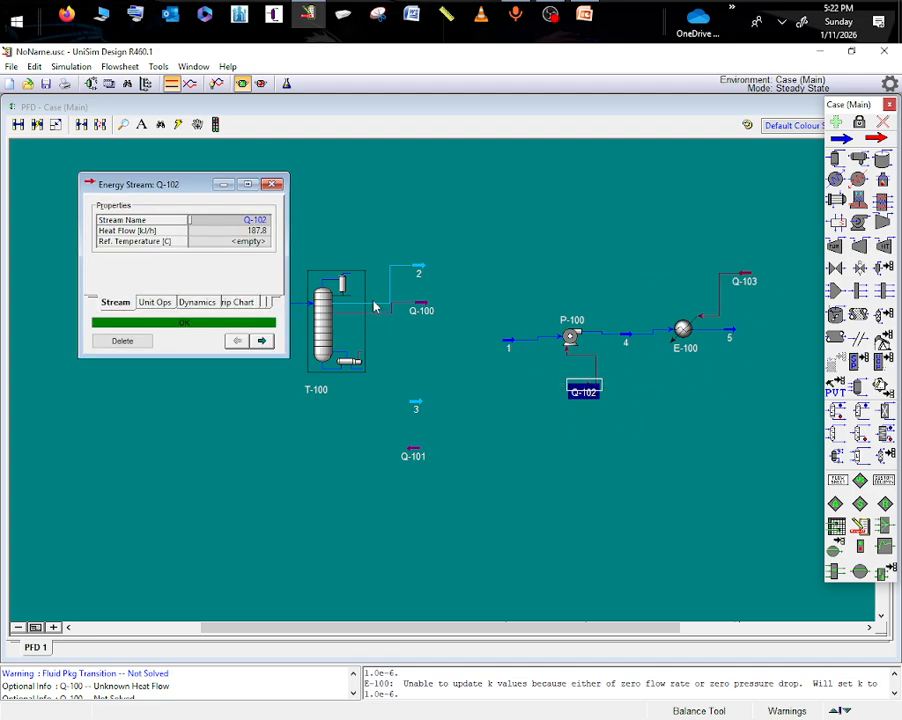
pyautogui.doubleClick(322, 322)
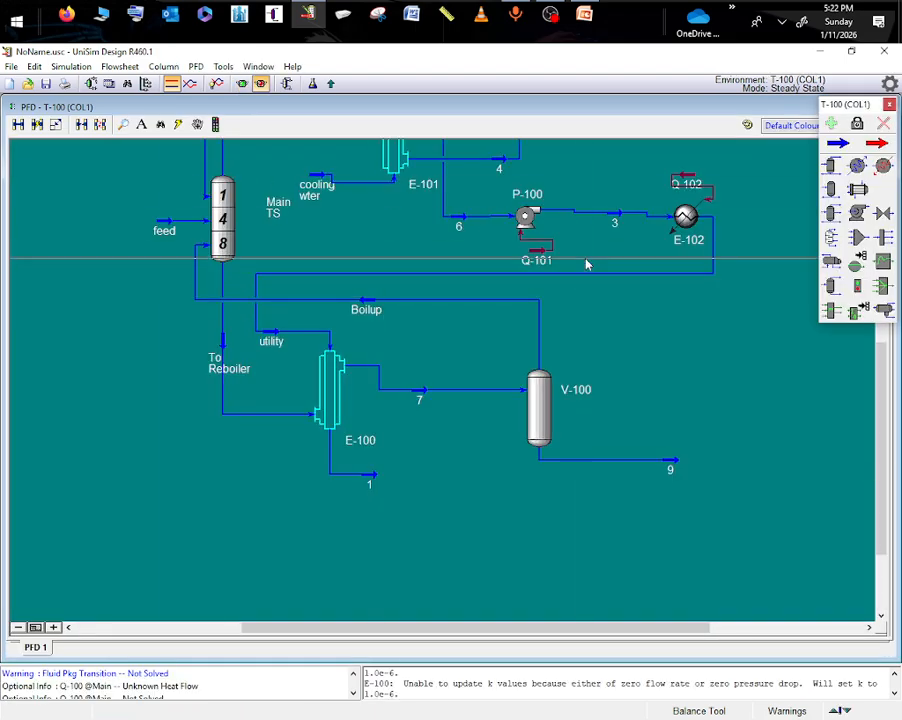
pyautogui.doubleClick(538, 257)
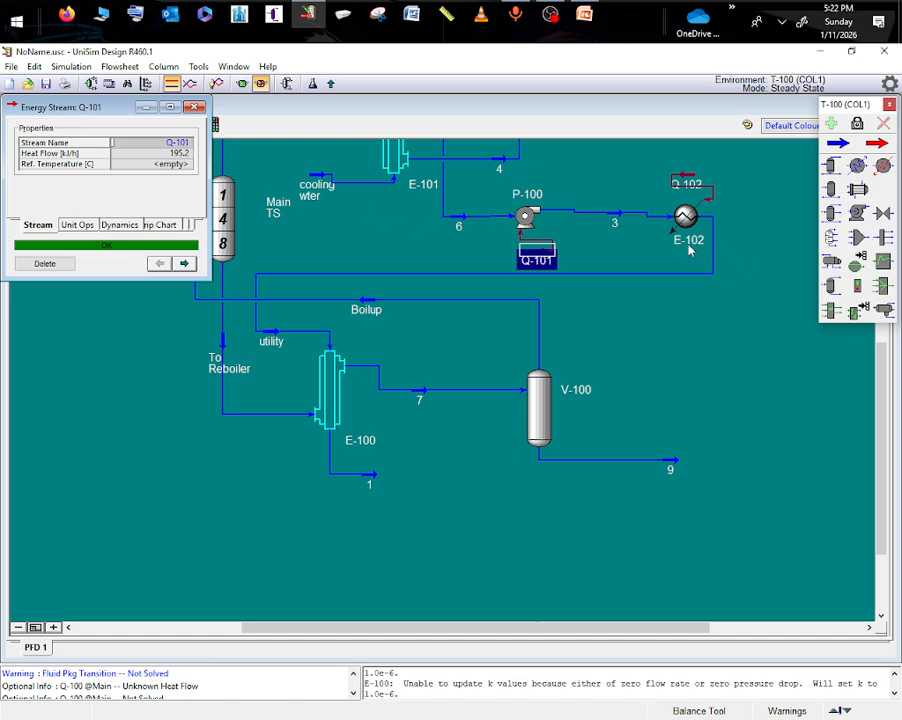
pyautogui.doubleClick(688, 184)
pyautogui.moveTo(291, 172)
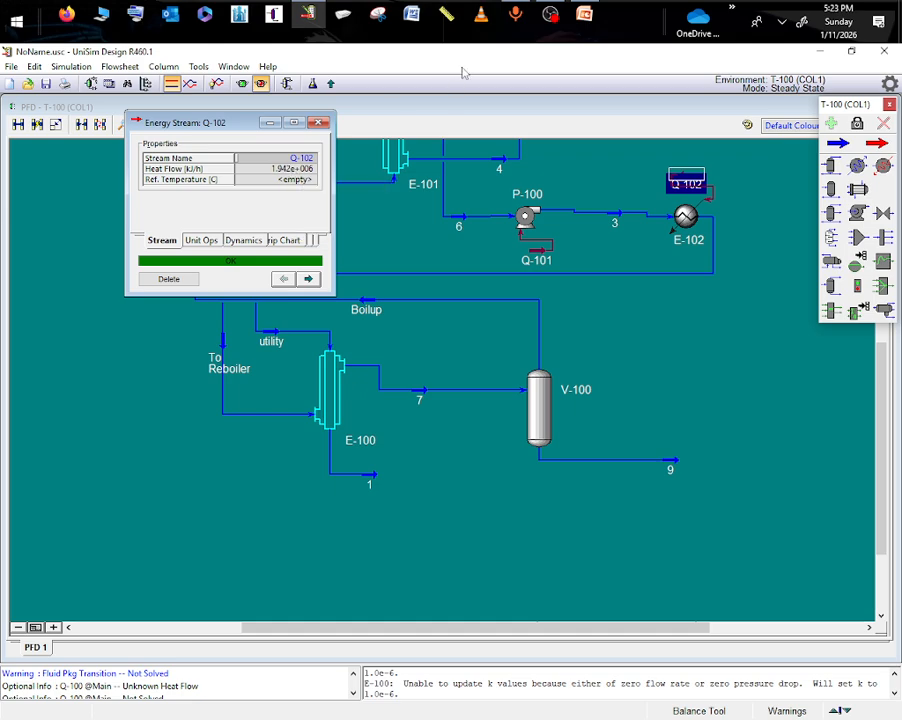
# - Switch to PowerPoint to review the case study's energy question, and return to UniSim Design
pyautogui.click(584, 15)
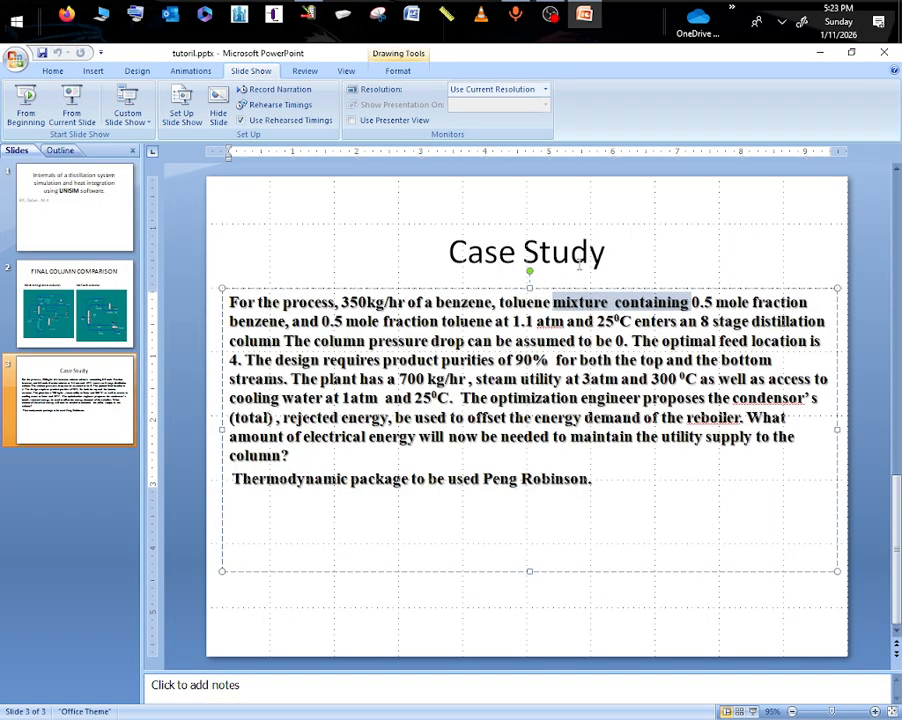
pyautogui.click(551, 17)
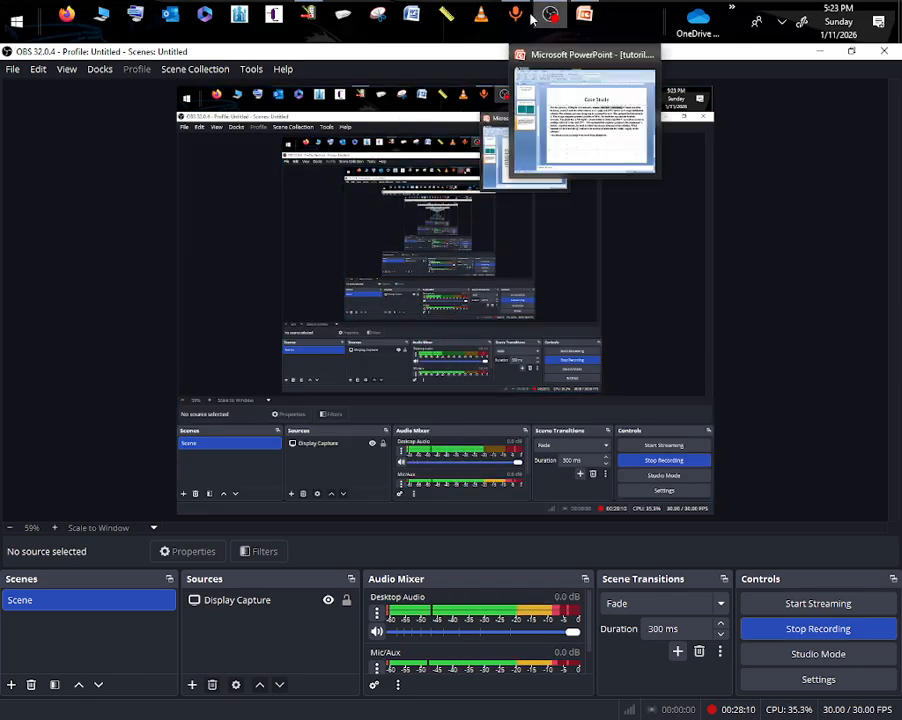
pyautogui.click(308, 14)
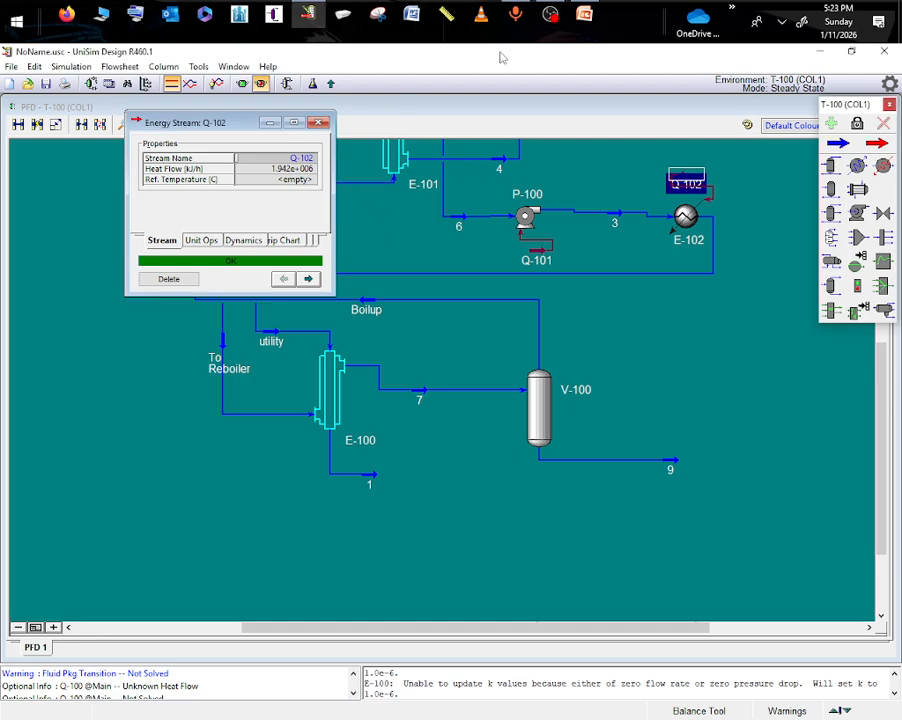
pyautogui.moveTo(551, 17)
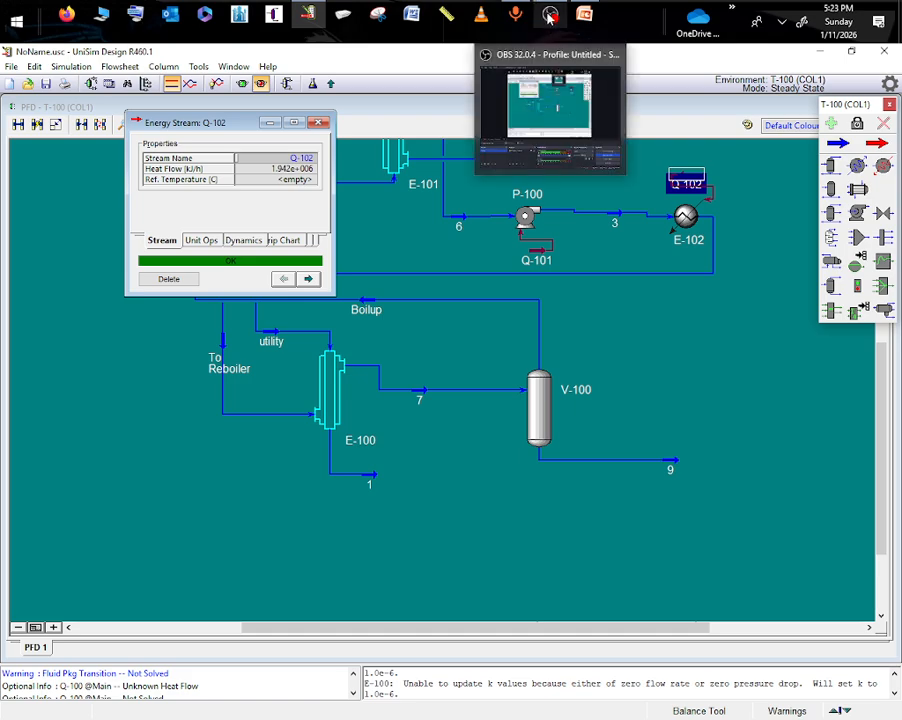
pyautogui.click(551, 17)
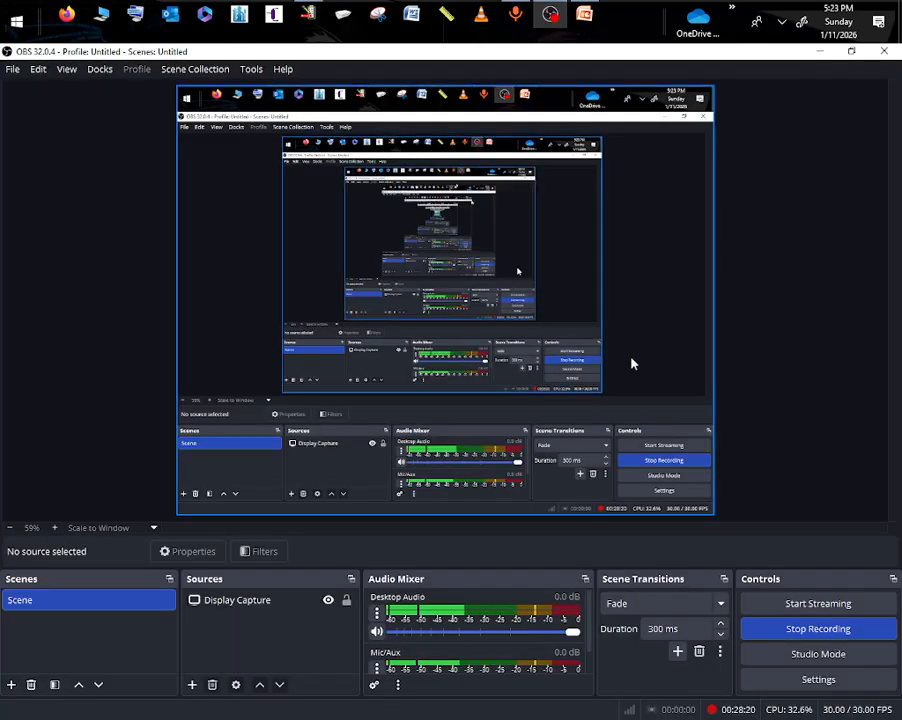